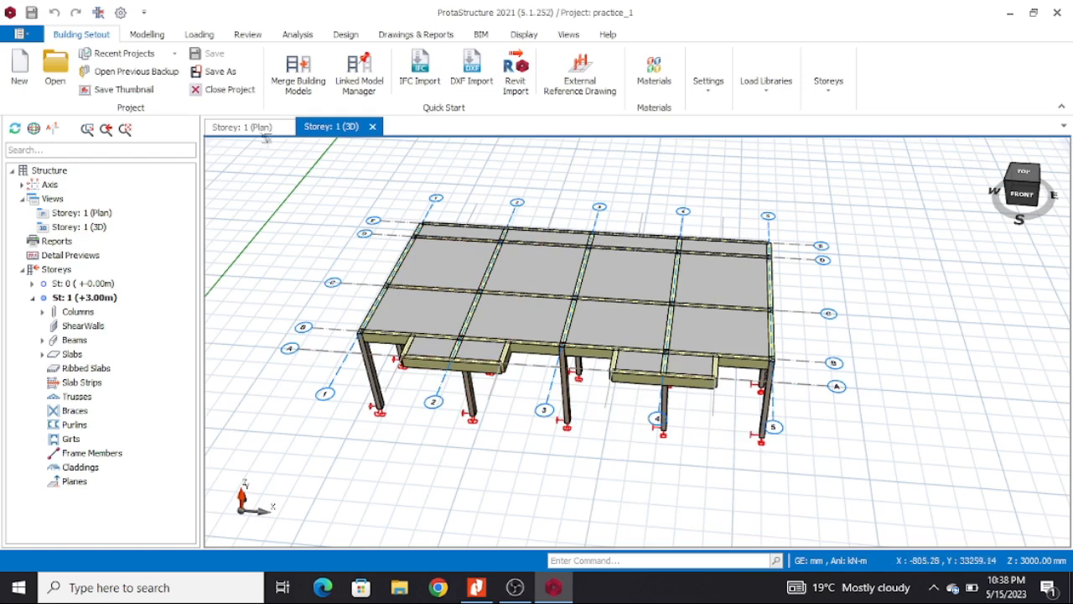
- Examine the beam, column and slab layout of storey 1 in plan view
{"action": "scroll", "coordinate": [384, 336], "scroll_direction": "up", "scroll_amount": 2}
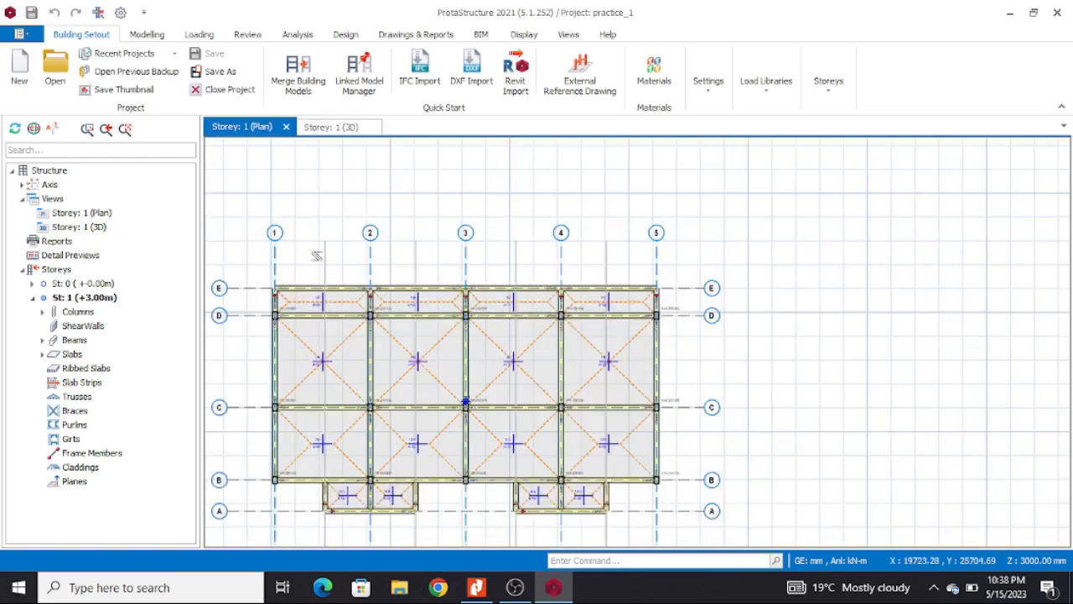
{"action": "scroll", "coordinate": [378, 302], "scroll_direction": "down", "scroll_amount": 1}
{"action": "scroll", "coordinate": [379, 289], "scroll_direction": "up", "scroll_amount": 1}
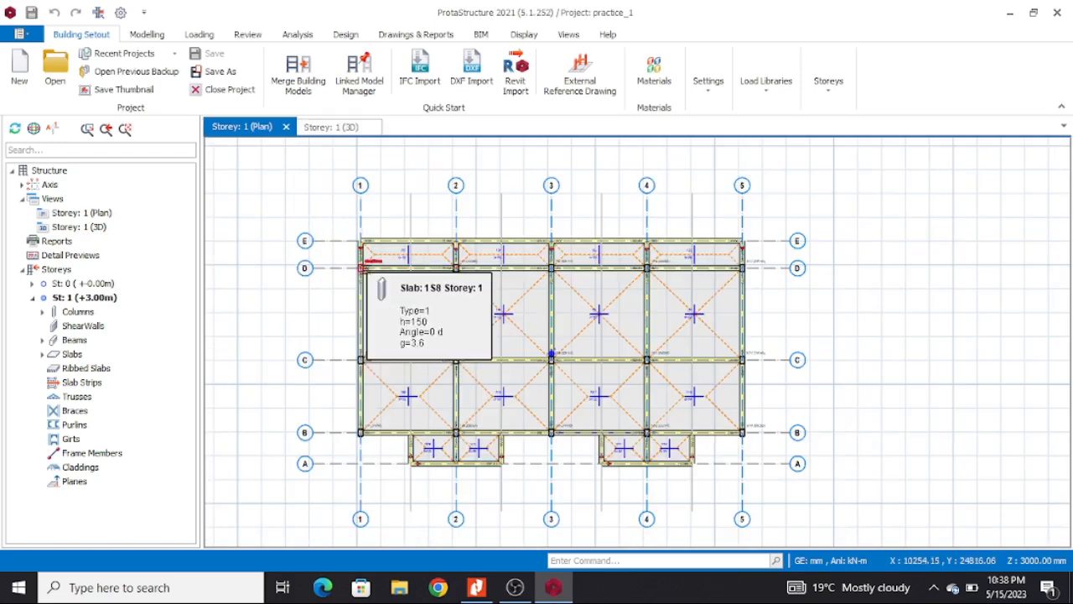
{"action": "scroll", "coordinate": [537, 390], "scroll_direction": "up", "scroll_amount": 4}
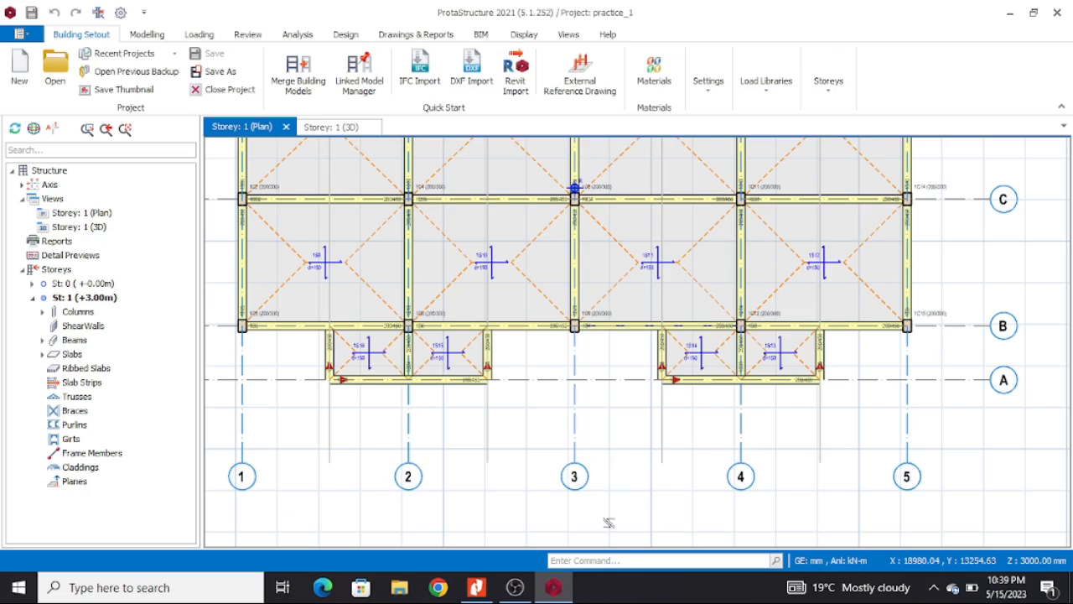
{"action": "left_click", "coordinate": [515, 587]}
{"action": "left_click", "coordinate": [970, 13]}
{"action": "scroll", "coordinate": [494, 407], "scroll_direction": "down", "scroll_amount": 4}
{"action": "scroll", "coordinate": [521, 309], "scroll_direction": "up", "scroll_amount": 3}
{"action": "scroll", "coordinate": [495, 335], "scroll_direction": "down", "scroll_amount": 2}
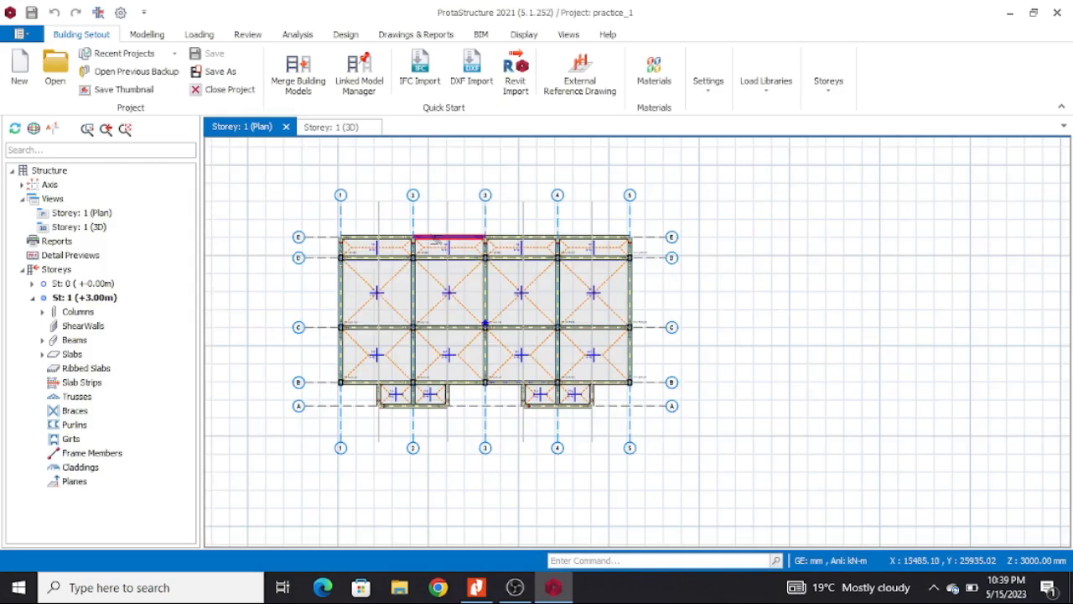
{"action": "scroll", "coordinate": [468, 355], "scroll_direction": "up", "scroll_amount": 1}
{"action": "scroll", "coordinate": [399, 408], "scroll_direction": "up", "scroll_amount": 2}
{"action": "scroll", "coordinate": [415, 394], "scroll_direction": "down", "scroll_amount": 2}
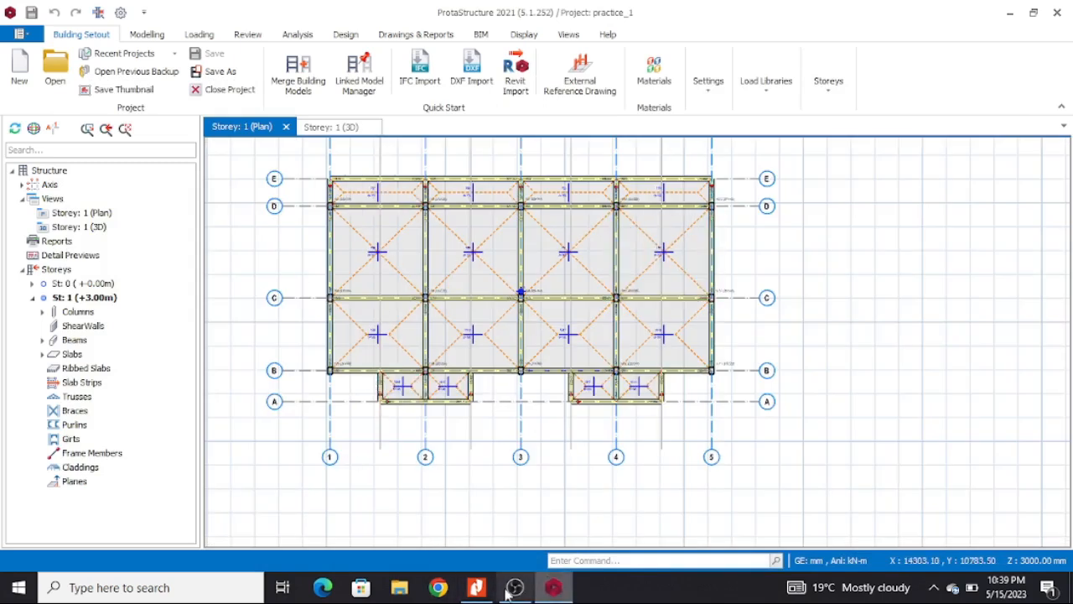
- Switch to Nitro Pro, examine the wall and beam layout on the floor plan in the structural design notes, and return to ProtaStructure
{"action": "left_click", "coordinate": [477, 587]}
{"action": "scroll", "coordinate": [331, 248], "scroll_direction": "down", "scroll_amount": 1}
{"action": "scroll", "coordinate": [385, 208], "scroll_direction": "up", "scroll_amount": 2}
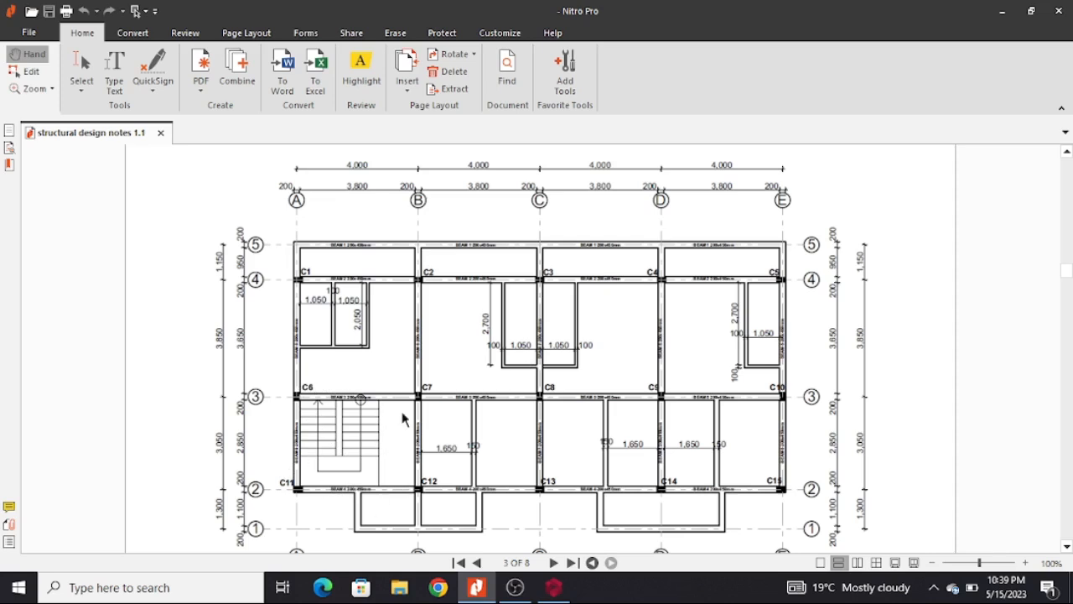
{"action": "scroll", "coordinate": [509, 362], "scroll_direction": "down", "scroll_amount": 1}
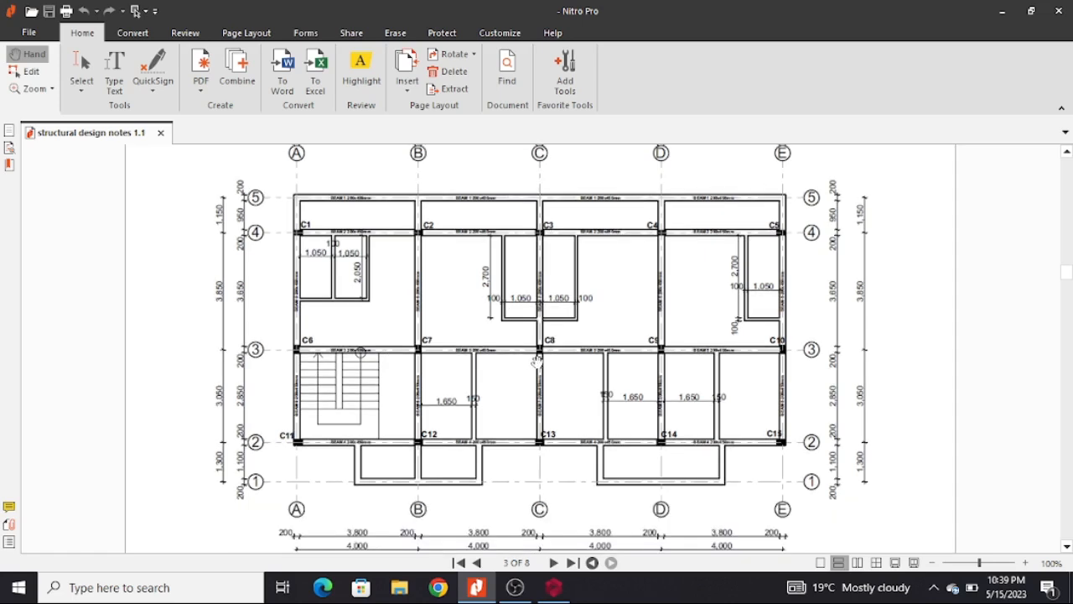
{"action": "scroll", "coordinate": [486, 377], "scroll_direction": "up", "scroll_amount": 1}
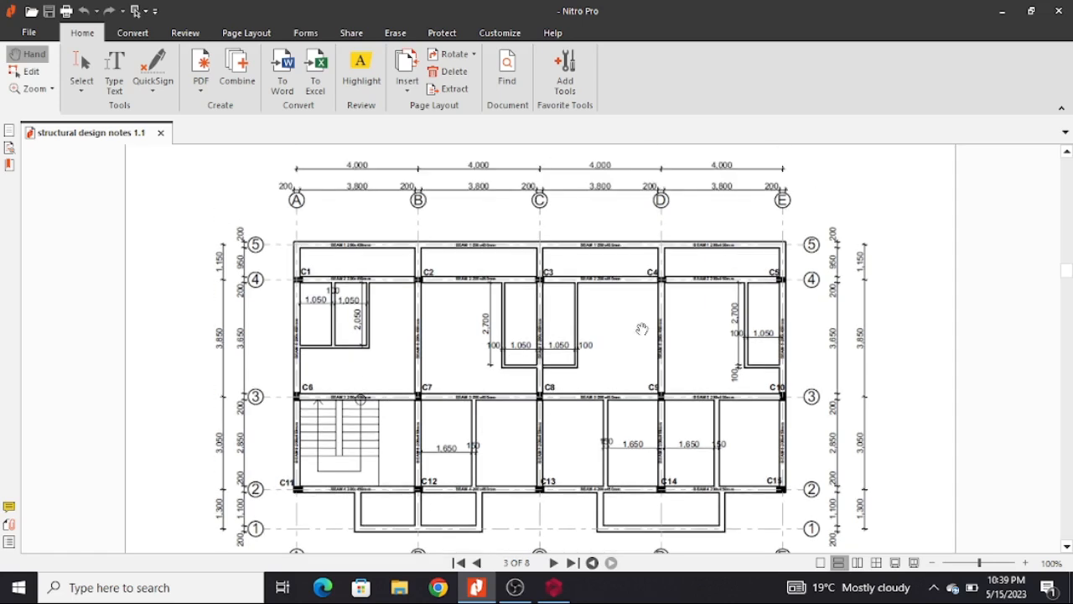
{"action": "left_click", "coordinate": [1000, 15]}
{"action": "scroll", "coordinate": [531, 366], "scroll_direction": "down", "scroll_amount": 1}
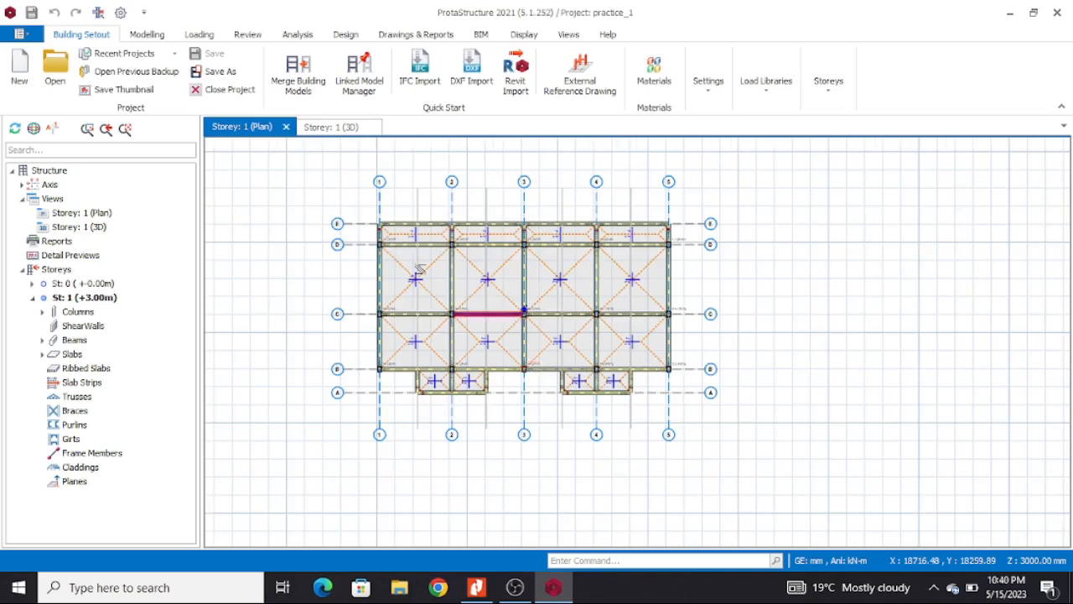
{"action": "scroll", "coordinate": [379, 226], "scroll_direction": "up", "scroll_amount": 2}
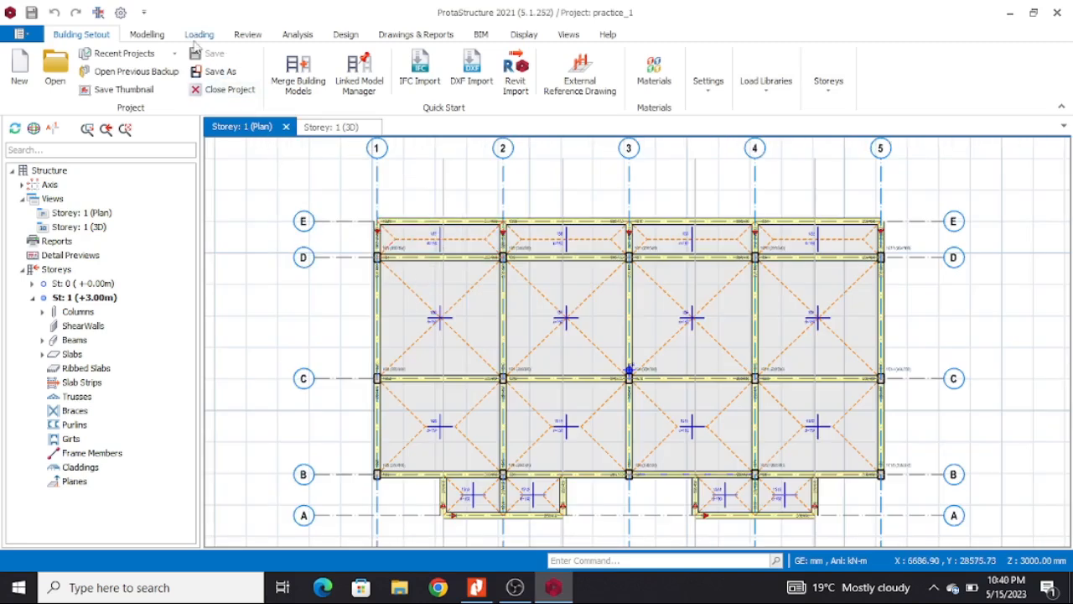
{"action": "left_click", "coordinate": [148, 34]}
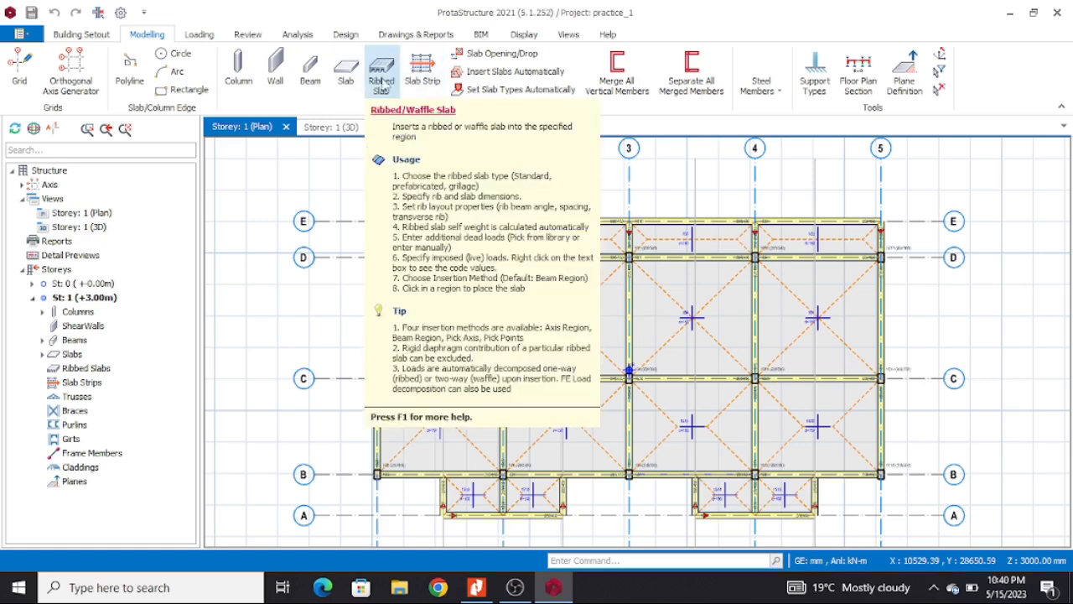
{"action": "left_click", "coordinate": [380, 82]}
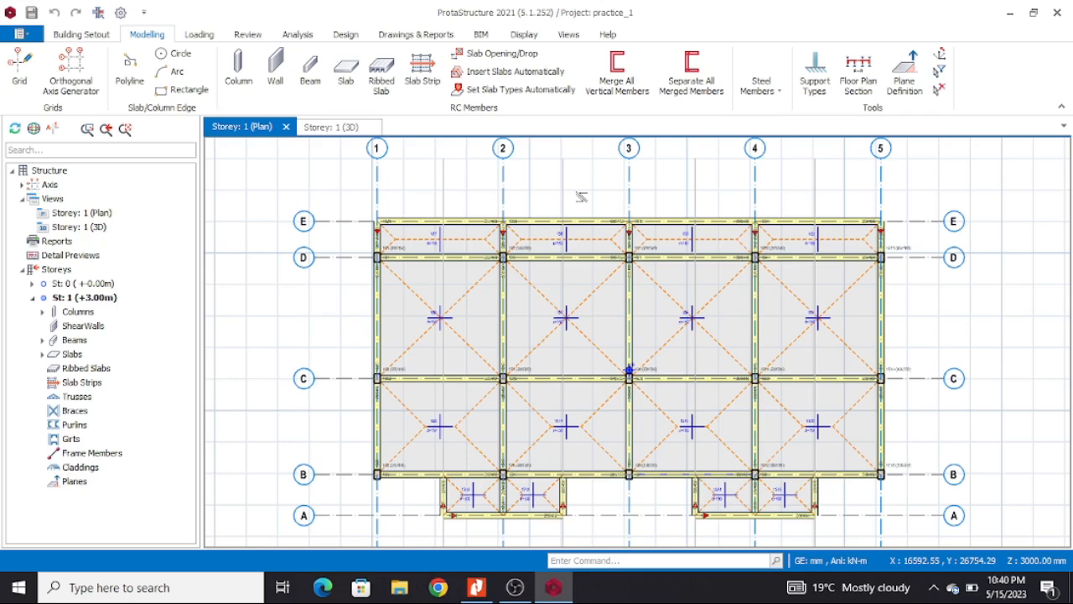
- Open the partition wall loads library and rename the 100 Brick Wall - Malaysia load as "ndarugo blocks"
{"action": "left_click", "coordinate": [201, 35]}
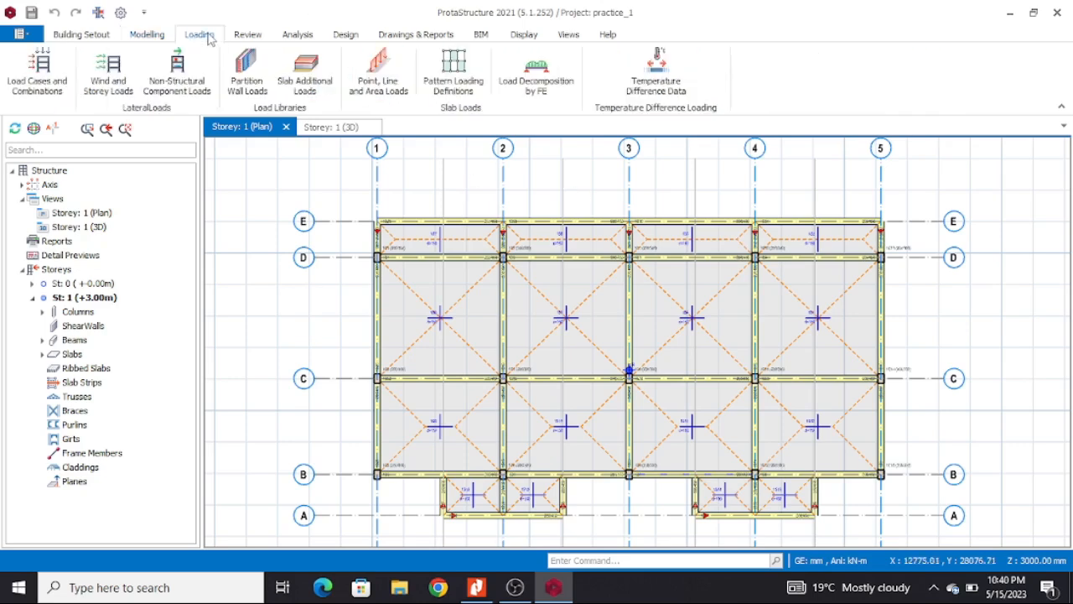
{"action": "left_click", "coordinate": [245, 72]}
{"action": "left_click", "coordinate": [256, 80]}
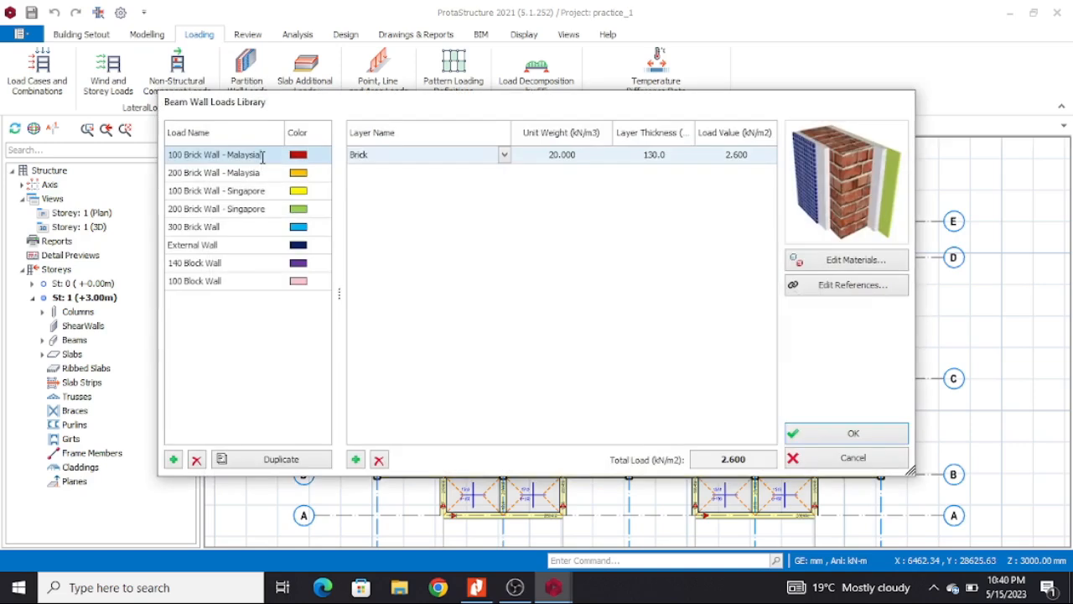
{"action": "left_click", "coordinate": [266, 154]}
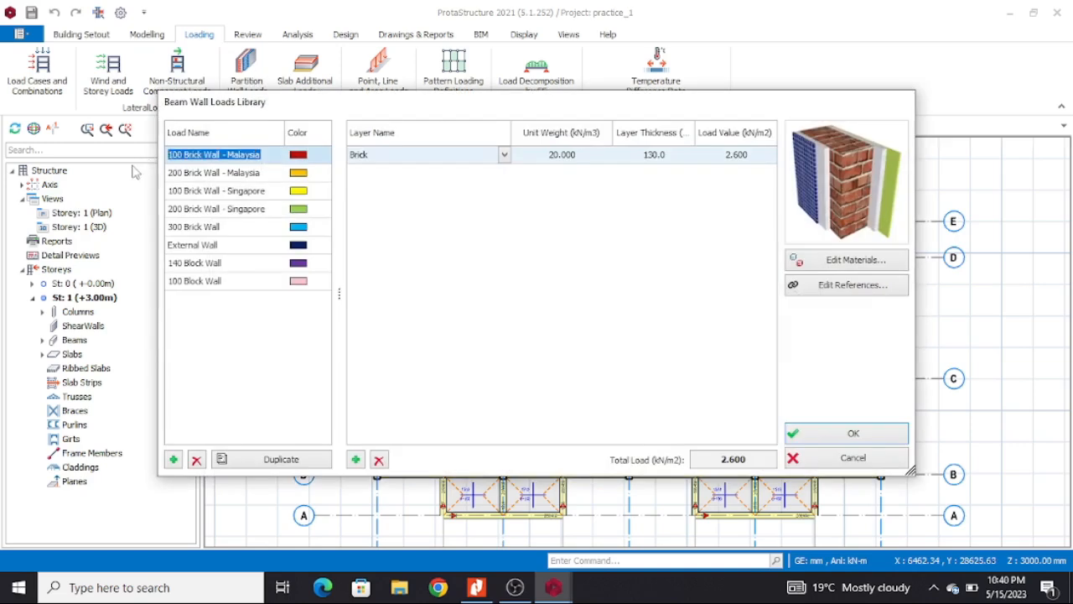
{"action": "type", "text": "ndarugo blocks"}
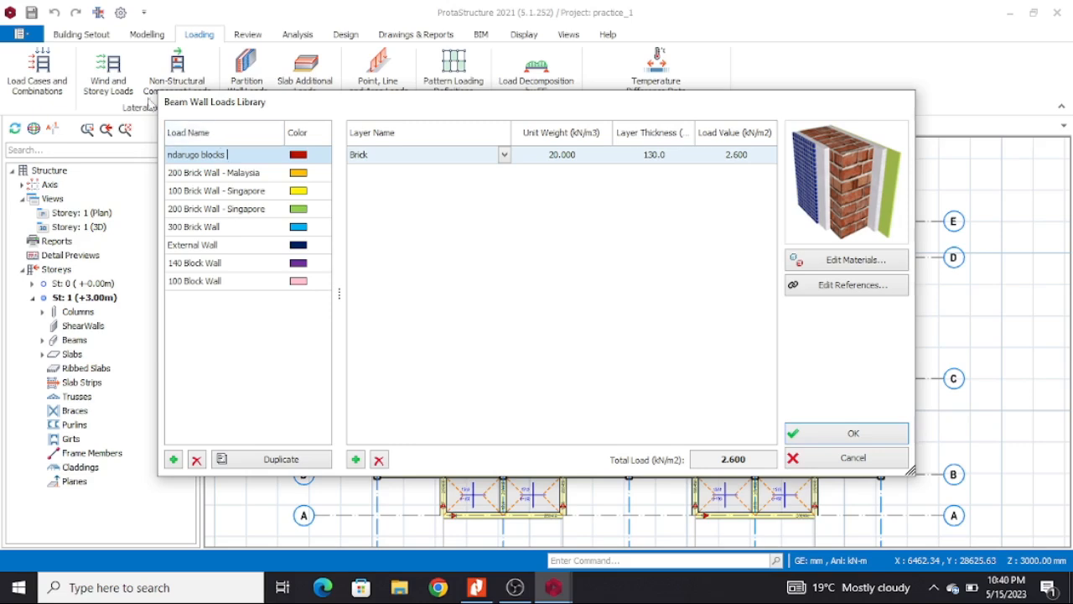
- Rename the 200 Brick Wall - Malaysia load as "clay bricks" and the 100 Brick Wall - Singapore load as "hollow blocks"
{"action": "left_click", "coordinate": [252, 173]}
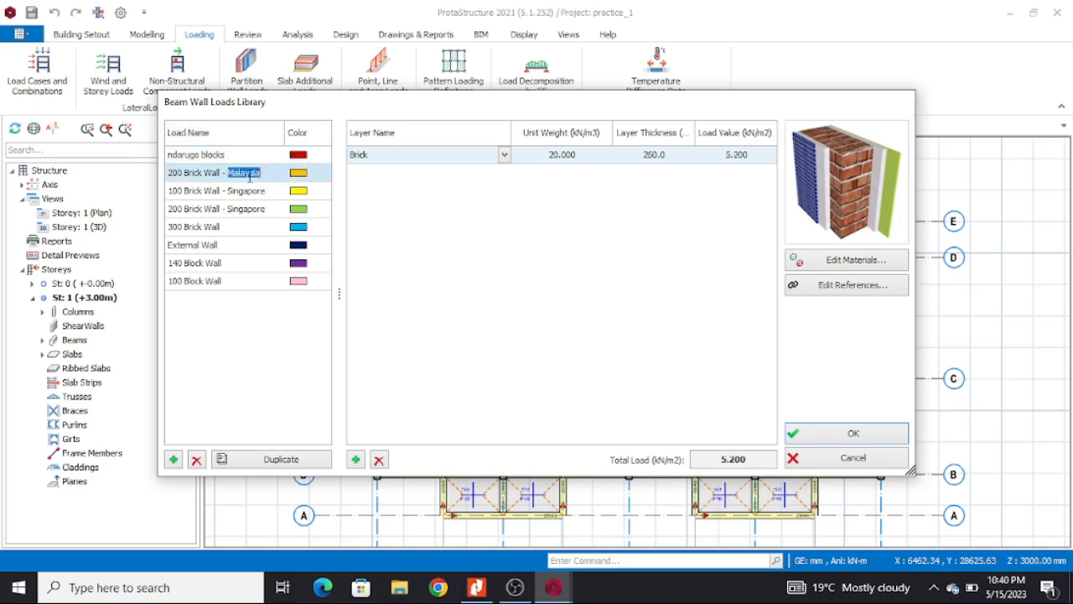
{"action": "type", "text": "cla"}
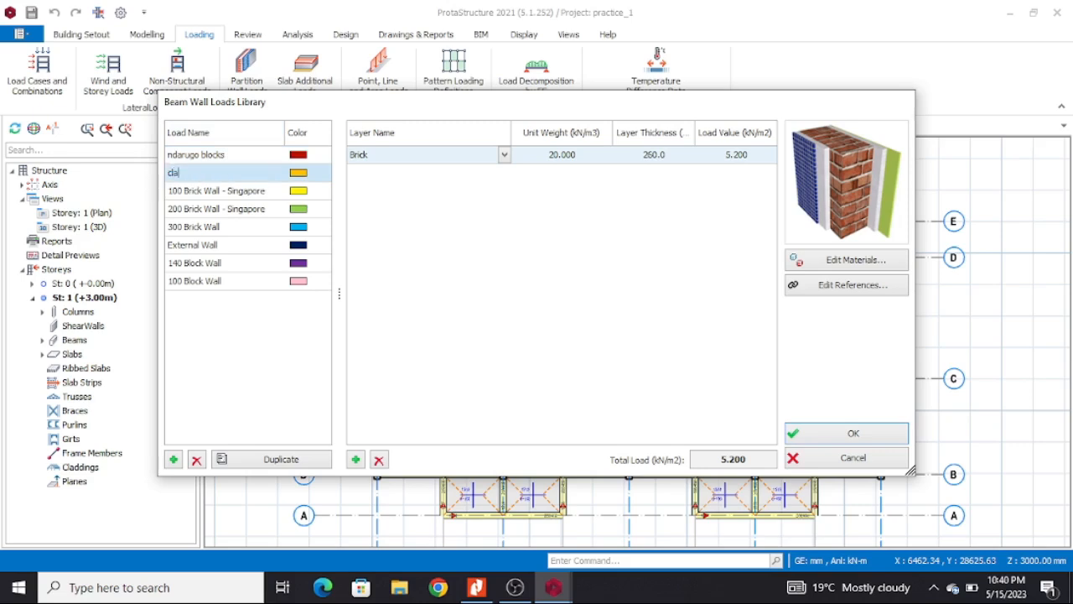
{"action": "type", "text": "y bricks"}
{"action": "left_click", "coordinate": [277, 191]}
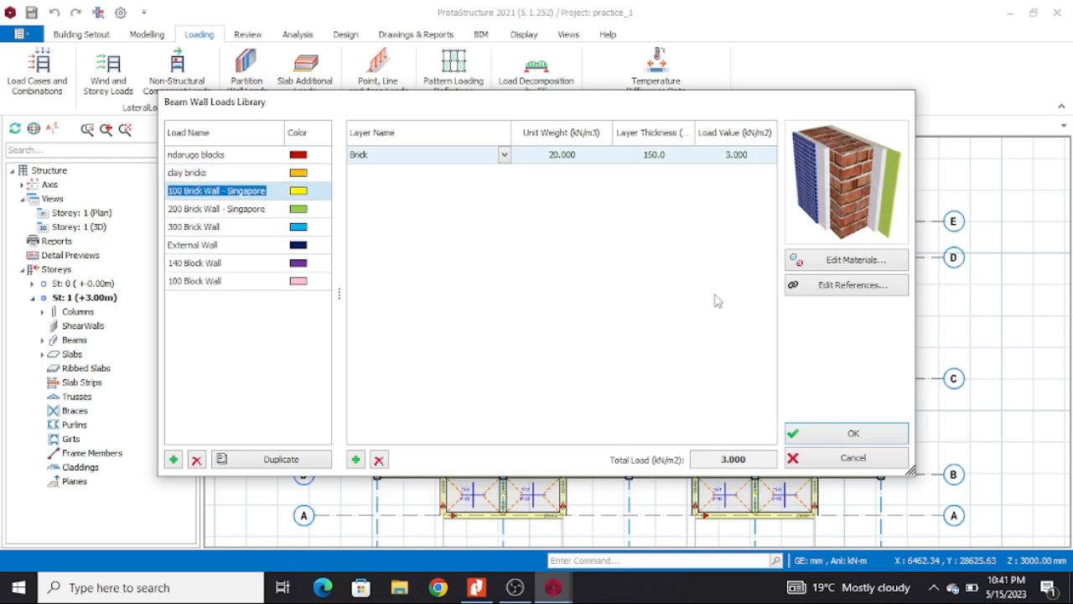
{"action": "type", "text": "hollow blocks"}
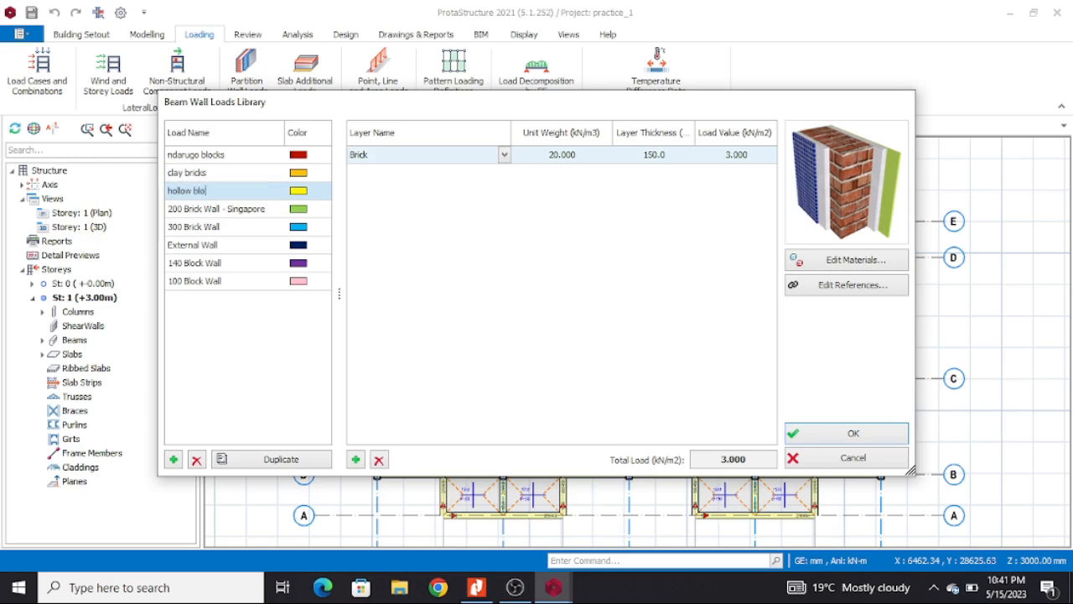
- Rename the 200 Brick Wall - Singapore load as "concrete blocks"
{"action": "left_click", "coordinate": [263, 208]}
{"action": "left_click", "coordinate": [281, 211]}
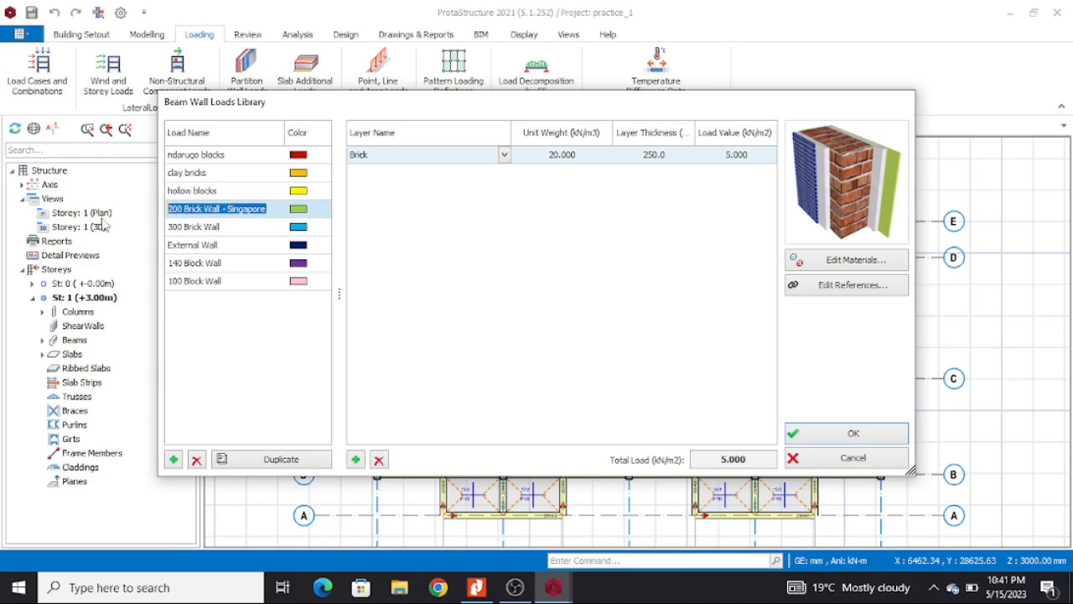
{"action": "type", "text": "concrete blocks"}
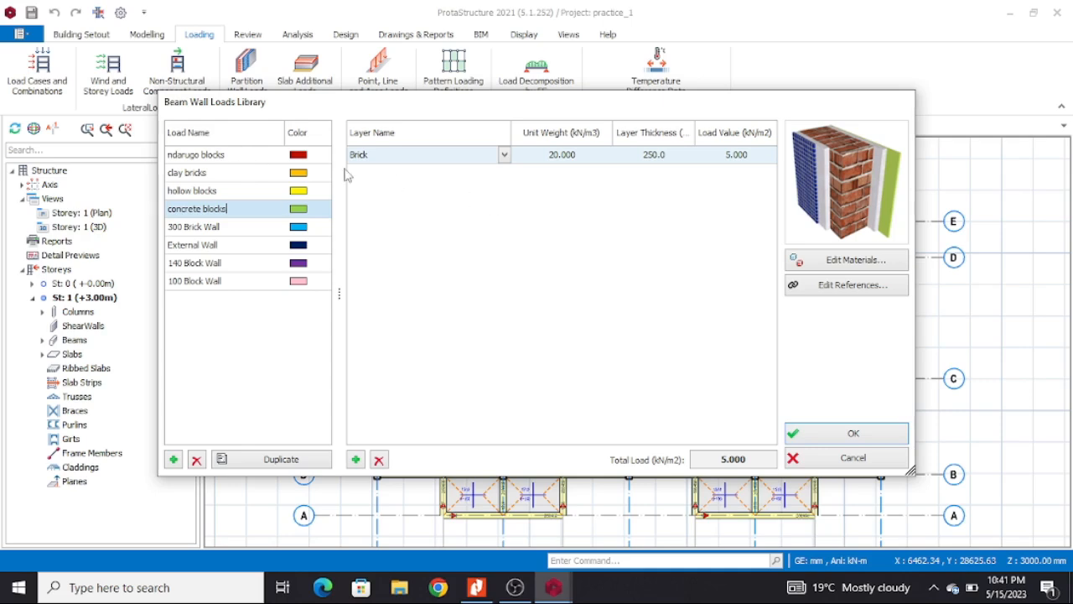
- Set the layer material of the concrete blocks wall load to Dense Blocks (20.000 kN/m3)
{"action": "left_click", "coordinate": [500, 159]}
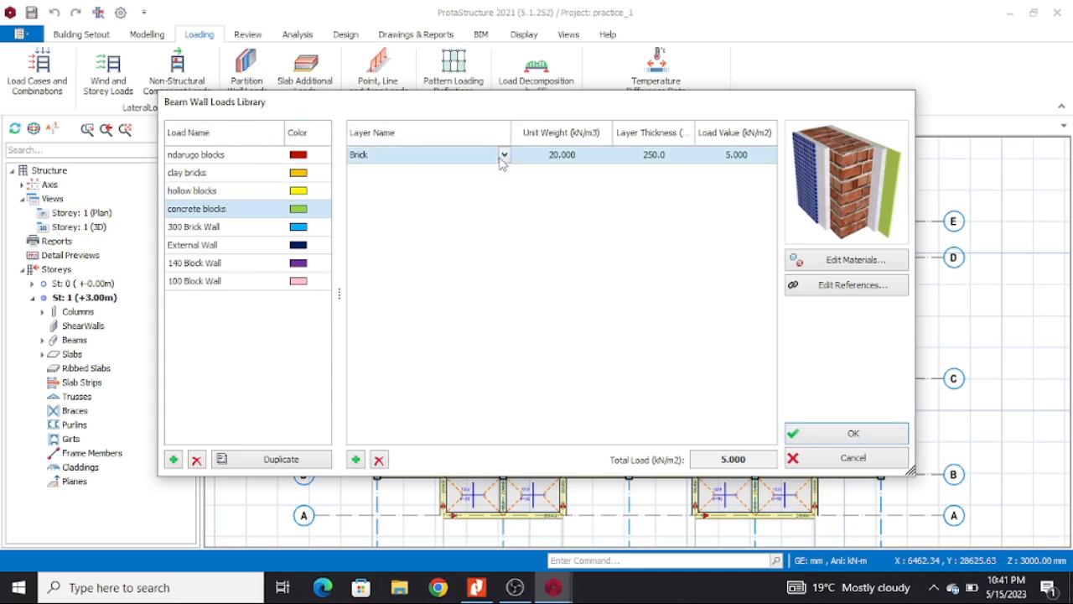
{"action": "left_click", "coordinate": [504, 155]}
{"action": "left_click", "coordinate": [419, 177]}
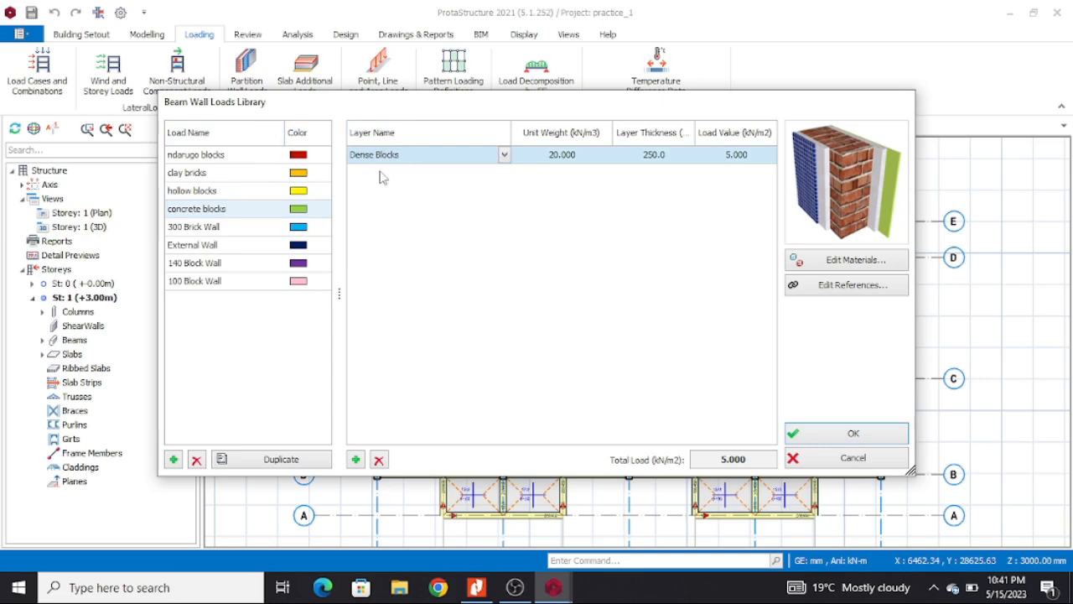
{"action": "left_click", "coordinate": [503, 156]}
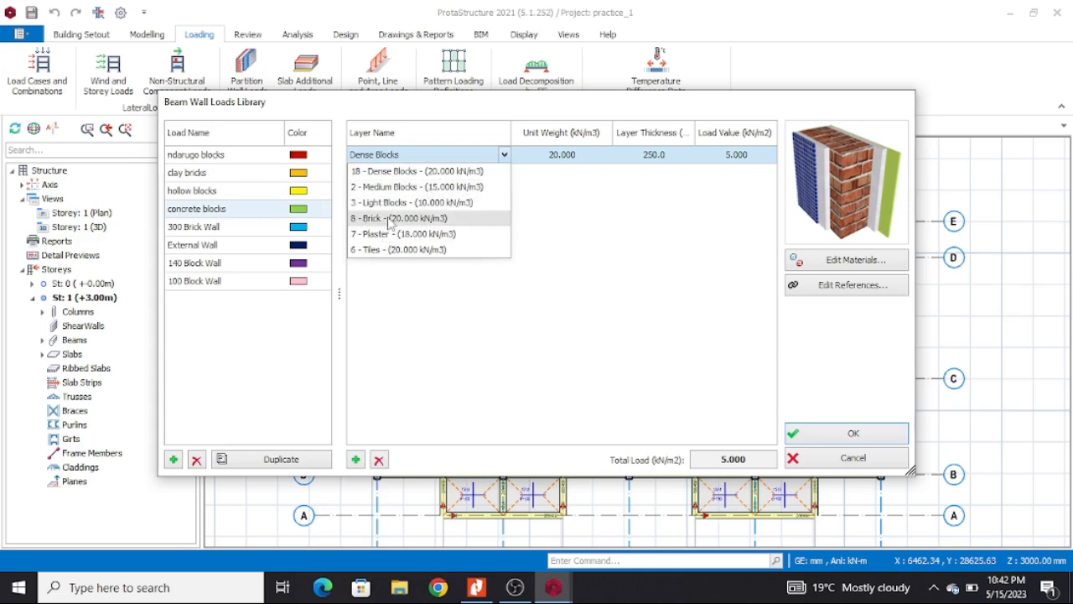
{"action": "left_click", "coordinate": [399, 171]}
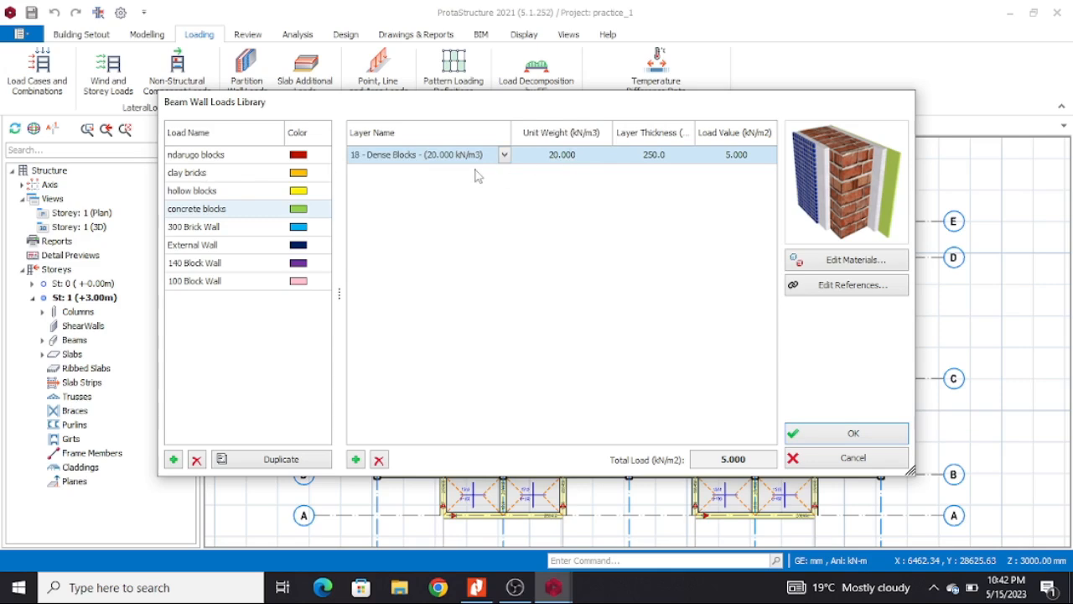
- Try layer thicknesses of 200 mm and 150 mm for the concrete blocks wall load
{"action": "left_click", "coordinate": [677, 161]}
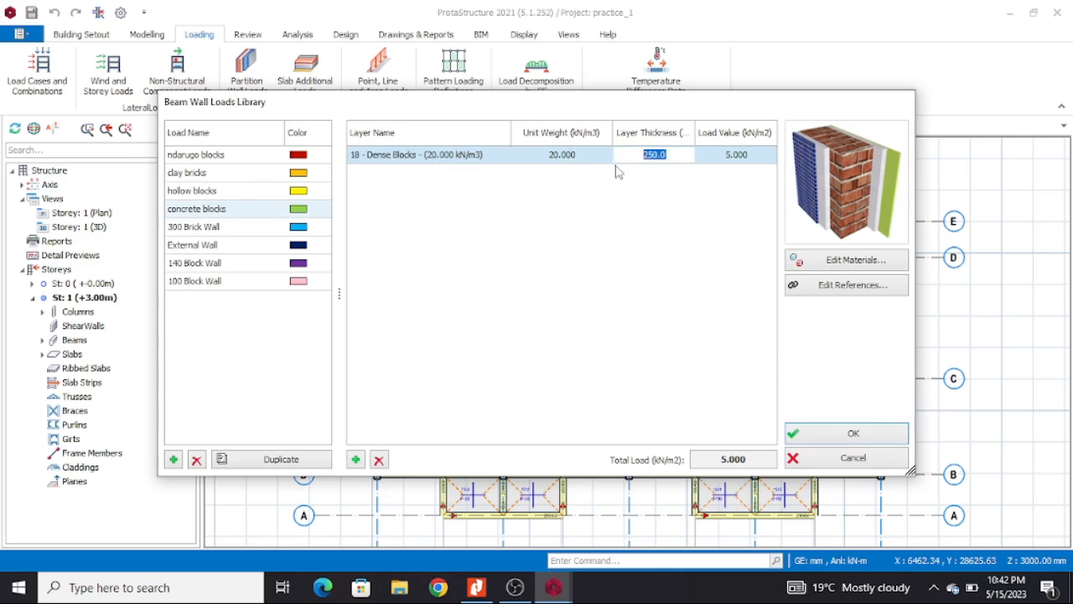
{"action": "type", "text": "2"}
{"action": "left_click", "coordinate": [722, 157]}
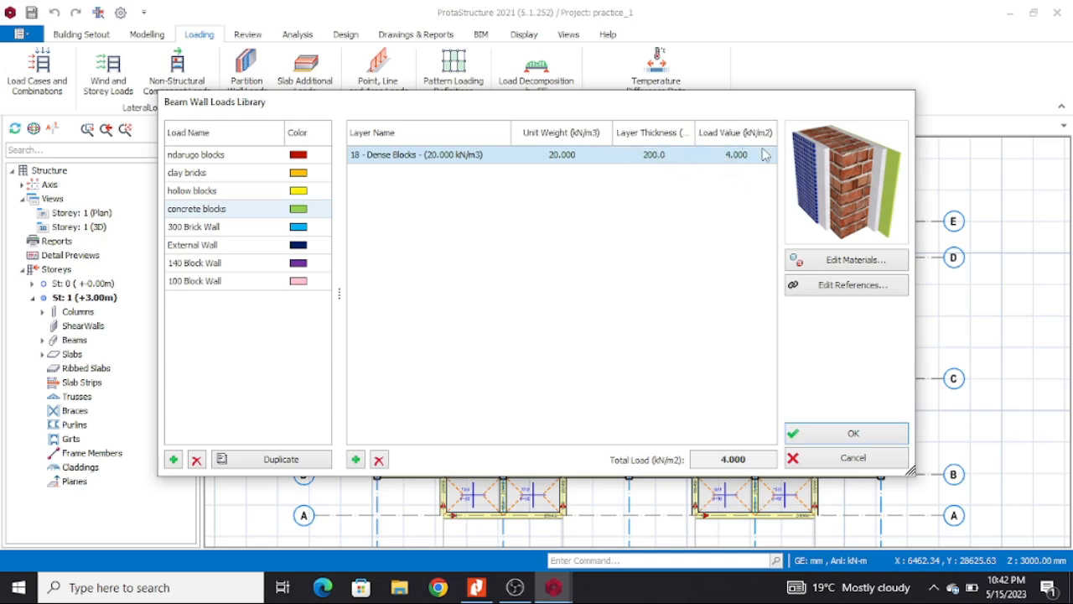
{"action": "left_click", "coordinate": [673, 154]}
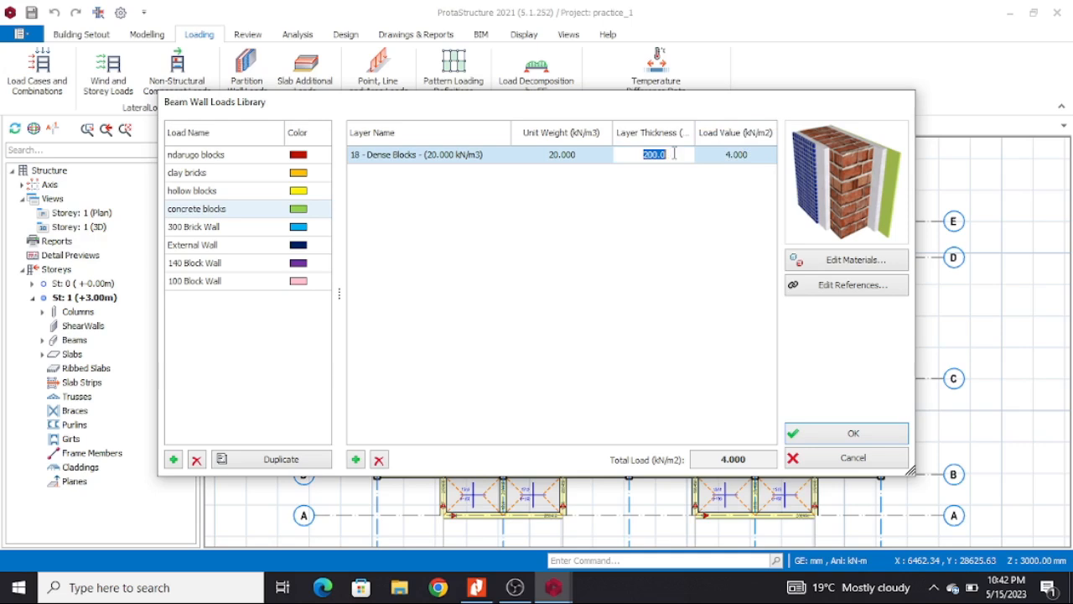
{"action": "type", "text": "150"}
{"action": "left_click", "coordinate": [744, 158]}
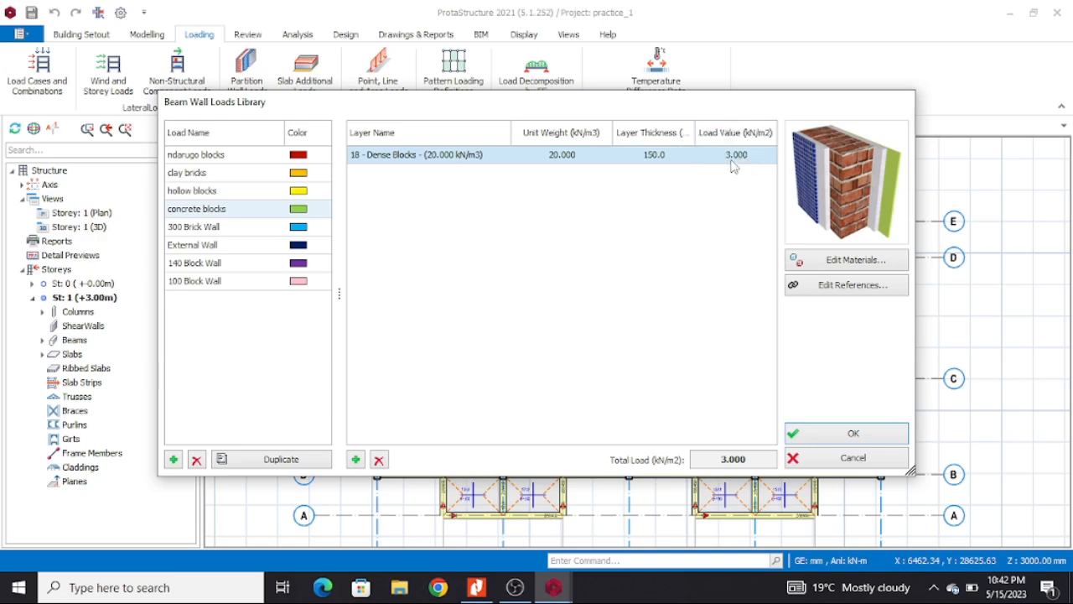
- Try a layer thickness of 100 mm for the concrete blocks wall load and consult the beam layout drawing in Nitro Pro
{"action": "left_click", "coordinate": [673, 155]}
{"action": "type", "text": "1"}
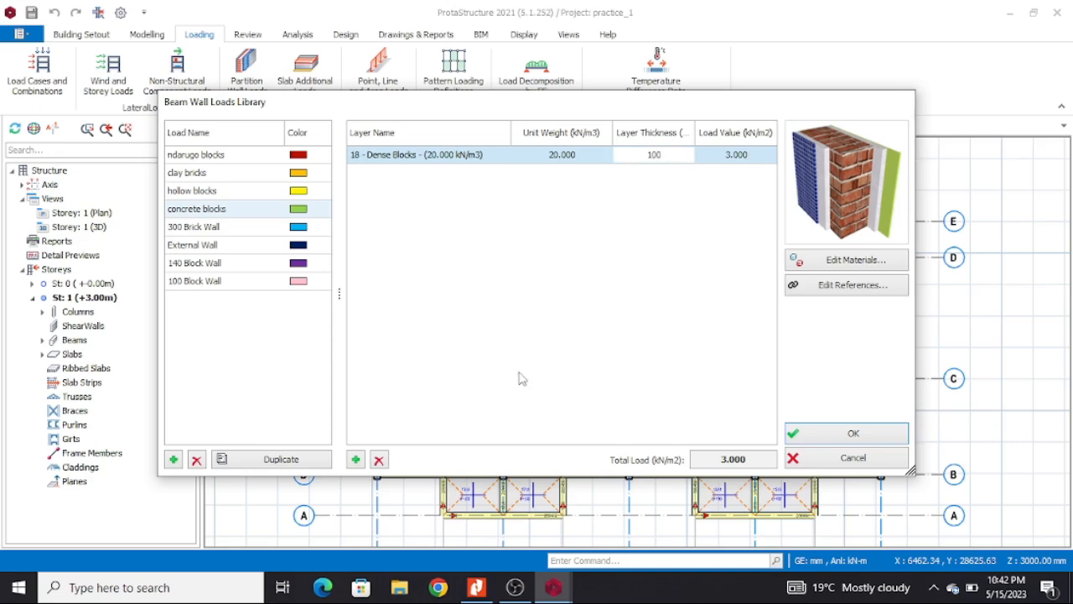
{"action": "left_click", "coordinate": [476, 587]}
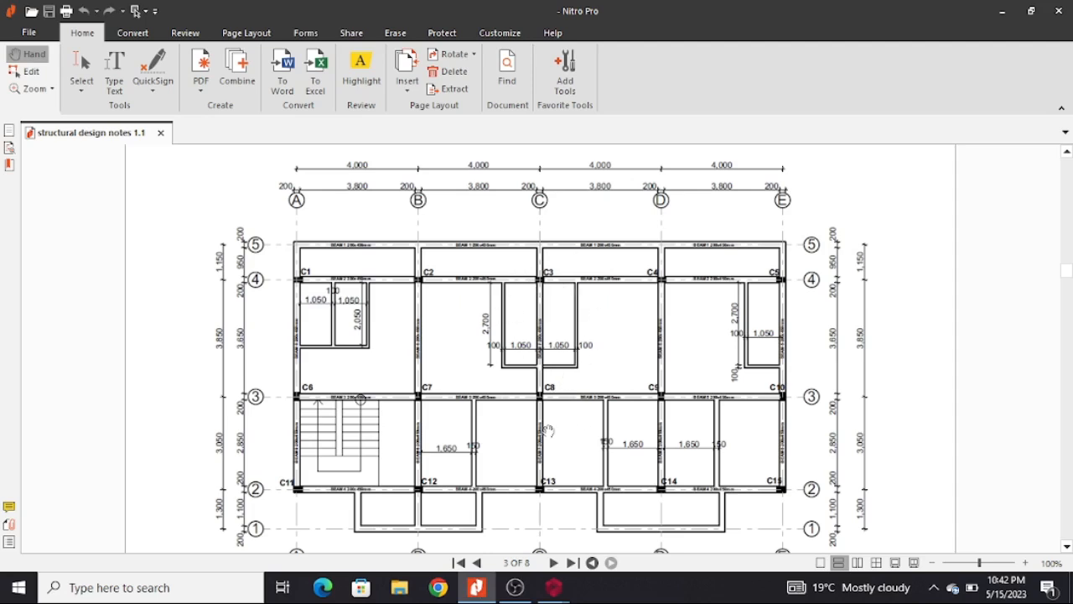
{"action": "mouse_move", "coordinate": [553, 587]}
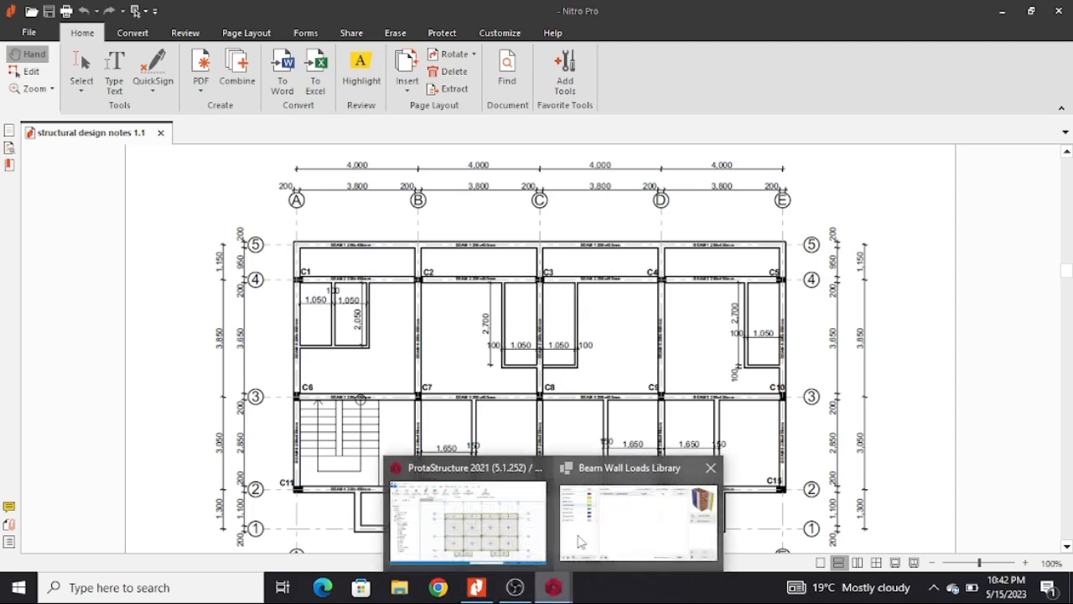
{"action": "left_click", "coordinate": [516, 518]}
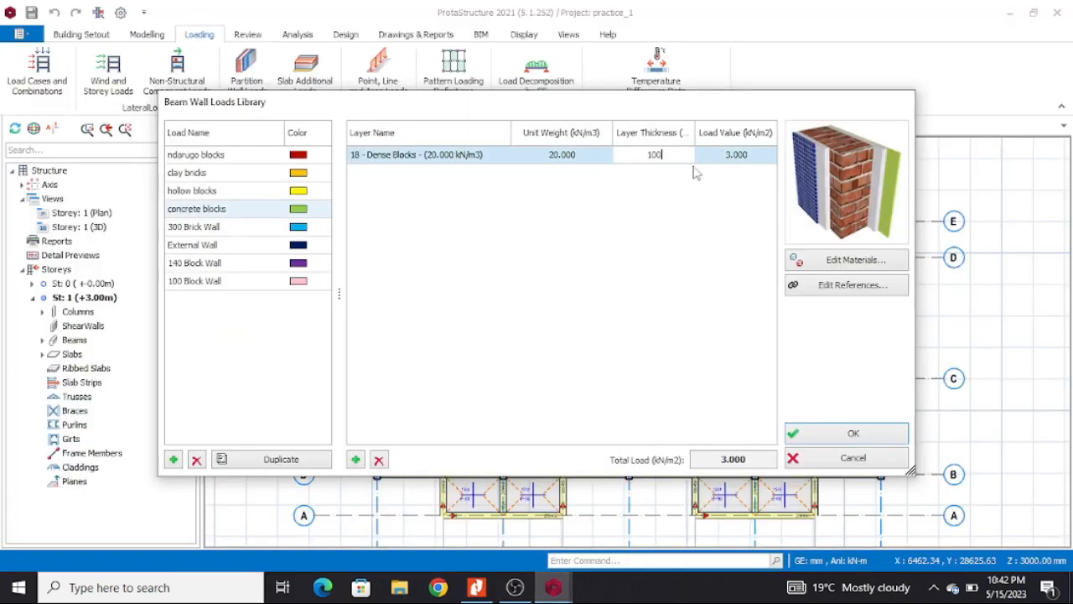
{"action": "left_click", "coordinate": [748, 156]}
- Set the Dense Blocks layer thickness of the concrete blocks load to 200 mm and accept the wall loads library
{"action": "left_click", "coordinate": [677, 154]}
{"action": "double_click", "coordinate": [675, 153]}
{"action": "type", "text": "2"}
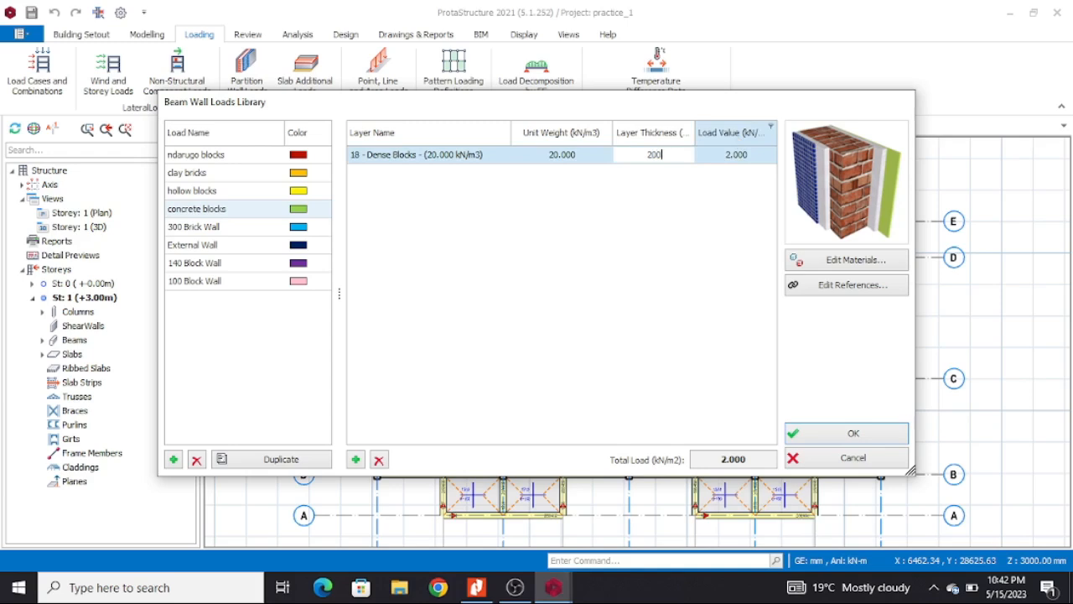
{"action": "type", "text": "00"}
{"action": "left_click", "coordinate": [742, 158]}
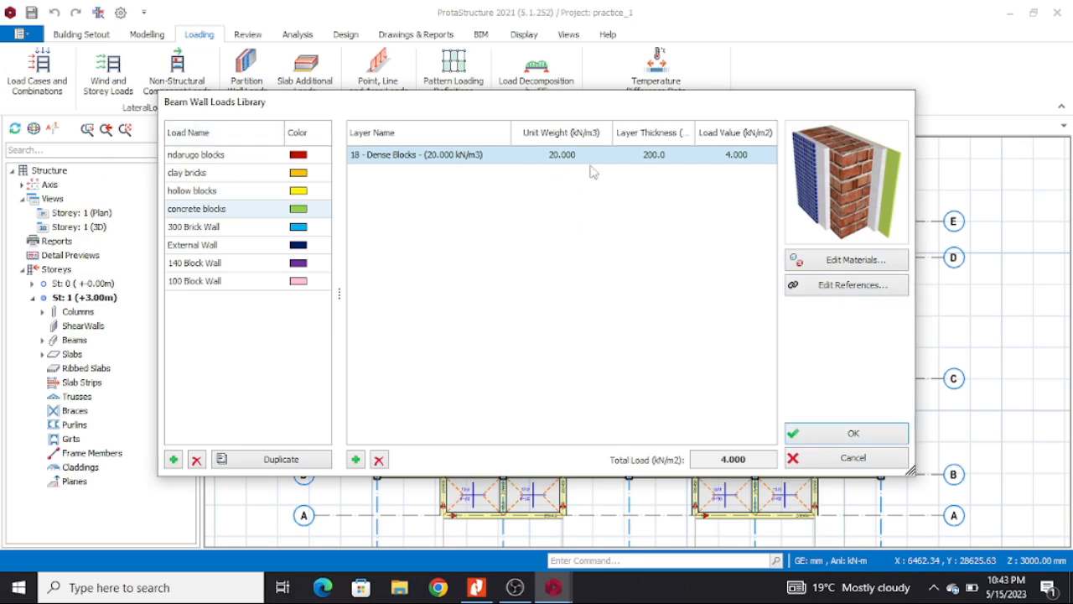
{"action": "left_click", "coordinate": [854, 439]}
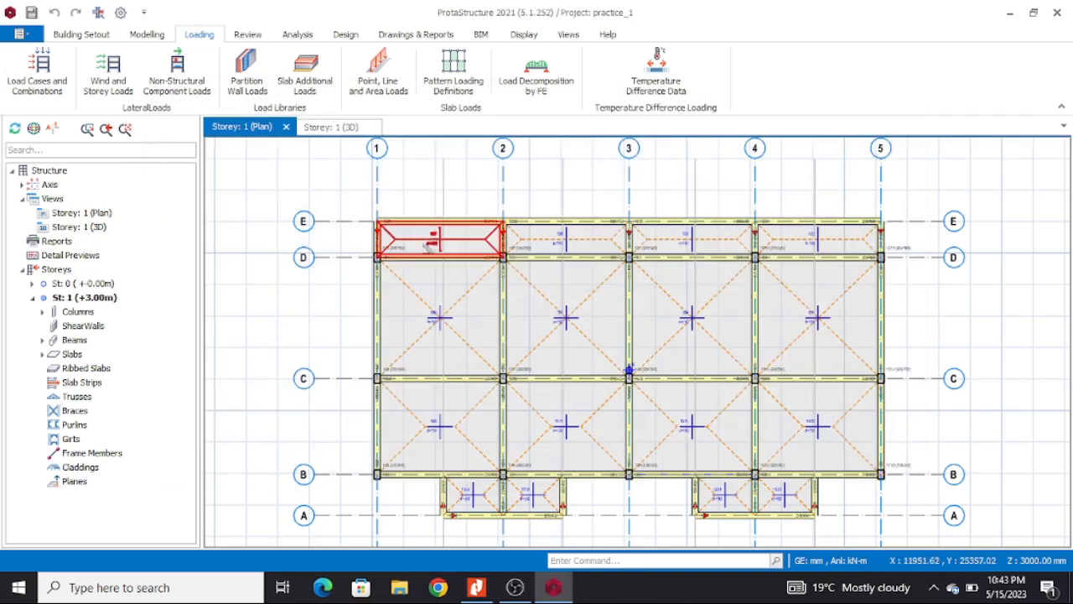
- Assign an ndarugo blocks wall load with a wall height of 2.55 m to beam 1B26 on axis 1
{"action": "scroll", "coordinate": [429, 249], "scroll_direction": "down", "scroll_amount": 1}
{"action": "scroll", "coordinate": [378, 323], "scroll_direction": "up", "scroll_amount": 3}
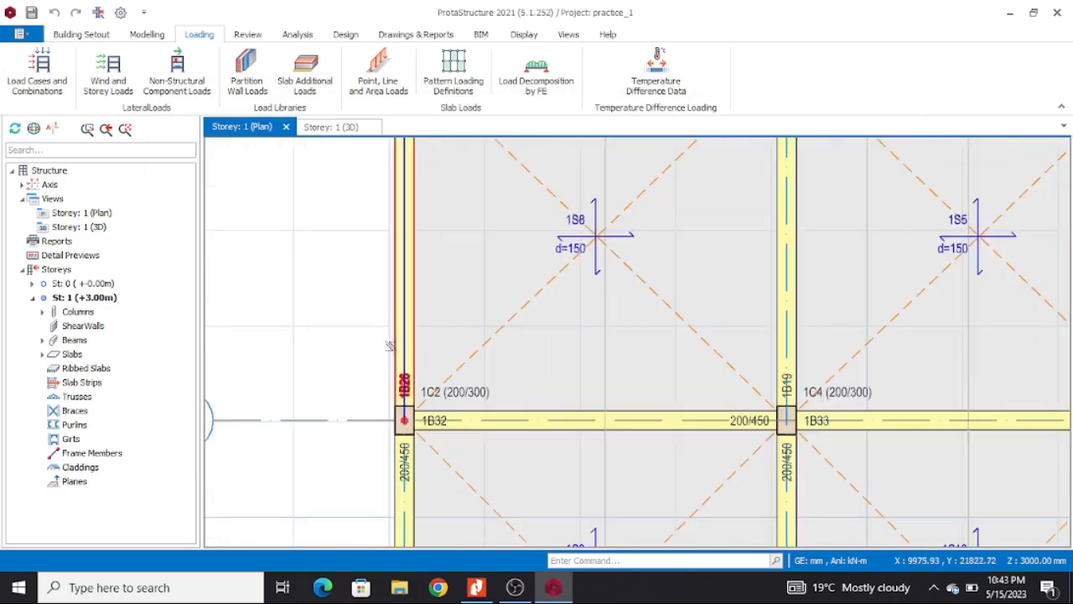
{"action": "right_click", "coordinate": [395, 307]}
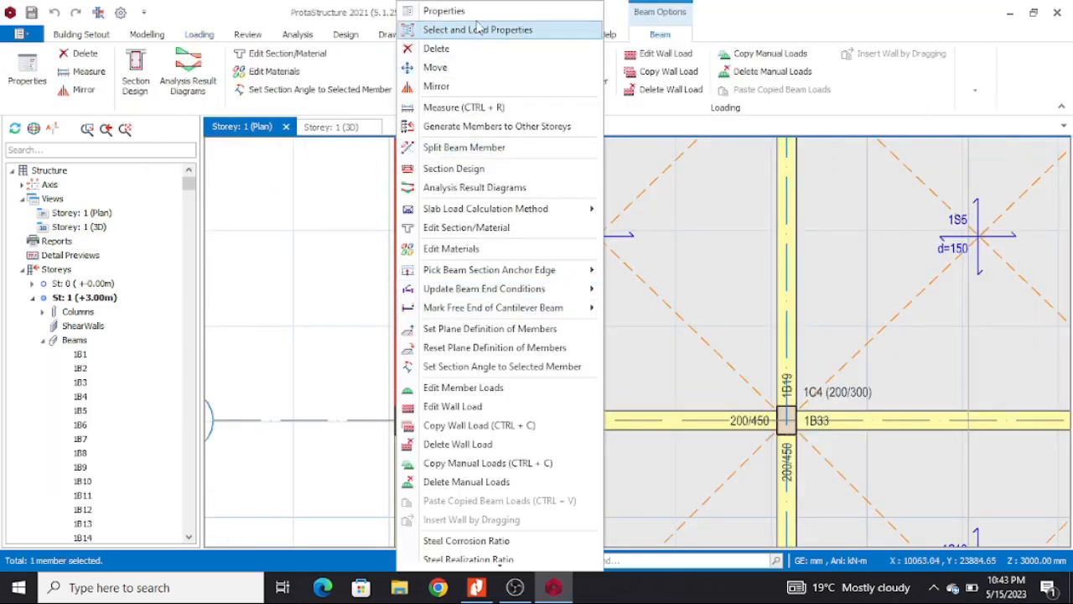
{"action": "left_click", "coordinate": [473, 406]}
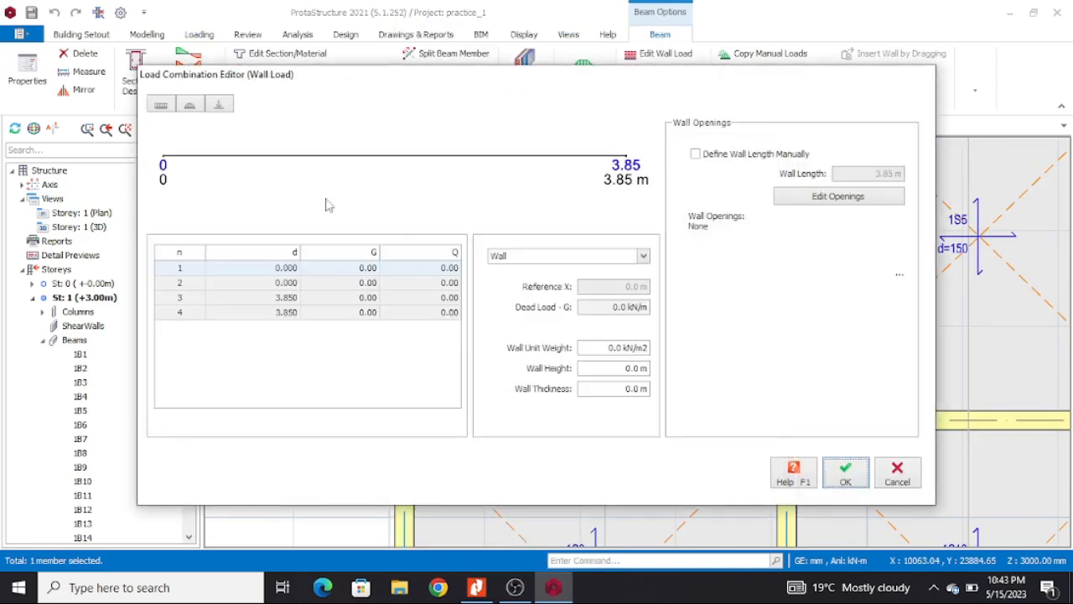
{"action": "left_click", "coordinate": [643, 255]}
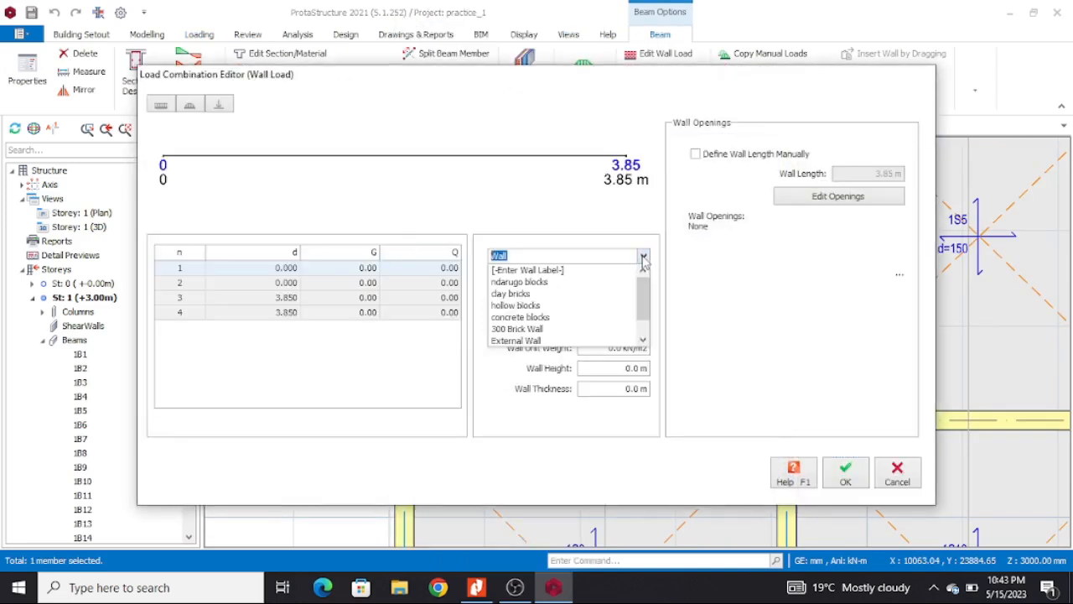
{"action": "left_click", "coordinate": [520, 282]}
{"action": "left_click", "coordinate": [606, 368]}
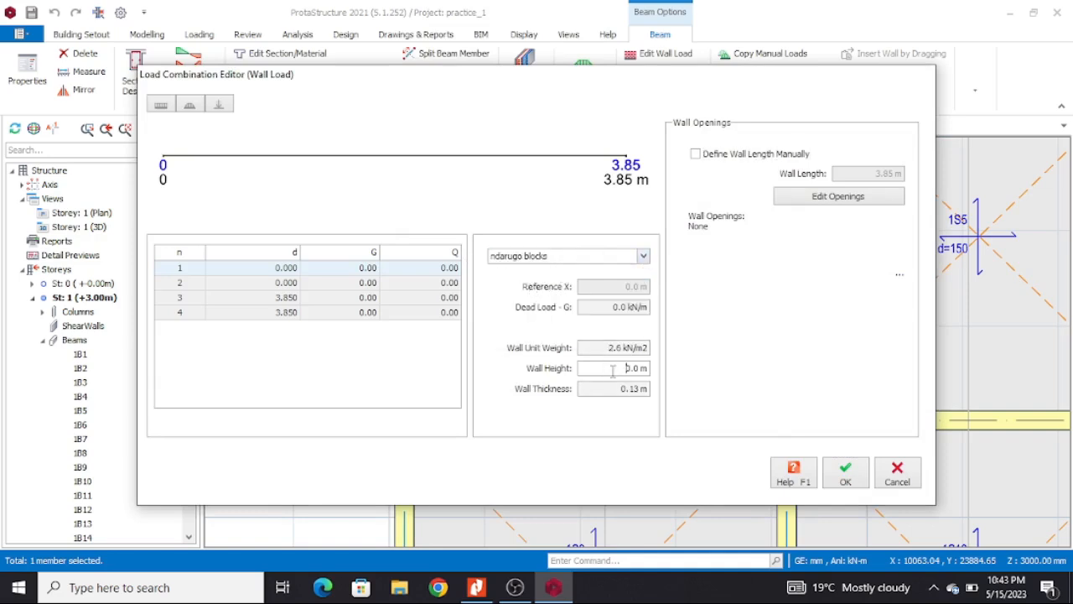
{"action": "type", "text": "2"}
{"action": "left_click", "coordinate": [635, 388]}
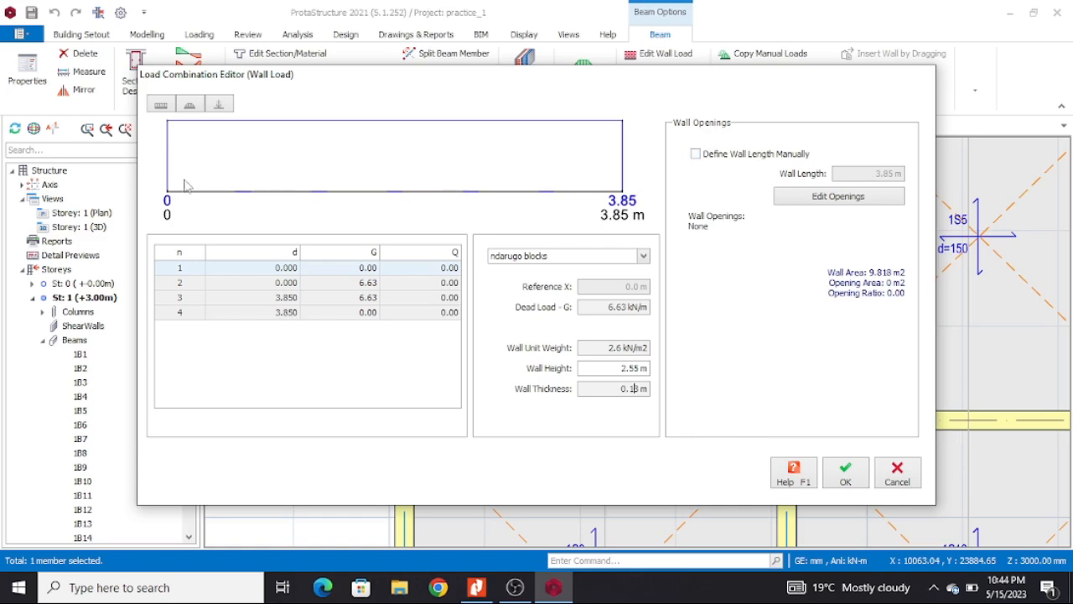
- Review the manual wall length option and the wall opening editor without adding openings, and accept the wall load on beam 1B26
{"action": "left_click", "coordinate": [696, 154]}
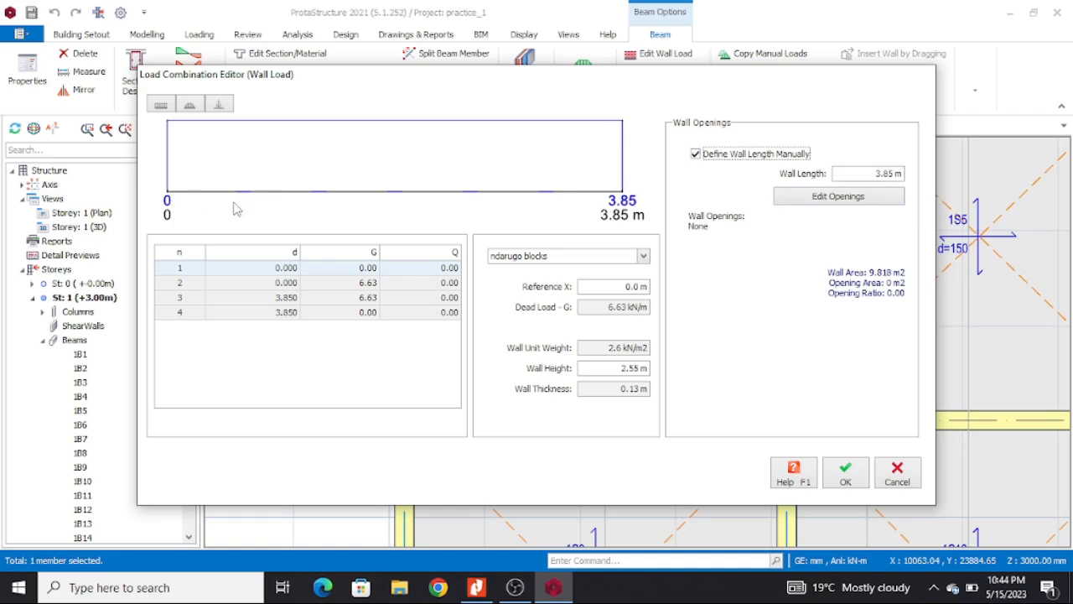
{"action": "left_click", "coordinate": [856, 204]}
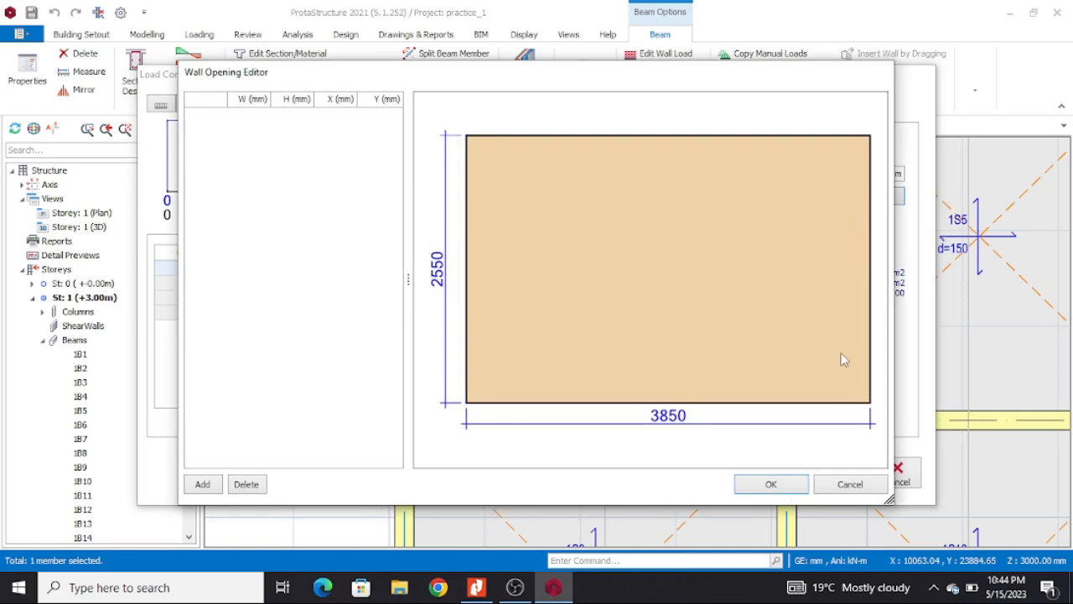
{"action": "left_click", "coordinate": [771, 484]}
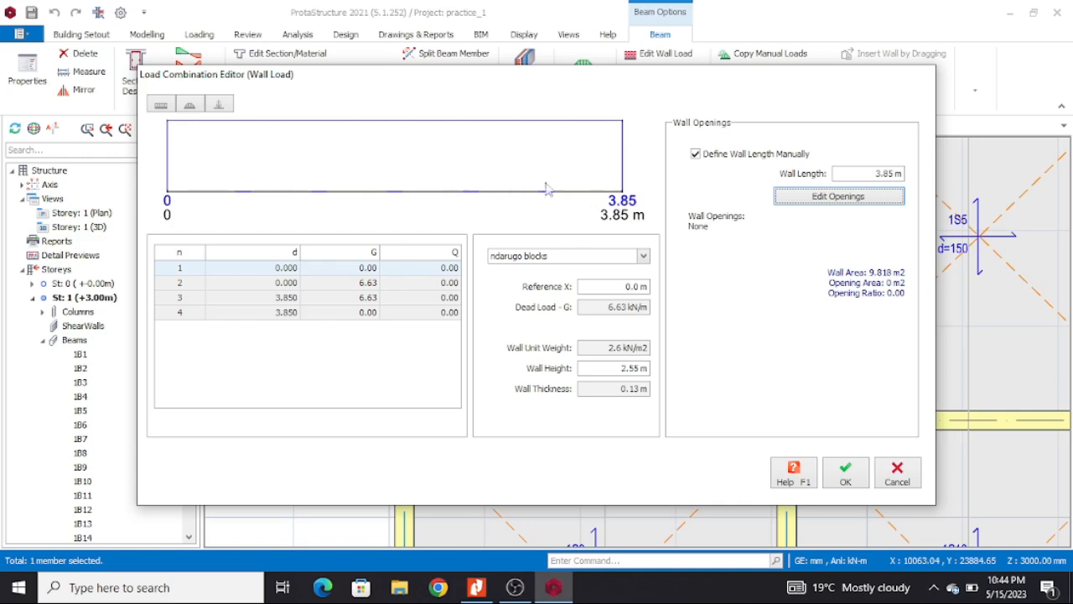
{"action": "left_click", "coordinate": [695, 154]}
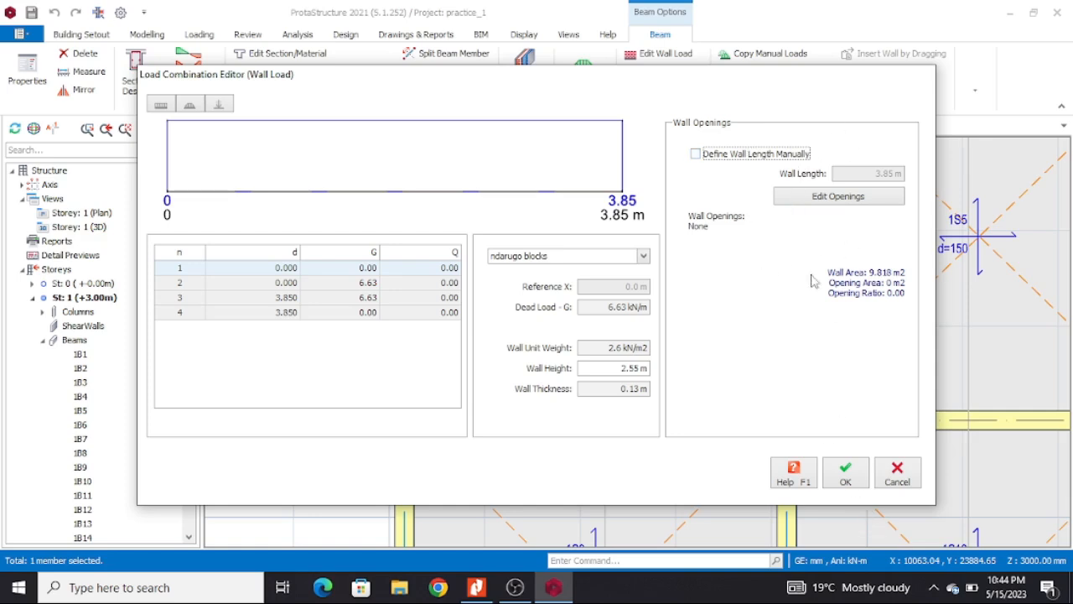
{"action": "left_click", "coordinate": [849, 481]}
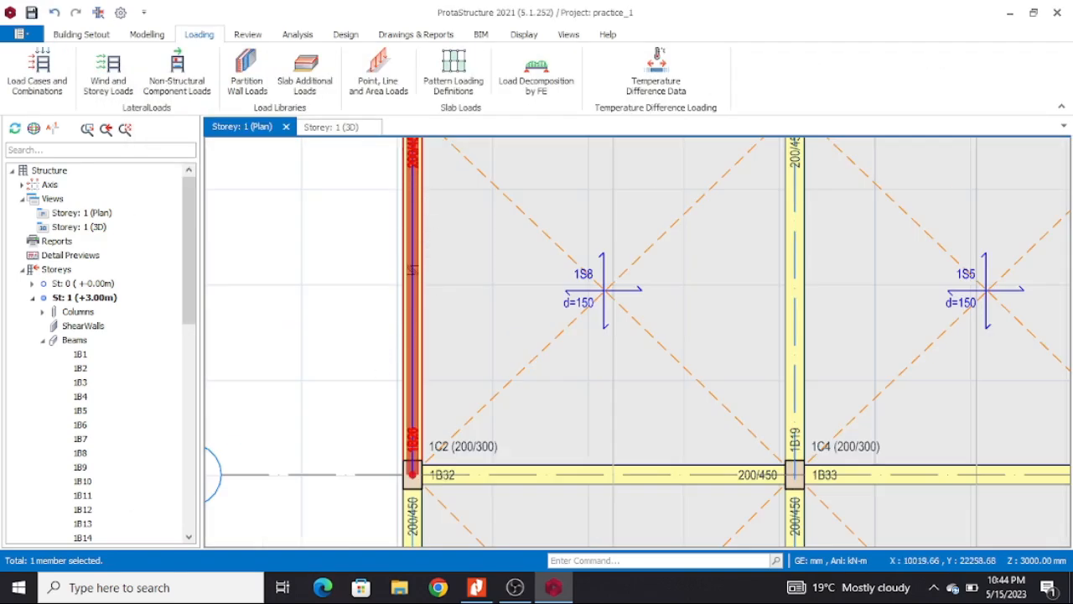
- Copy the wall load of beam 1B26
{"action": "mouse_move", "coordinate": [410, 265]}
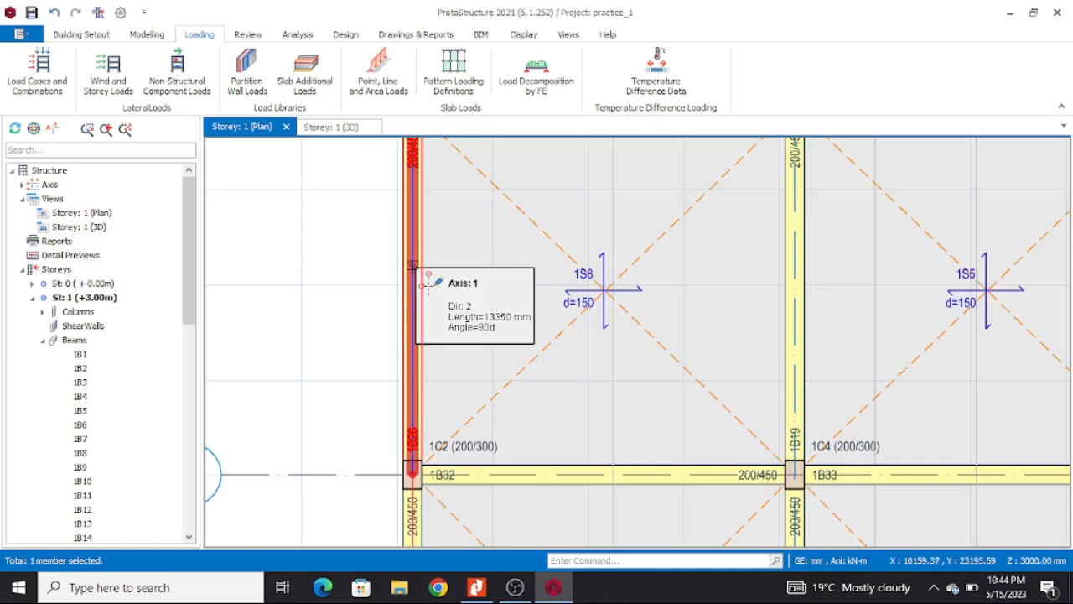
{"action": "scroll", "coordinate": [428, 276], "scroll_direction": "down", "scroll_amount": 5}
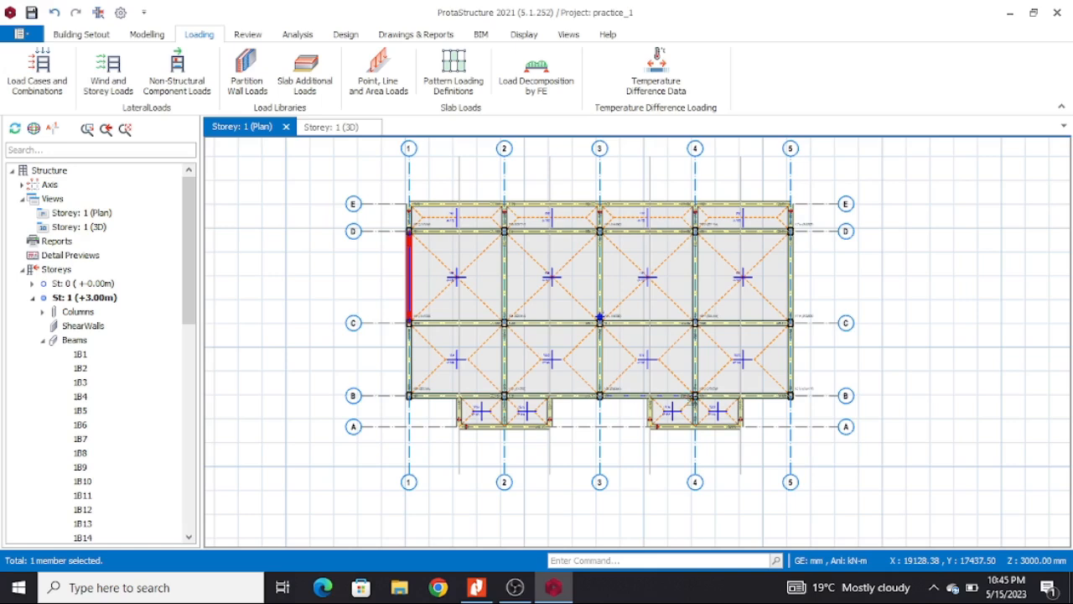
{"action": "scroll", "coordinate": [399, 381], "scroll_direction": "up", "scroll_amount": 4}
{"action": "scroll", "coordinate": [423, 352], "scroll_direction": "down", "scroll_amount": 2}
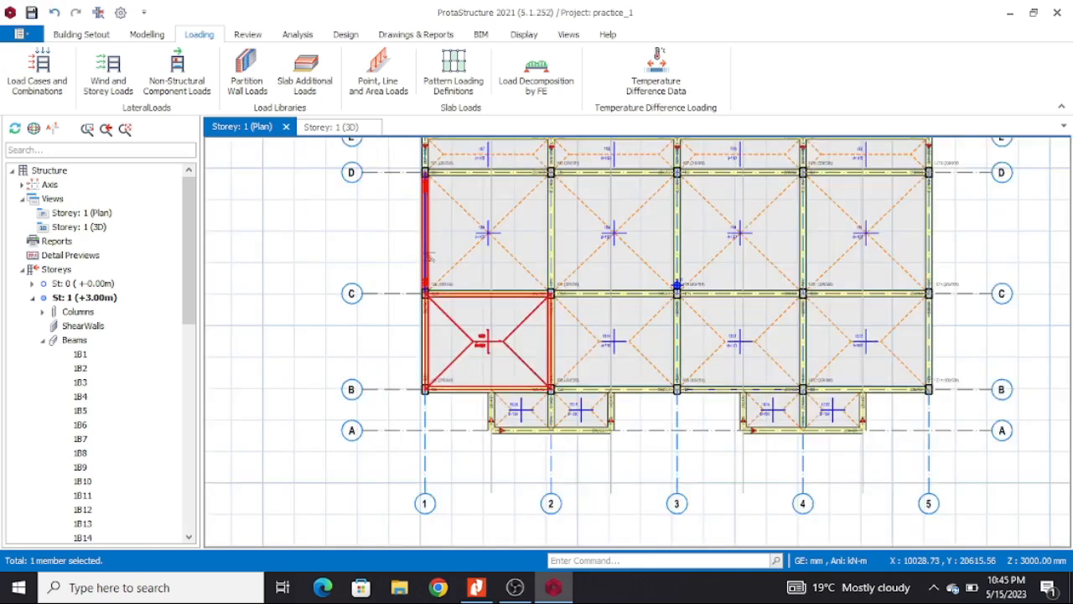
{"action": "scroll", "coordinate": [417, 233], "scroll_direction": "up", "scroll_amount": 6}
{"action": "left_click", "coordinate": [412, 276]}
{"action": "right_click", "coordinate": [412, 277]}
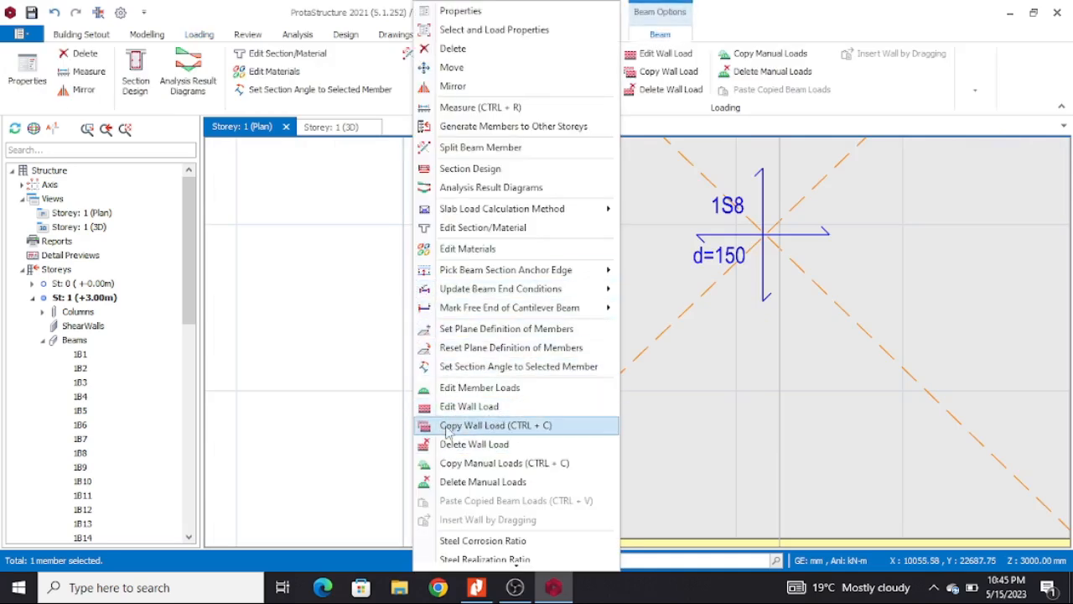
{"action": "left_click", "coordinate": [484, 425]}
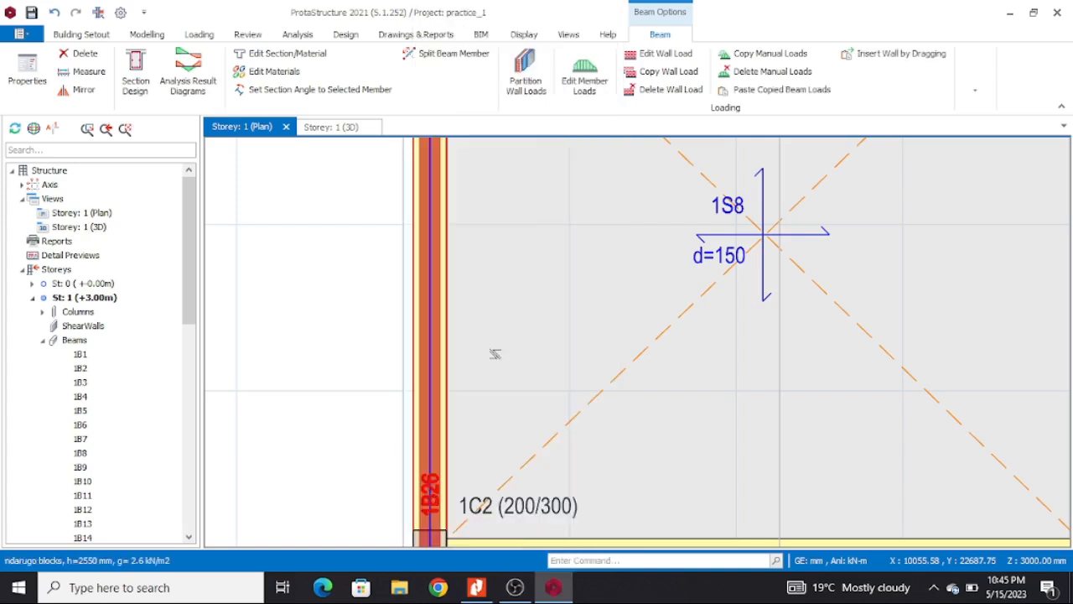
- Select axis D beams 1B1 to 1B4 together with beams 1B19, 1B22, 1B13 and 1B10 between axes C and D
{"action": "scroll", "coordinate": [432, 269], "scroll_direction": "down", "scroll_amount": 5}
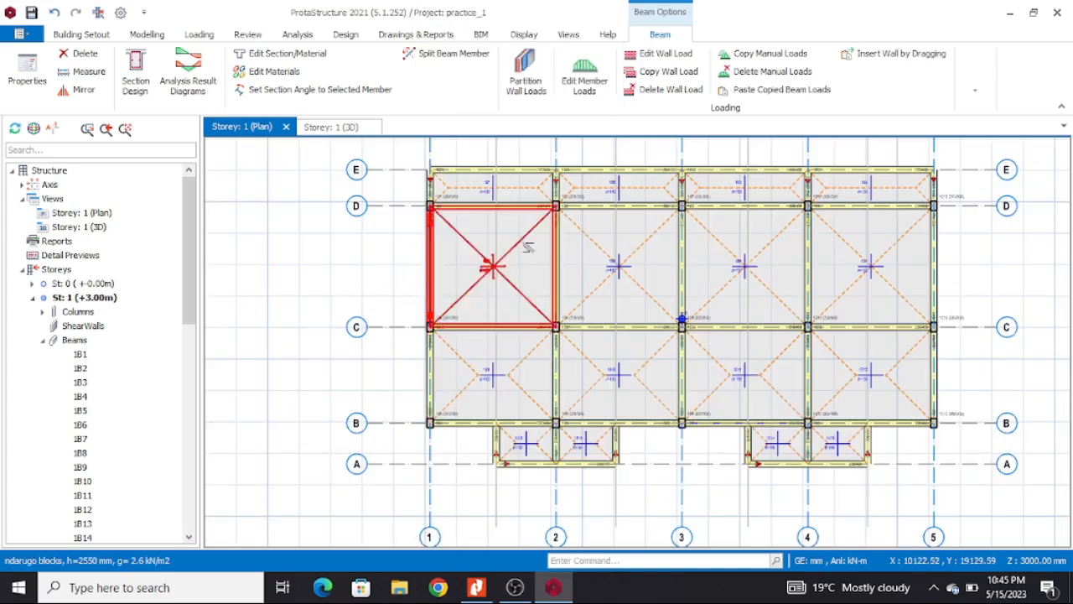
{"action": "scroll", "coordinate": [513, 211], "scroll_direction": "up", "scroll_amount": 3}
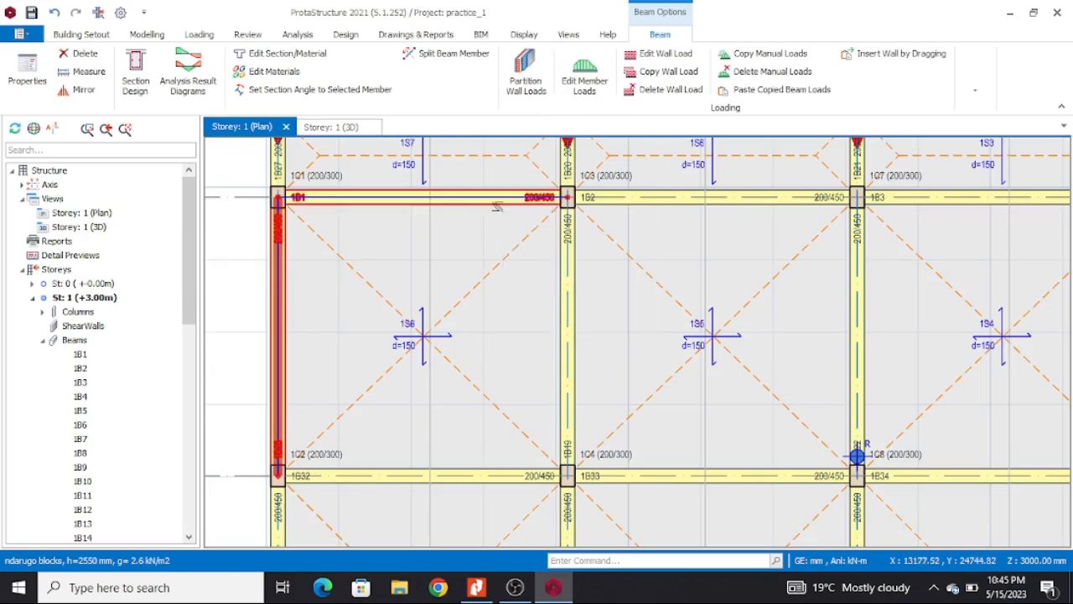
{"action": "left_click", "coordinate": [496, 208]}
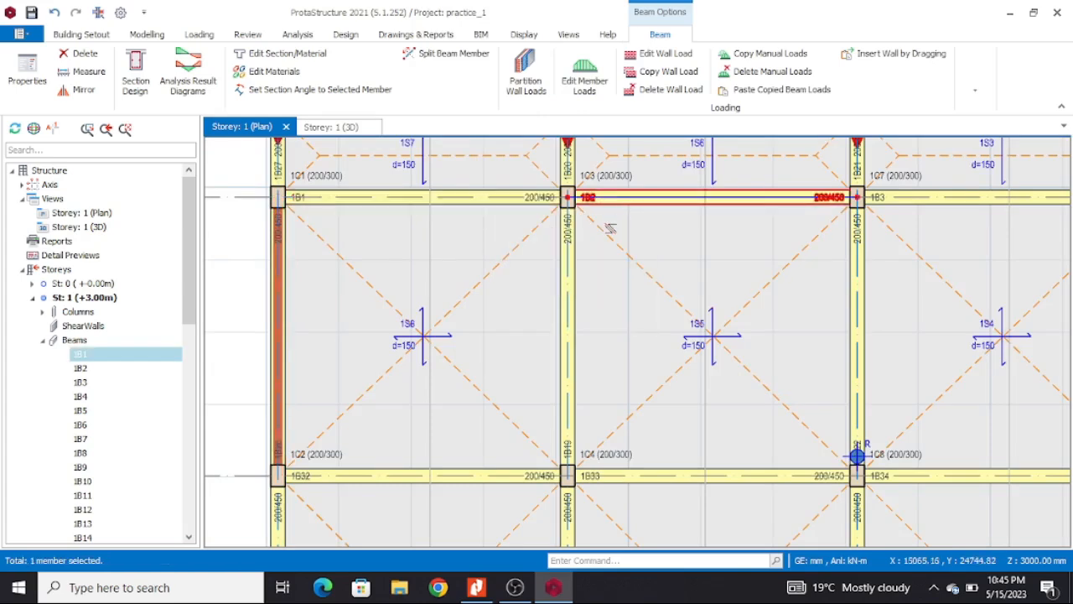
{"action": "left_click", "coordinate": [580, 270]}
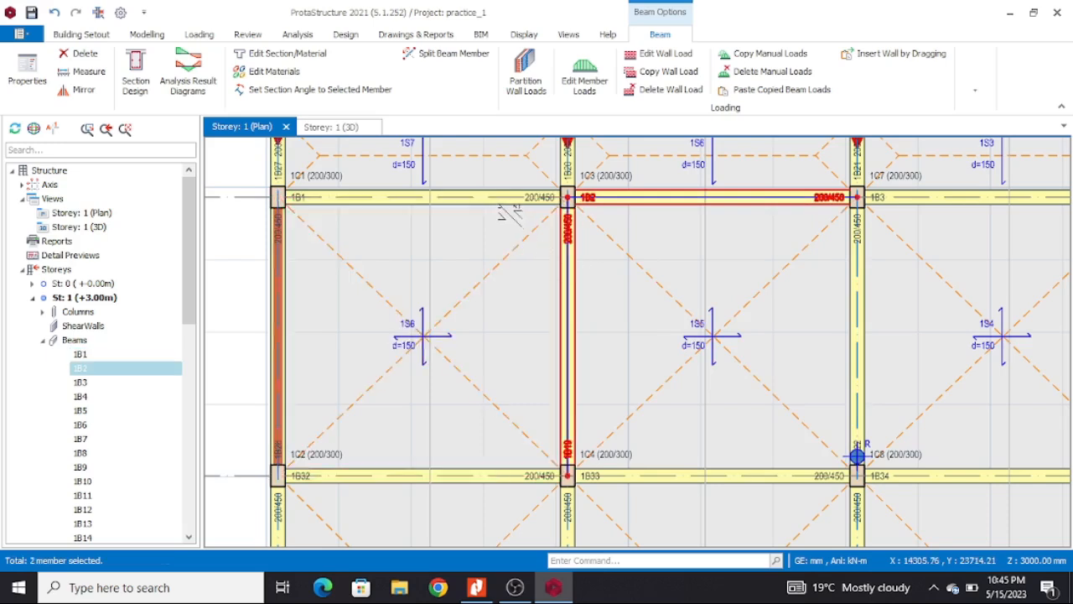
{"action": "scroll", "coordinate": [428, 231], "scroll_direction": "down", "scroll_amount": 2}
{"action": "scroll", "coordinate": [680, 293], "scroll_direction": "up", "scroll_amount": 3}
{"action": "left_click", "coordinate": [587, 289]}
{"action": "scroll", "coordinate": [592, 290], "scroll_direction": "down", "scroll_amount": 2}
{"action": "left_click", "coordinate": [641, 226]}
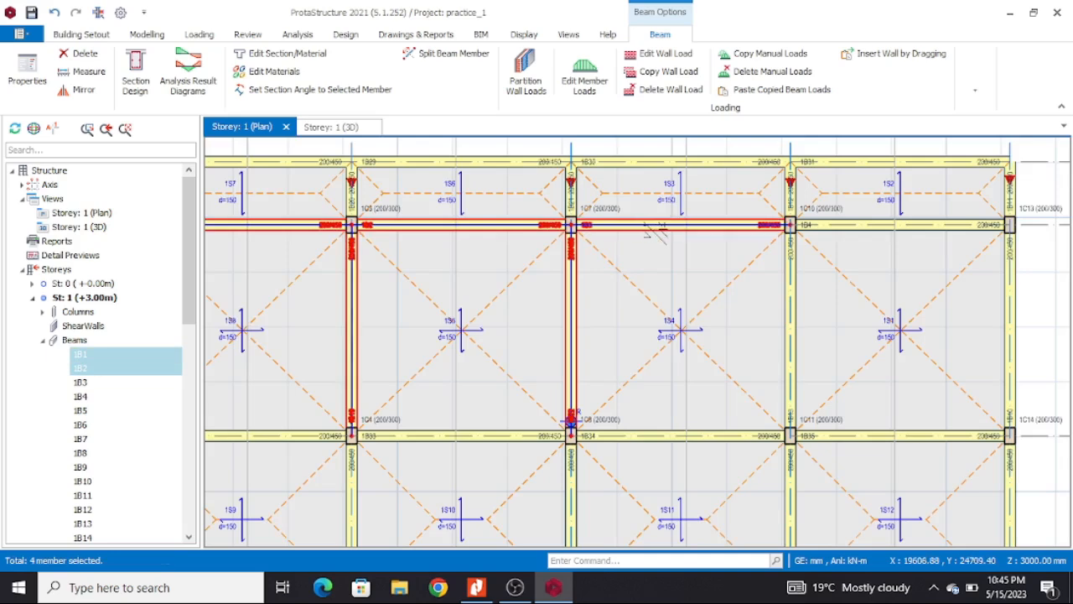
{"action": "left_click", "coordinate": [875, 226]}
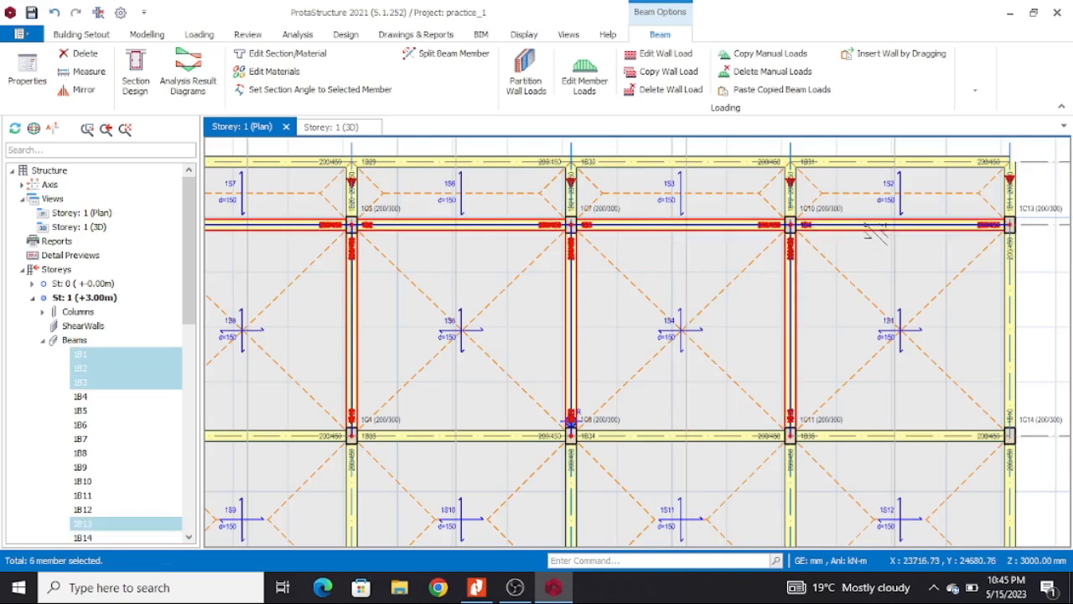
{"action": "left_click", "coordinate": [1011, 344]}
- Add axis C beams 1B35 and 1B34, plus beams 1B9 and 1B14 between axes B and C, to the selection
{"action": "scroll", "coordinate": [973, 294], "scroll_direction": "down", "scroll_amount": 3}
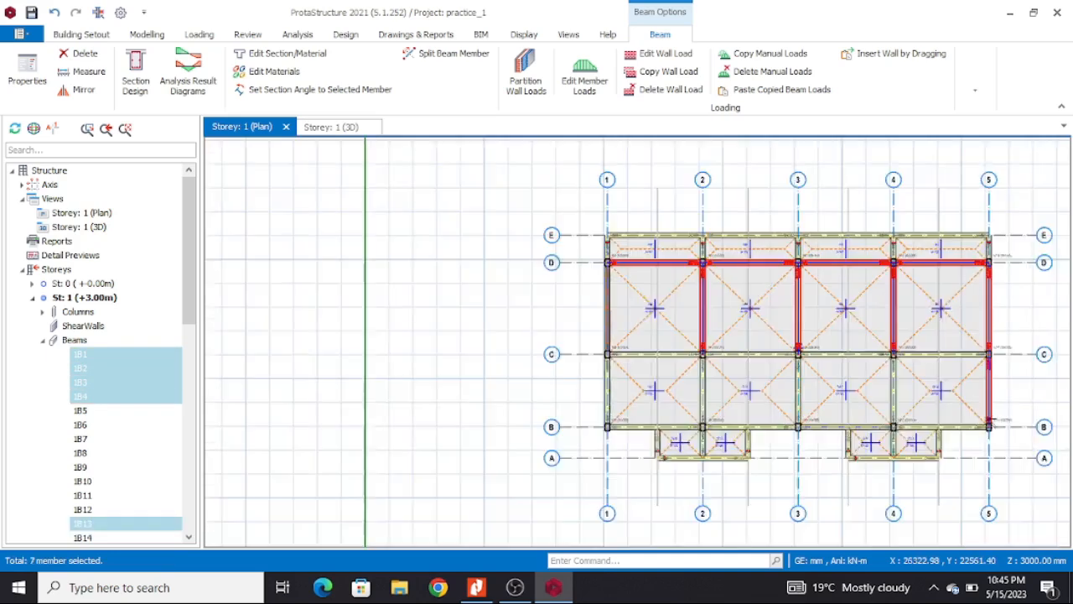
{"action": "scroll", "coordinate": [973, 293], "scroll_direction": "up", "scroll_amount": 2}
{"action": "left_click", "coordinate": [971, 309]}
{"action": "scroll", "coordinate": [973, 326], "scroll_direction": "up", "scroll_amount": 3}
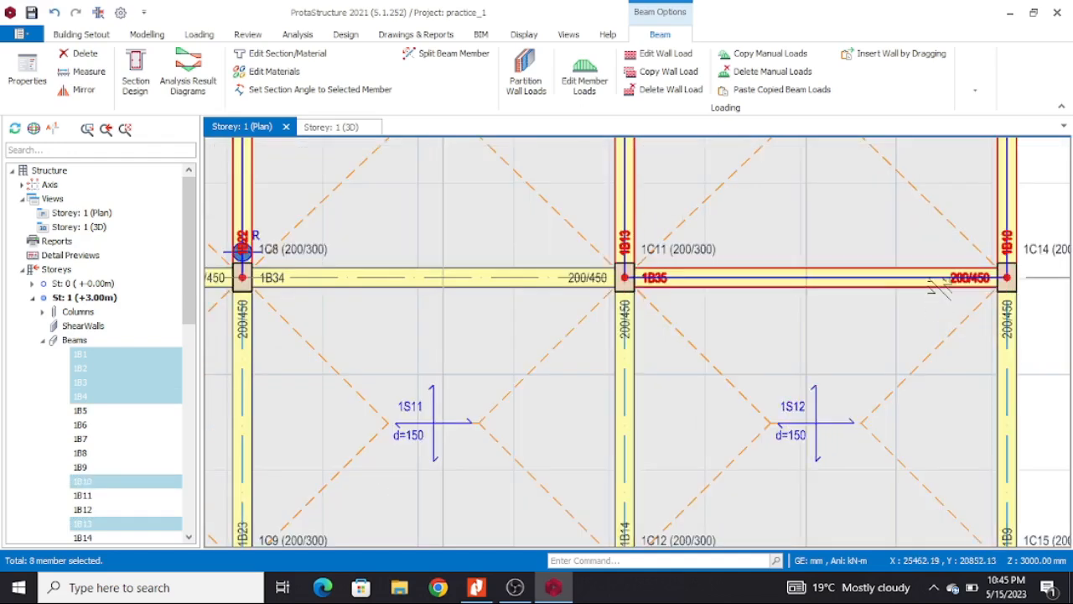
{"action": "left_click", "coordinate": [1012, 361]}
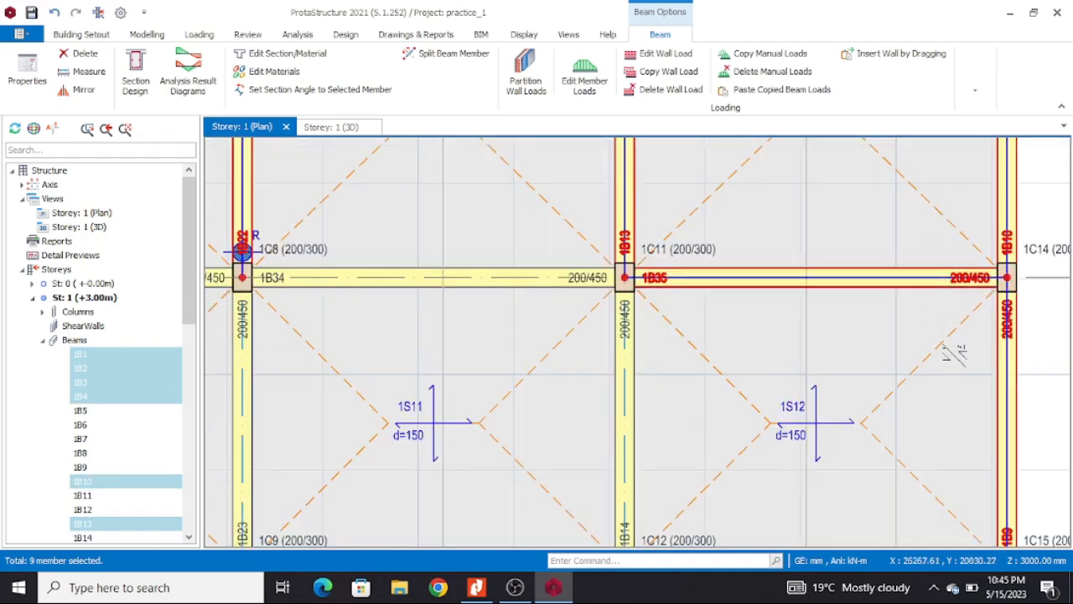
{"action": "left_click", "coordinate": [565, 281]}
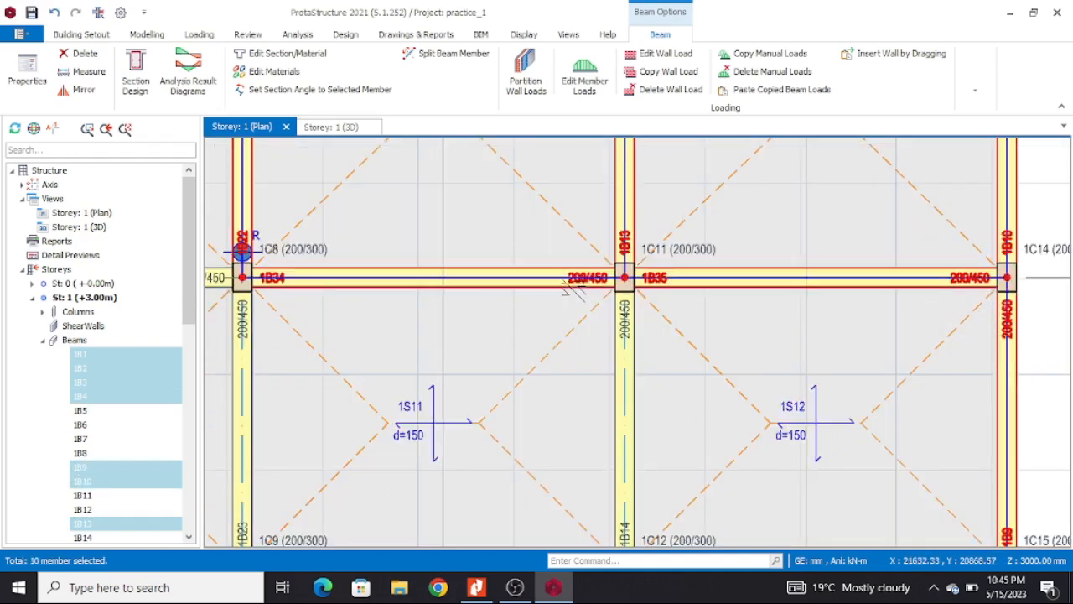
{"action": "left_click", "coordinate": [622, 378]}
- Add beams 1B23 and 1B7, the axis 1 and 2 beams between axes B and C, and beams 1B5, 1B6, 1B32 and 1B33 to the selection
{"action": "scroll", "coordinate": [586, 369], "scroll_direction": "down", "scroll_amount": 3}
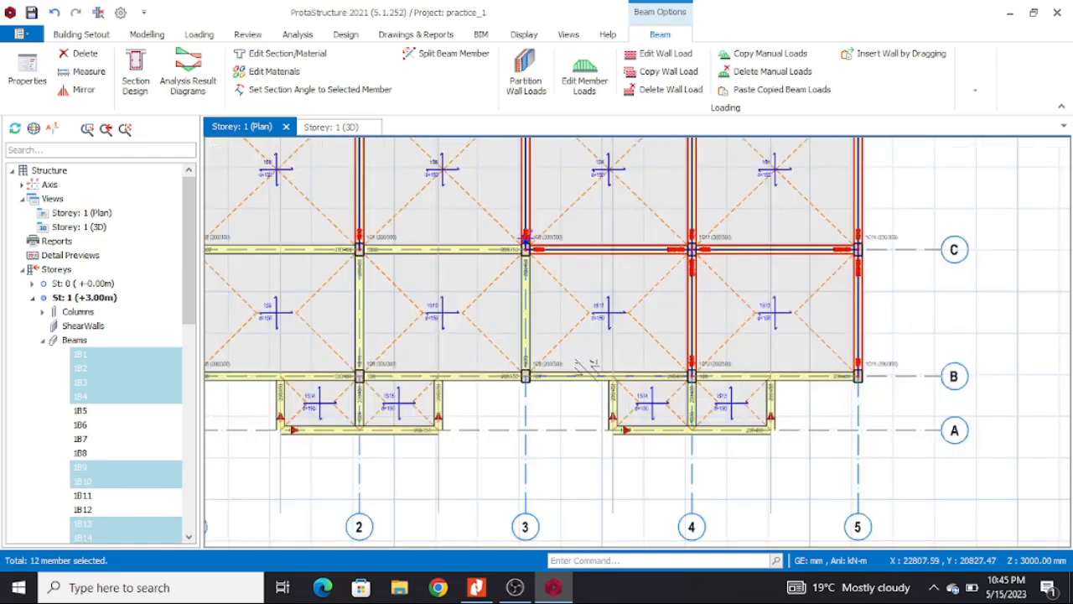
{"action": "scroll", "coordinate": [587, 369], "scroll_direction": "up", "scroll_amount": 3}
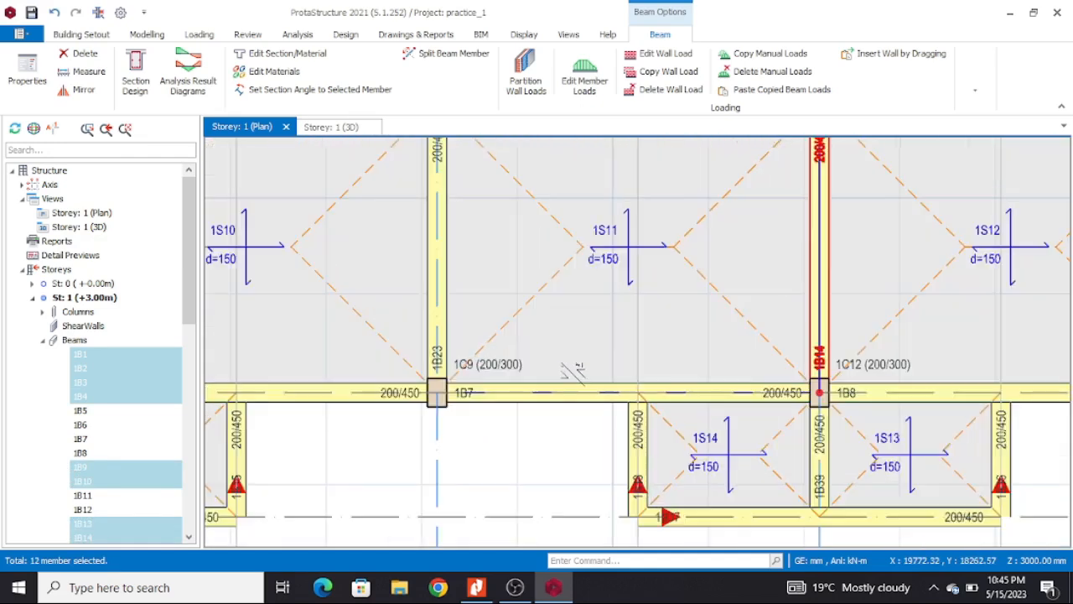
{"action": "left_click", "coordinate": [449, 257]}
{"action": "scroll", "coordinate": [637, 323], "scroll_direction": "down", "scroll_amount": 3}
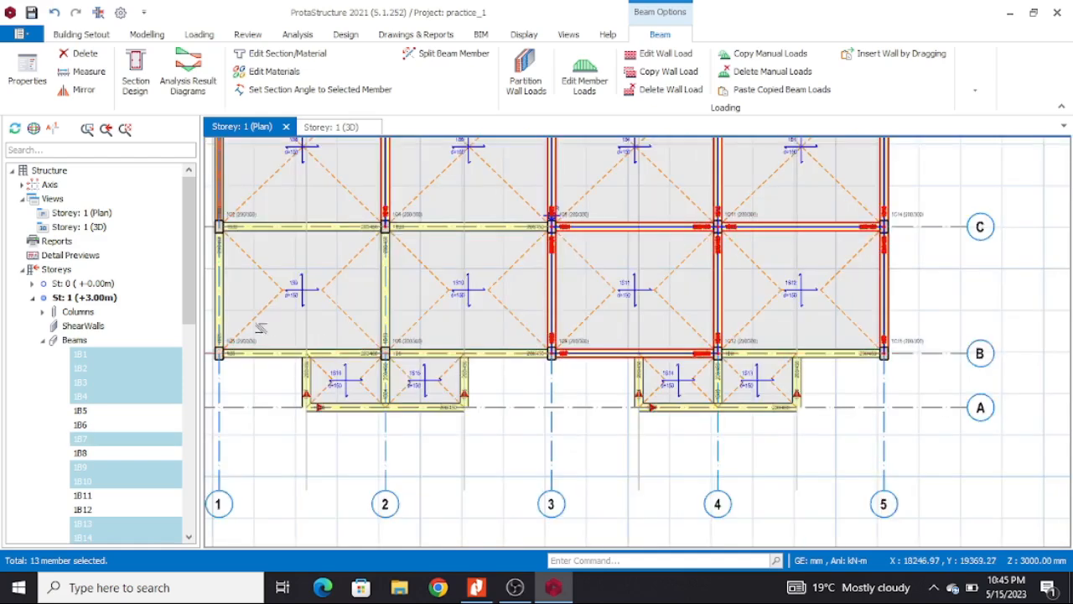
{"action": "scroll", "coordinate": [240, 296], "scroll_direction": "up", "scroll_amount": 2}
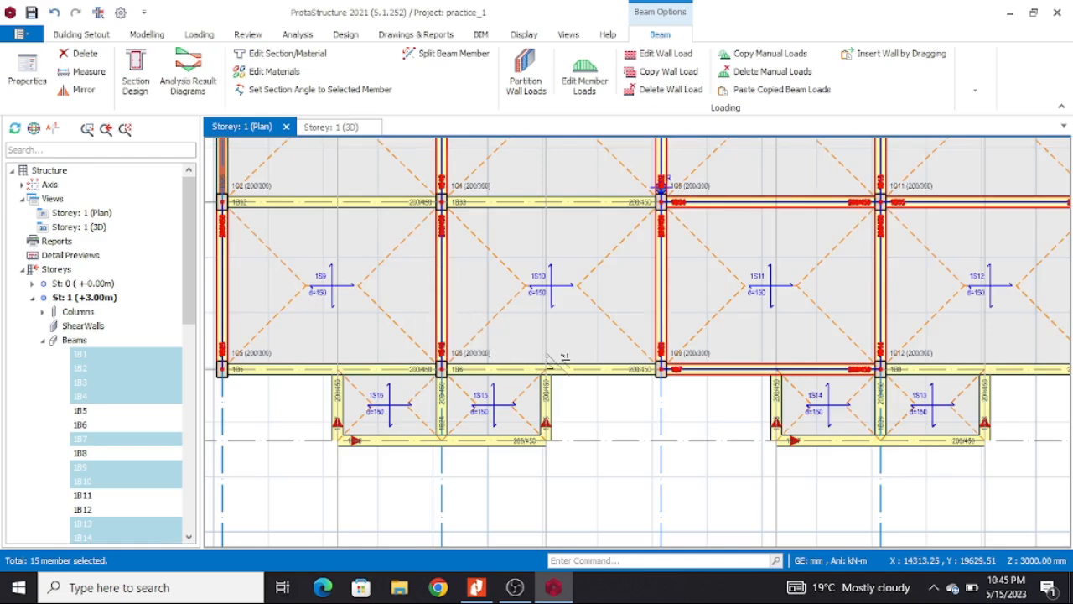
{"action": "left_click", "coordinate": [549, 366]}
{"action": "left_click", "coordinate": [363, 363]}
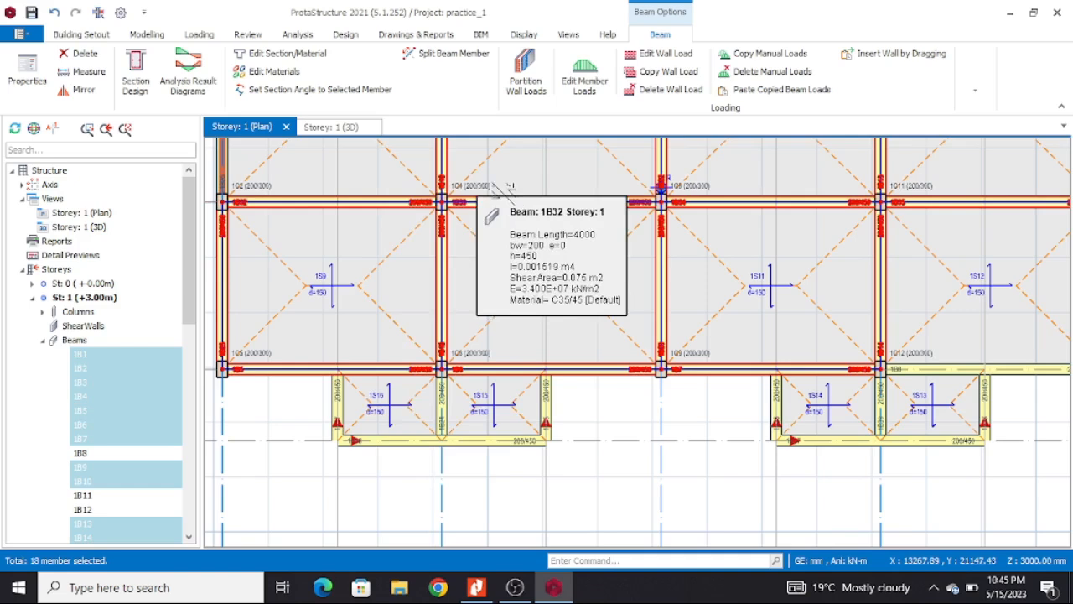
{"action": "left_click", "coordinate": [526, 202]}
- Paste the copied wall load onto the selected storey 1 beams, accepting the replacement of their existing wall loads
{"action": "scroll", "coordinate": [361, 453], "scroll_direction": "down", "scroll_amount": 1}
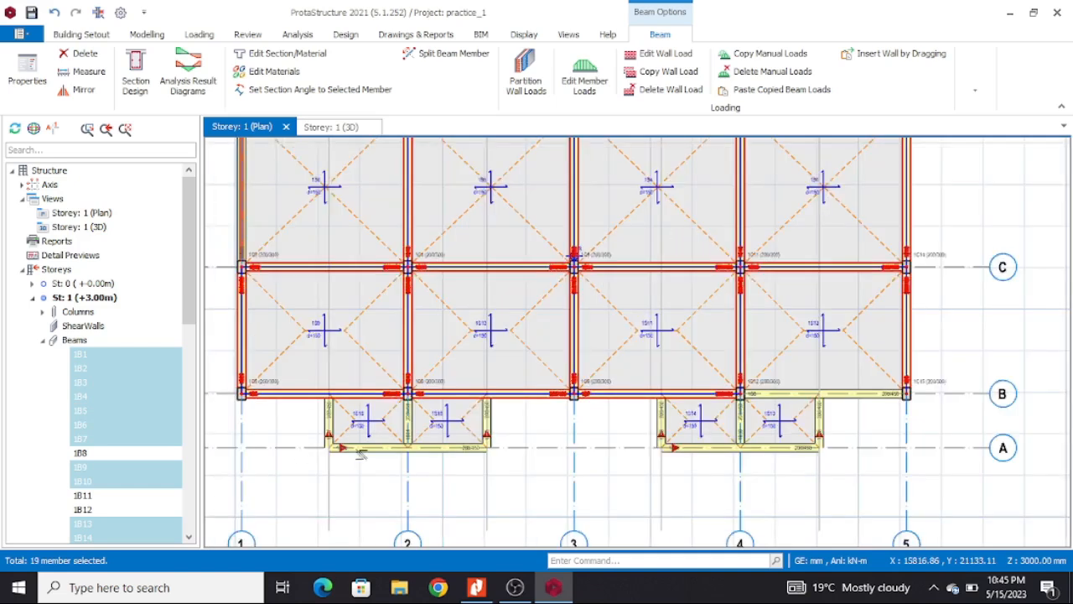
{"action": "scroll", "coordinate": [549, 477], "scroll_direction": "down", "scroll_amount": 2}
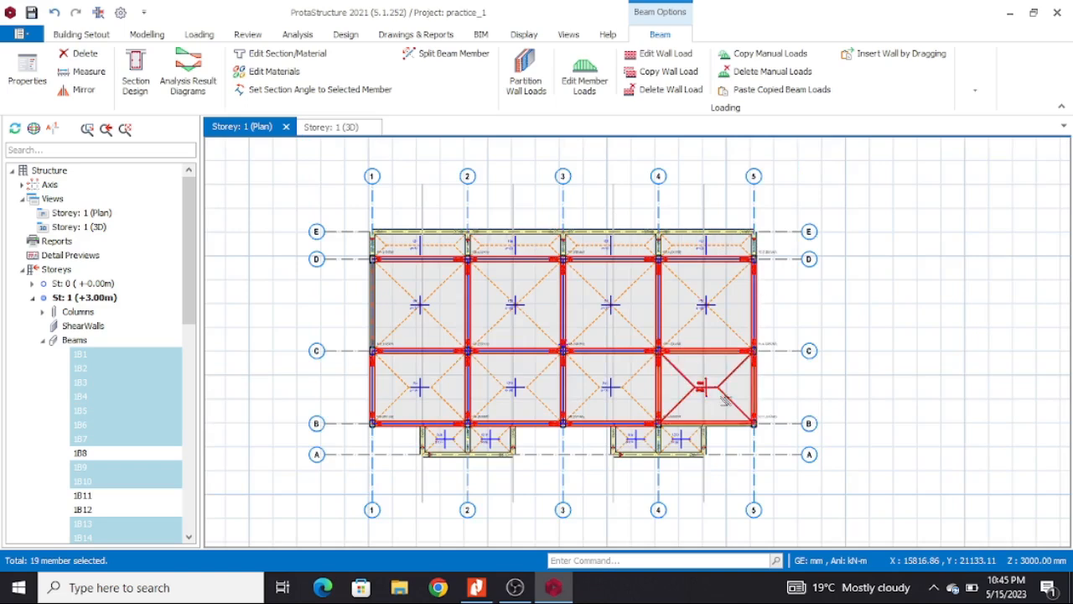
{"action": "scroll", "coordinate": [460, 423], "scroll_direction": "up", "scroll_amount": 2}
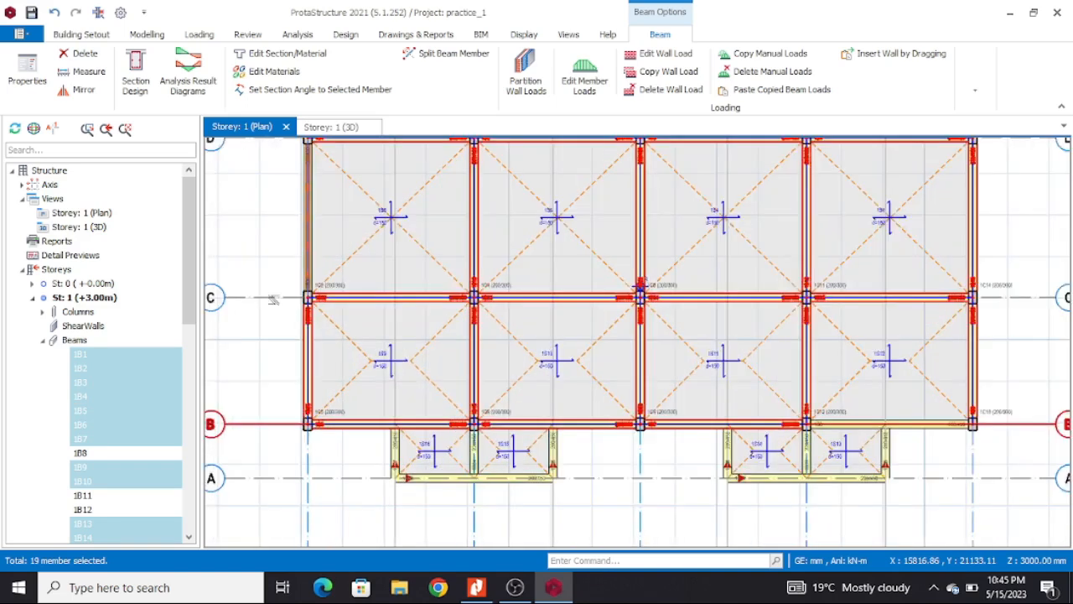
{"action": "right_click", "coordinate": [256, 226]}
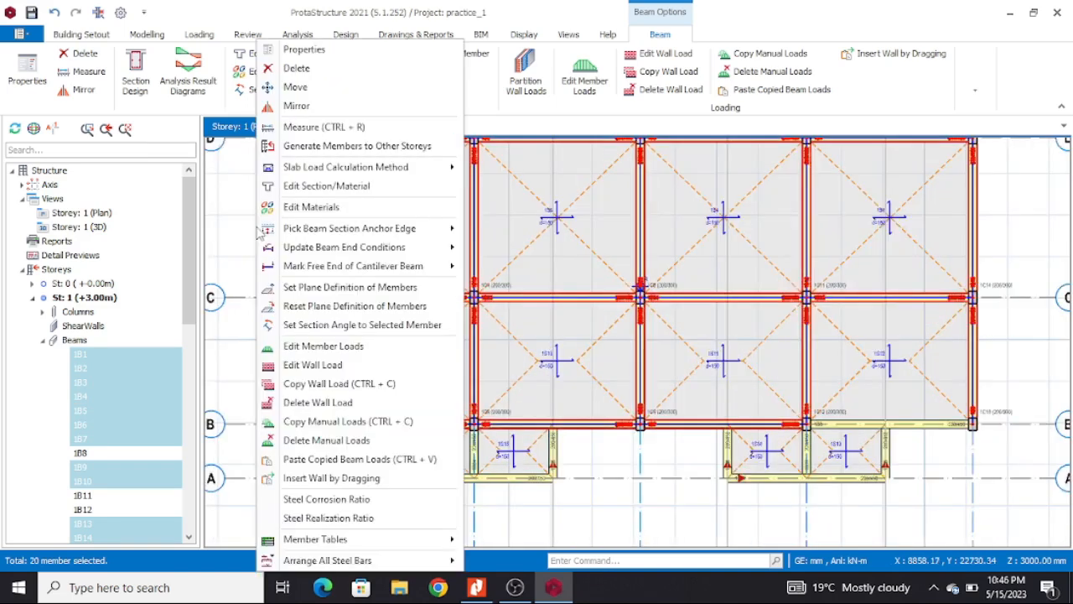
{"action": "left_click", "coordinate": [390, 463]}
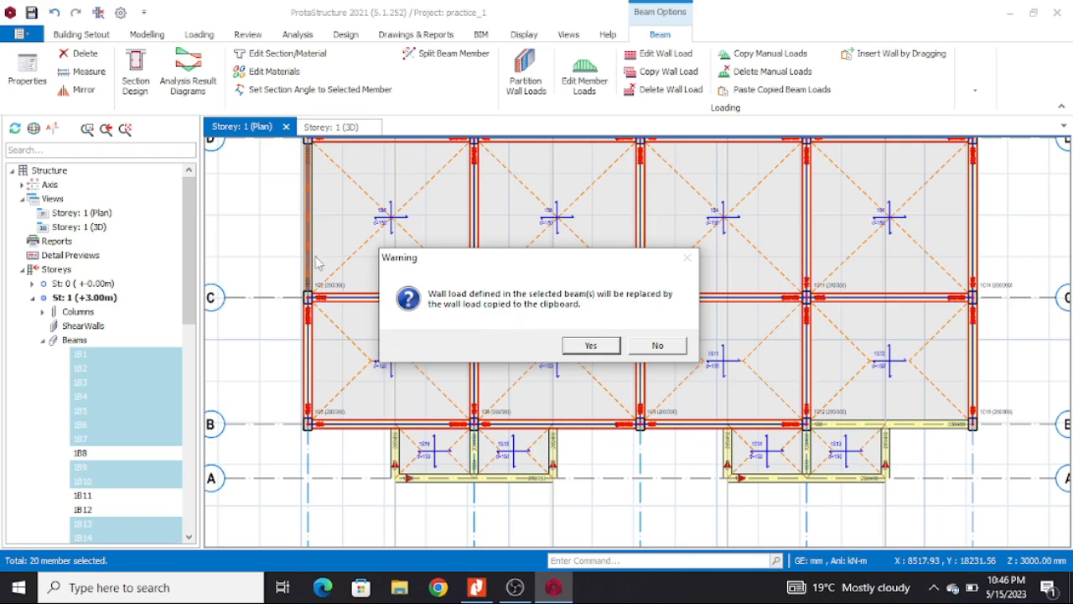
{"action": "left_click", "coordinate": [591, 345]}
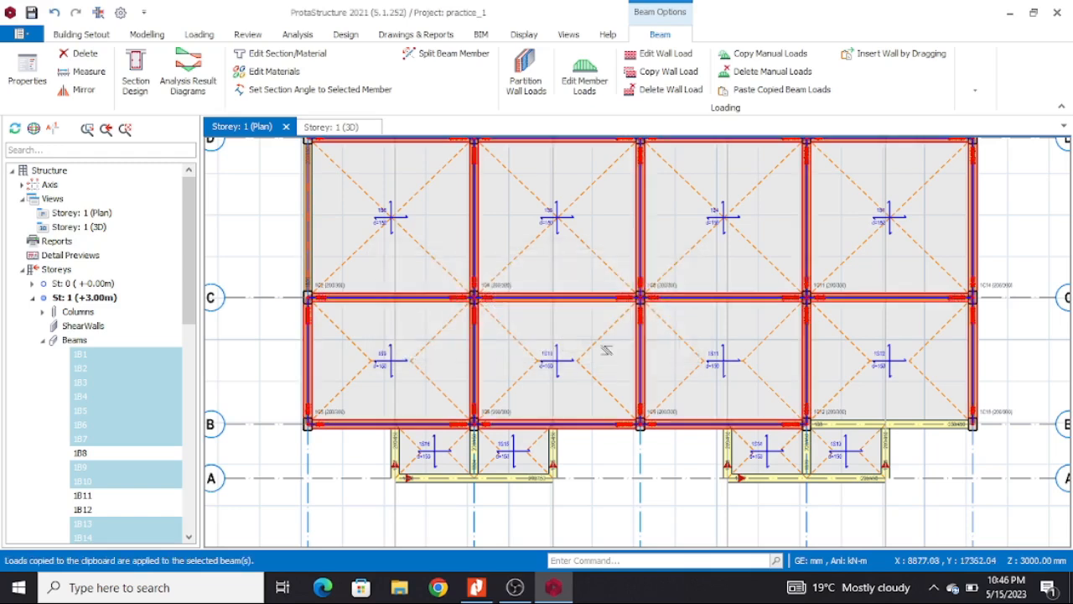
{"action": "scroll", "coordinate": [554, 399], "scroll_direction": "down", "scroll_amount": 1}
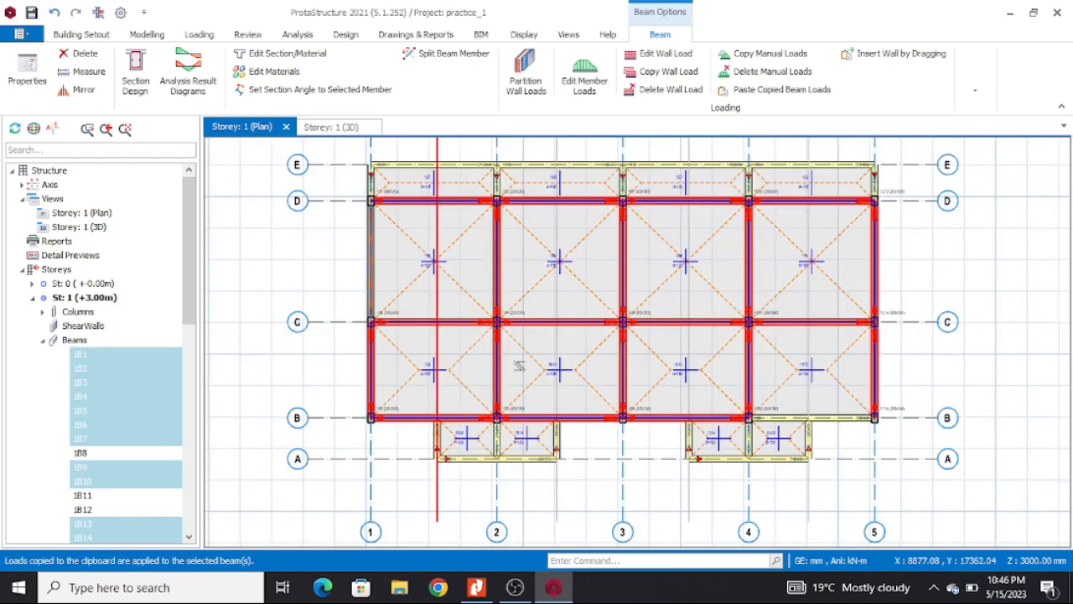
- Clear the beam selection and undo the pasted wall loads
{"action": "left_click", "coordinate": [922, 289]}
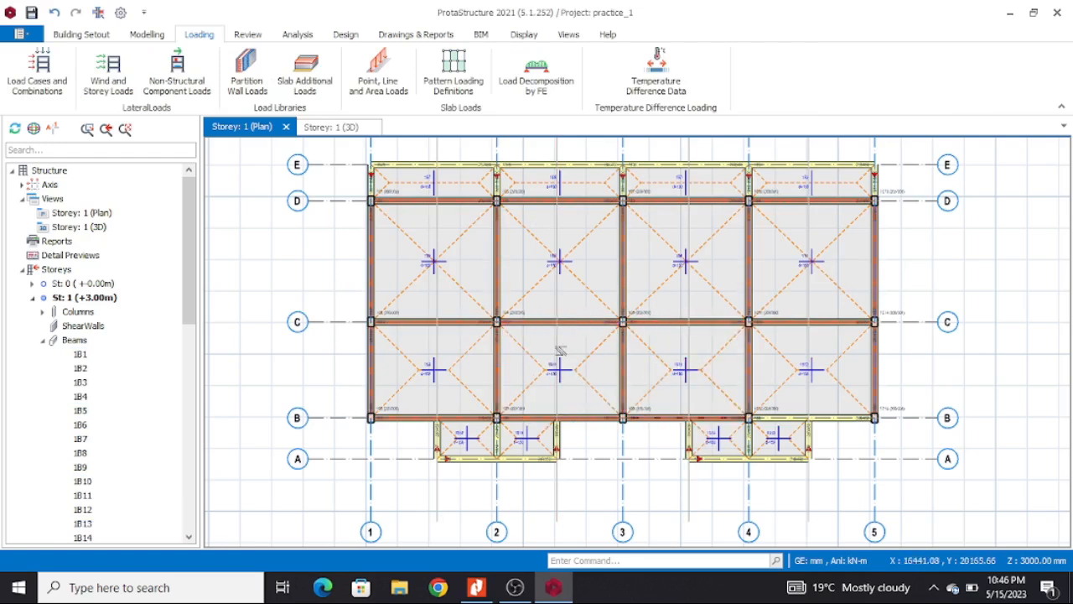
{"action": "scroll", "coordinate": [605, 339], "scroll_direction": "down", "scroll_amount": 1}
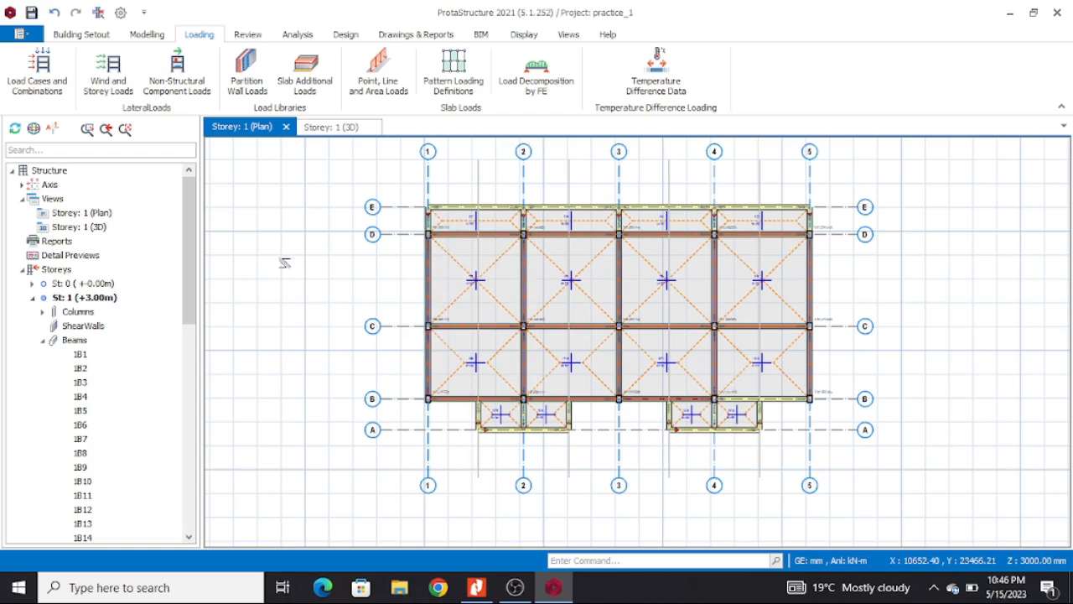
{"action": "left_click", "coordinate": [55, 14]}
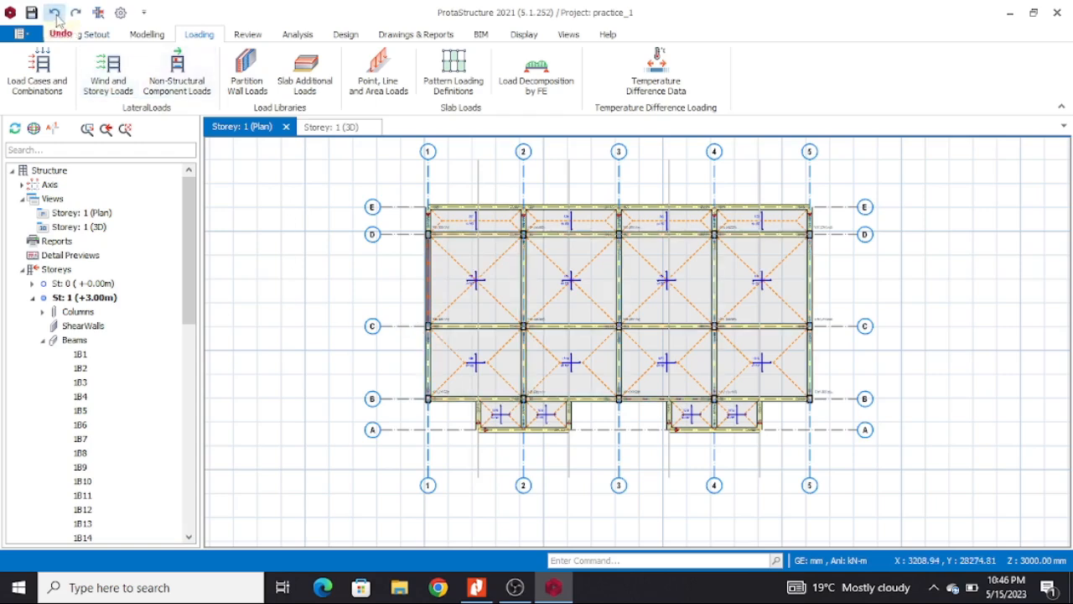
- Copy the ndarugo blocks wall load of beam 1B26 on axis 1 between axes C and D again
{"action": "scroll", "coordinate": [681, 332], "scroll_direction": "up", "scroll_amount": 2}
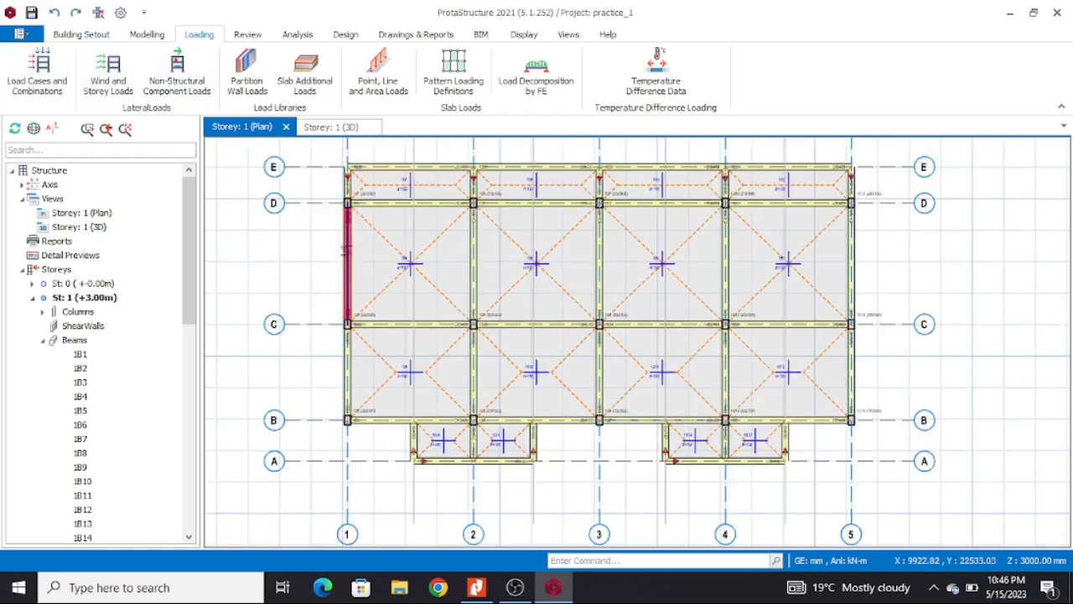
{"action": "scroll", "coordinate": [345, 248], "scroll_direction": "up", "scroll_amount": 5}
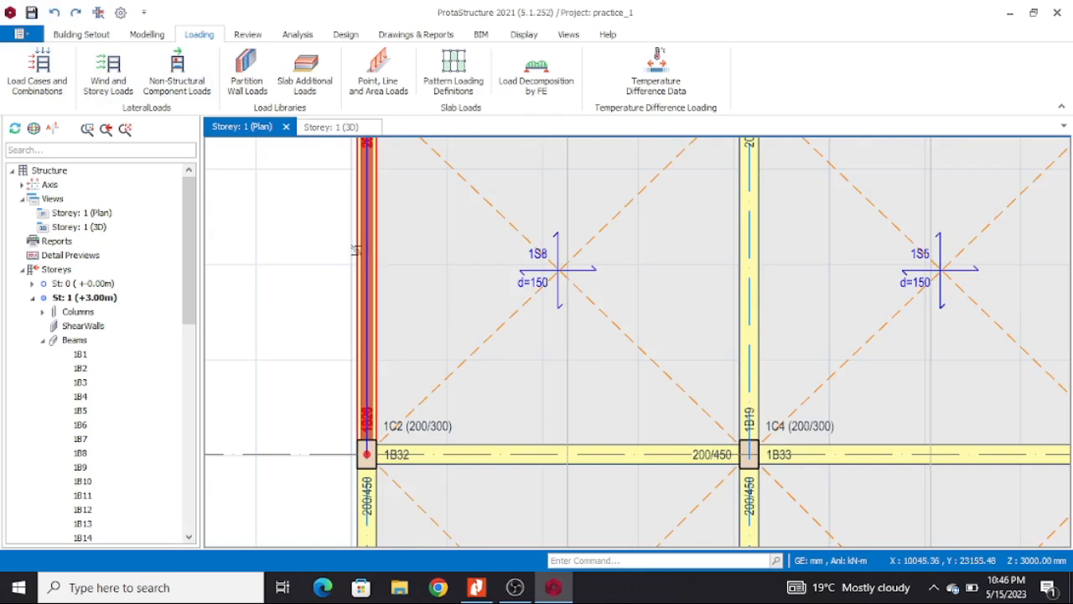
{"action": "right_click", "coordinate": [356, 249]}
{"action": "left_click", "coordinate": [424, 426]}
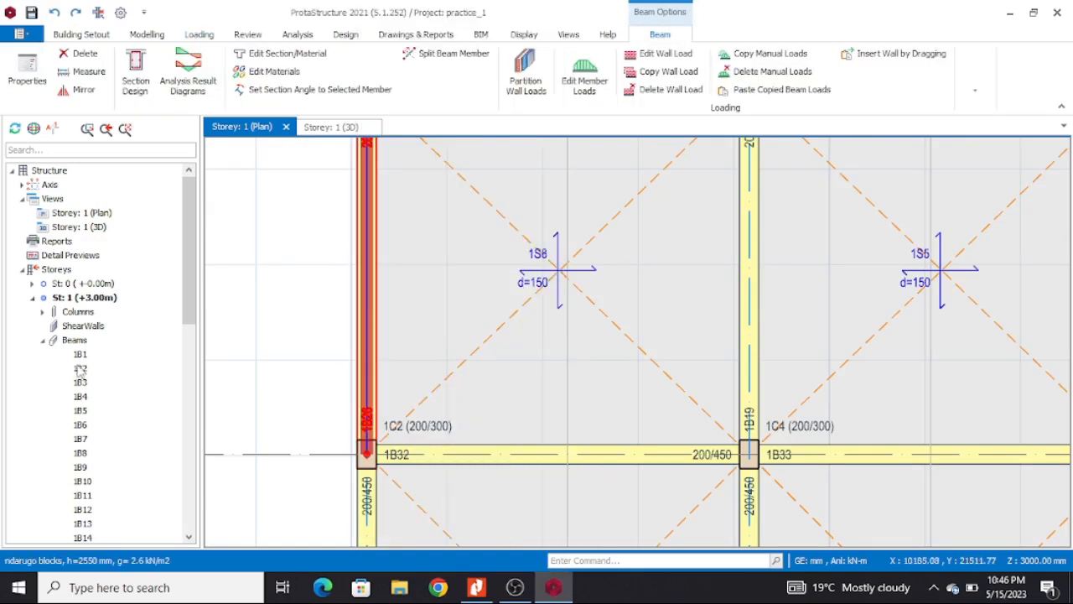
{"action": "scroll", "coordinate": [142, 285], "scroll_direction": "down", "scroll_amount": 1}
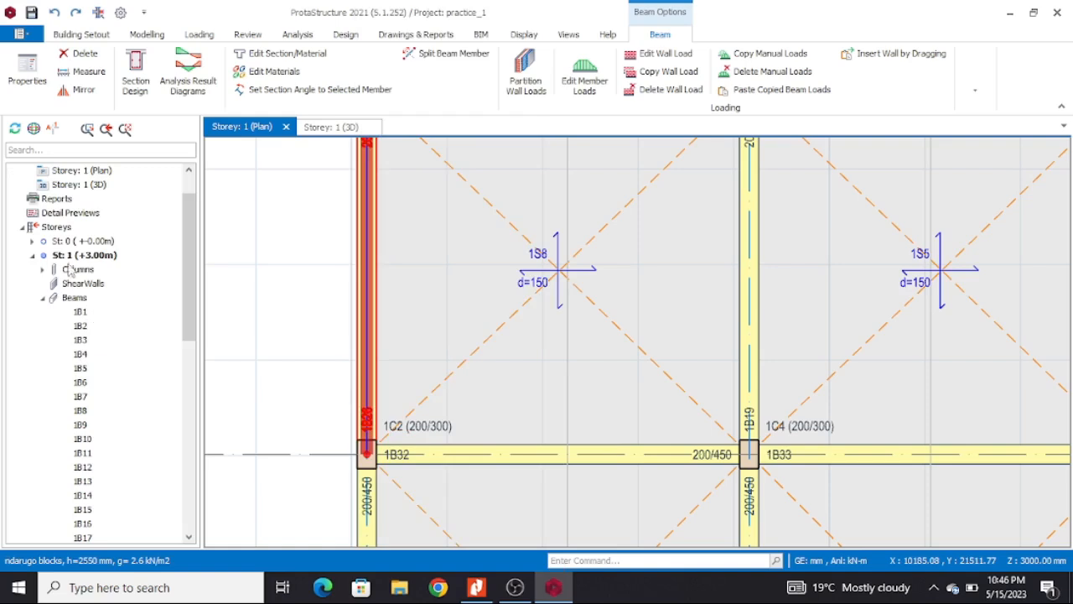
{"action": "left_click", "coordinate": [81, 312]}
{"action": "scroll", "coordinate": [119, 240], "scroll_direction": "down", "scroll_amount": 5}
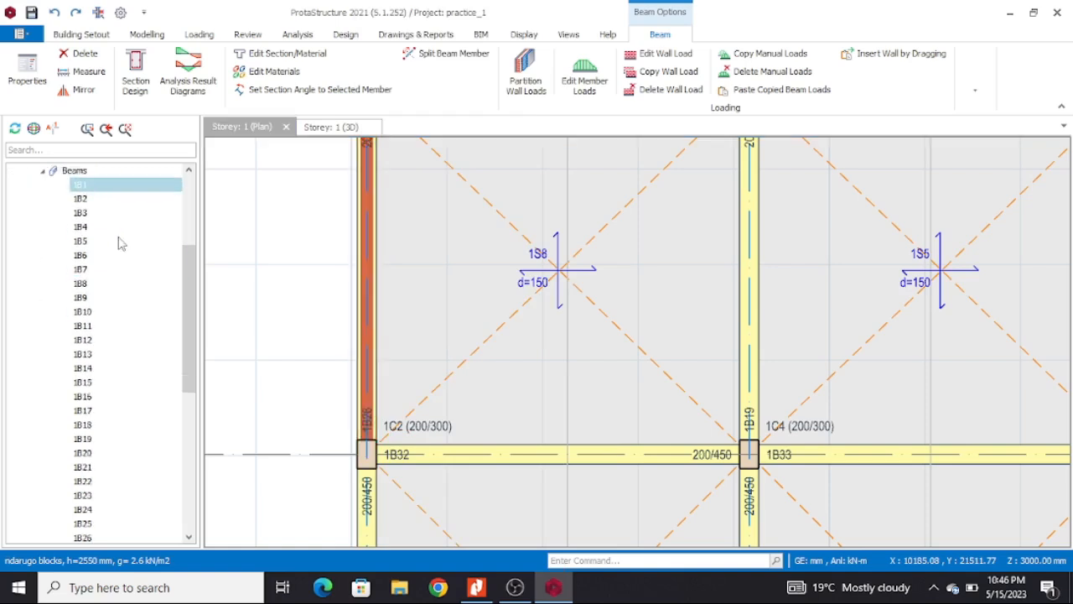
{"action": "scroll", "coordinate": [104, 479], "scroll_direction": "down", "scroll_amount": 5}
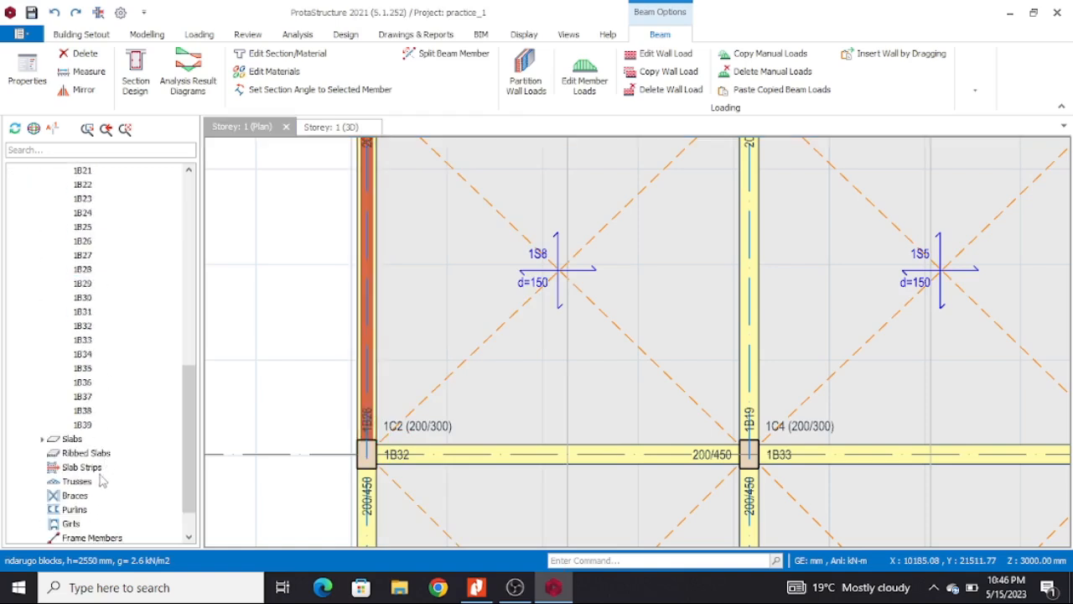
{"action": "left_click", "coordinate": [92, 429]}
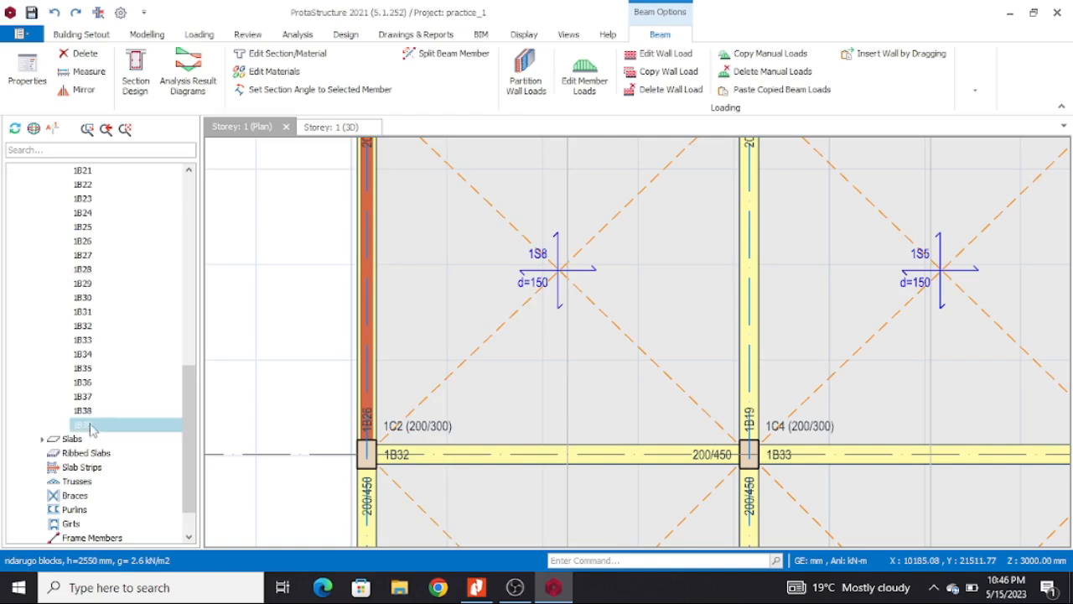
{"action": "scroll", "coordinate": [94, 413], "scroll_direction": "up", "scroll_amount": 15}
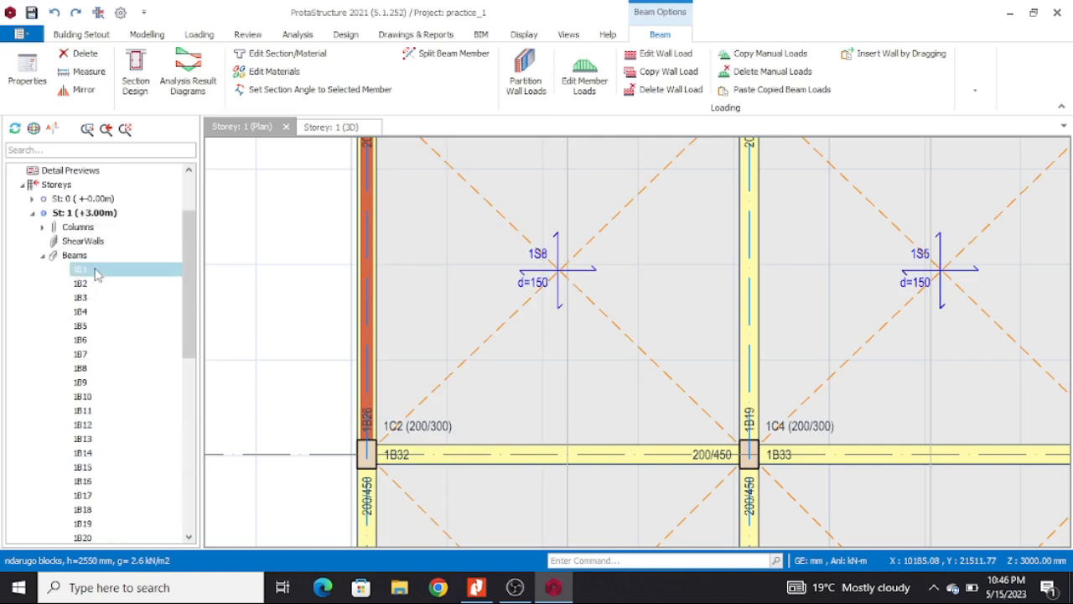
{"action": "scroll", "coordinate": [106, 302], "scroll_direction": "down", "scroll_amount": 9}
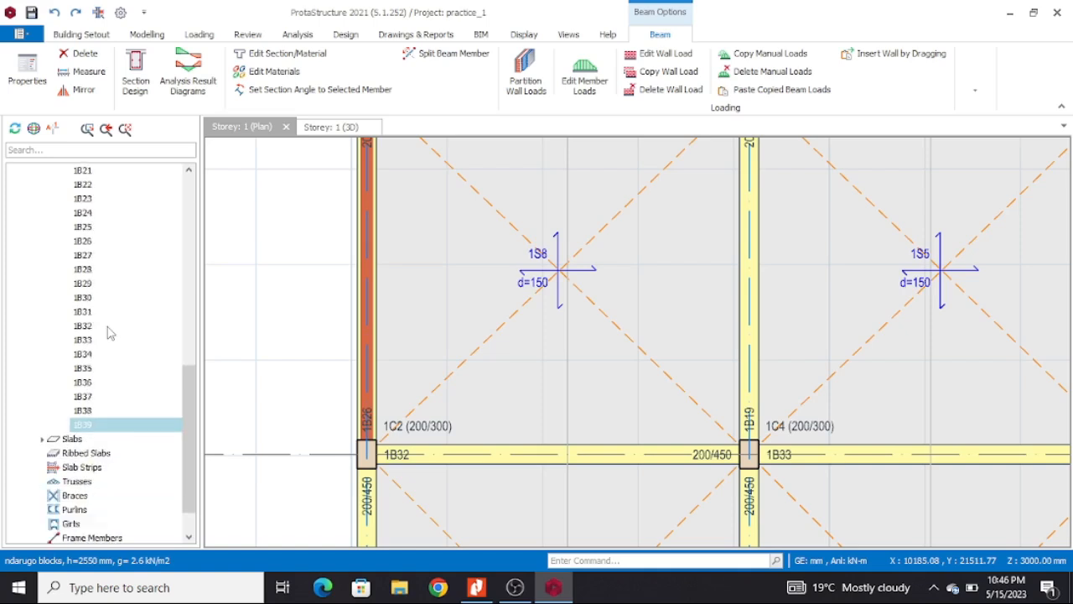
{"action": "left_click", "coordinate": [105, 411]}
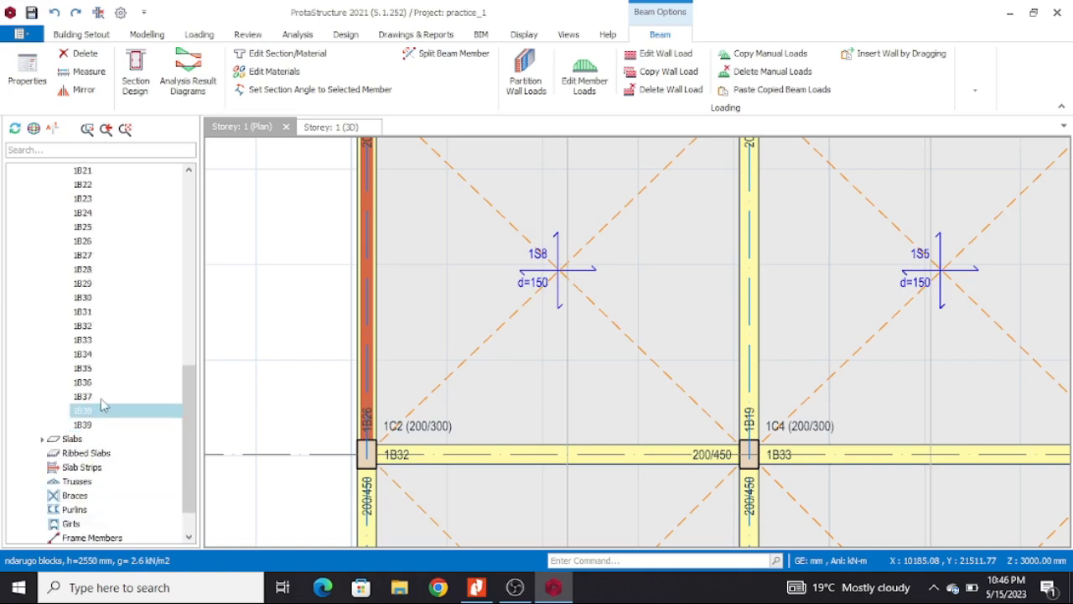
{"action": "left_click", "coordinate": [101, 398]}
- Select all storey 1 beams from 1B1 to 1B39 in the structure tree
{"action": "scroll", "coordinate": [108, 366], "scroll_direction": "up", "scroll_amount": 11}
{"action": "left_click", "coordinate": [95, 359]}
{"action": "scroll", "coordinate": [97, 368], "scroll_direction": "down", "scroll_amount": 9}
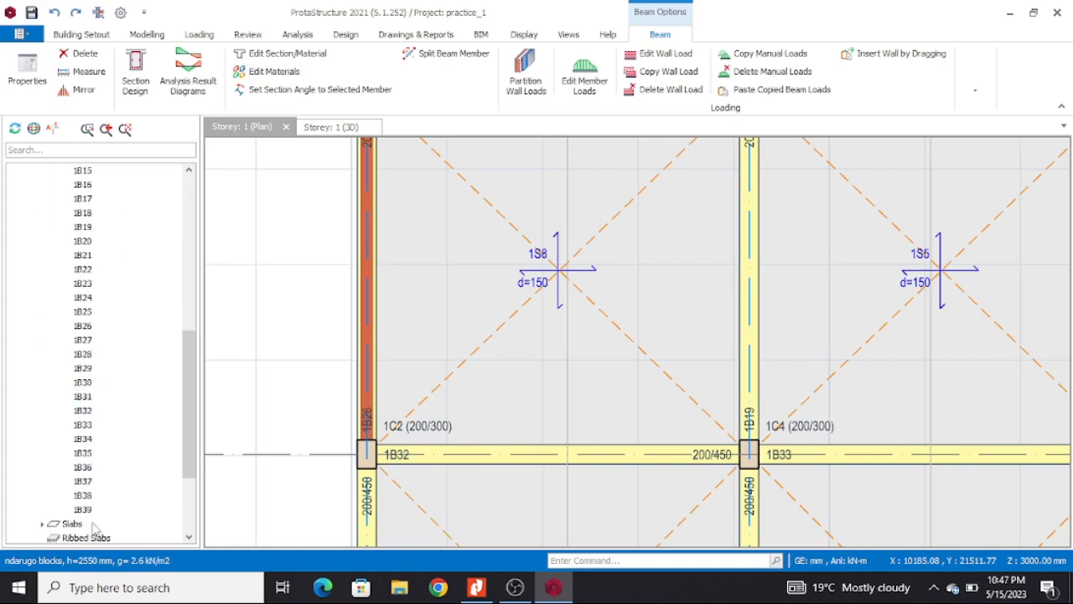
{"action": "left_click", "coordinate": [89, 515], "text": "shift"}
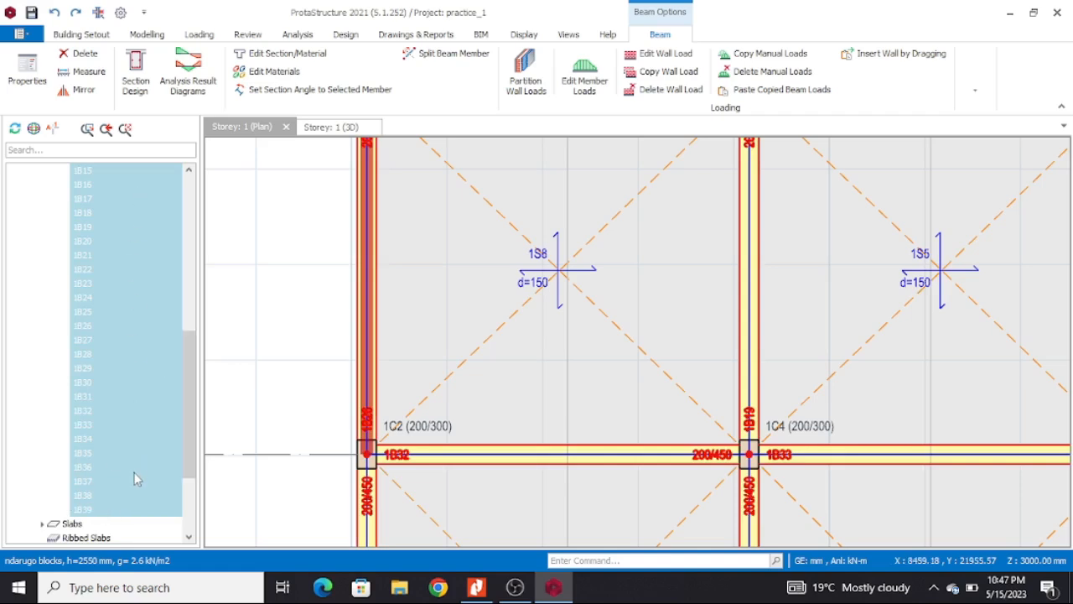
{"action": "scroll", "coordinate": [134, 473], "scroll_direction": "up", "scroll_amount": 3}
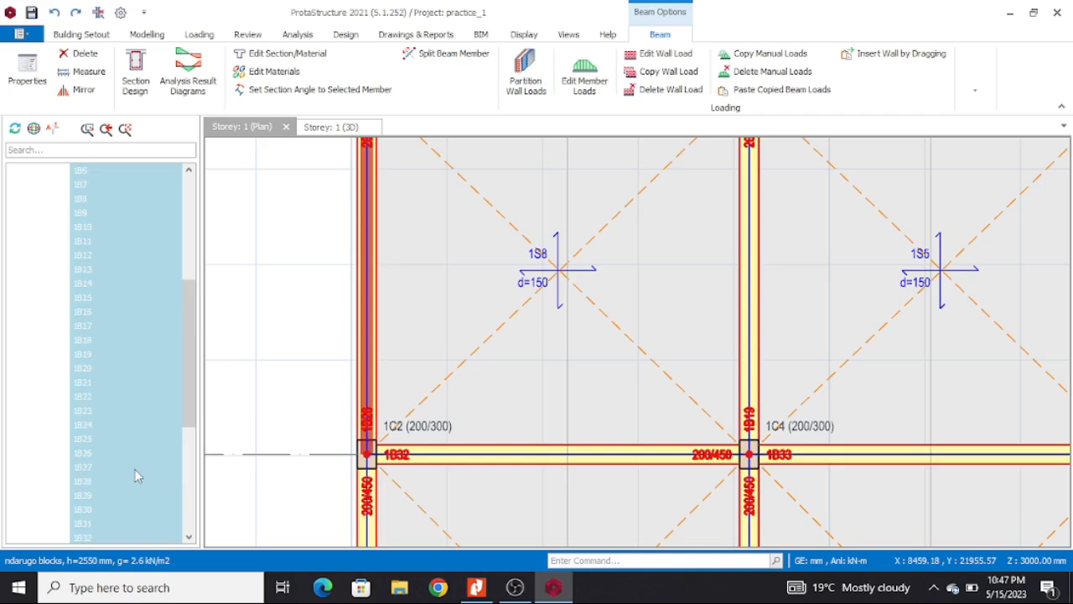
{"action": "scroll", "coordinate": [122, 268], "scroll_direction": "up", "scroll_amount": 4}
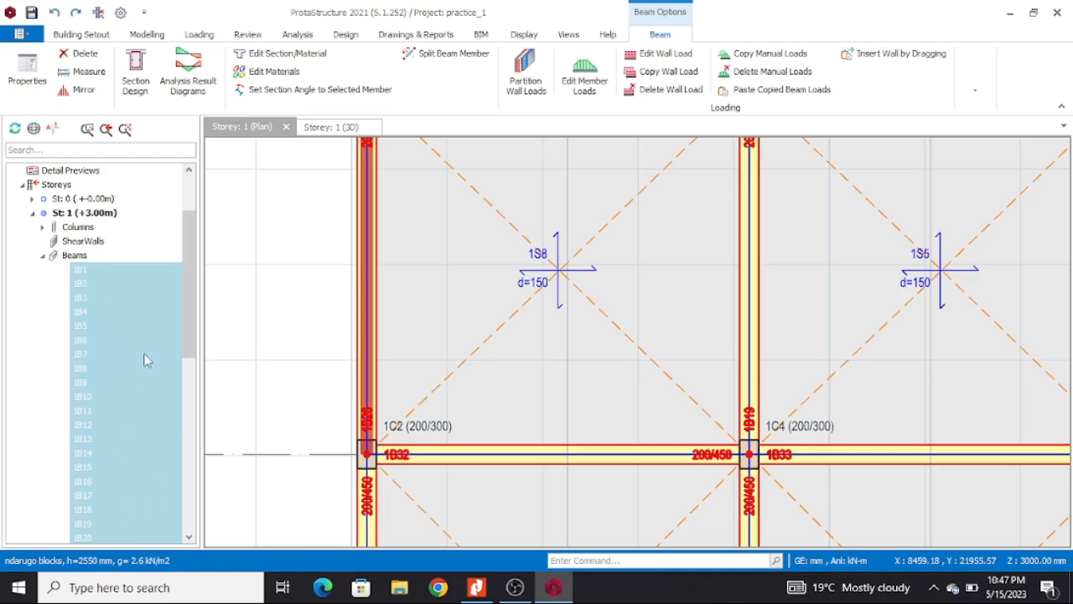
- Paste the copied ndarugo blocks wall load onto the selected storey 1 beams, accept replacing their existing loads, and clear the selection
{"action": "scroll", "coordinate": [427, 367], "scroll_direction": "down", "scroll_amount": 5}
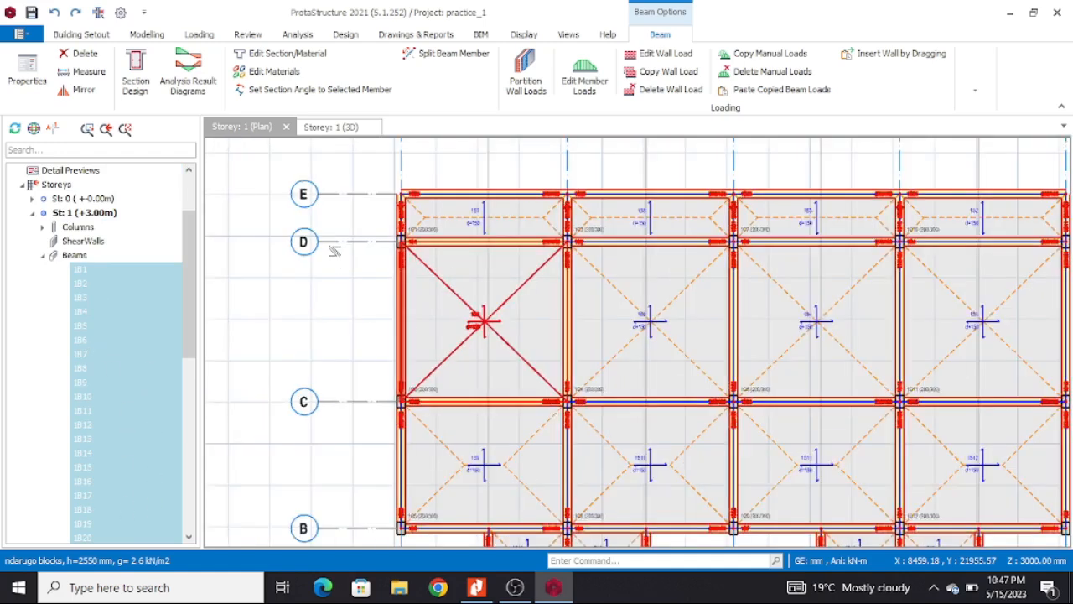
{"action": "right_click", "coordinate": [340, 259]}
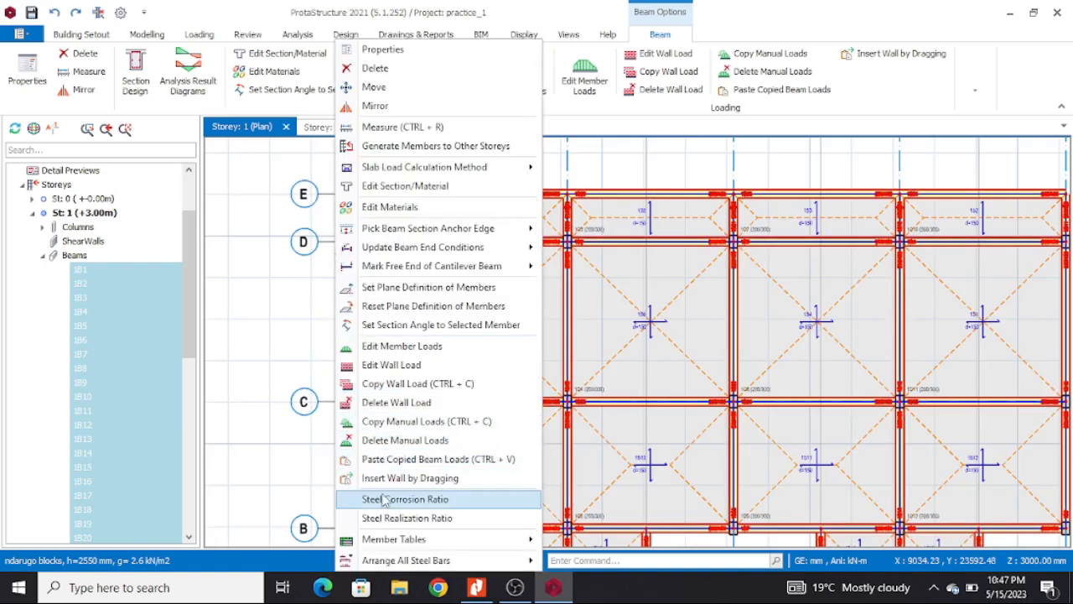
{"action": "left_click", "coordinate": [428, 464]}
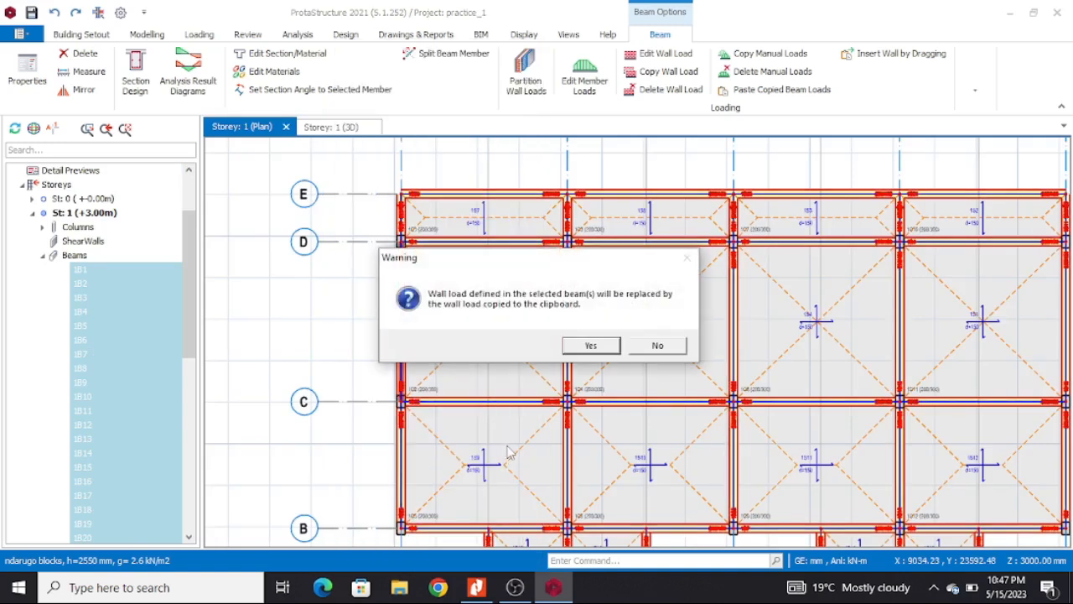
{"action": "left_click", "coordinate": [601, 352]}
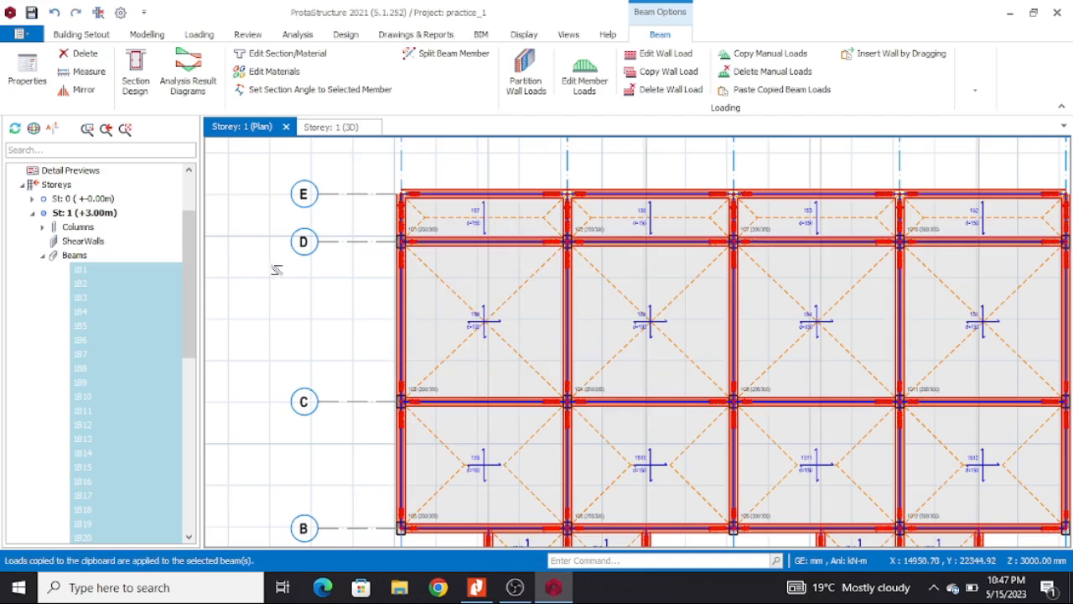
{"action": "scroll", "coordinate": [276, 270], "scroll_direction": "down", "scroll_amount": 1}
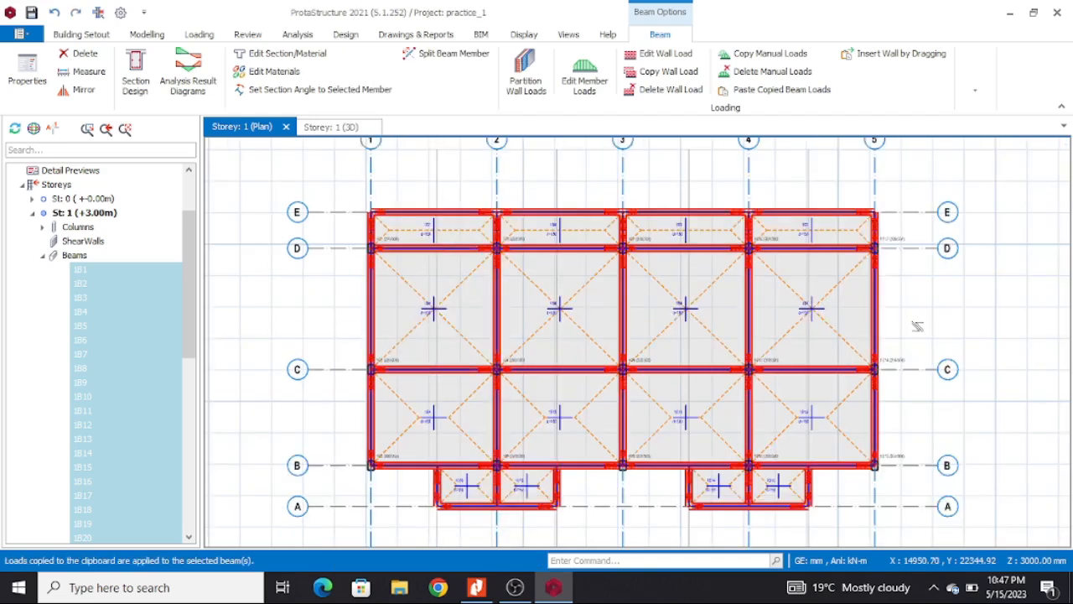
{"action": "key", "text": "Escape"}
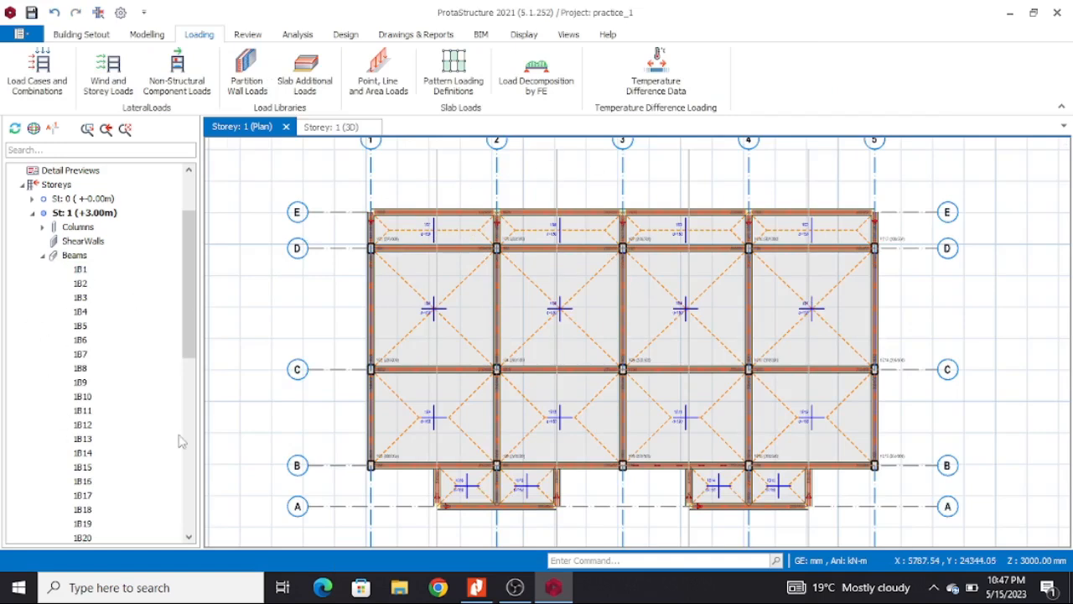
- Set the wall height to 1.0 m in the ndarugo blocks wall load of the axis E beam between axes 1 and 2
{"action": "scroll", "coordinate": [508, 243], "scroll_direction": "up", "scroll_amount": 5}
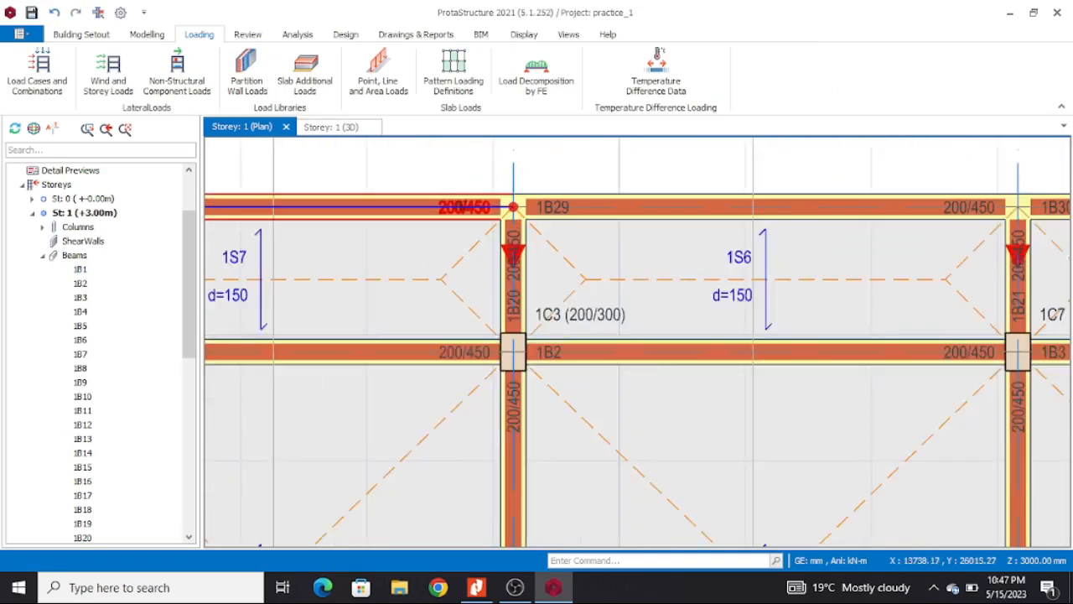
{"action": "right_click", "coordinate": [435, 192]}
{"action": "key", "text": "Escape"}
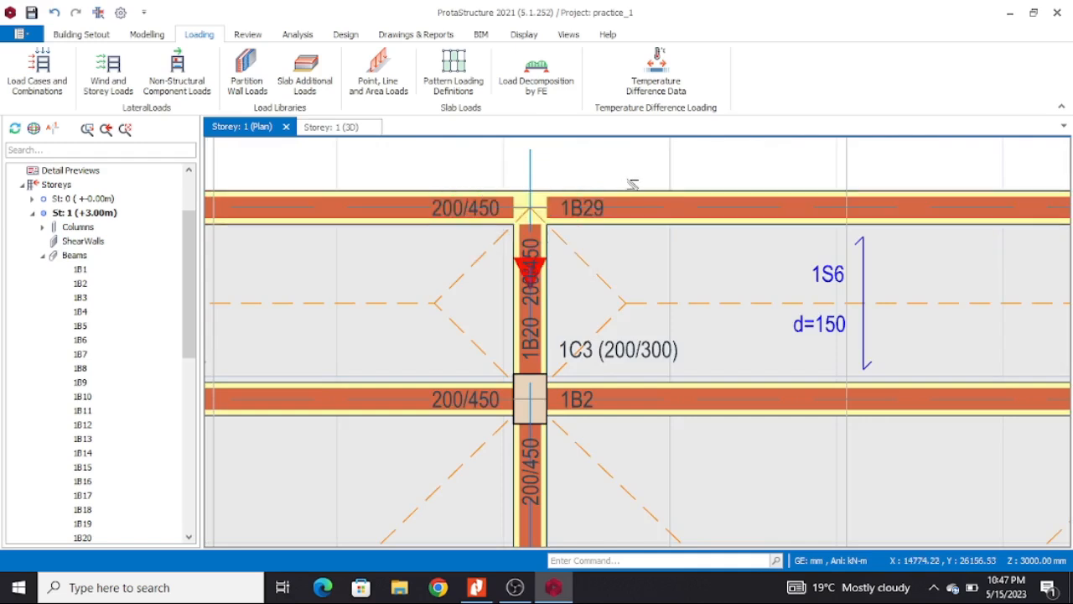
{"action": "left_click", "coordinate": [442, 192]}
{"action": "scroll", "coordinate": [442, 192], "scroll_direction": "down", "scroll_amount": 5}
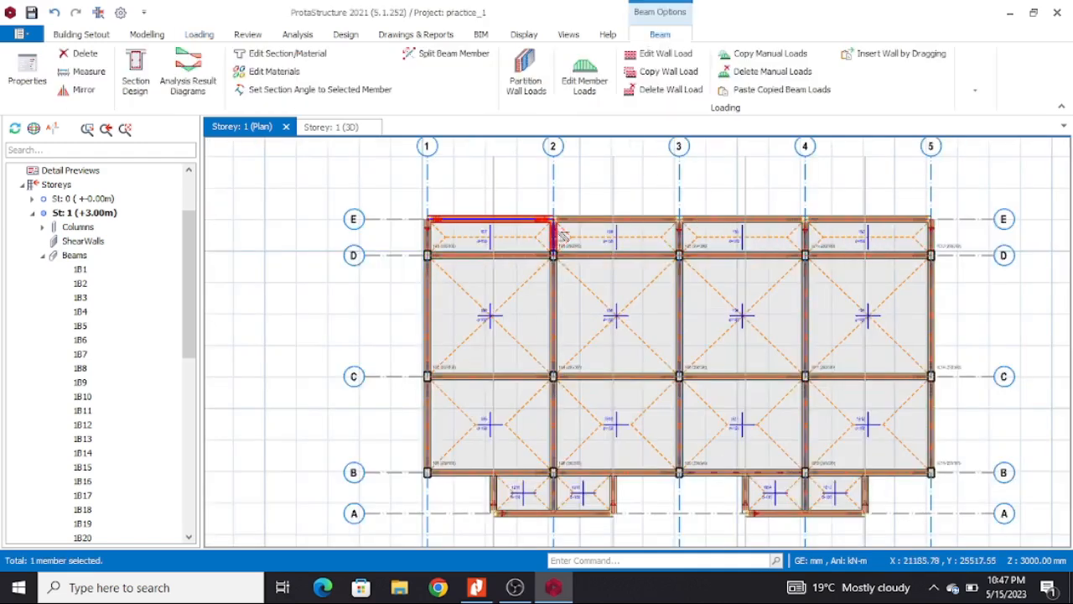
{"action": "scroll", "coordinate": [554, 239], "scroll_direction": "up", "scroll_amount": 4}
{"action": "scroll", "coordinate": [553, 239], "scroll_direction": "down", "scroll_amount": 2}
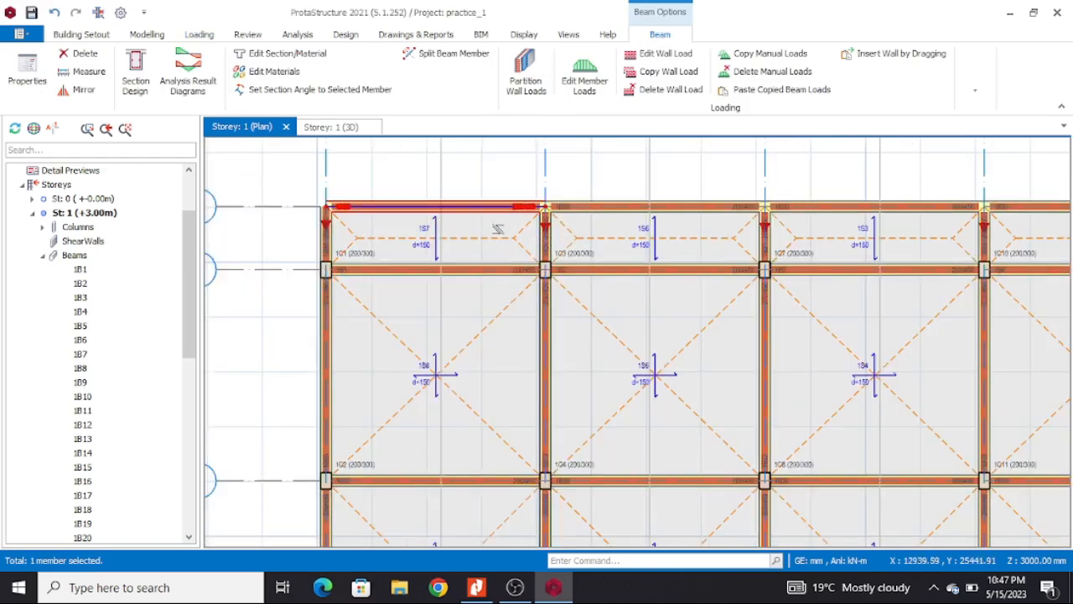
{"action": "scroll", "coordinate": [700, 237], "scroll_direction": "down", "scroll_amount": 1}
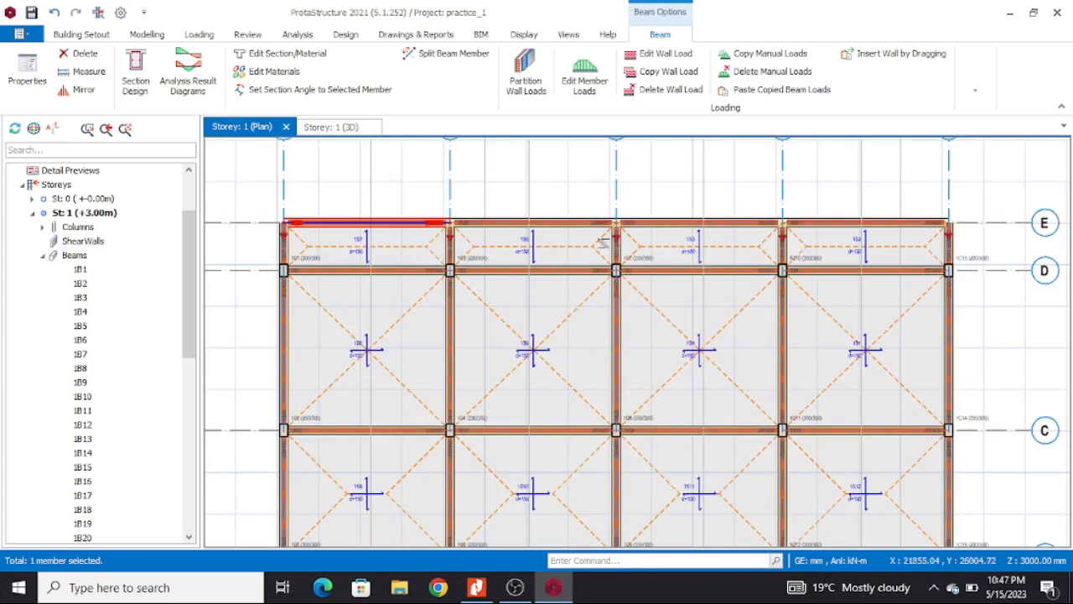
{"action": "scroll", "coordinate": [408, 230], "scroll_direction": "up", "scroll_amount": 3}
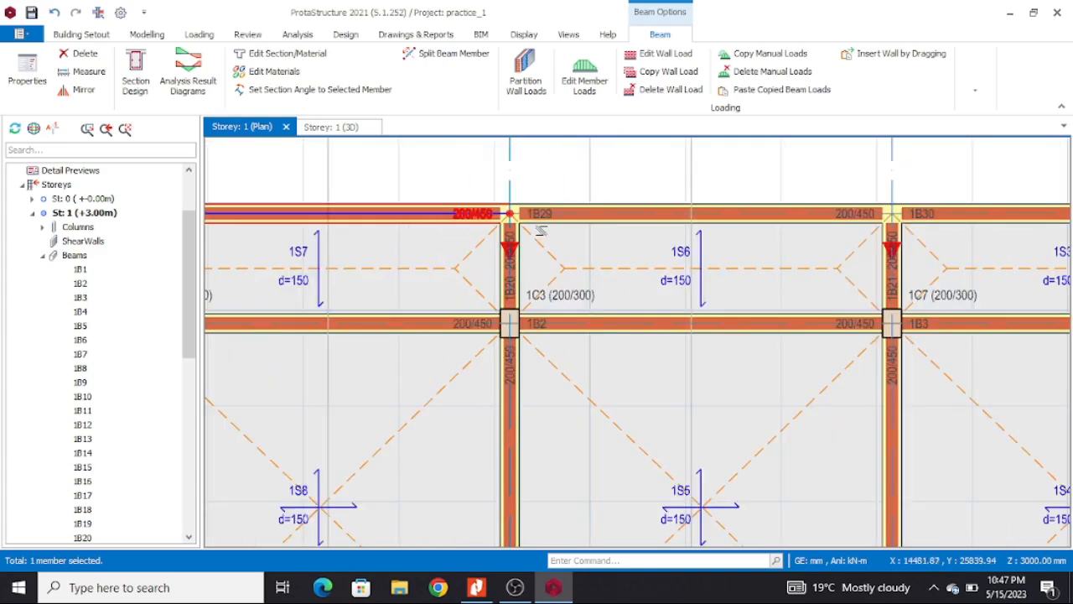
{"action": "scroll", "coordinate": [541, 231], "scroll_direction": "down", "scroll_amount": 3}
{"action": "scroll", "coordinate": [472, 229], "scroll_direction": "up", "scroll_amount": 4}
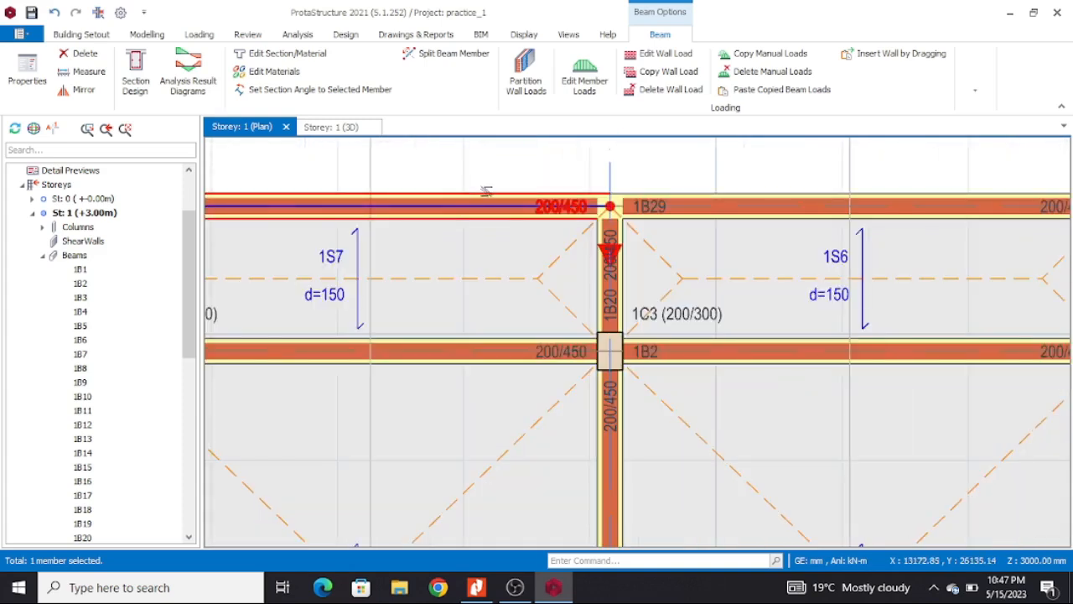
{"action": "right_click", "coordinate": [486, 194]}
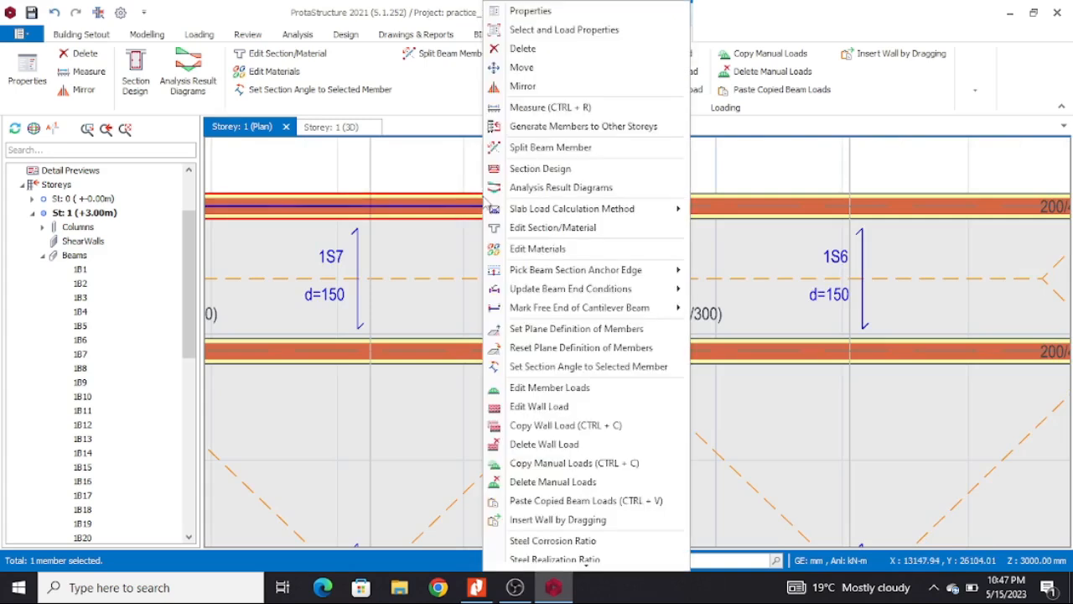
{"action": "left_click", "coordinate": [566, 408]}
{"action": "left_click", "coordinate": [616, 373]}
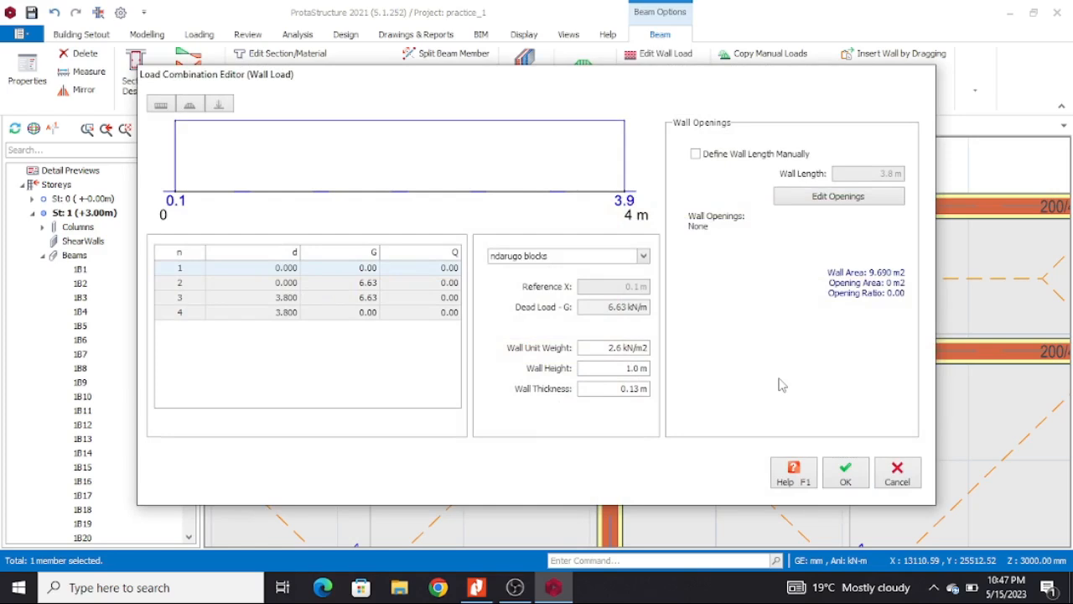
{"action": "left_click", "coordinate": [846, 475]}
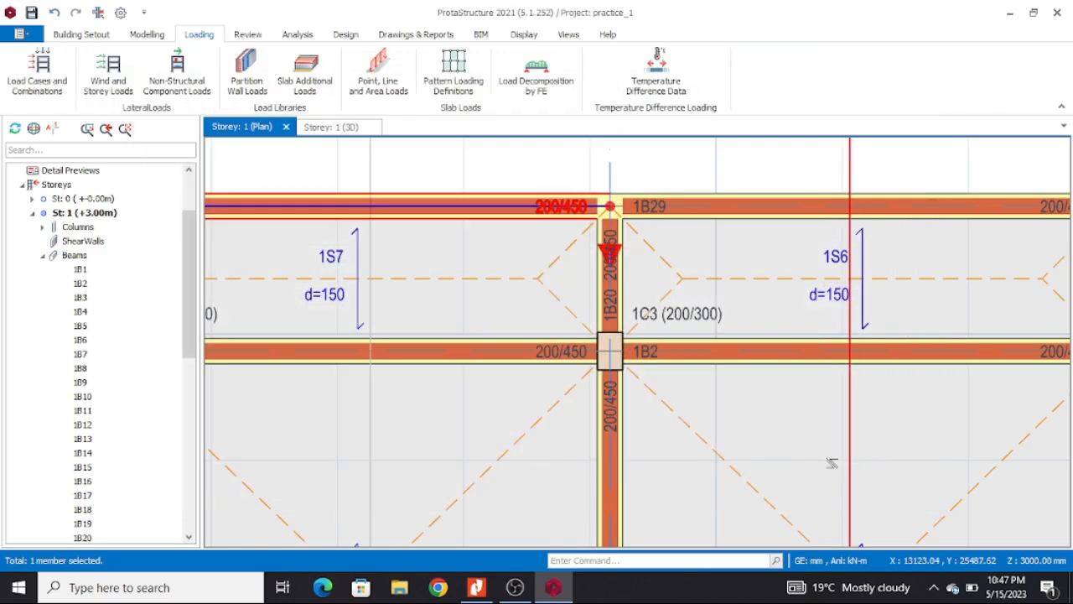
- Copy the wall load of the axis E beam between axes 1 and 2 and add beams 1B29, 1B30 and 1B31 to the selection
{"action": "right_click", "coordinate": [509, 203]}
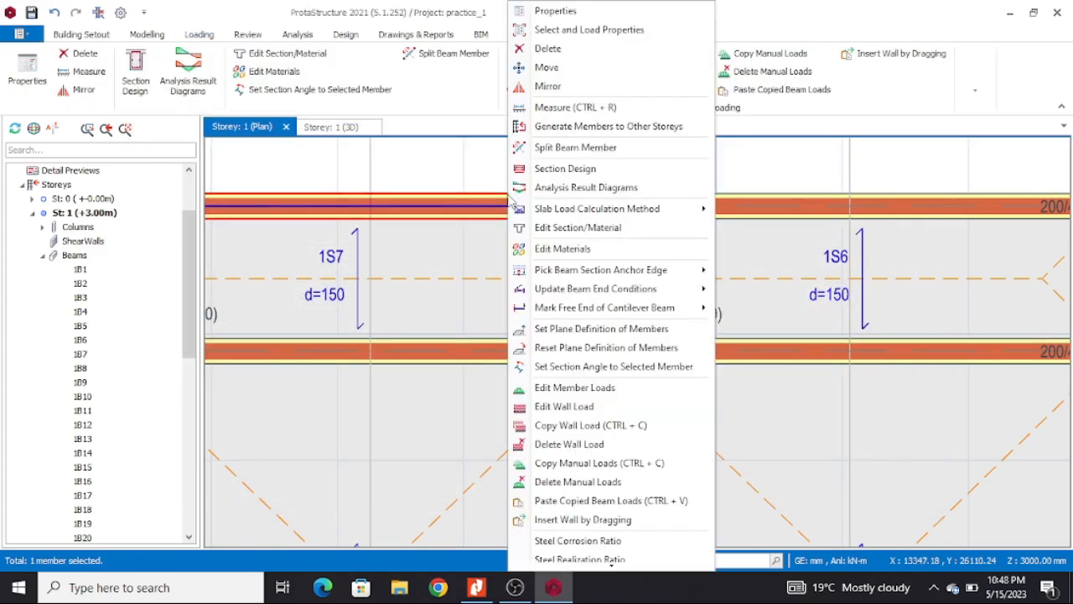
{"action": "left_click", "coordinate": [580, 428]}
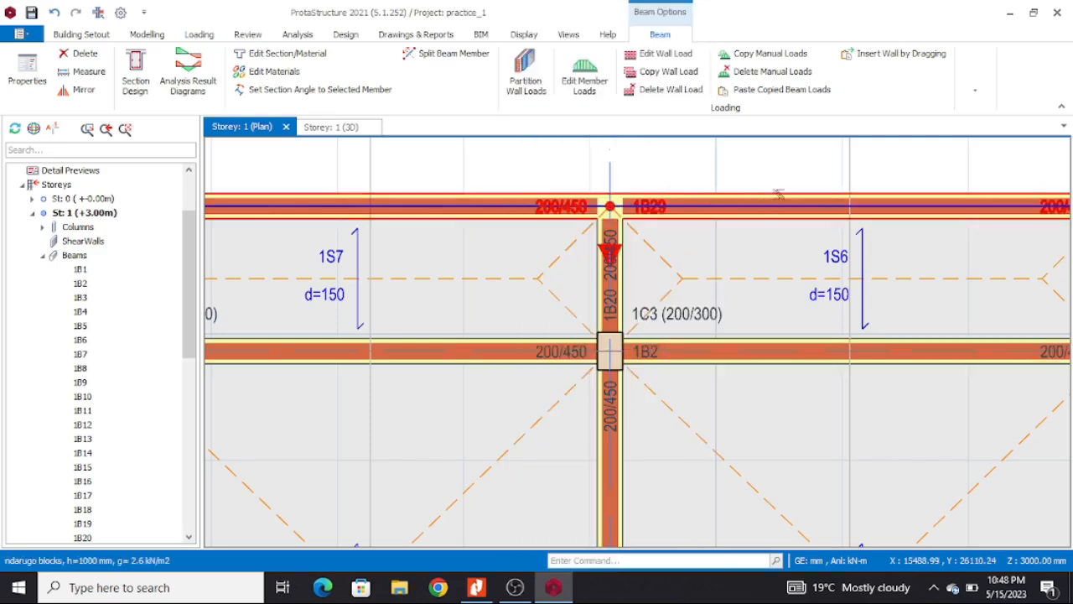
{"action": "mouse_move", "coordinate": [778, 194]}
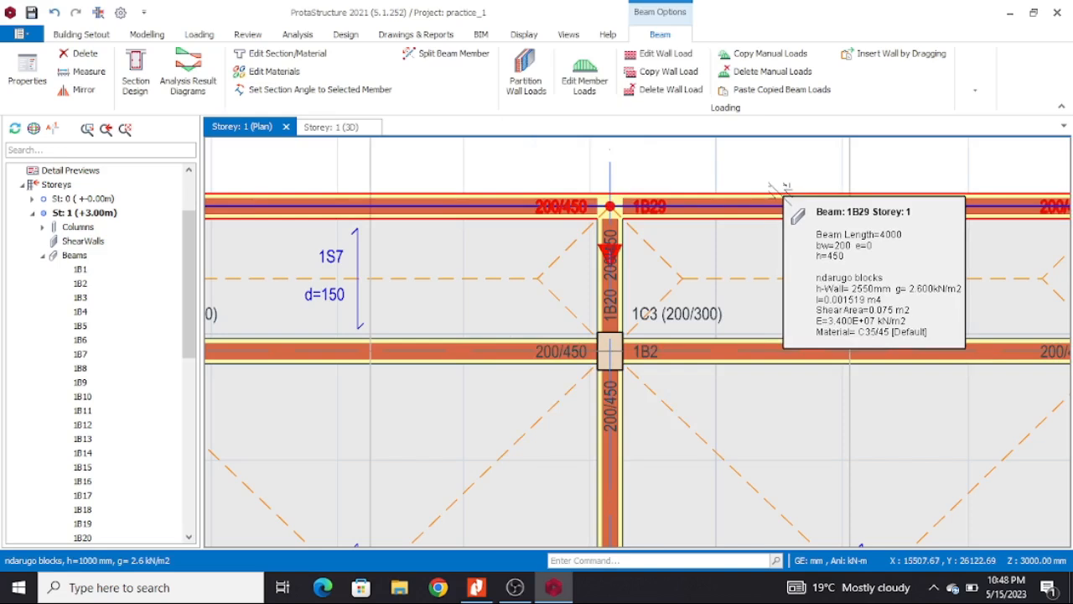
{"action": "scroll", "coordinate": [312, 249], "scroll_direction": "down", "scroll_amount": 3}
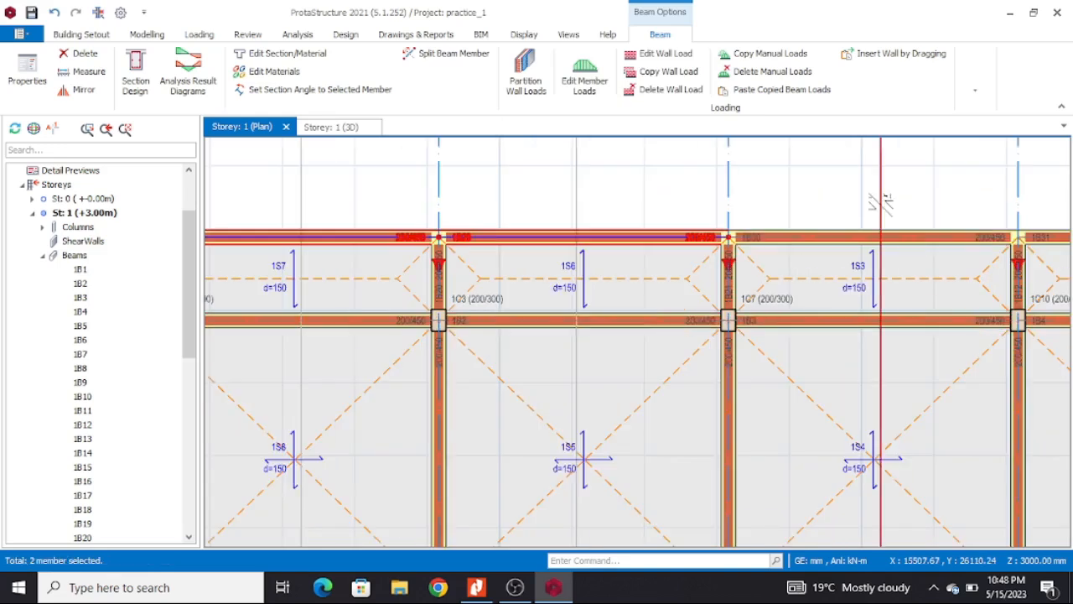
{"action": "left_click", "coordinate": [904, 230], "text": "ctrl"}
{"action": "scroll", "coordinate": [533, 298], "scroll_direction": "down", "scroll_amount": 5}
{"action": "scroll", "coordinate": [765, 281], "scroll_direction": "up", "scroll_amount": 3}
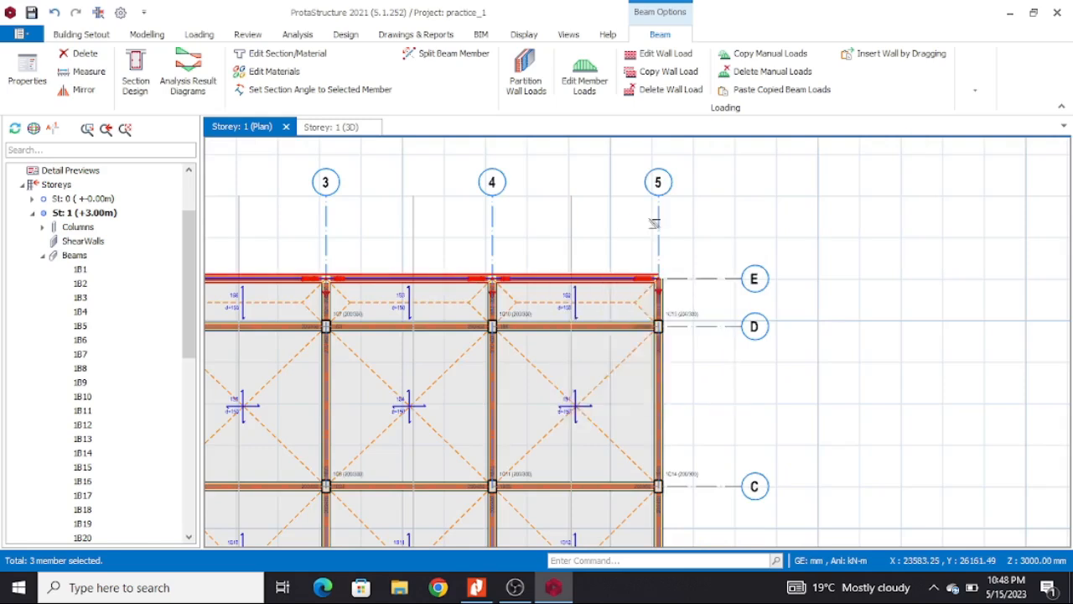
{"action": "scroll", "coordinate": [654, 220], "scroll_direction": "down", "scroll_amount": 5}
{"action": "scroll", "coordinate": [503, 335], "scroll_direction": "up", "scroll_amount": 4}
- Add the outer beams and the middle beam 1B24 around slabs 1S16 and 1S15 to the selection
{"action": "left_click", "coordinate": [502, 335], "text": "ctrl"}
{"action": "scroll", "coordinate": [501, 336], "scroll_direction": "up", "scroll_amount": 5}
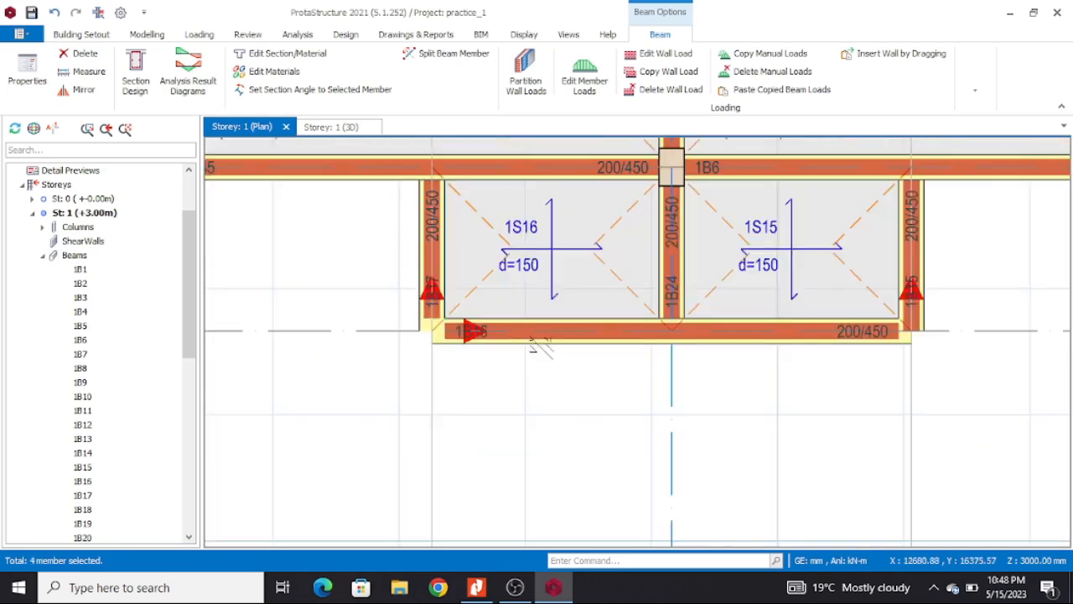
{"action": "left_click", "coordinate": [424, 268], "text": "ctrl"}
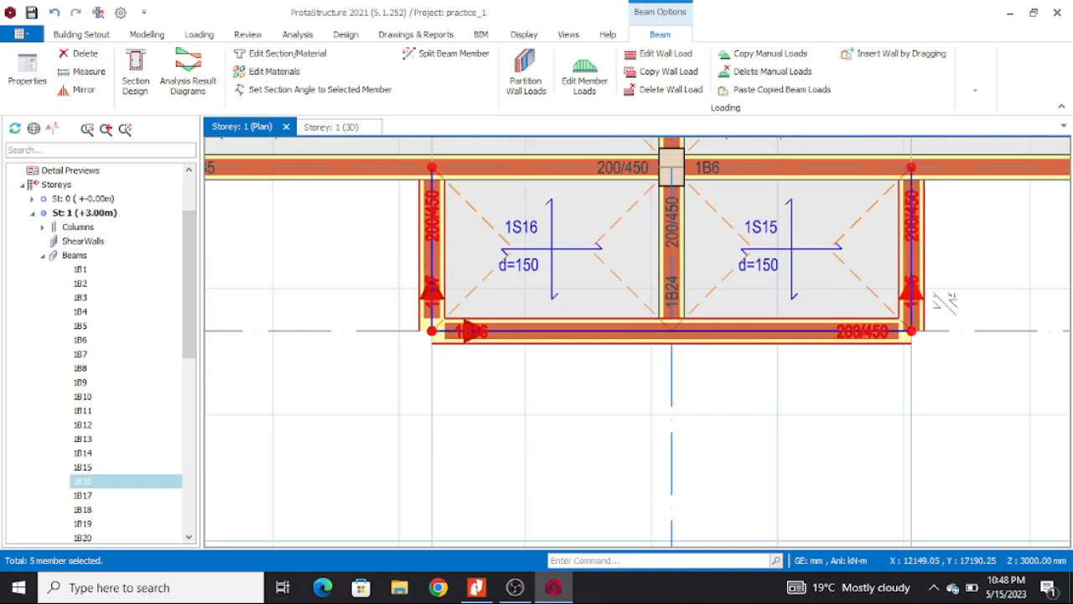
{"action": "left_click", "coordinate": [922, 278], "text": "ctrl"}
{"action": "left_click", "coordinate": [694, 255], "text": "ctrl"}
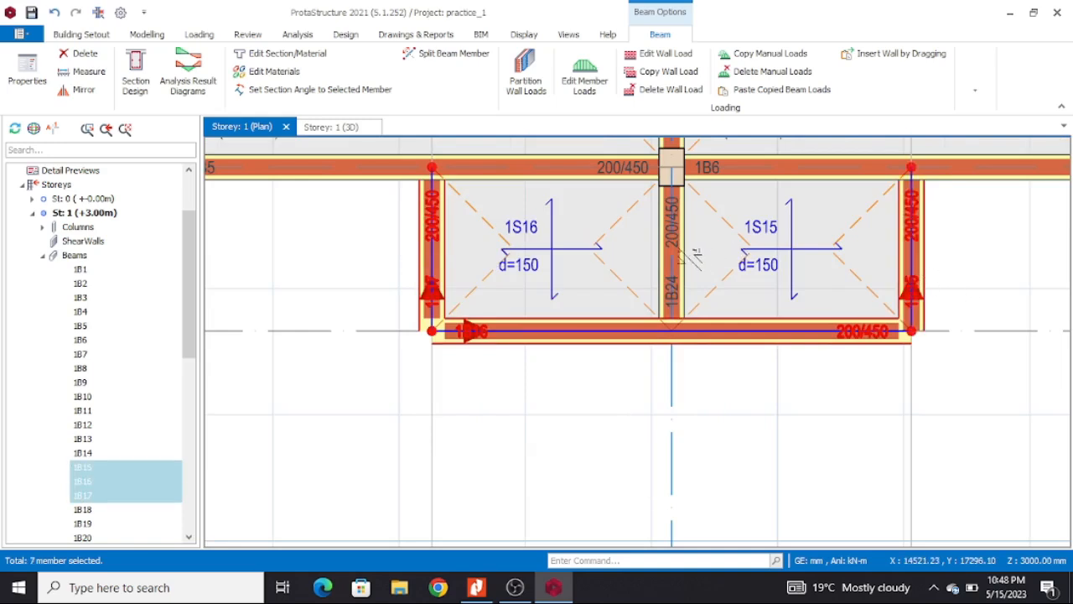
{"action": "scroll", "coordinate": [442, 346], "scroll_direction": "down", "scroll_amount": 3}
{"action": "scroll", "coordinate": [1006, 361], "scroll_direction": "up", "scroll_amount": 3}
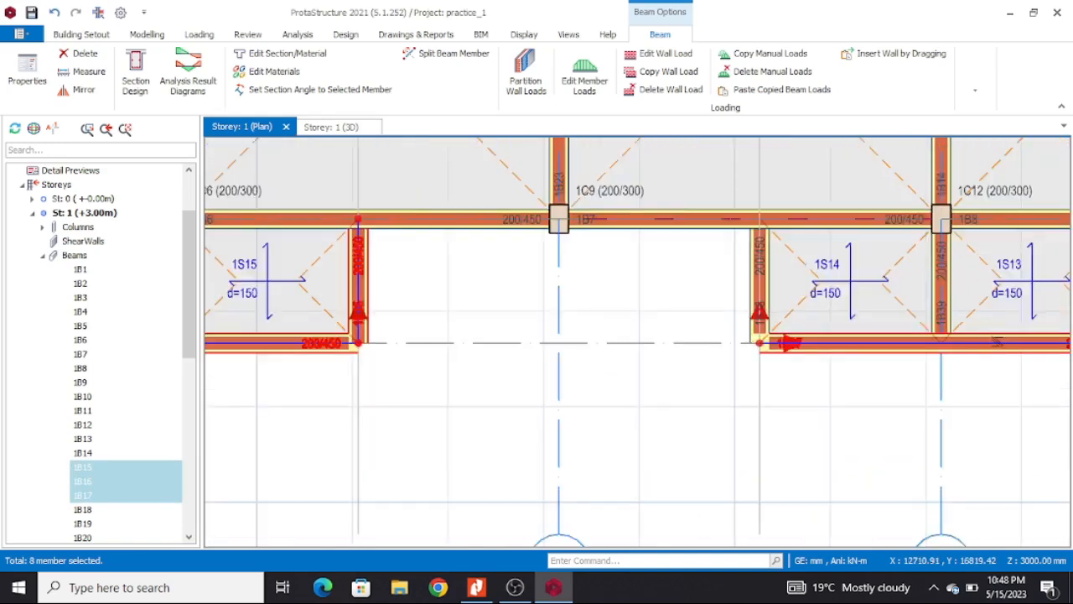
- Add the outer beams and the middle beam 1B39 around slabs 1S14 and 1S13 to the selection
{"action": "left_click", "coordinate": [1012, 359], "text": "ctrl"}
{"action": "left_click", "coordinate": [927, 276], "text": "ctrl"}
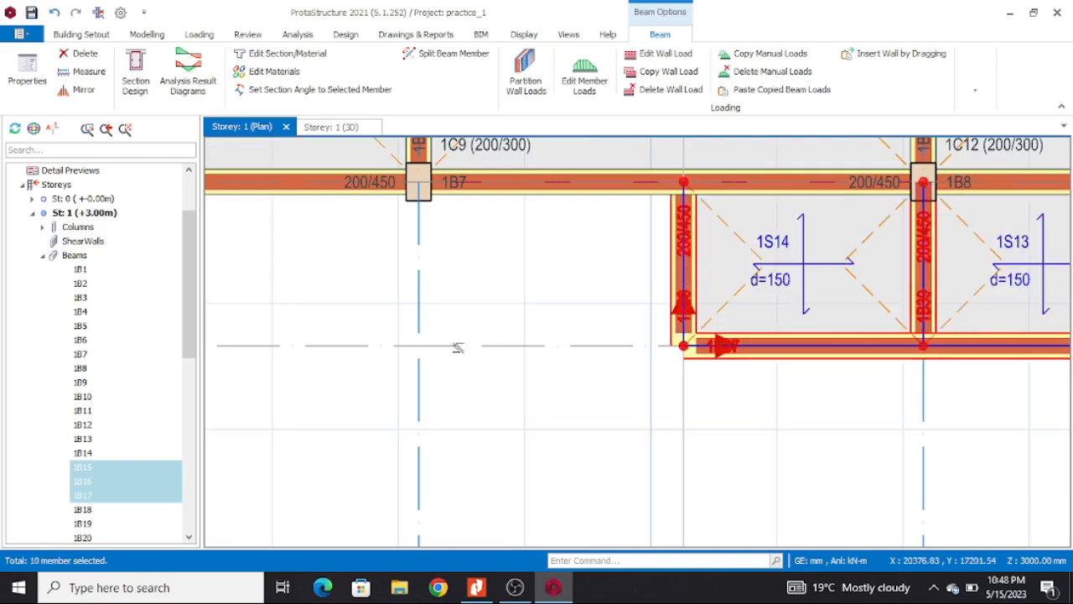
{"action": "scroll", "coordinate": [709, 275], "scroll_direction": "down", "scroll_amount": 3}
{"action": "scroll", "coordinate": [805, 271], "scroll_direction": "up", "scroll_amount": 3}
{"action": "left_click", "coordinate": [773, 261], "text": "ctrl"}
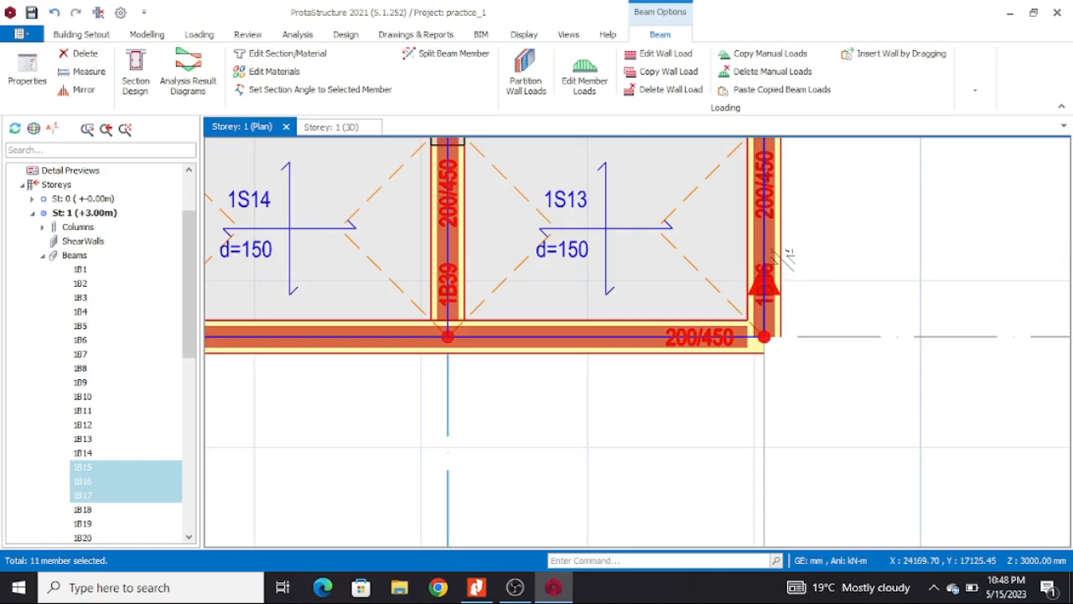
{"action": "scroll", "coordinate": [794, 423], "scroll_direction": "down", "scroll_amount": 1}
{"action": "scroll", "coordinate": [794, 437], "scroll_direction": "down", "scroll_amount": 4}
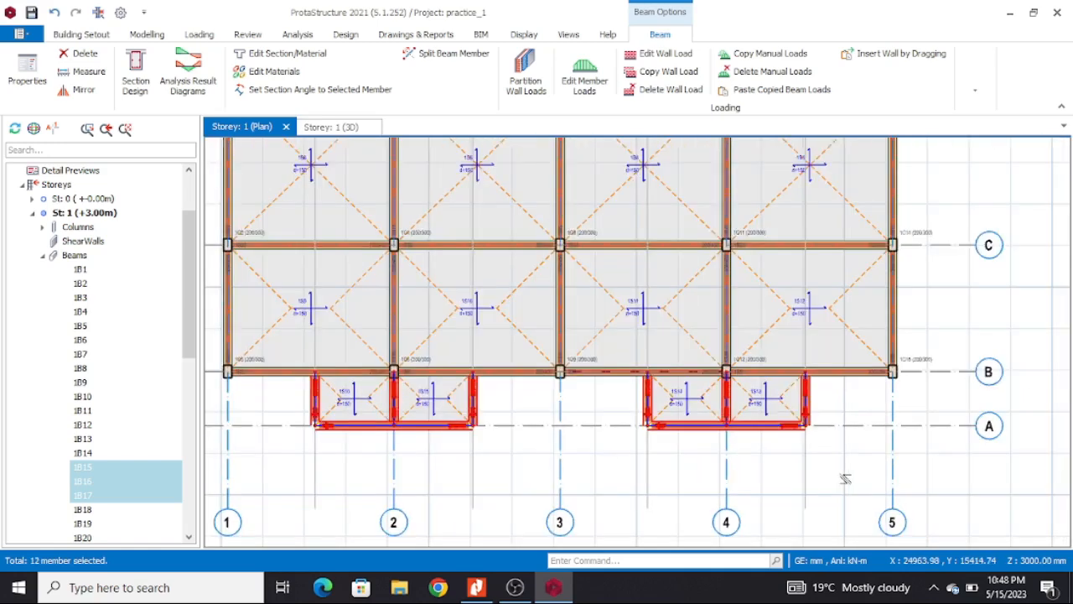
{"action": "left_click", "coordinate": [760, 260], "text": "ctrl"}
- Paste the copied 1.0 m high wall load onto the selected axis E and projecting-slab beams, accept the replacement, and clear the selection
{"action": "scroll", "coordinate": [746, 281], "scroll_direction": "up", "scroll_amount": 4}
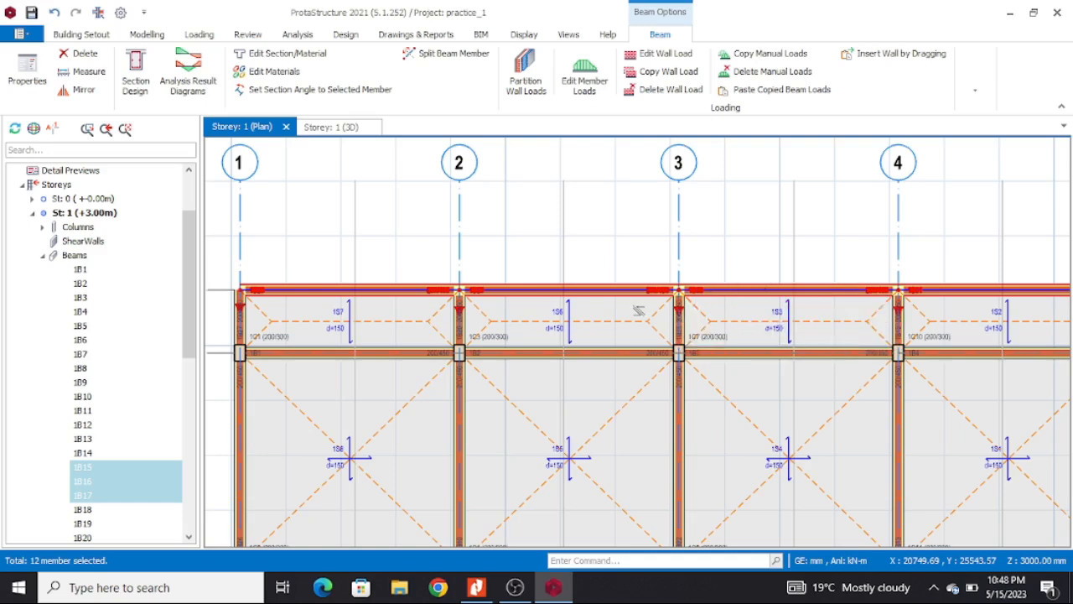
{"action": "scroll", "coordinate": [607, 332], "scroll_direction": "down", "scroll_amount": 1}
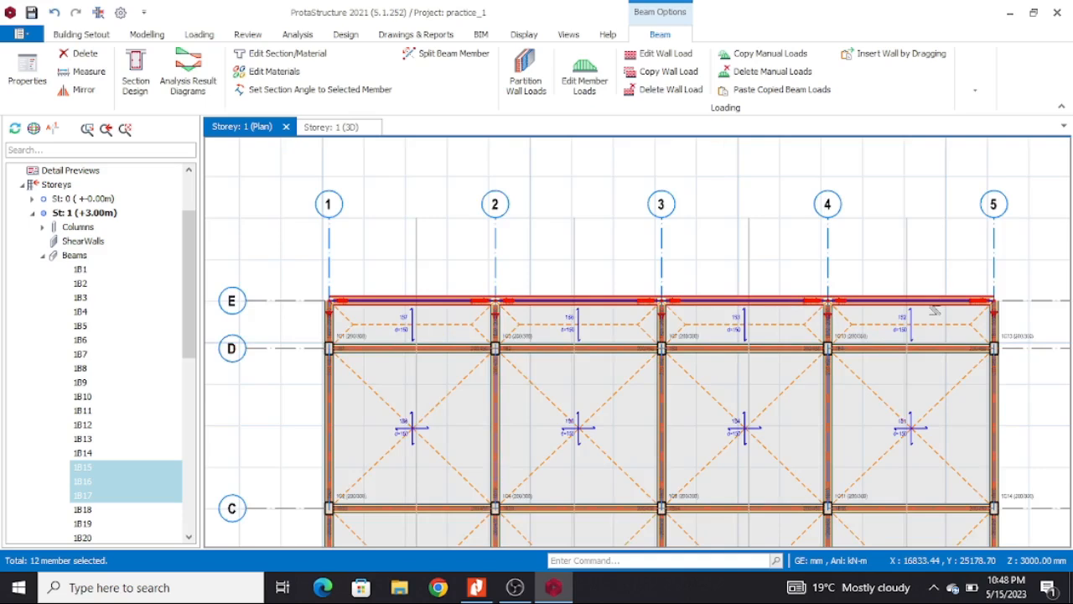
{"action": "mouse_move", "coordinate": [995, 344]}
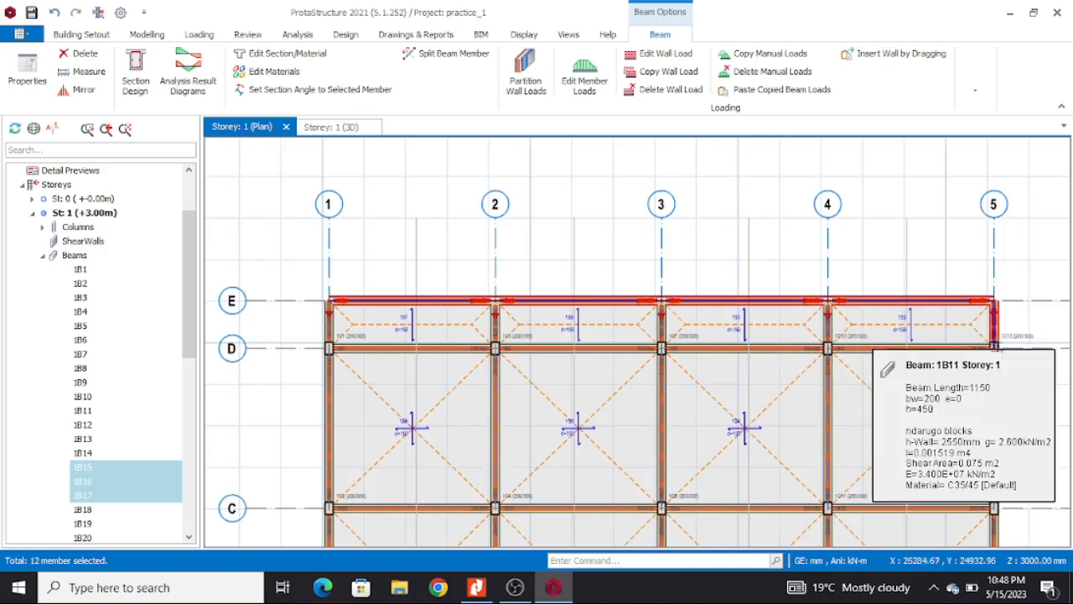
{"action": "right_click", "coordinate": [704, 256]}
{"action": "left_click", "coordinate": [780, 461]}
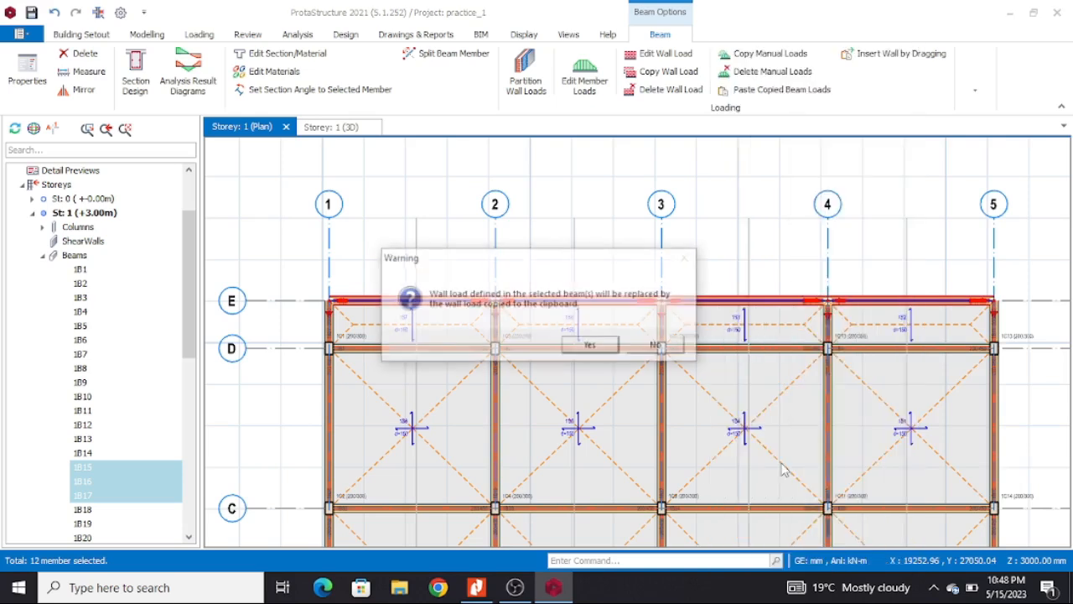
{"action": "left_click", "coordinate": [590, 345]}
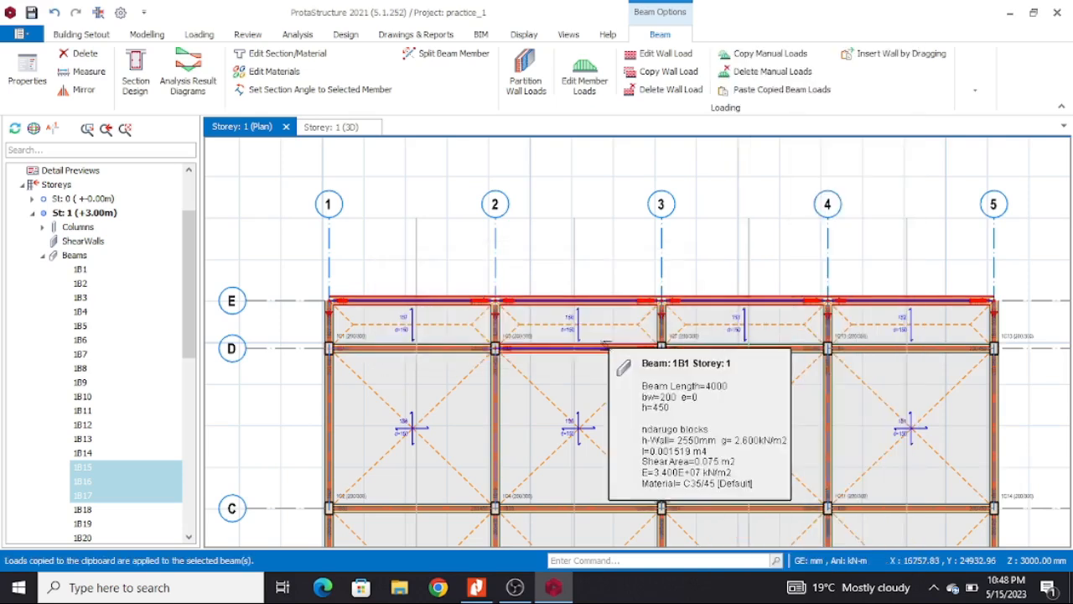
{"action": "scroll", "coordinate": [606, 344], "scroll_direction": "down", "scroll_amount": 3}
{"action": "scroll", "coordinate": [659, 295], "scroll_direction": "up", "scroll_amount": 2}
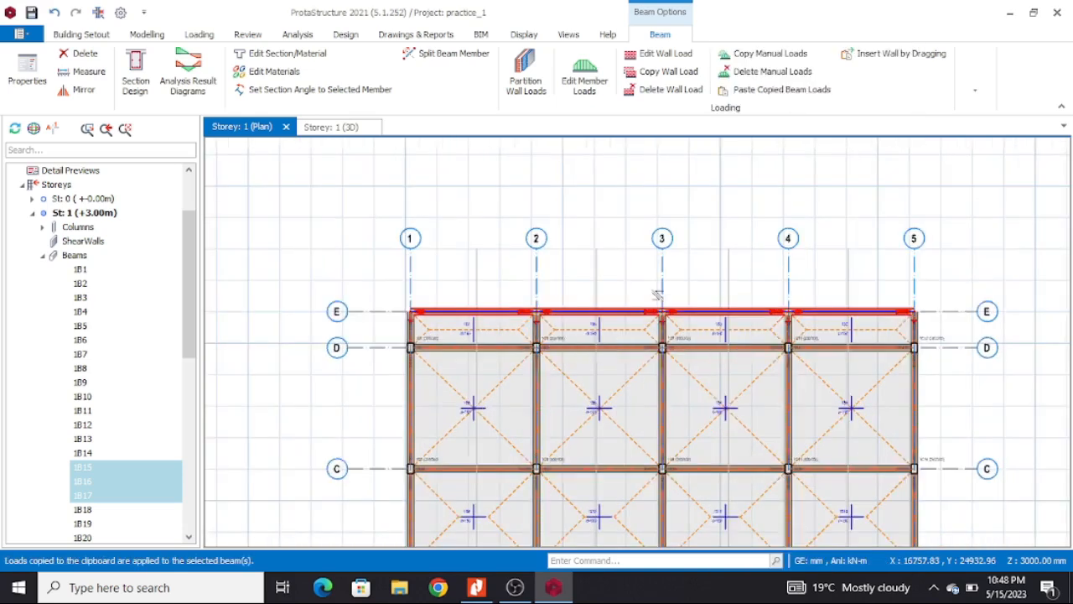
{"action": "left_click", "coordinate": [599, 219]}
{"action": "middle_click_drag", "start_coordinate": [666, 318], "coordinate": [675, 310]}
{"action": "scroll", "coordinate": [587, 271], "scroll_direction": "up", "scroll_amount": 2}
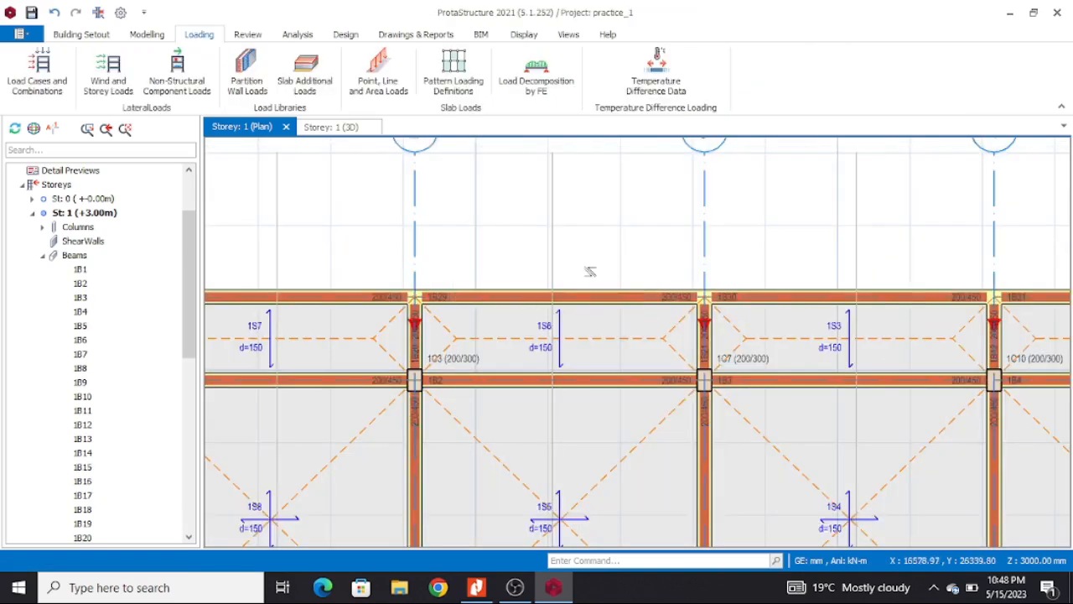
- Check the wall height of the ndarugo blocks wall load on beam 1B29 along axis E
{"action": "scroll", "coordinate": [654, 276], "scroll_direction": "up", "scroll_amount": 2}
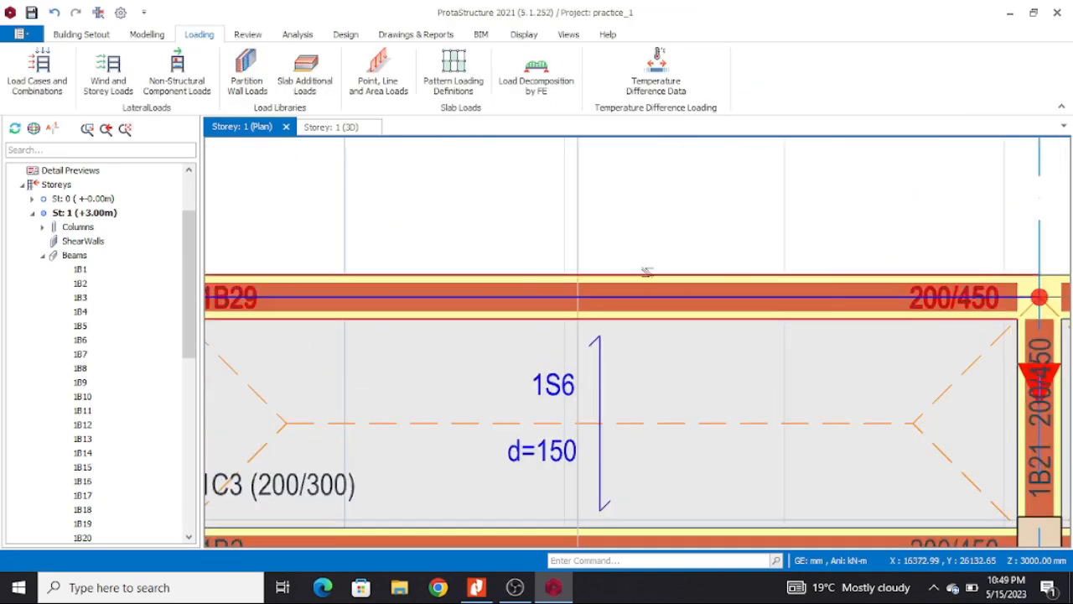
{"action": "left_click", "coordinate": [646, 275]}
{"action": "right_click", "coordinate": [647, 276]}
{"action": "left_click", "coordinate": [751, 13]}
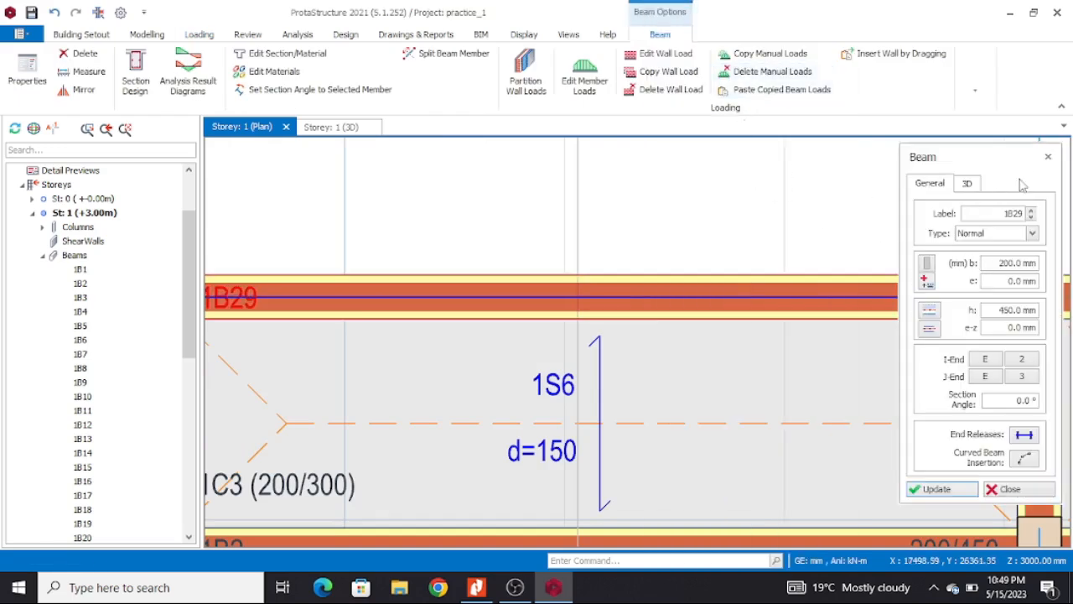
{"action": "left_click", "coordinate": [1048, 157]}
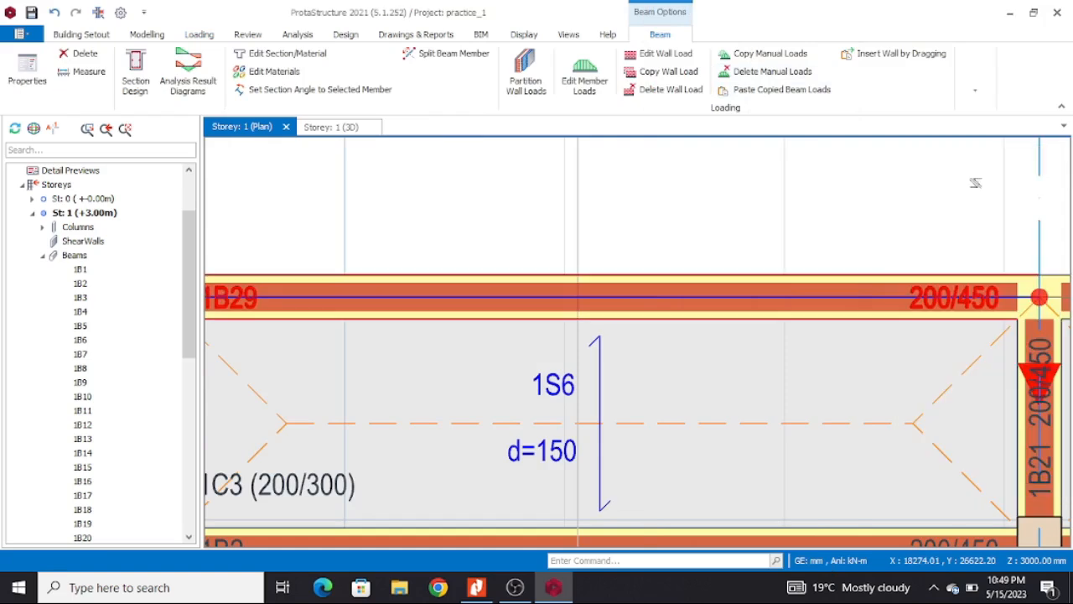
{"action": "right_click", "coordinate": [666, 278]}
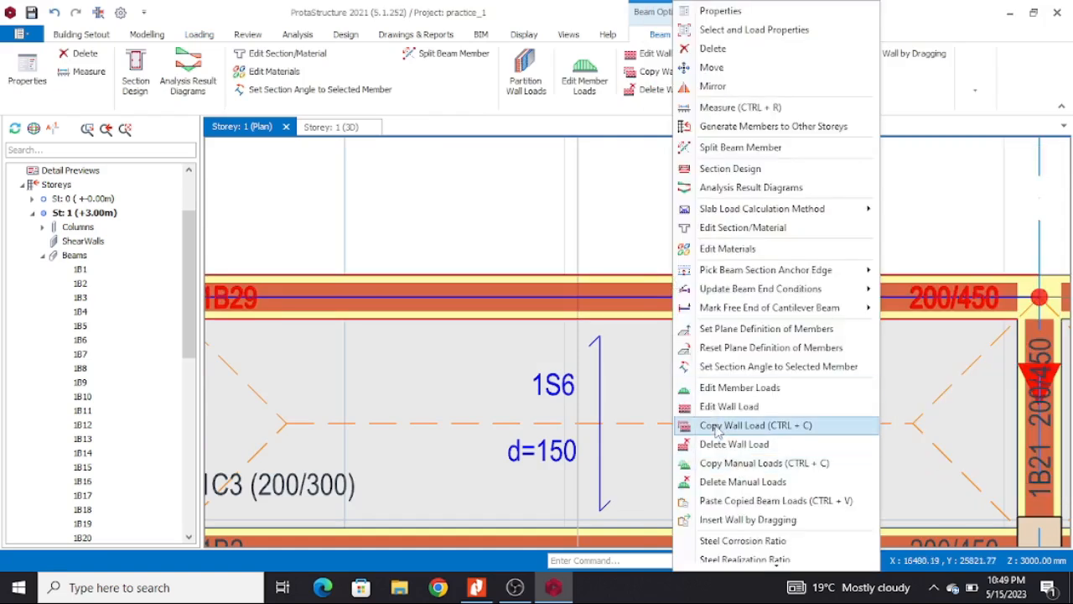
{"action": "left_click", "coordinate": [736, 409]}
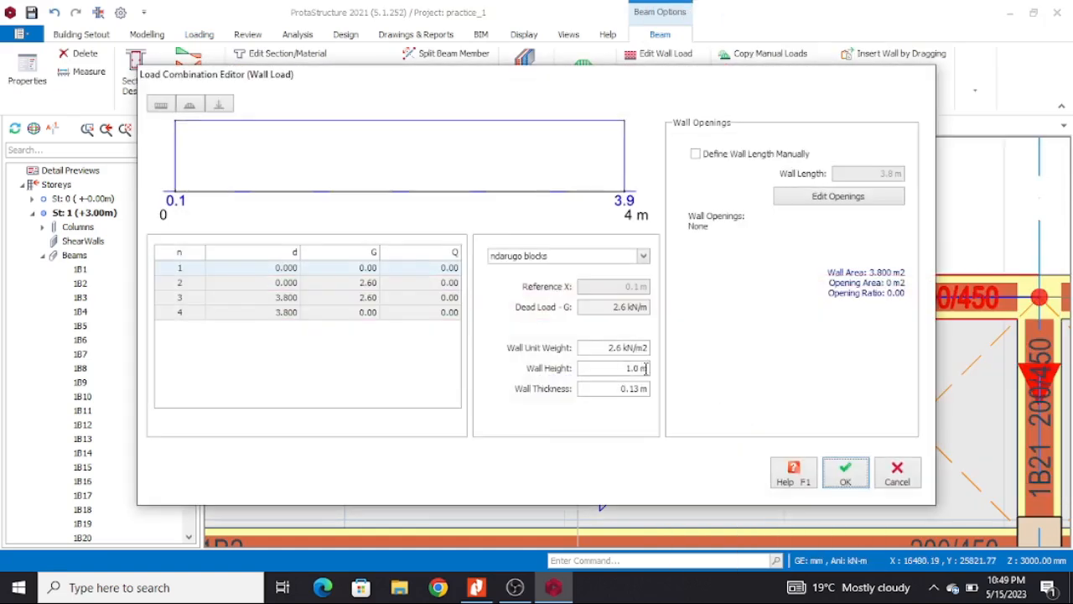
{"action": "left_click", "coordinate": [845, 473]}
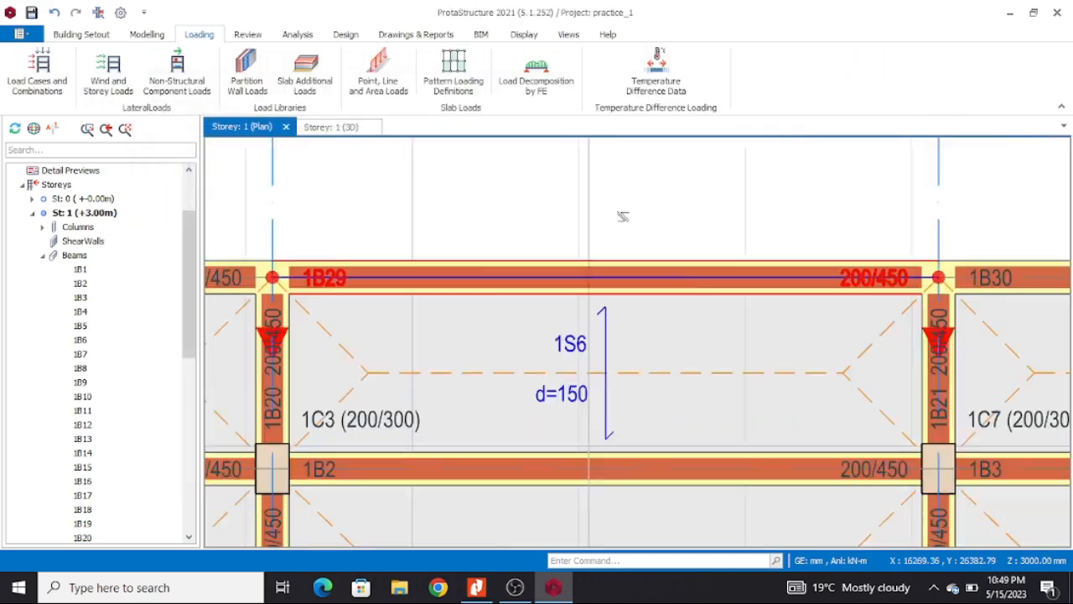
- Set both the dead load and the imposed load of slab 1S7 to 1.5 kN/m2 and update the slab
{"action": "scroll", "coordinate": [667, 329], "scroll_direction": "down", "scroll_amount": 4}
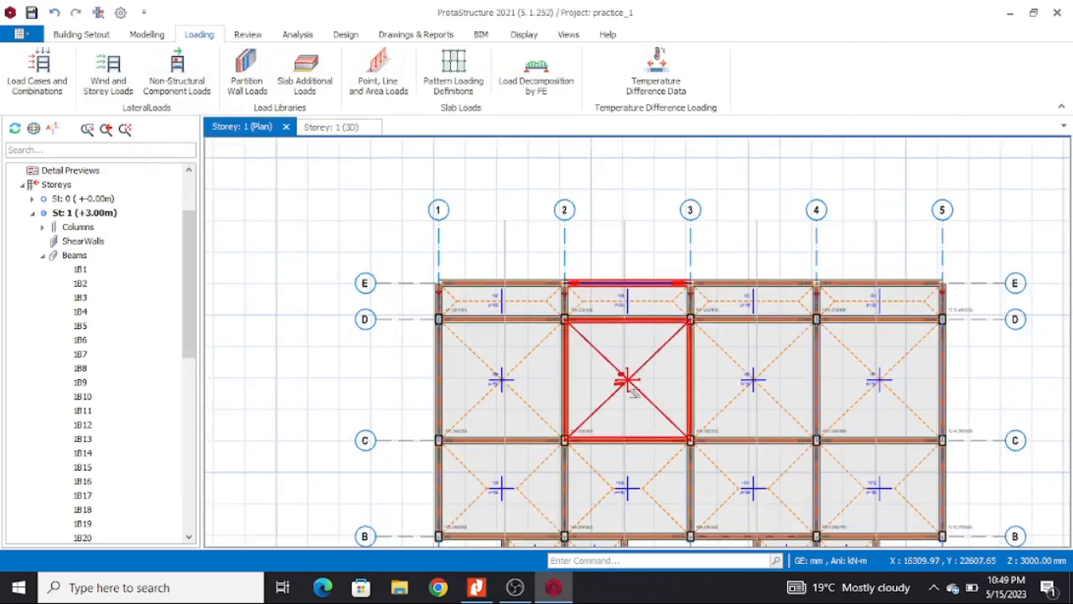
{"action": "mouse_move", "coordinate": [707, 434]}
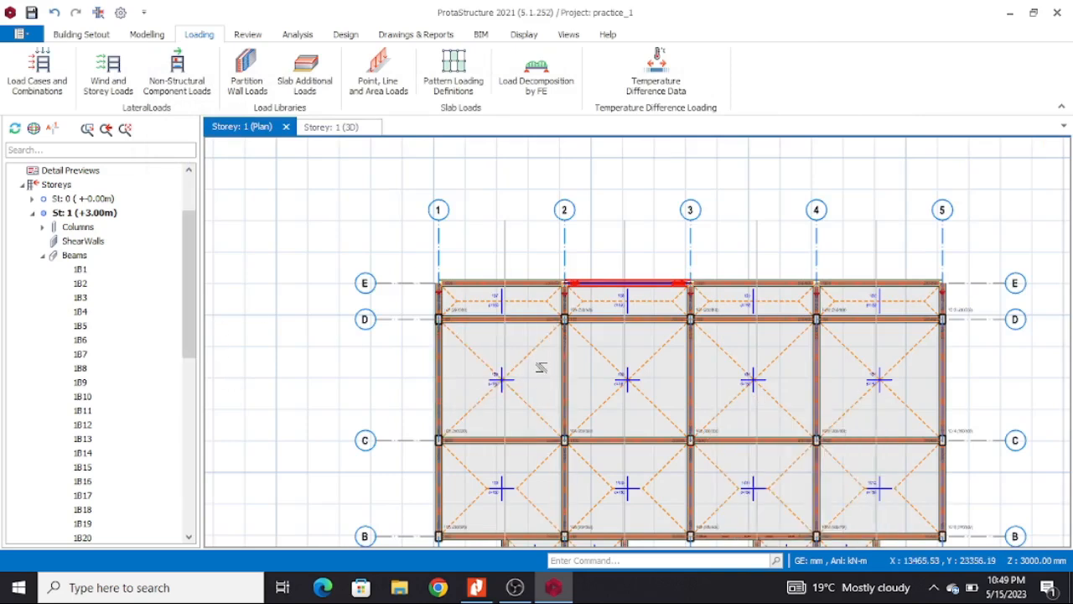
{"action": "scroll", "coordinate": [573, 335], "scroll_direction": "up", "scroll_amount": 3}
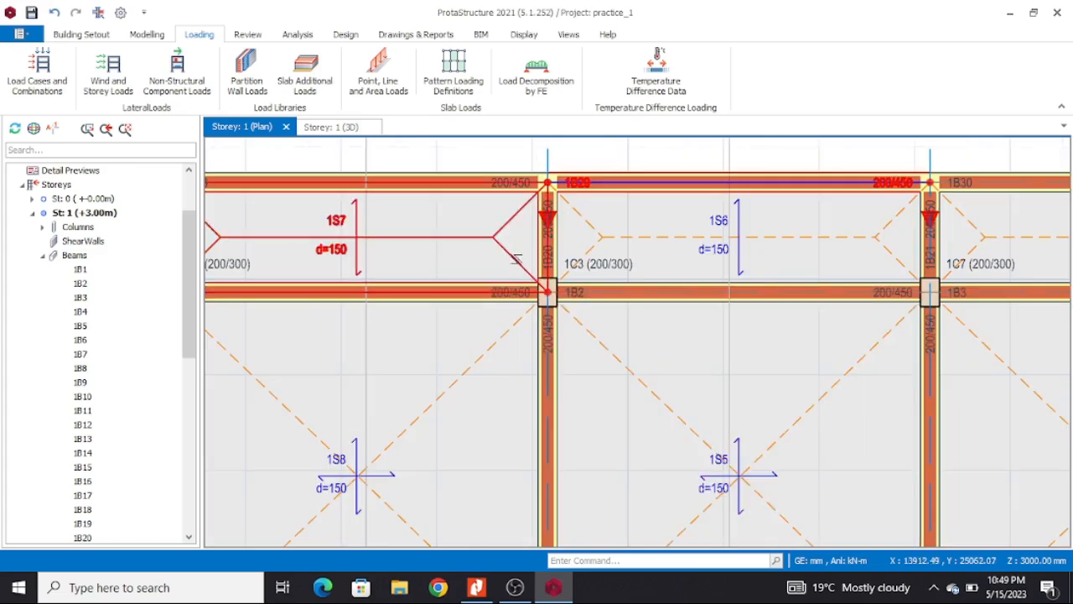
{"action": "right_click", "coordinate": [518, 263]}
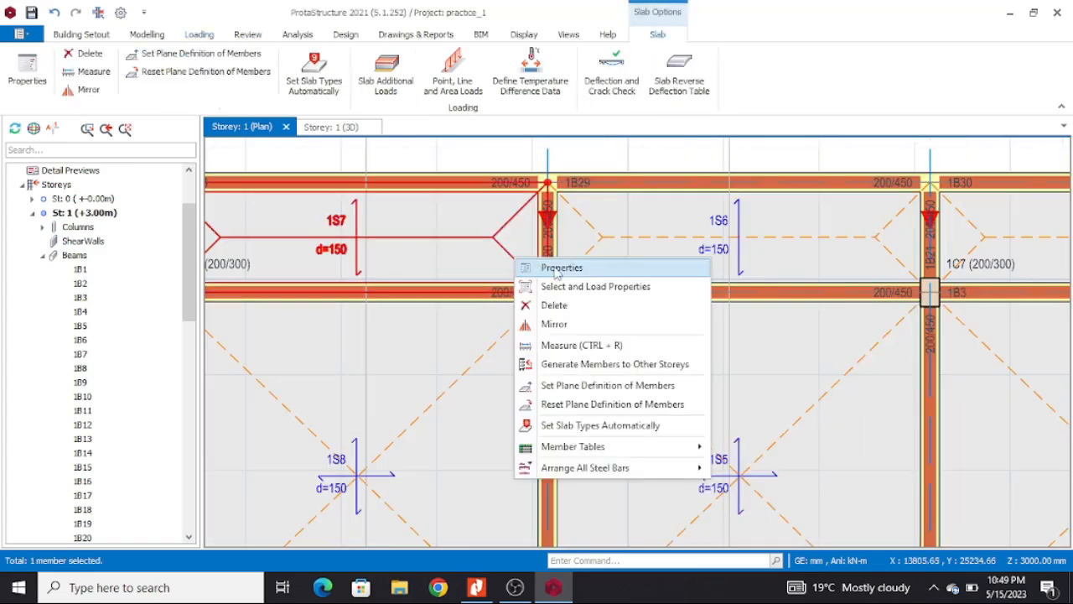
{"action": "left_click", "coordinate": [612, 286]}
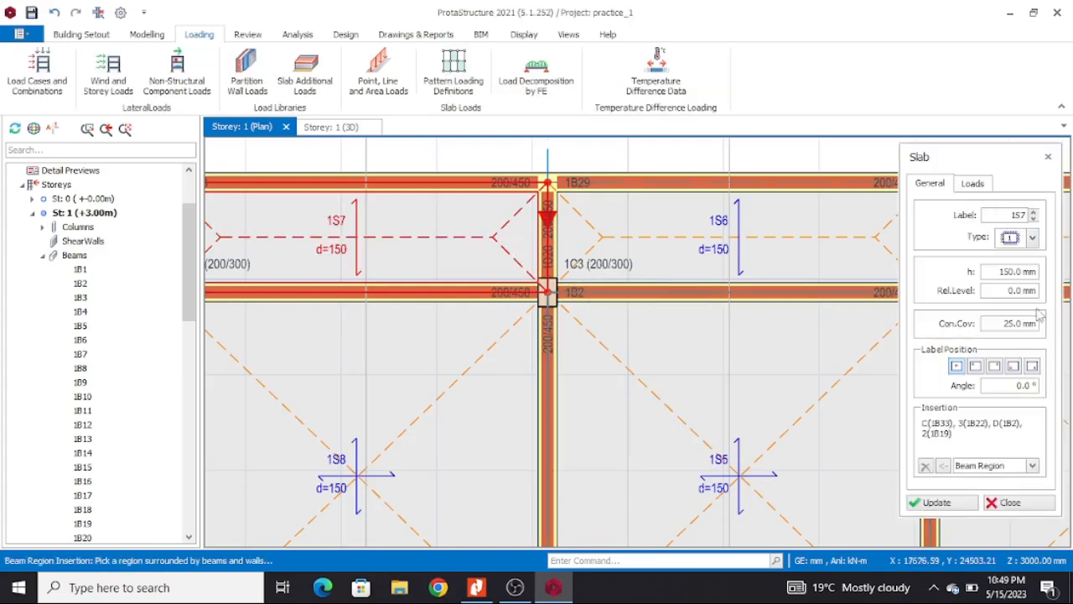
{"action": "left_click", "coordinate": [976, 185]}
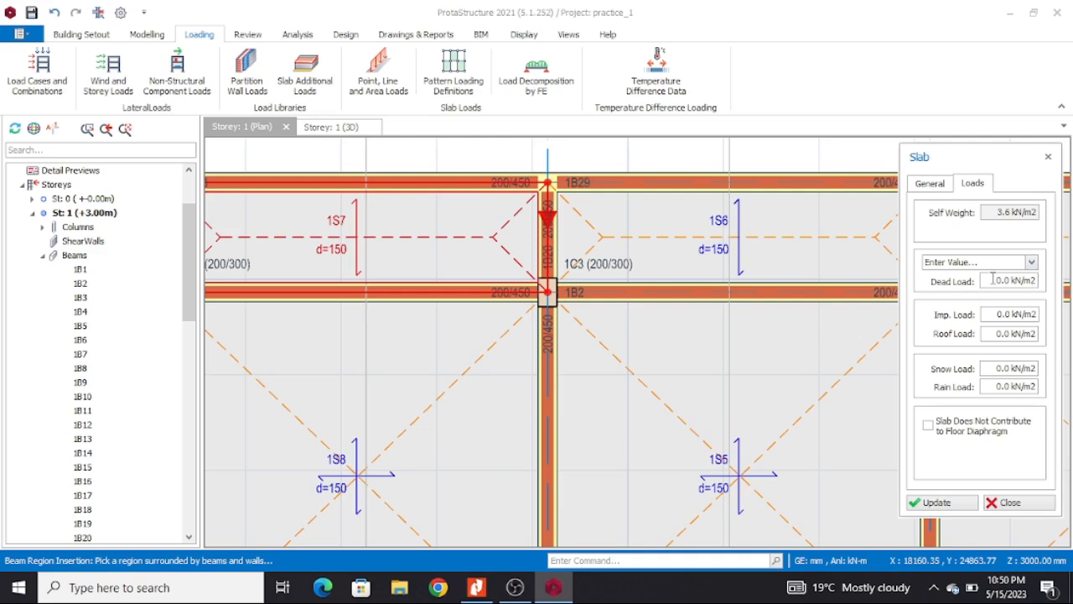
{"action": "left_click_drag", "start_coordinate": [993, 279], "coordinate": [1049, 281]}
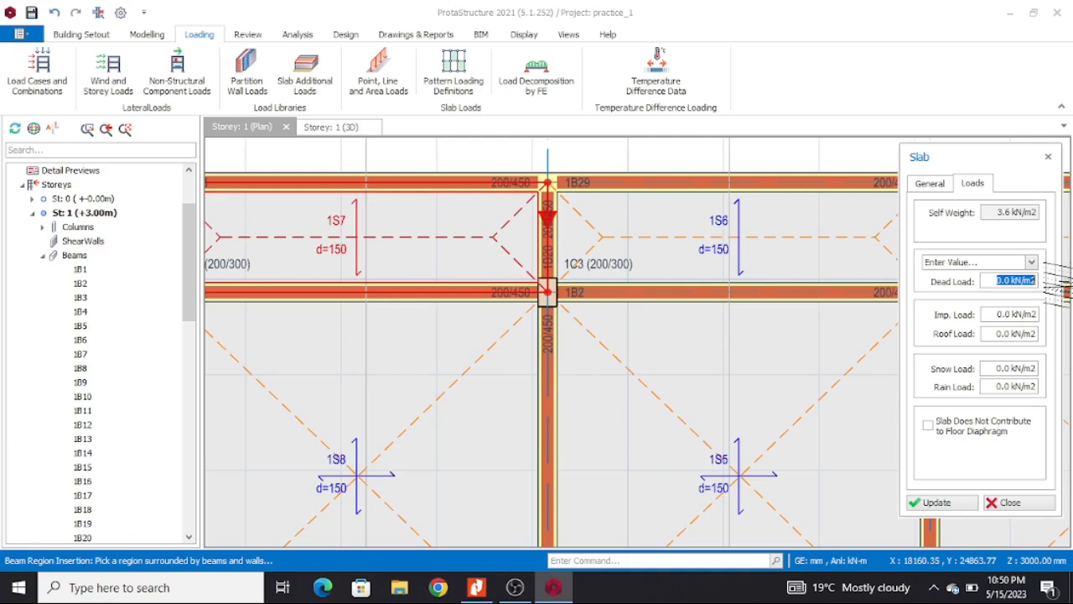
{"action": "type", "text": "1"}
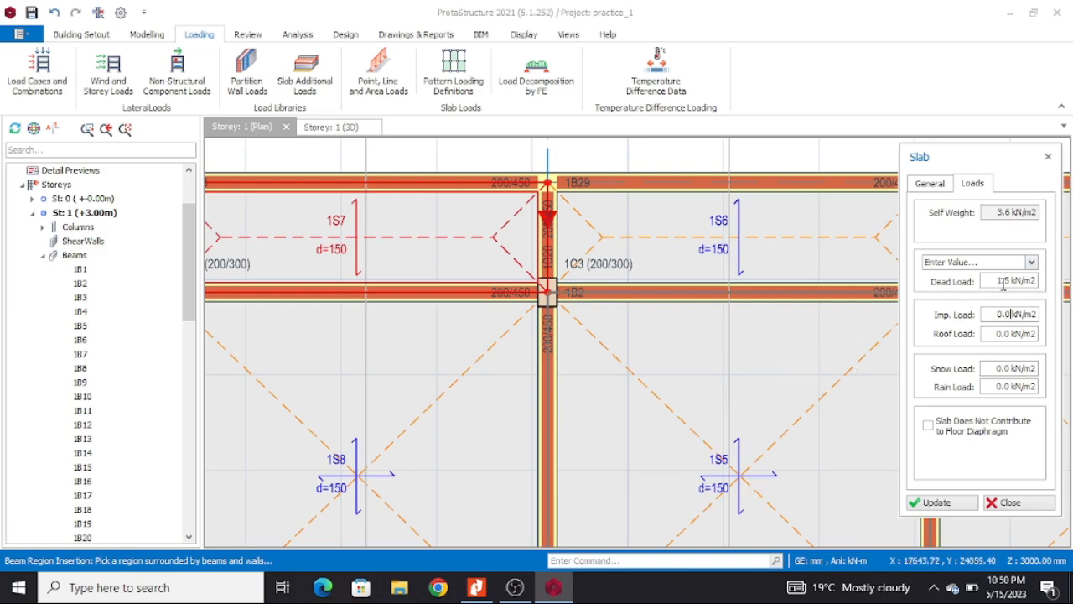
{"action": "left_click", "coordinate": [993, 315]}
{"action": "type", "text": "1"}
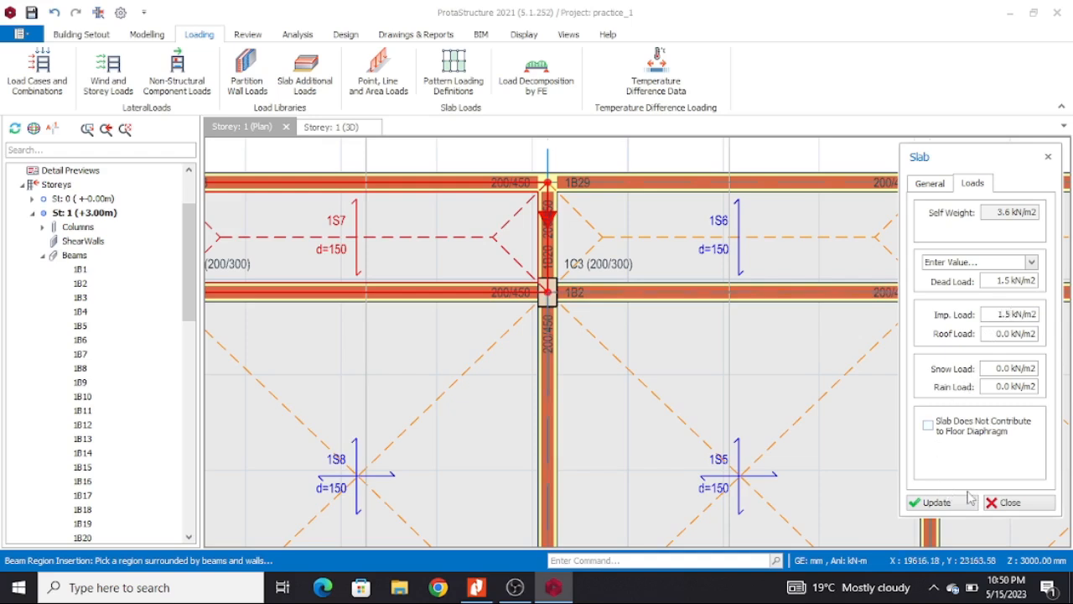
{"action": "left_click", "coordinate": [937, 502]}
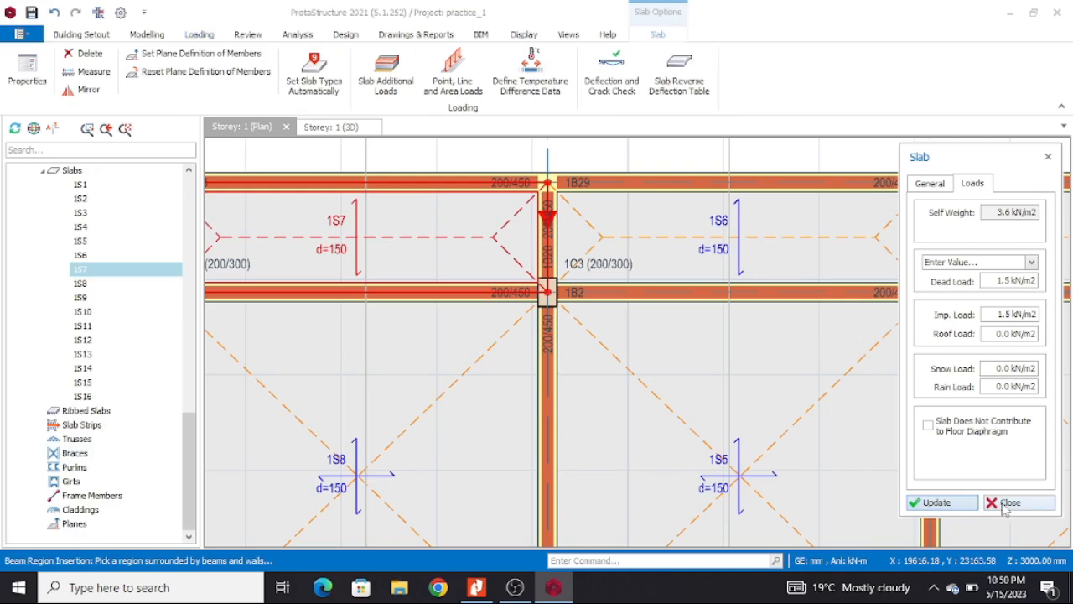
{"action": "left_click", "coordinate": [1006, 503]}
- Open the slab table for storey 1, review the dead and imposed loads of slab 1S7, and close the table
{"action": "scroll", "coordinate": [632, 371], "scroll_direction": "down", "scroll_amount": 3}
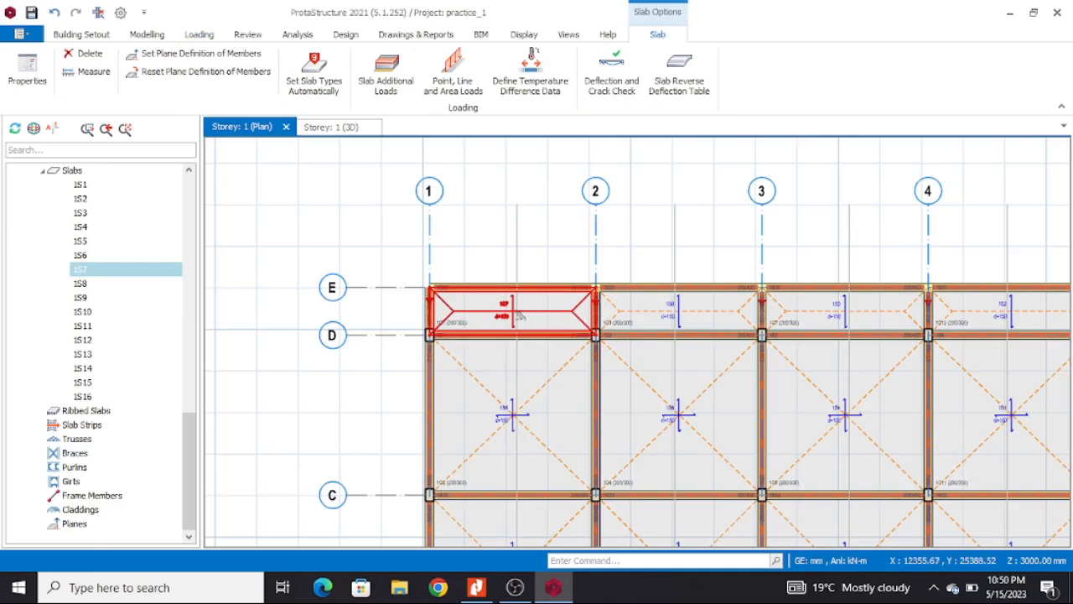
{"action": "scroll", "coordinate": [520, 315], "scroll_direction": "down", "scroll_amount": 3}
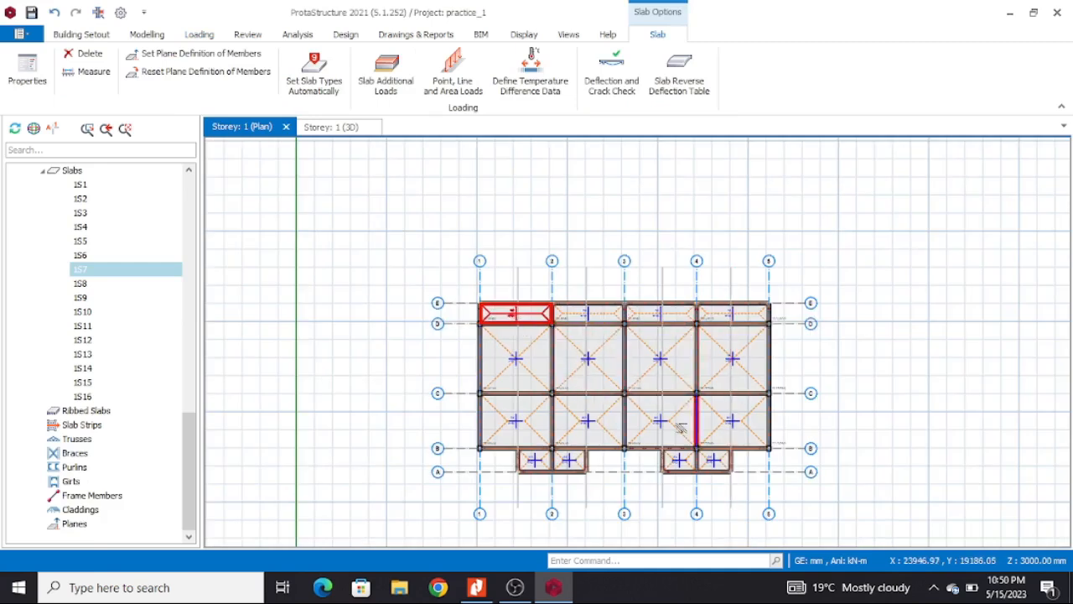
{"action": "scroll", "coordinate": [142, 364], "scroll_direction": "up", "scroll_amount": 2}
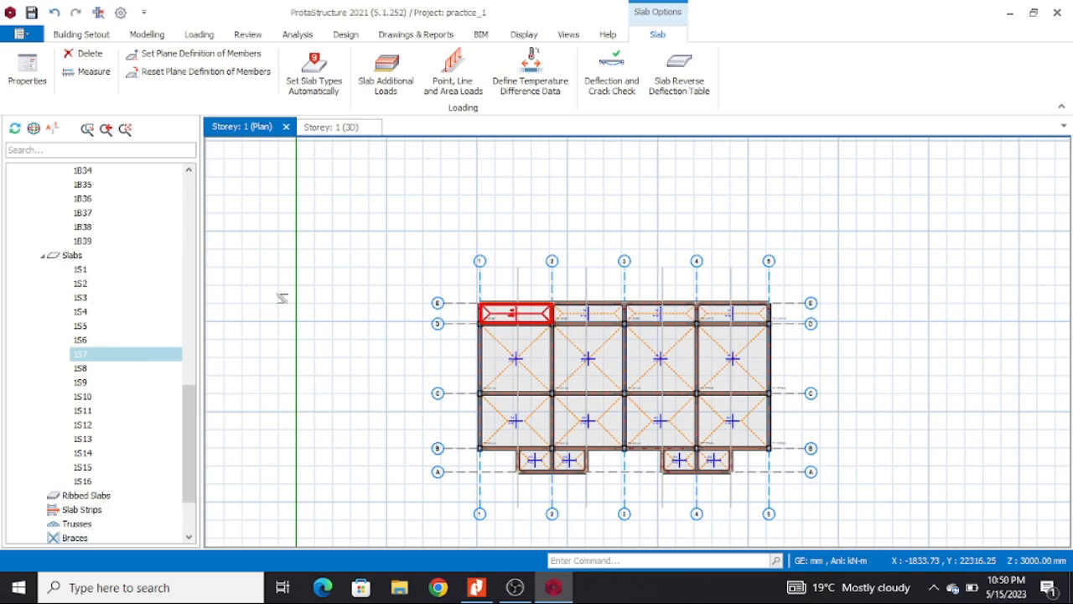
{"action": "left_click", "coordinate": [77, 256]}
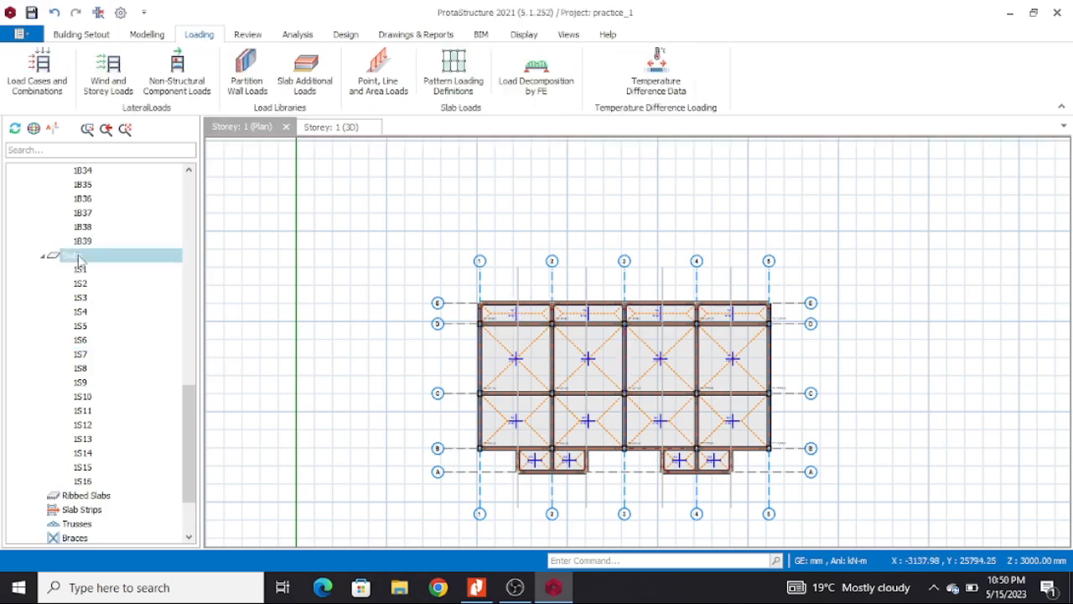
{"action": "right_click", "coordinate": [79, 260]}
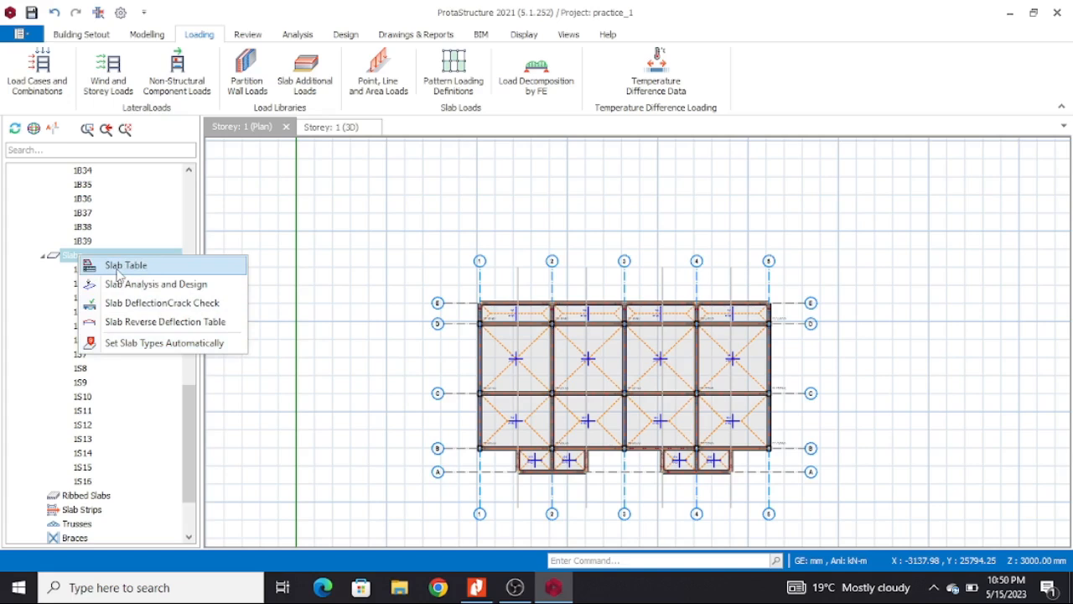
{"action": "left_click", "coordinate": [155, 270]}
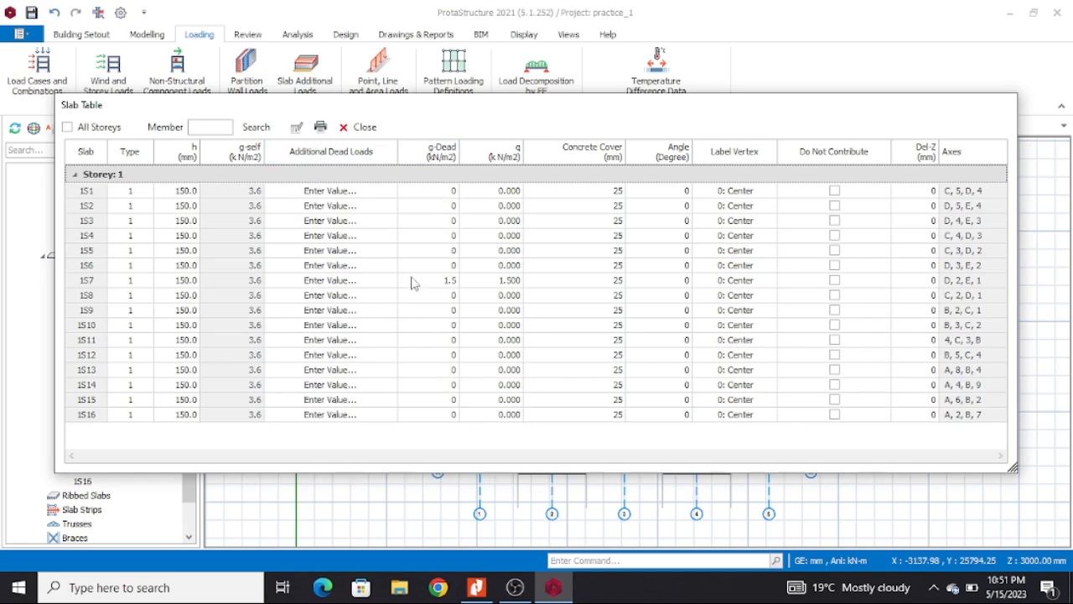
{"action": "left_click", "coordinate": [453, 285]}
{"action": "left_click", "coordinate": [508, 287]}
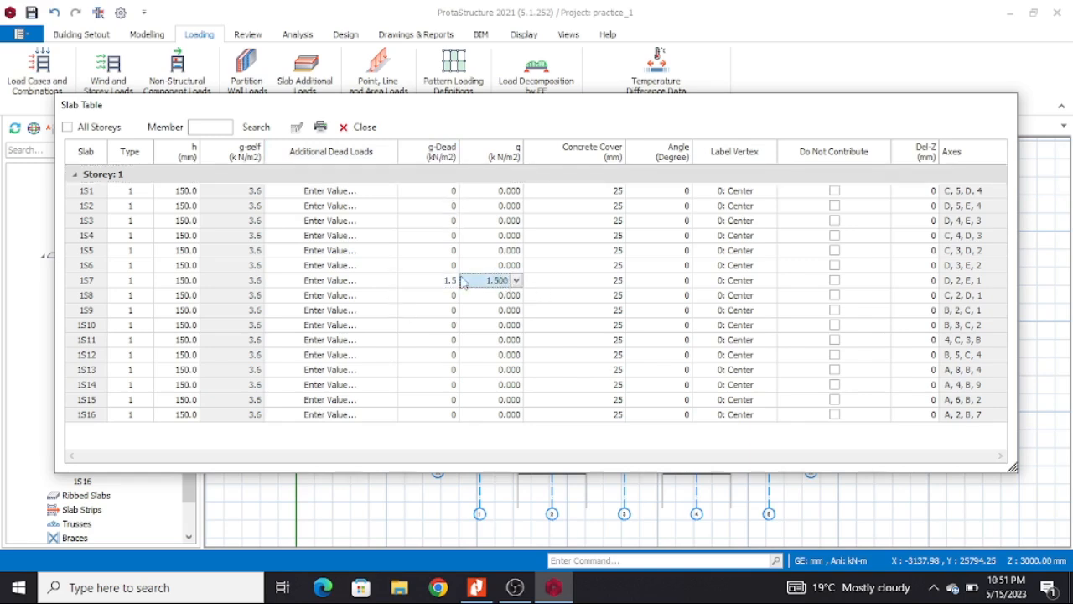
{"action": "left_click", "coordinate": [336, 285]}
{"action": "left_click", "coordinate": [235, 287]}
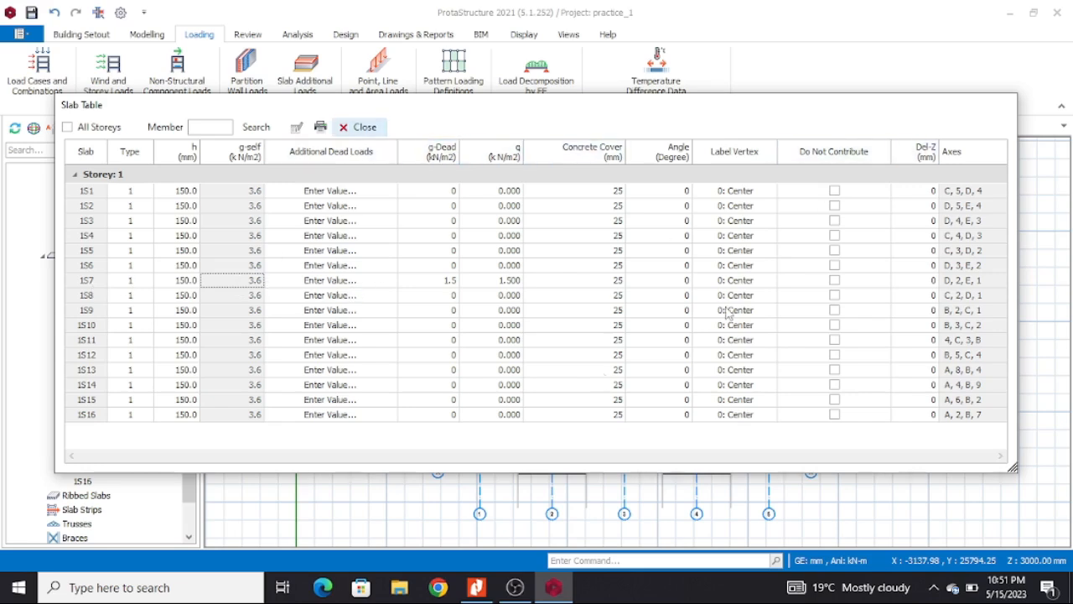
{"action": "left_click", "coordinate": [361, 126]}
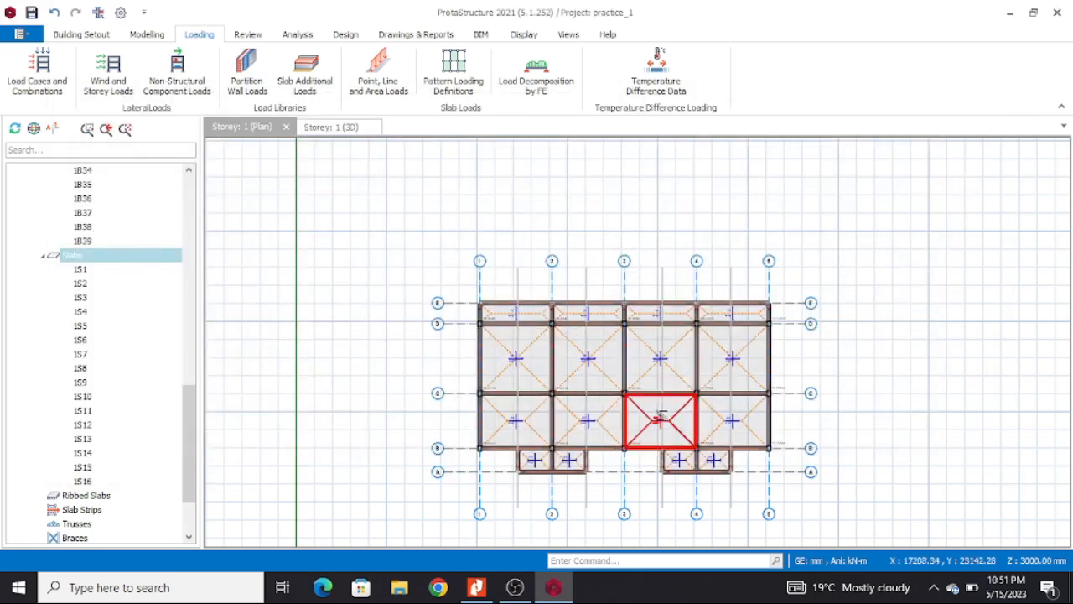
- Open the properties of slab 1S8, between axes 1–2 and C–D
{"action": "scroll", "coordinate": [549, 394], "scroll_direction": "up", "scroll_amount": 4}
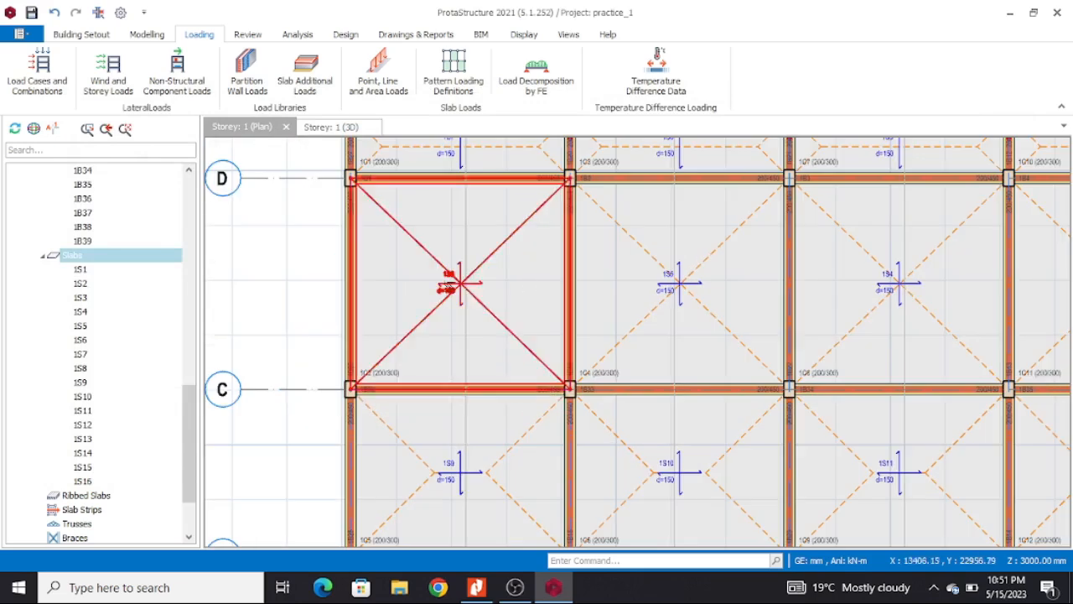
{"action": "scroll", "coordinate": [499, 314], "scroll_direction": "down", "scroll_amount": 2}
{"action": "scroll", "coordinate": [505, 216], "scroll_direction": "up", "scroll_amount": 2}
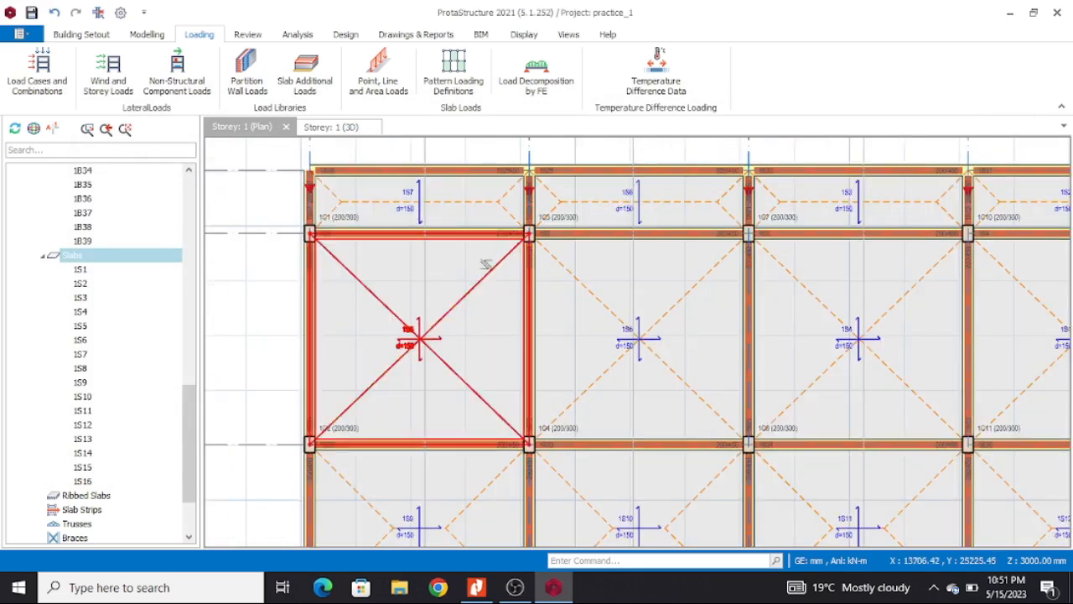
{"action": "right_click", "coordinate": [484, 279]}
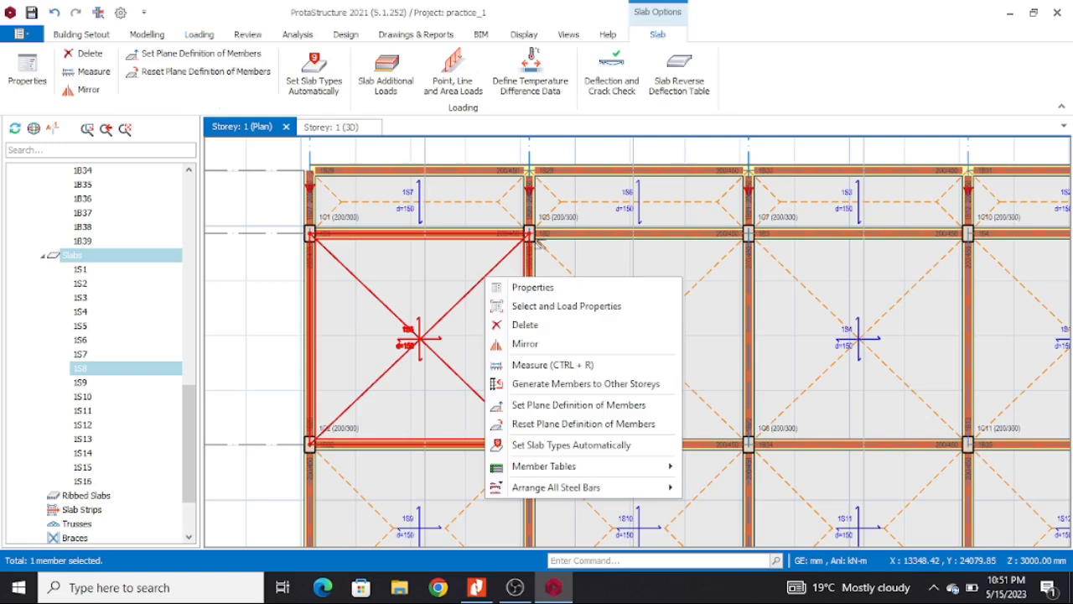
{"action": "left_click", "coordinate": [557, 288]}
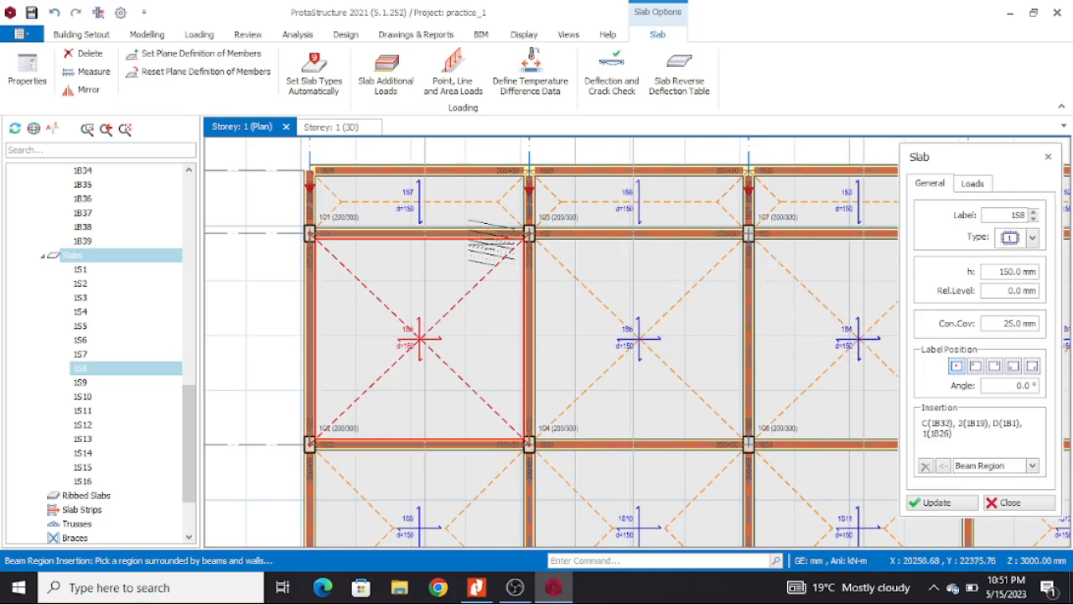
- Examine the edge continuity of slab 1S8 and its neighbours, review the available slab types, and close the slab properties unchanged
{"action": "scroll", "coordinate": [484, 246], "scroll_direction": "down", "scroll_amount": 2}
{"action": "scroll", "coordinate": [522, 287], "scroll_direction": "up", "scroll_amount": 1}
{"action": "scroll", "coordinate": [536, 289], "scroll_direction": "down", "scroll_amount": 1}
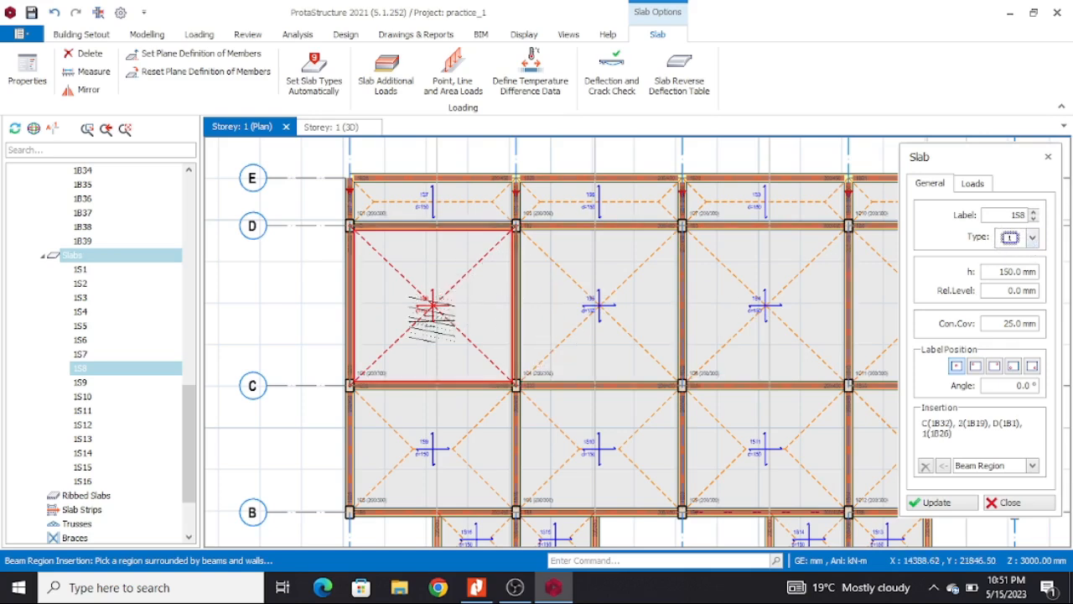
{"action": "scroll", "coordinate": [432, 321], "scroll_direction": "up", "scroll_amount": 3}
{"action": "scroll", "coordinate": [432, 321], "scroll_direction": "down", "scroll_amount": 3}
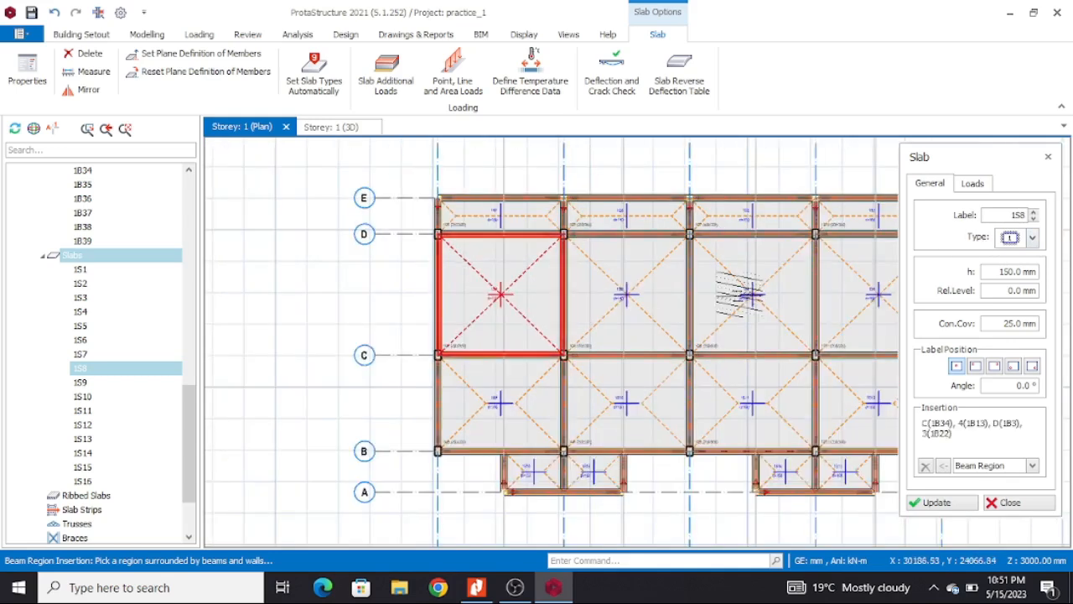
{"action": "scroll", "coordinate": [587, 314], "scroll_direction": "down", "scroll_amount": 2}
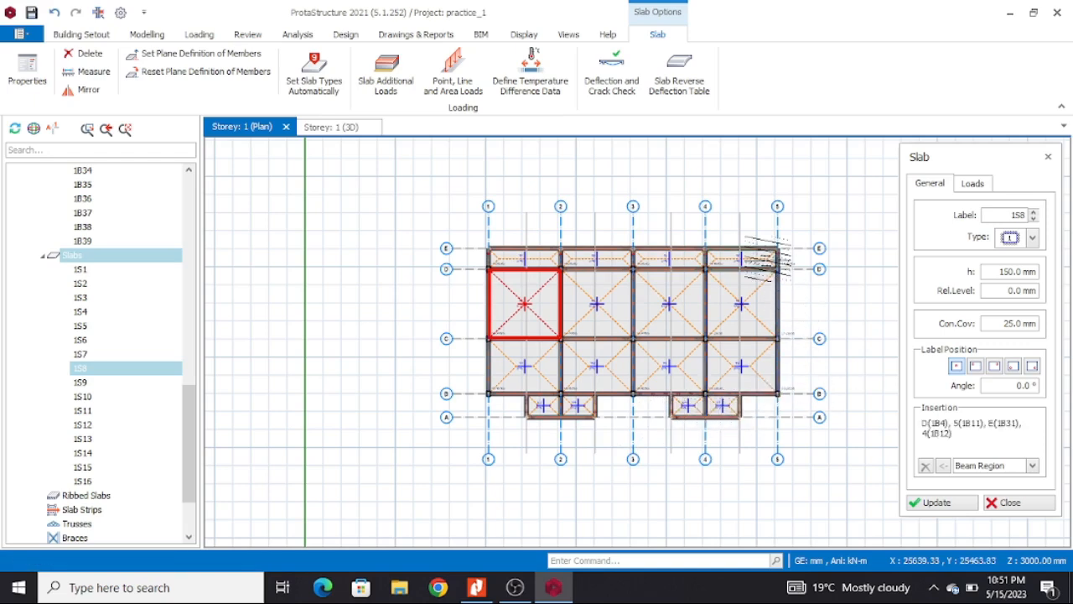
{"action": "scroll", "coordinate": [780, 329], "scroll_direction": "up", "scroll_amount": 2}
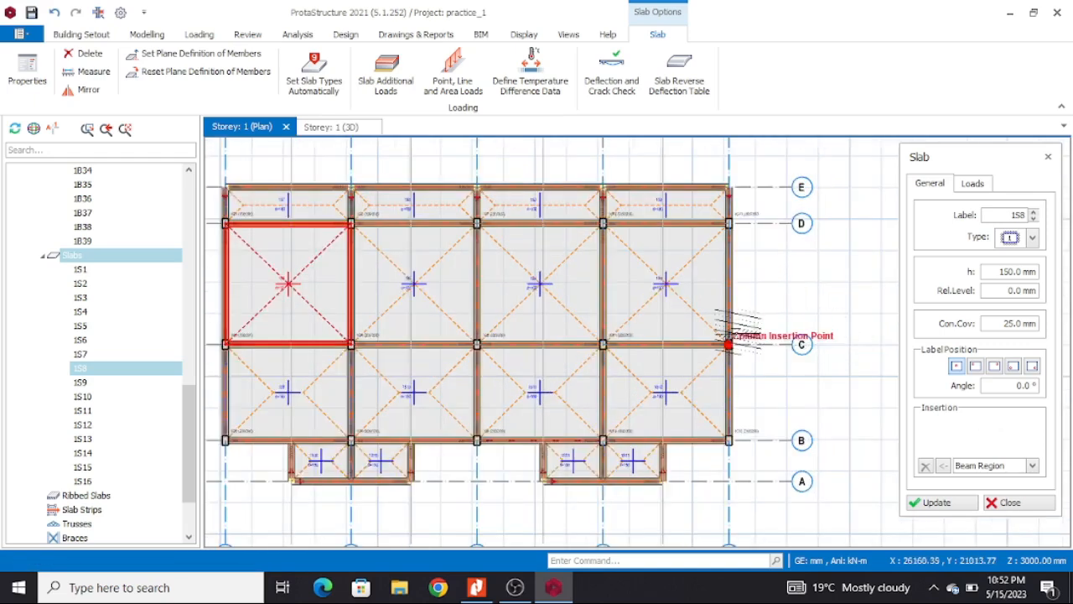
{"action": "left_click", "coordinate": [1032, 238]}
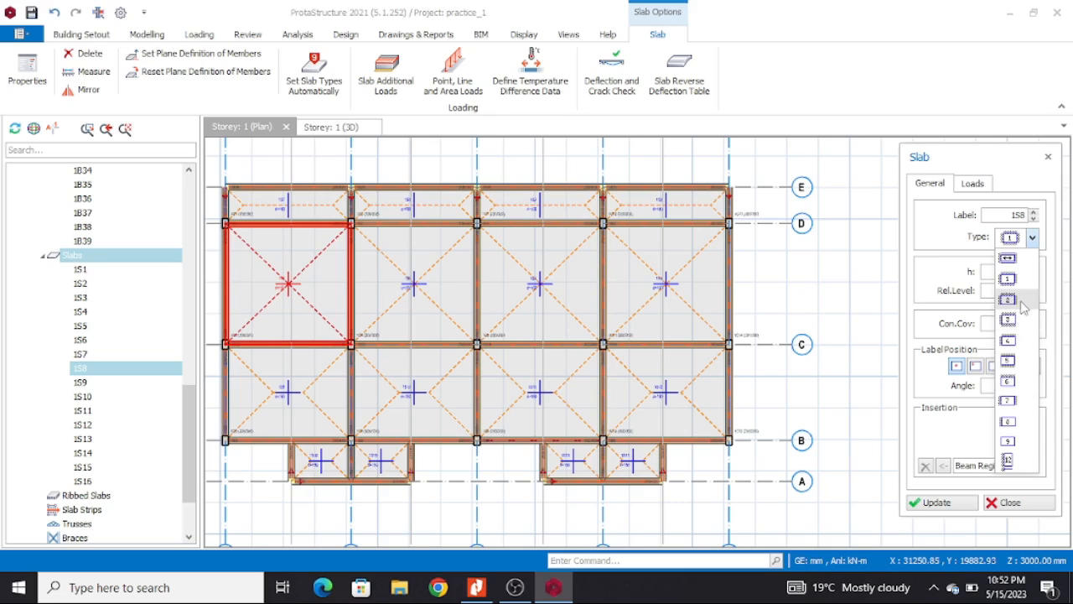
{"action": "scroll", "coordinate": [659, 377], "scroll_direction": "down", "scroll_amount": 2}
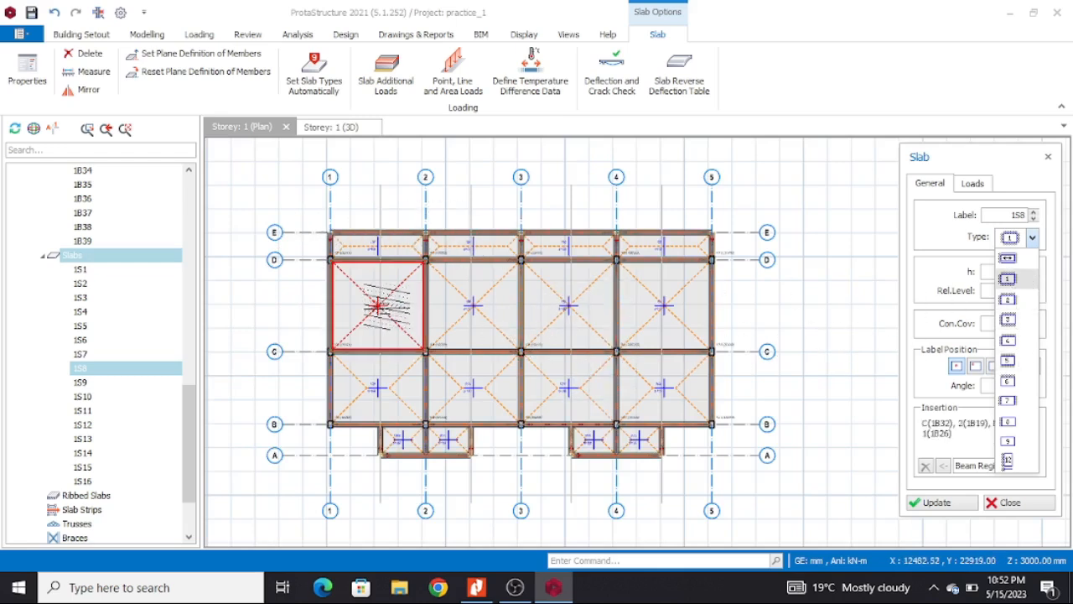
{"action": "left_click", "coordinate": [824, 298]}
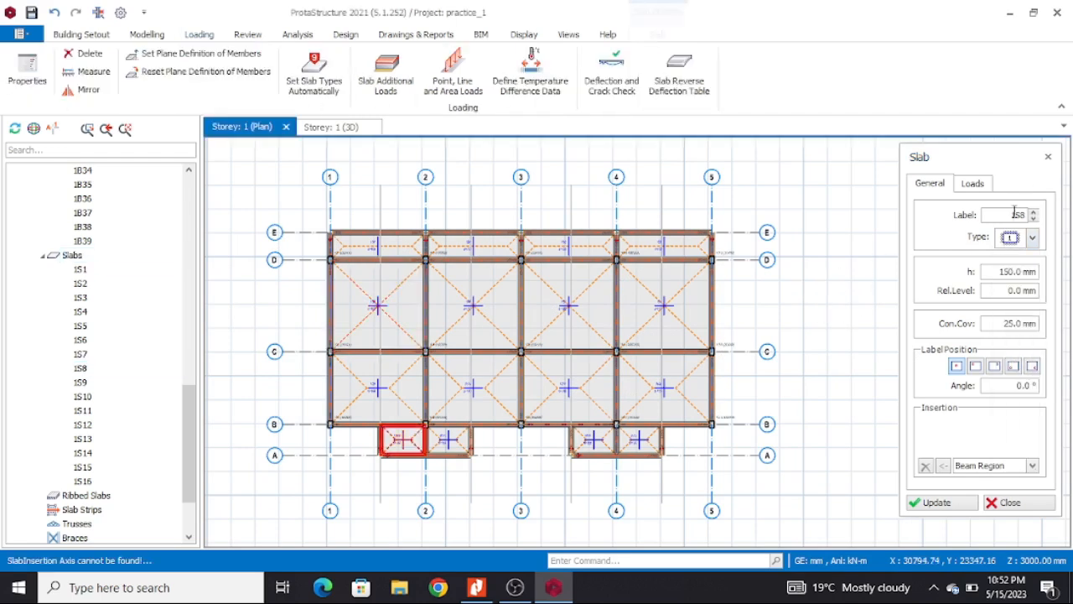
{"action": "left_click", "coordinate": [1048, 158]}
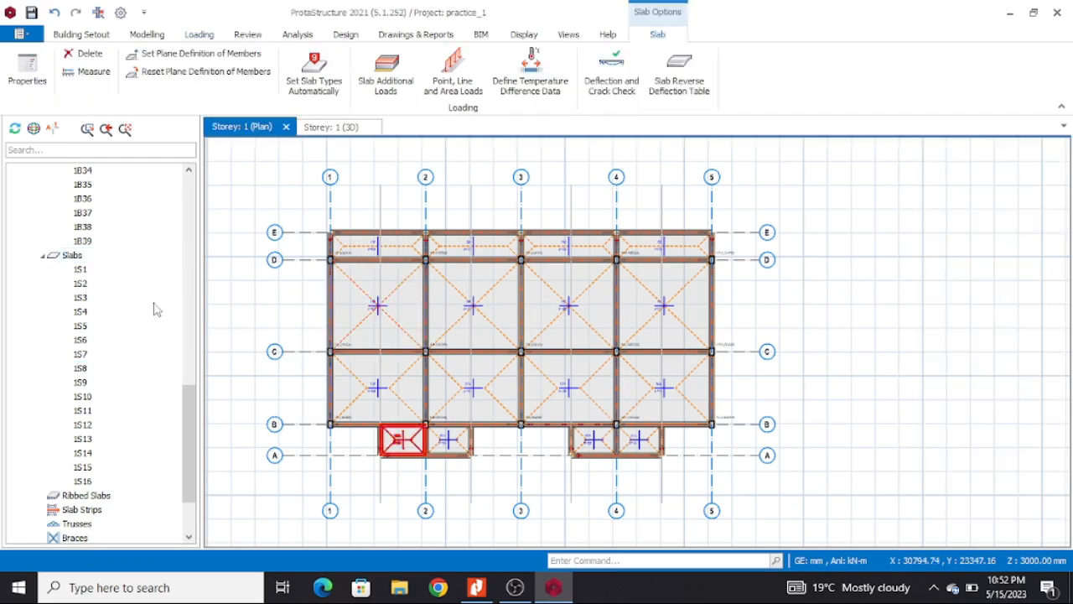
- Set the slab types automatically for all slabs in the storey with a 70% minimum edge coverage length ratio for continuity
{"action": "right_click", "coordinate": [89, 256]}
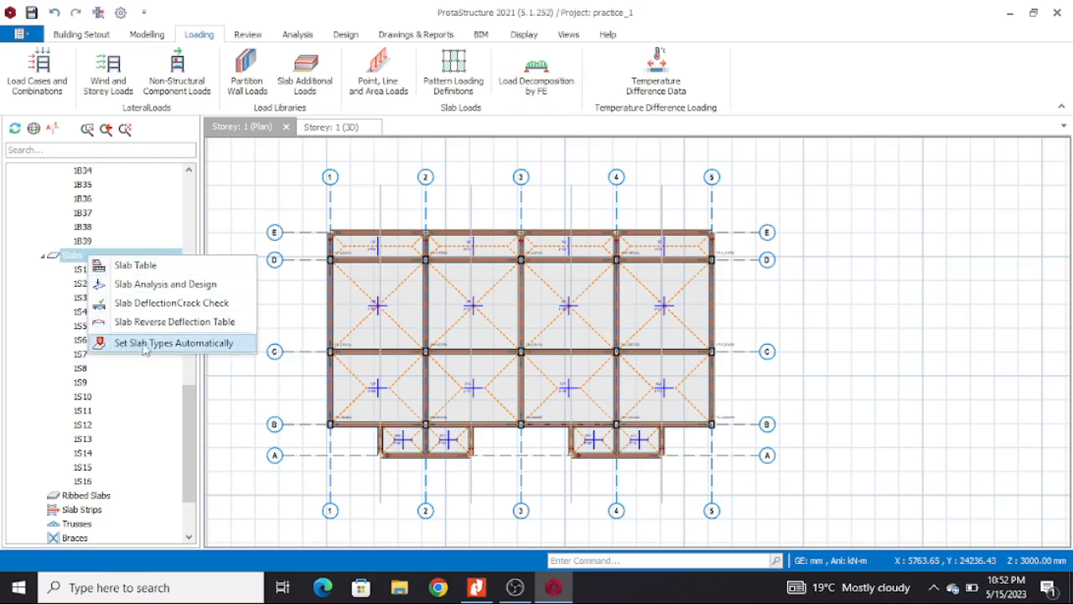
{"action": "left_click", "coordinate": [197, 348]}
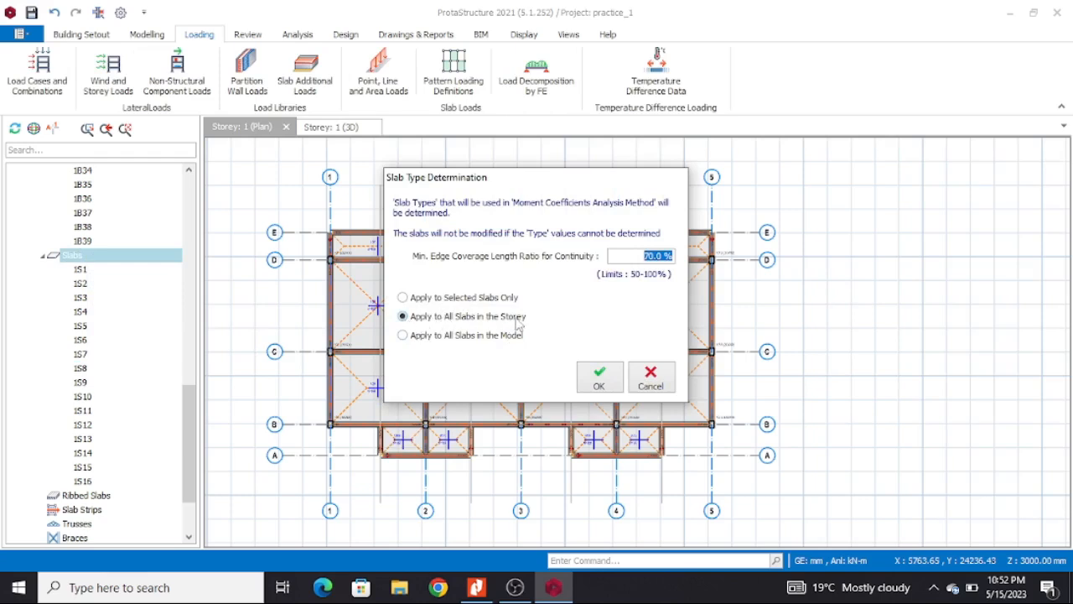
{"action": "left_click", "coordinate": [604, 375]}
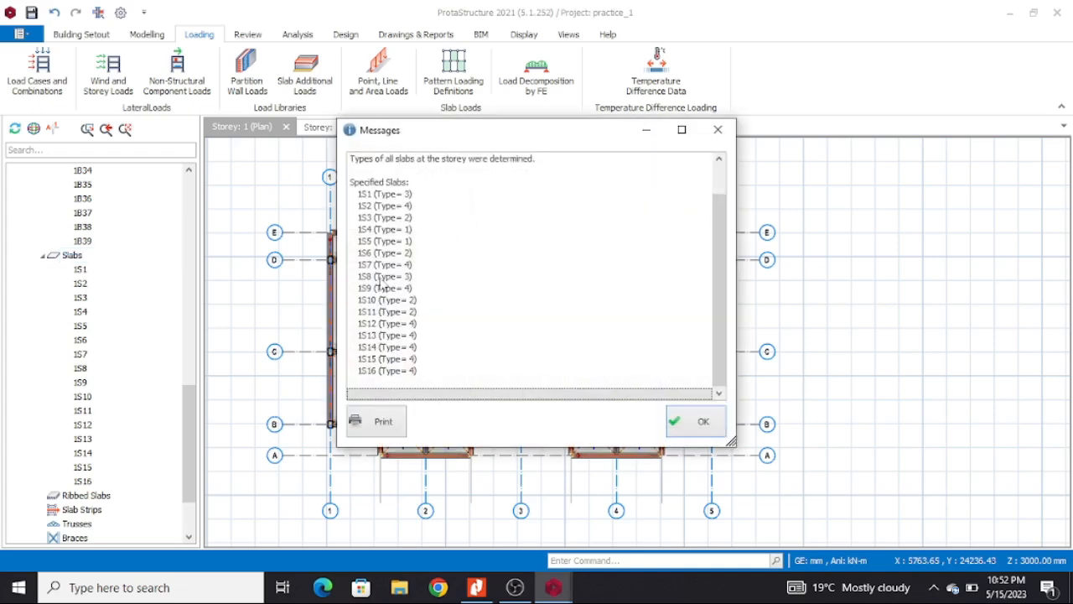
{"action": "left_click", "coordinate": [701, 422]}
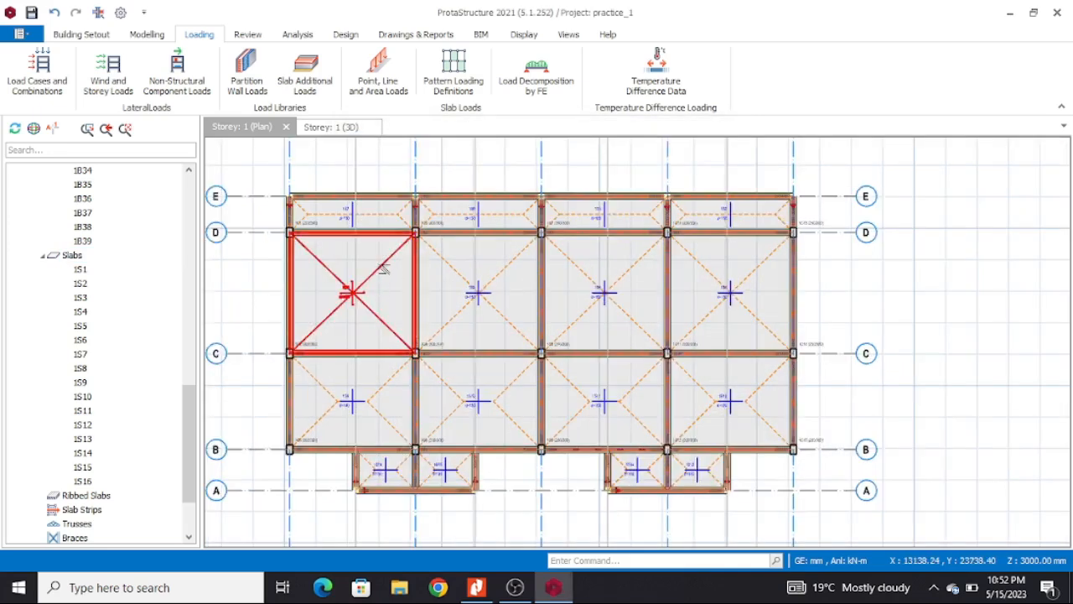
- Check the assigned type of slab 1S8, between axes 1–2 and C–D, and close its properties
{"action": "right_click", "coordinate": [383, 268]}
{"action": "left_click", "coordinate": [401, 276]}
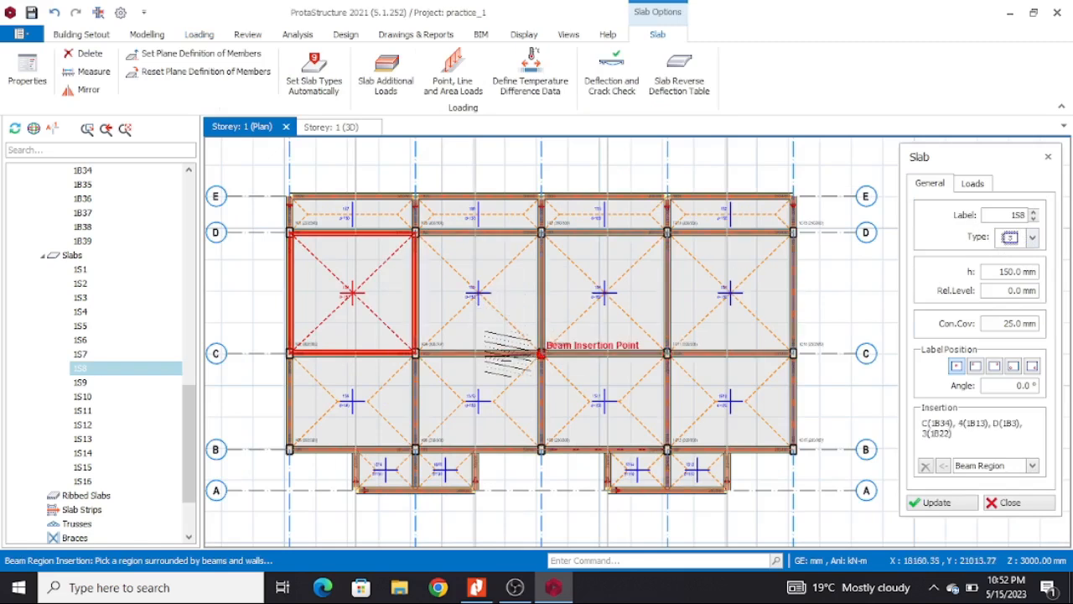
{"action": "key", "text": "Escape"}
{"action": "key", "text": "Escape"}
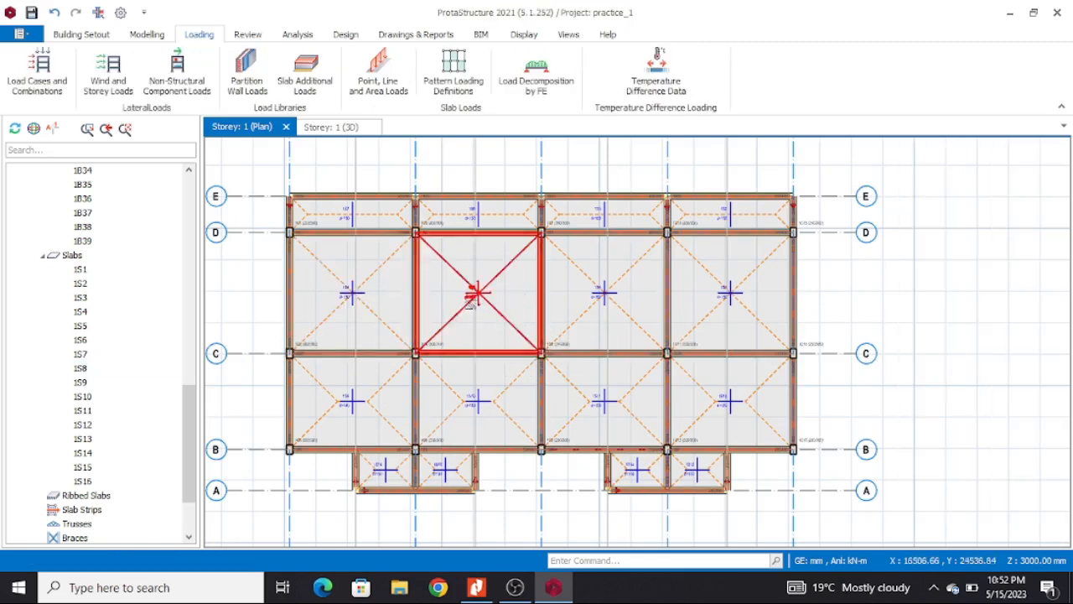
- Check the assigned type of slab 1S5, between axes 2–3 and C–D, close its properties, and inspect its surrounding edges
{"action": "right_click", "coordinate": [501, 314]}
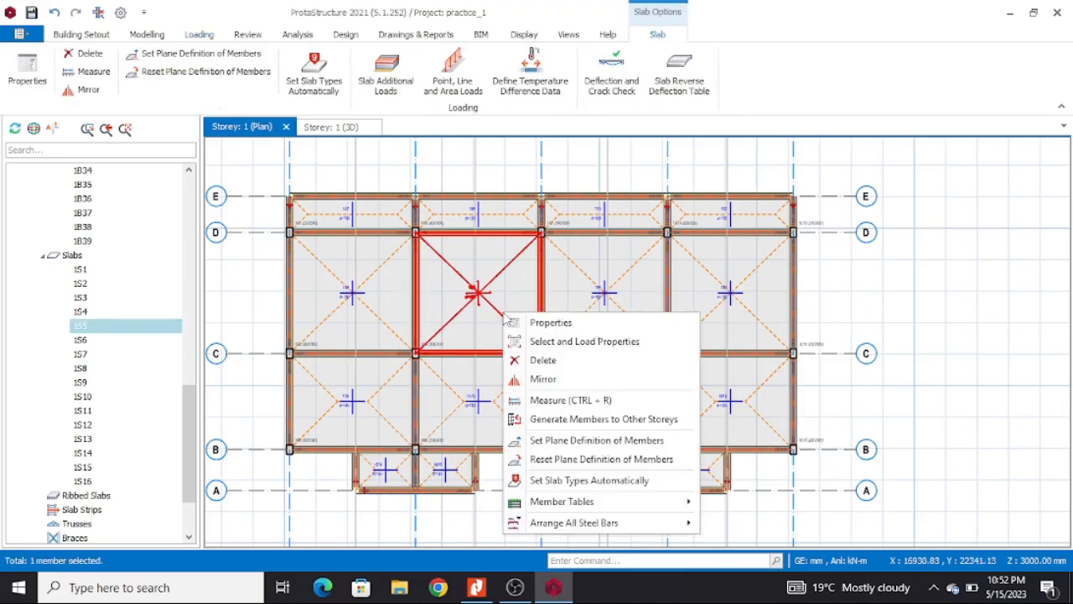
{"action": "left_click", "coordinate": [551, 323]}
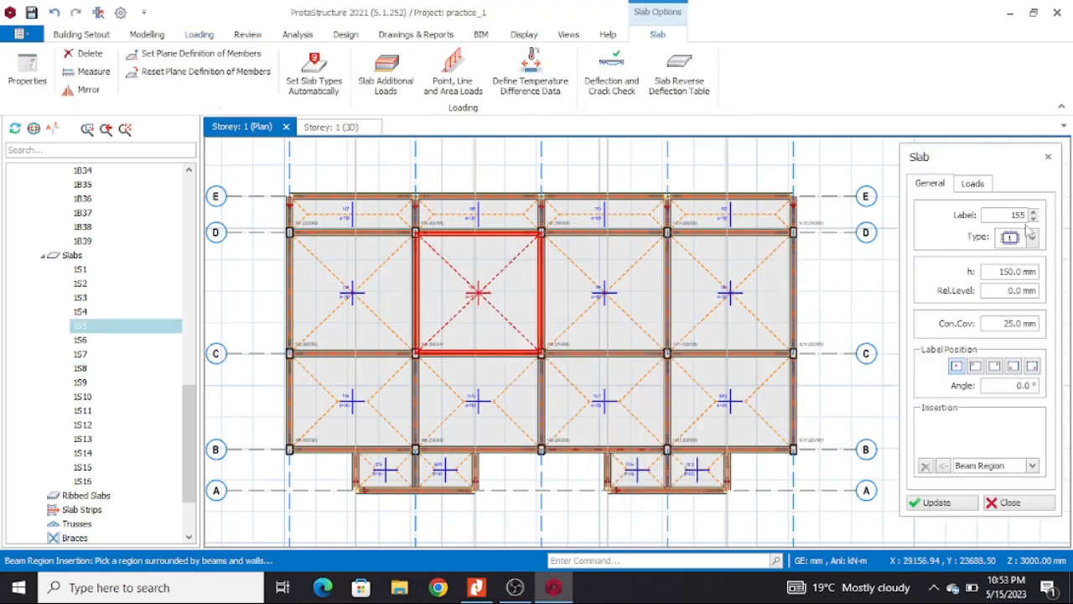
{"action": "scroll", "coordinate": [604, 332], "scroll_direction": "down", "scroll_amount": 3}
{"action": "scroll", "coordinate": [508, 275], "scroll_direction": "up", "scroll_amount": 6}
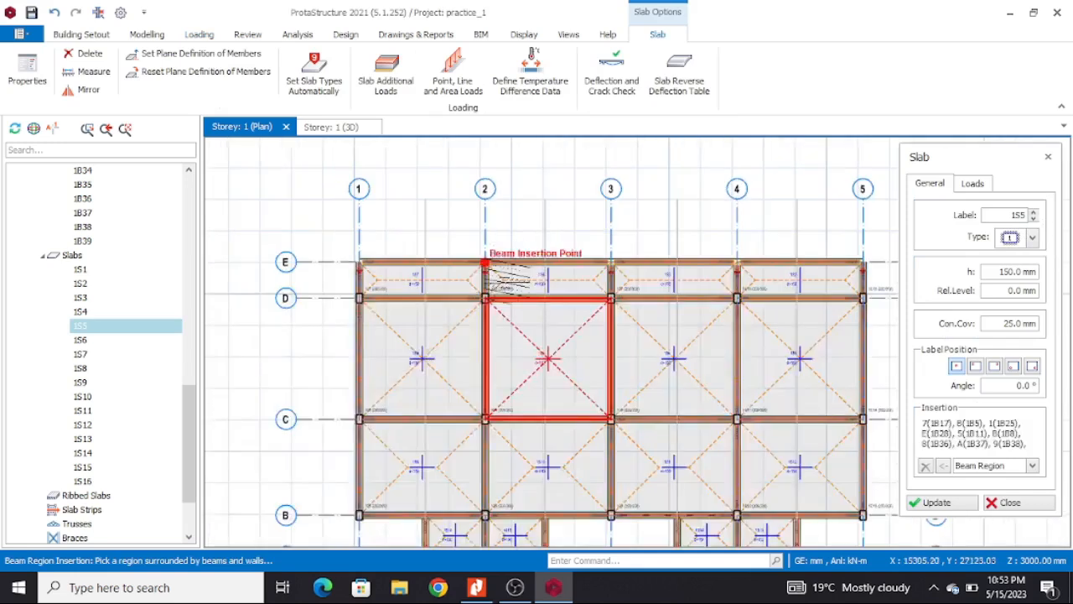
{"action": "scroll", "coordinate": [395, 290], "scroll_direction": "down", "scroll_amount": 6}
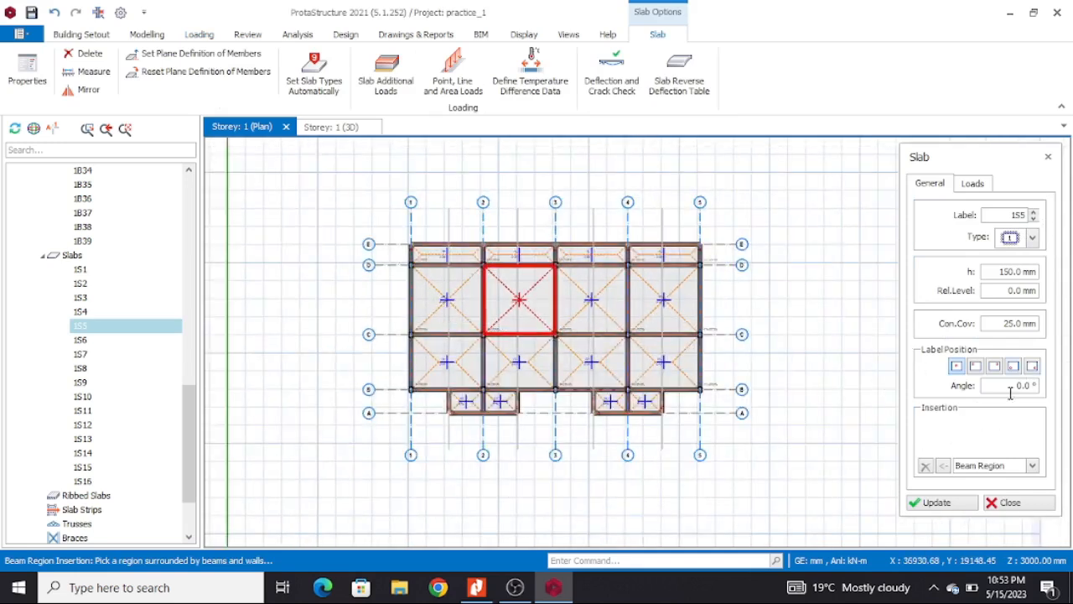
{"action": "left_click", "coordinate": [1048, 157]}
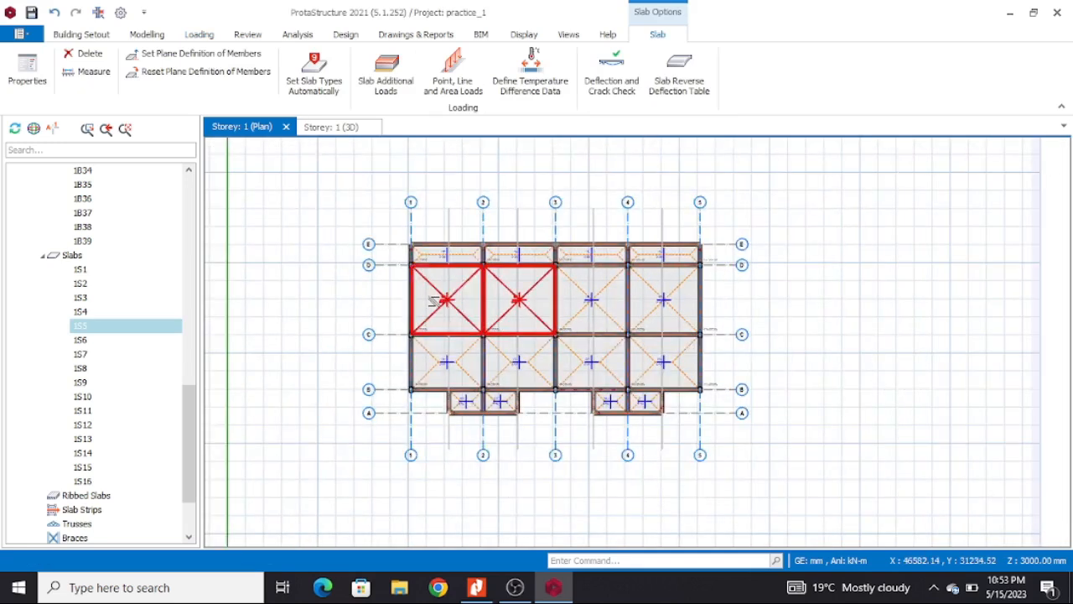
{"action": "scroll", "coordinate": [457, 297], "scroll_direction": "up", "scroll_amount": 5}
{"action": "scroll", "coordinate": [480, 292], "scroll_direction": "down", "scroll_amount": 5}
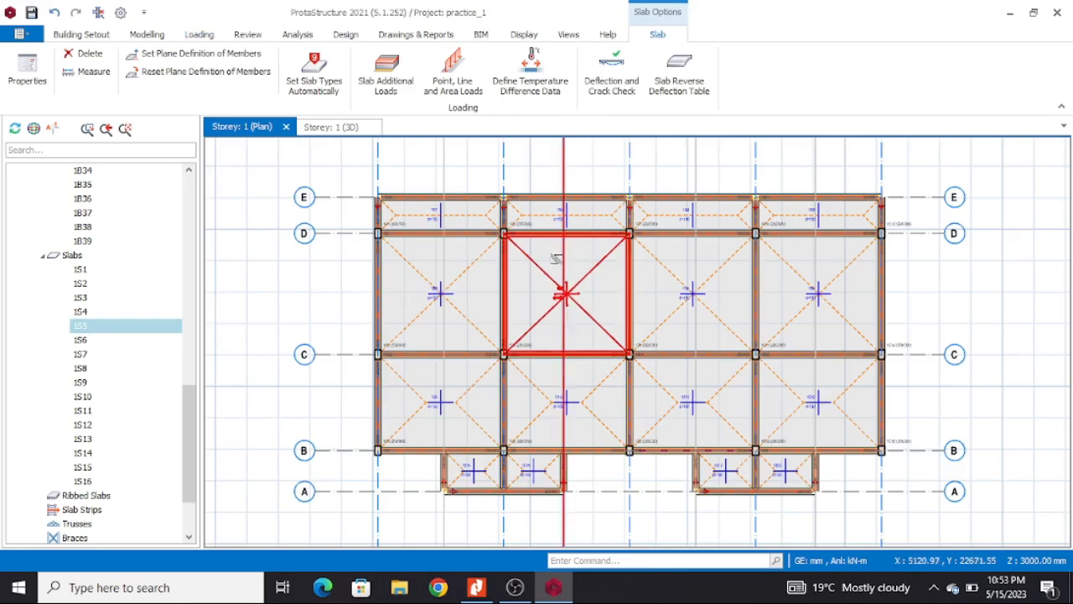
{"action": "scroll", "coordinate": [458, 204], "scroll_direction": "up", "scroll_amount": 5}
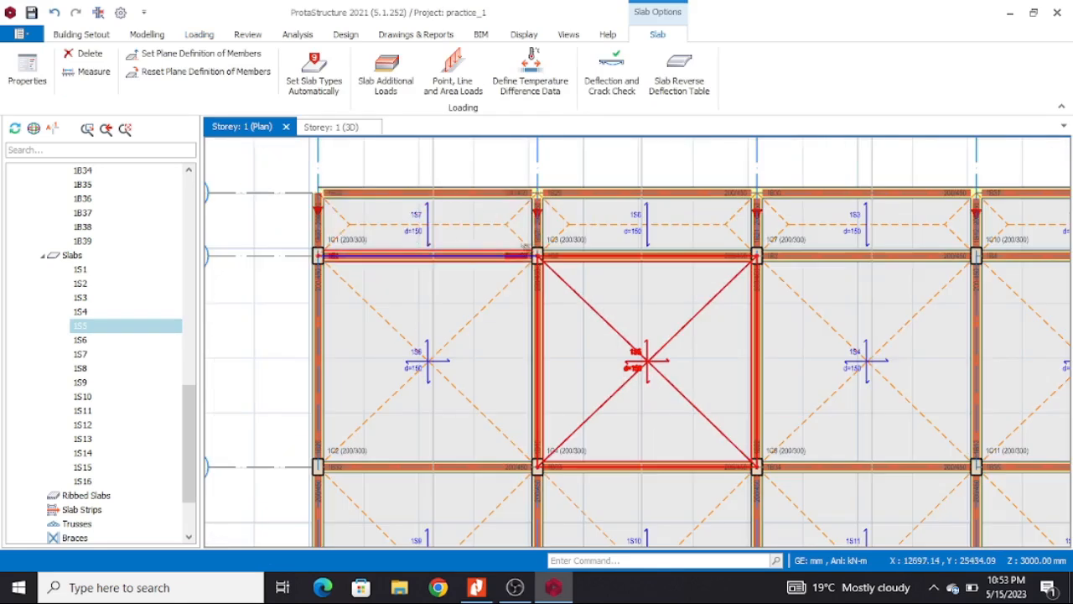
{"action": "scroll", "coordinate": [426, 339], "scroll_direction": "down", "scroll_amount": 2}
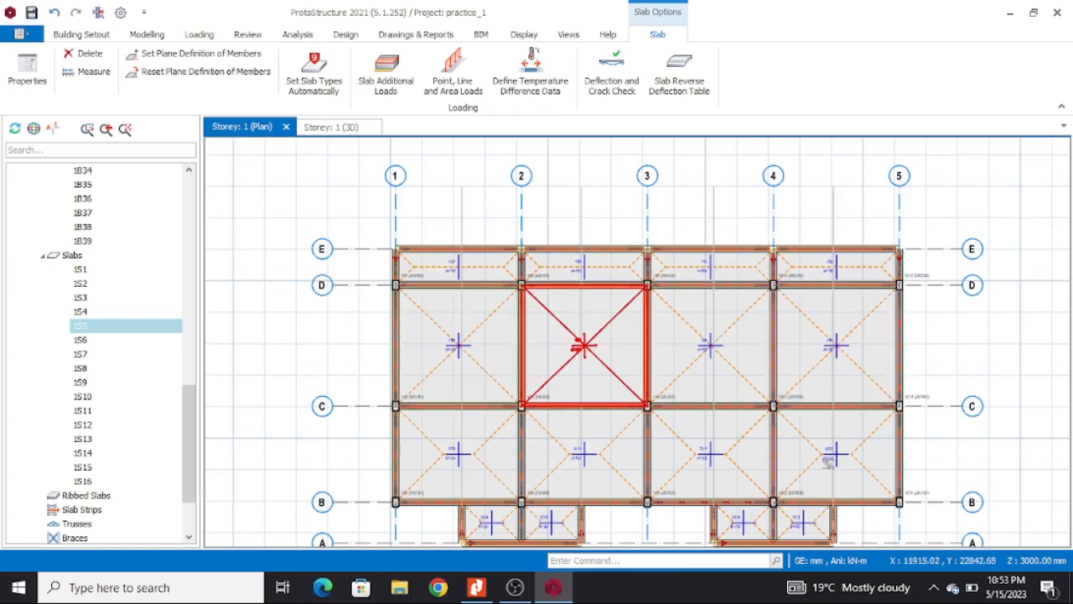
- Open the storey 1 slab table and set the additional dead load g-Dead of all slabs, 1S1 to 1S16, to 1.5 kN/m2
{"action": "right_click", "coordinate": [84, 256]}
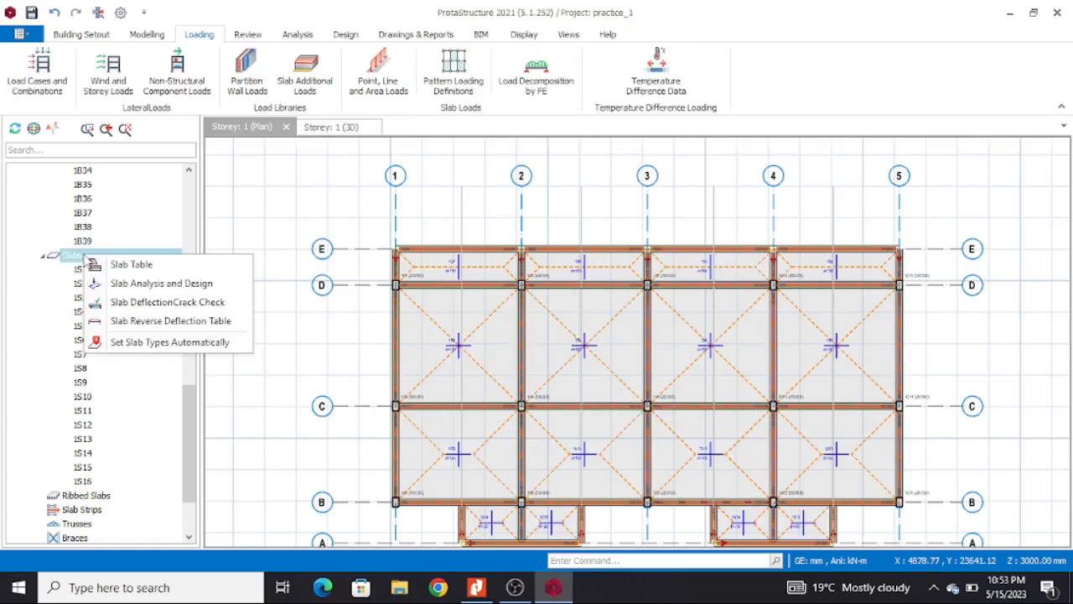
{"action": "left_click", "coordinate": [135, 265]}
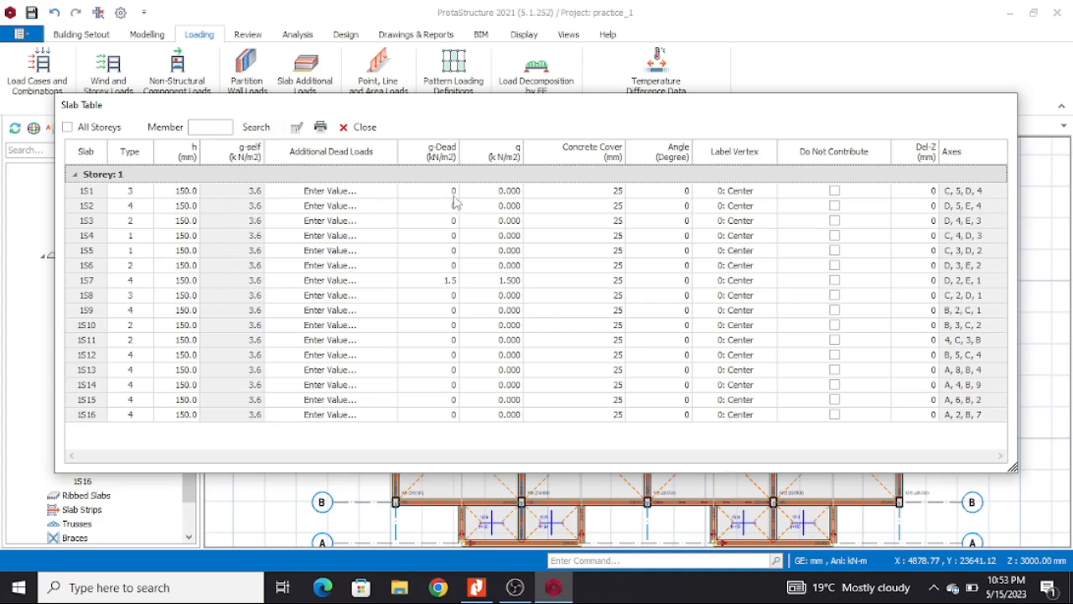
{"action": "left_click_drag", "start_coordinate": [449, 192], "coordinate": [448, 320]}
{"action": "left_click", "coordinate": [492, 285]}
{"action": "left_click", "coordinate": [448, 194]}
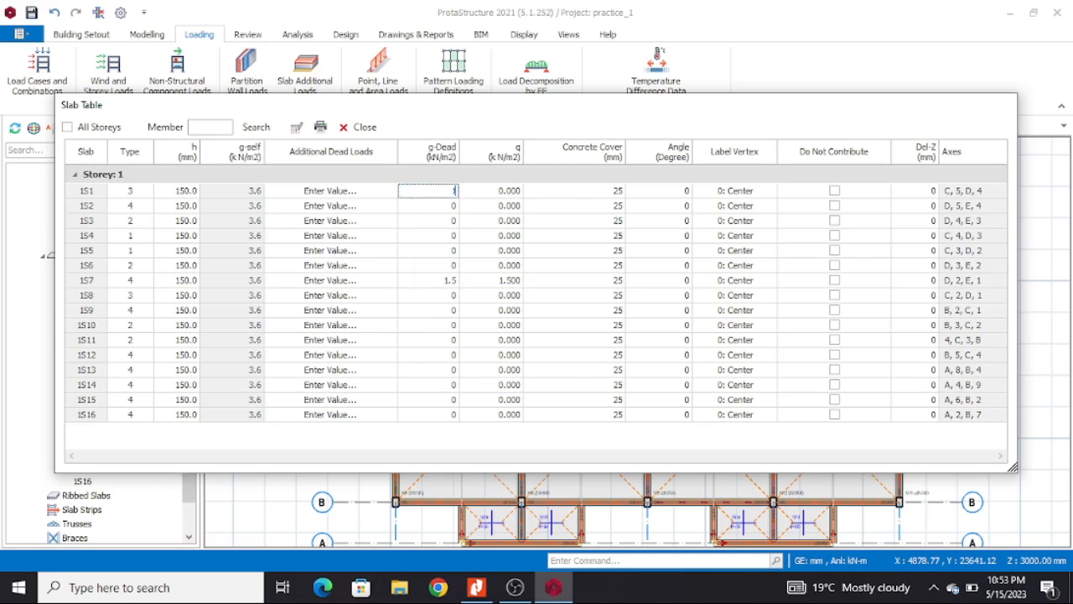
{"action": "left_click", "coordinate": [486, 222]}
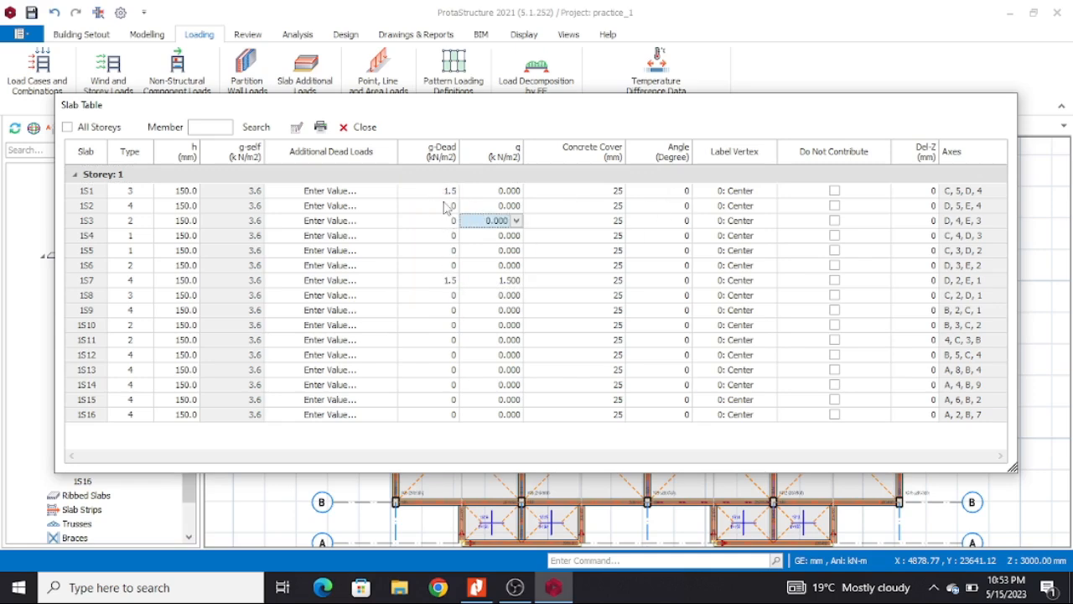
{"action": "left_click_drag", "start_coordinate": [442, 197], "coordinate": [450, 428]}
{"action": "type", "text": "1.5"}
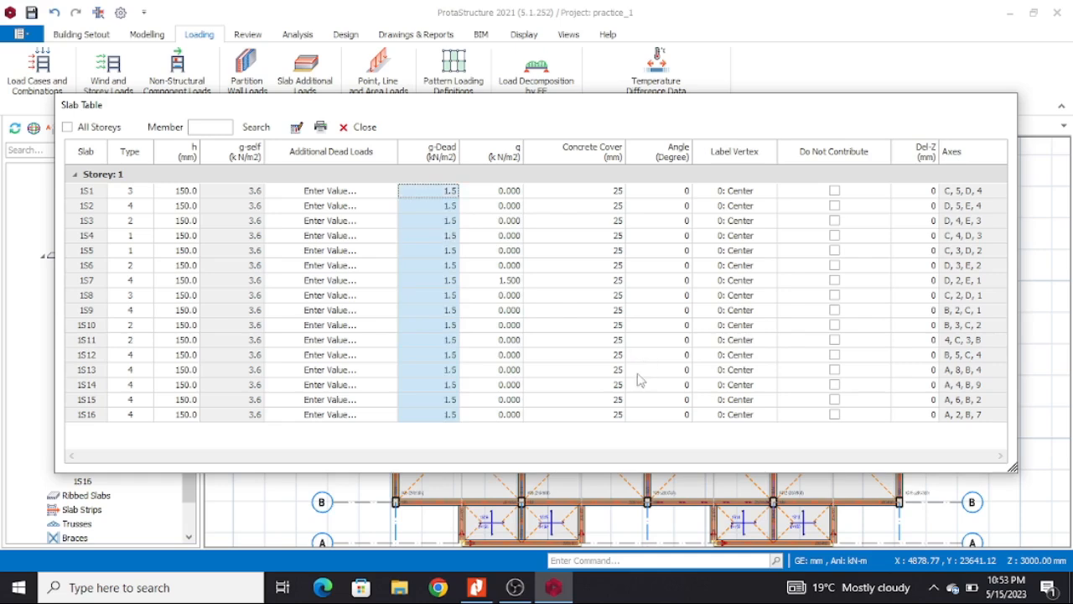
{"action": "left_click", "coordinate": [583, 312]}
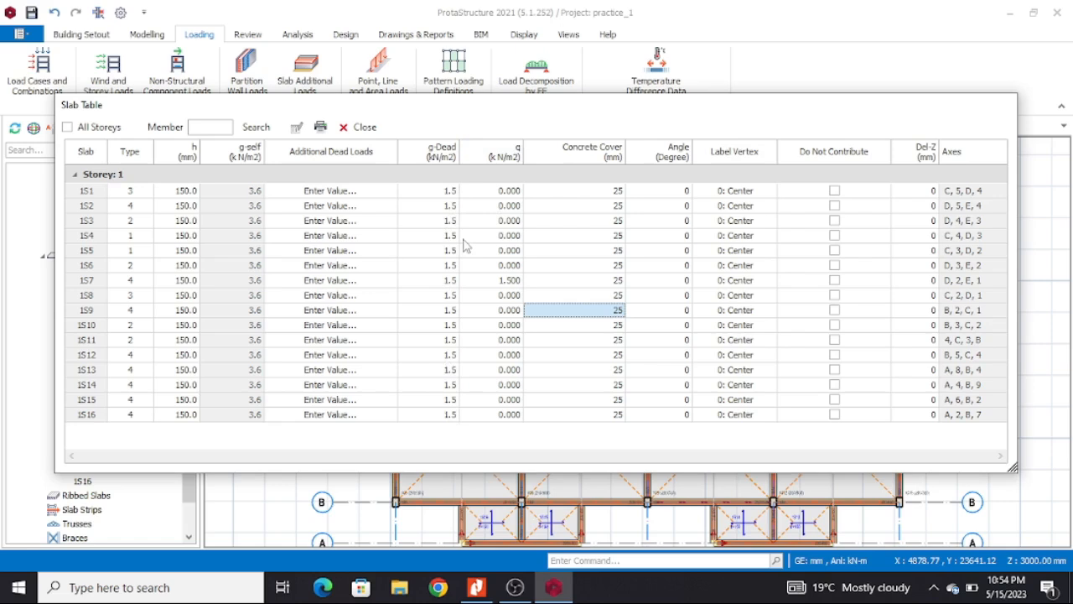
- Set the imposed load q of slabs 1S1 to 1S16 to 1.5 kN/m2, choosing General domestic use for 1S1
{"action": "left_click", "coordinate": [449, 194]}
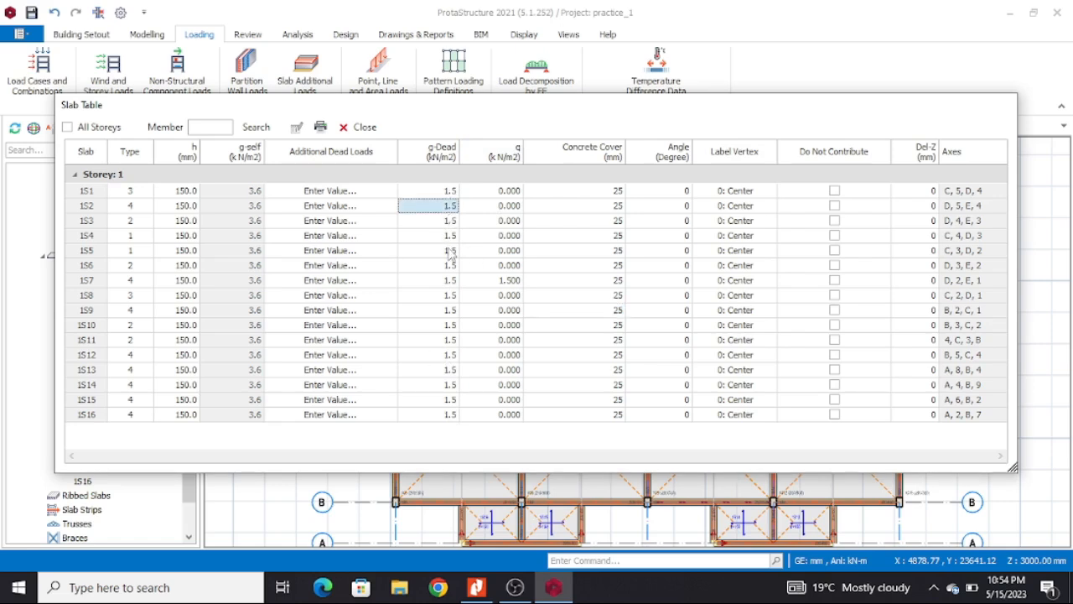
{"action": "left_click", "coordinate": [501, 251]}
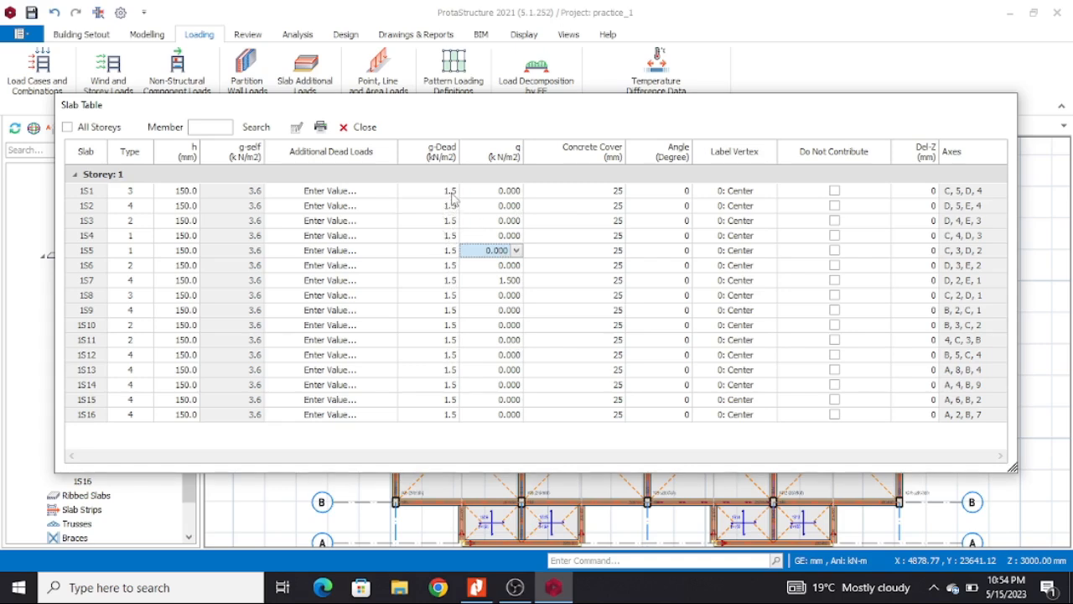
{"action": "left_click_drag", "start_coordinate": [502, 191], "coordinate": [487, 426]}
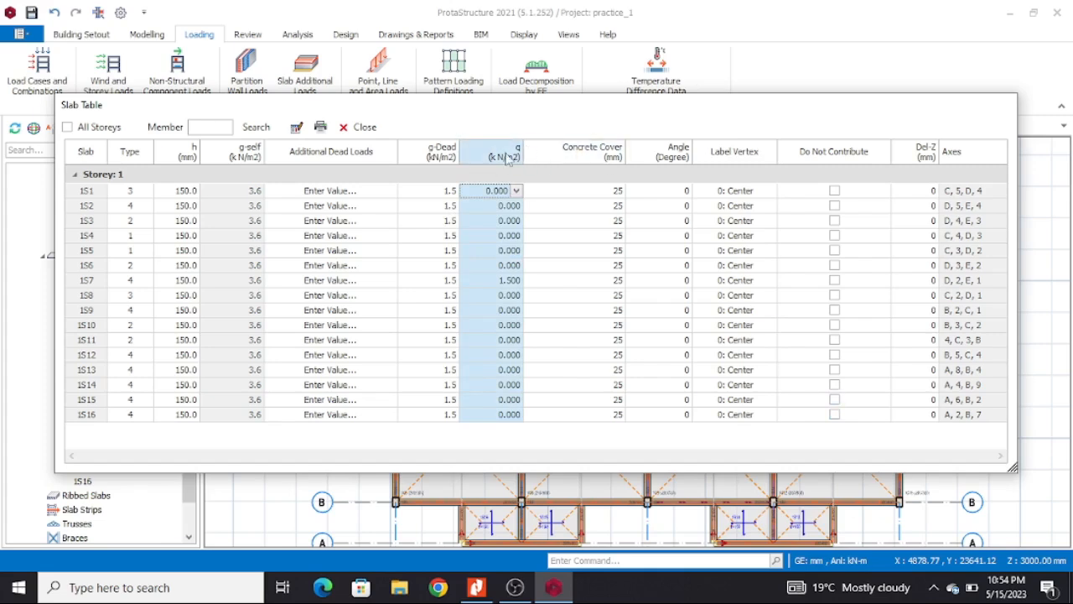
{"action": "left_click", "coordinate": [570, 220]}
{"action": "left_click", "coordinate": [520, 193]}
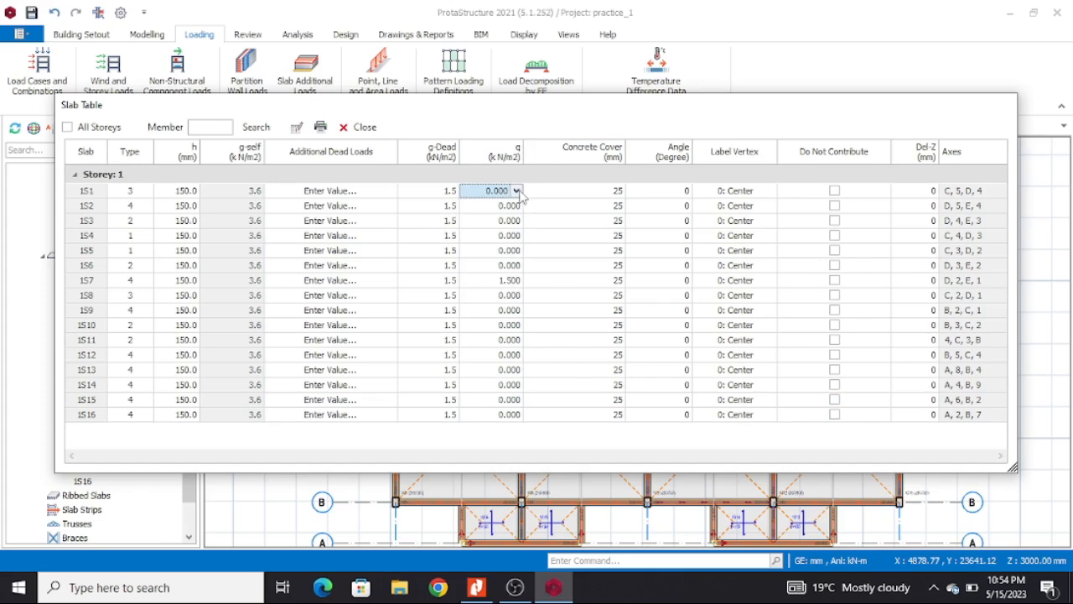
{"action": "left_click", "coordinate": [518, 191]}
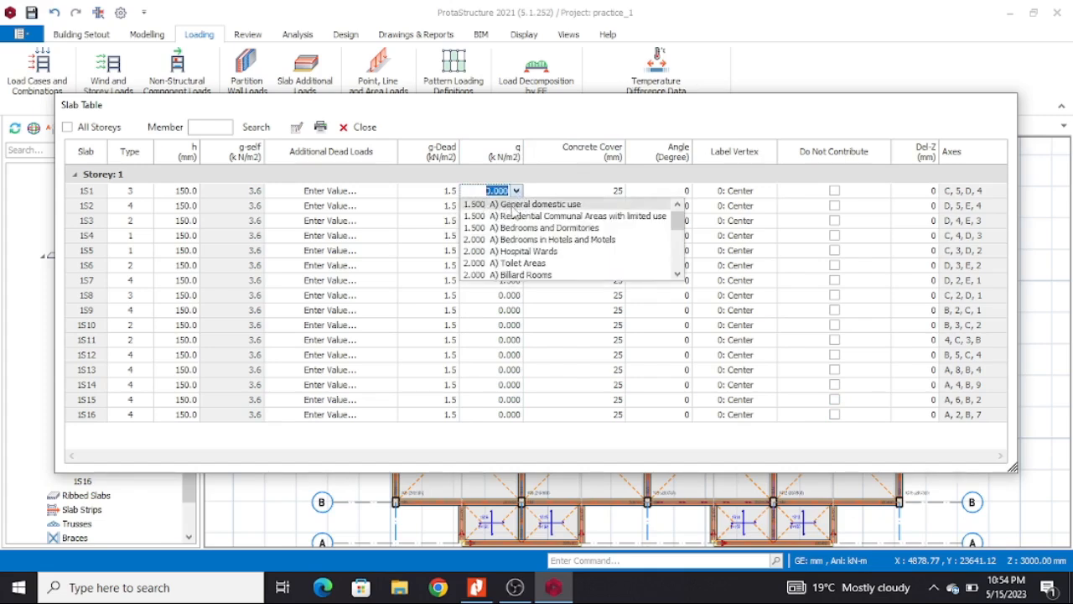
{"action": "left_click", "coordinate": [510, 206]}
{"action": "left_click_drag", "start_coordinate": [498, 207], "coordinate": [496, 461]}
{"action": "type", "text": "1.500"}
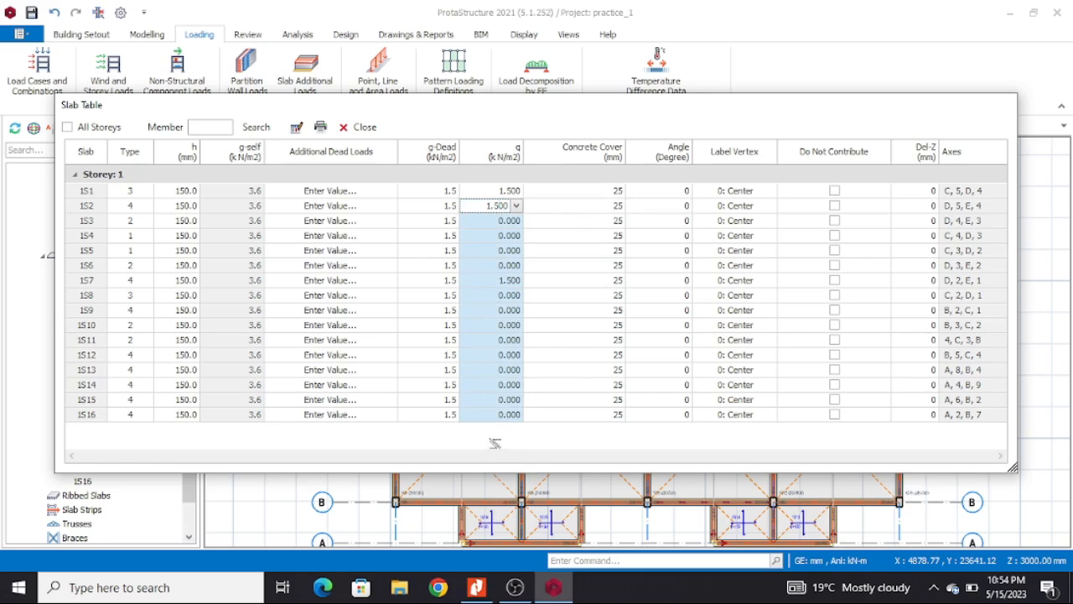
{"action": "left_click", "coordinate": [570, 295]}
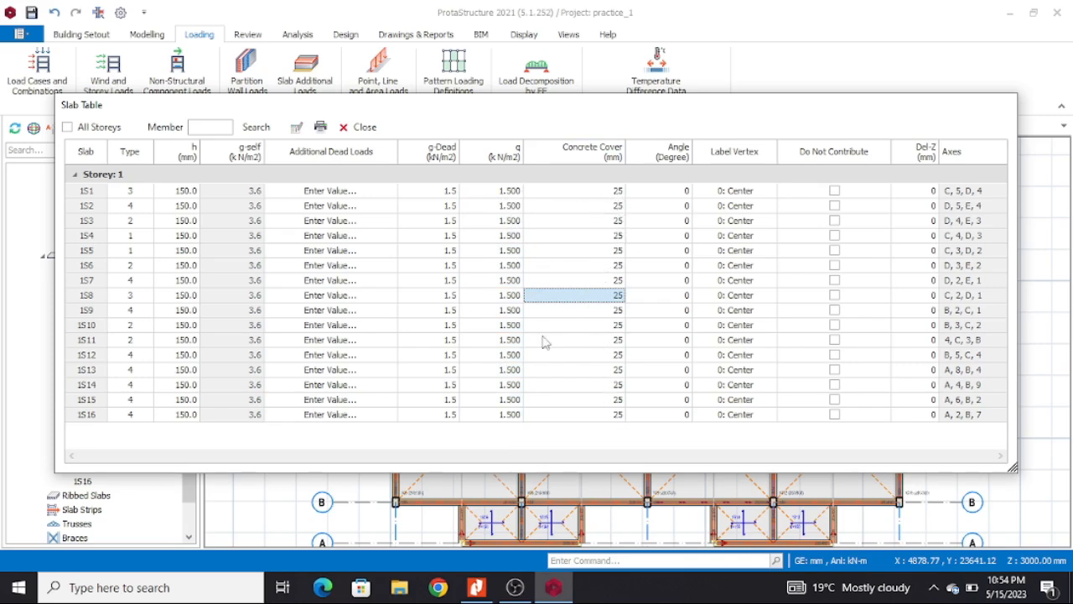
- Close the slab table and set the dead load of slab 1S1, between axes 4–5 and C–D, to 1.2 kN/m2
{"action": "left_click", "coordinate": [364, 127]}
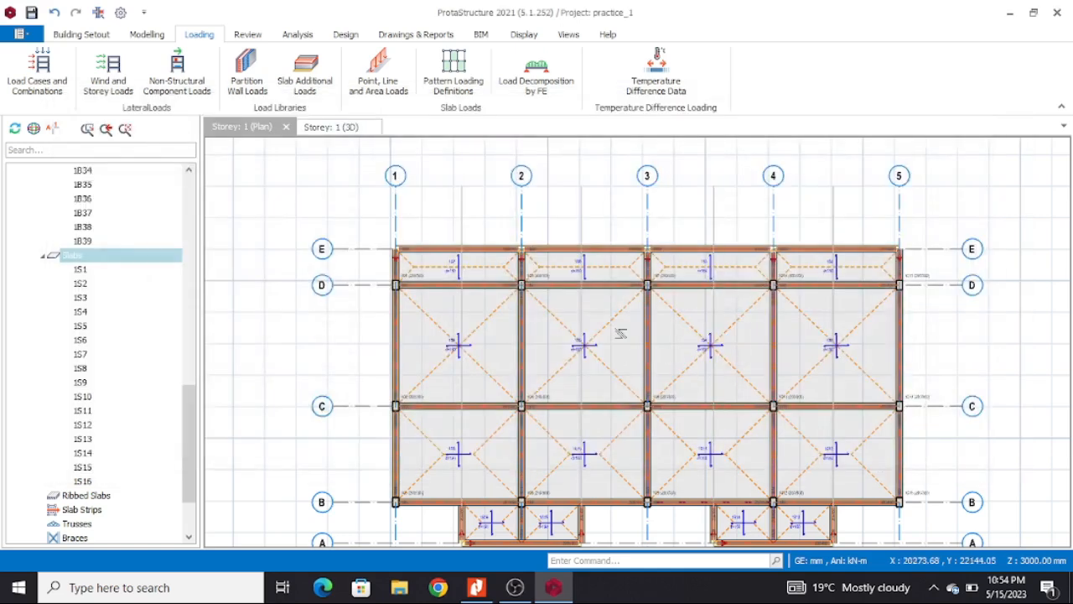
{"action": "scroll", "coordinate": [679, 383], "scroll_direction": "down", "scroll_amount": 3}
{"action": "scroll", "coordinate": [725, 379], "scroll_direction": "up", "scroll_amount": 5}
{"action": "scroll", "coordinate": [725, 379], "scroll_direction": "up", "scroll_amount": 2}
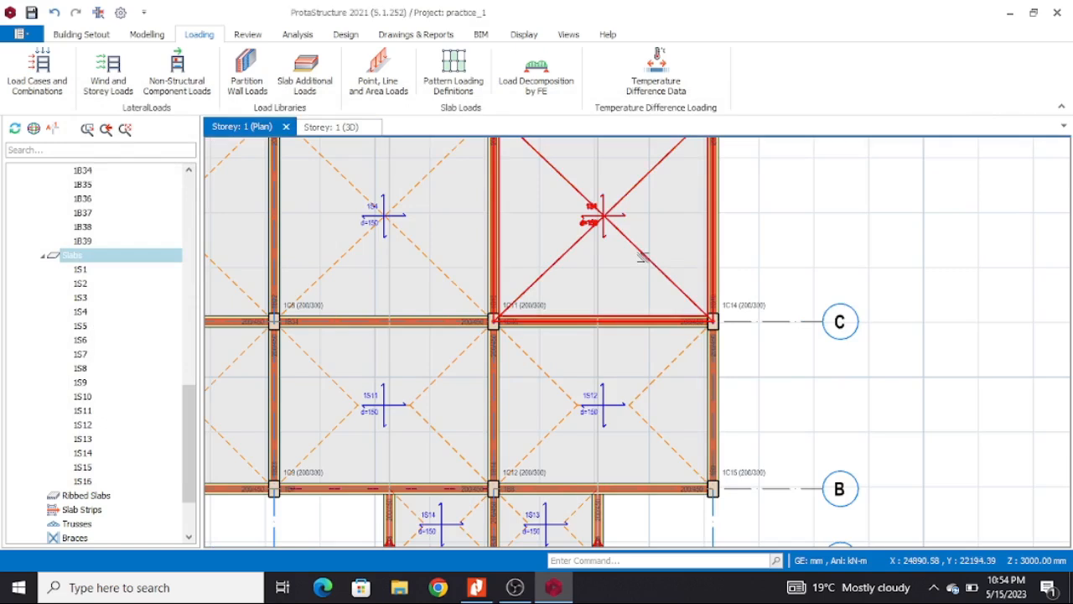
{"action": "right_click", "coordinate": [643, 257]}
{"action": "left_click", "coordinate": [717, 272]}
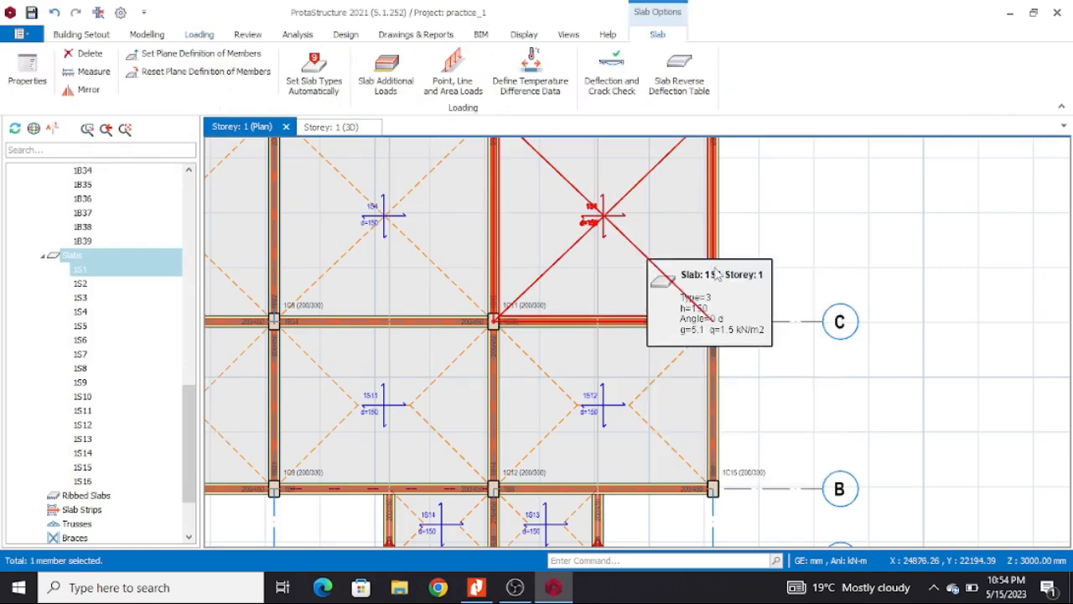
{"action": "left_click", "coordinate": [972, 185]}
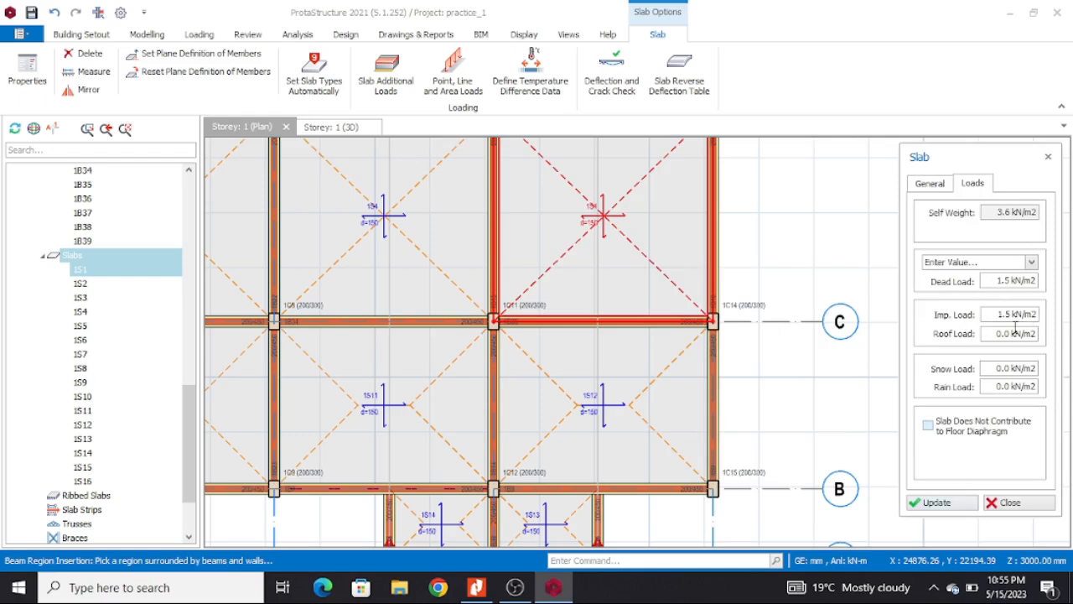
{"action": "left_click_drag", "start_coordinate": [996, 282], "coordinate": [1038, 282]}
{"action": "type", "text": "1"}
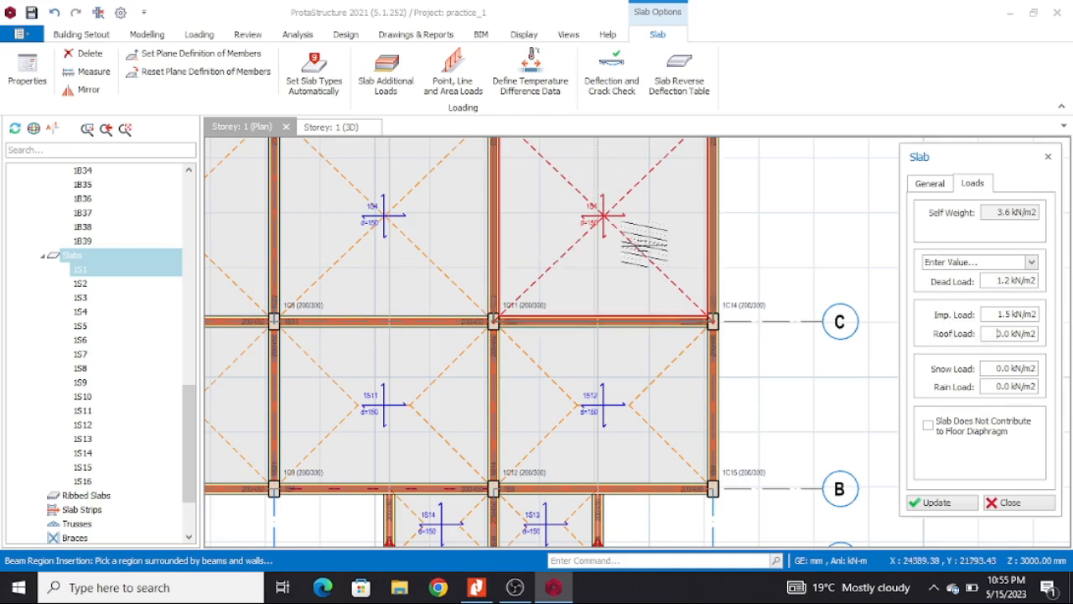
- Apply the load change to slab 1S1, close its properties, and clear the slab selection
{"action": "scroll", "coordinate": [567, 321], "scroll_direction": "down", "scroll_amount": 2}
{"action": "scroll", "coordinate": [593, 254], "scroll_direction": "up", "scroll_amount": 3}
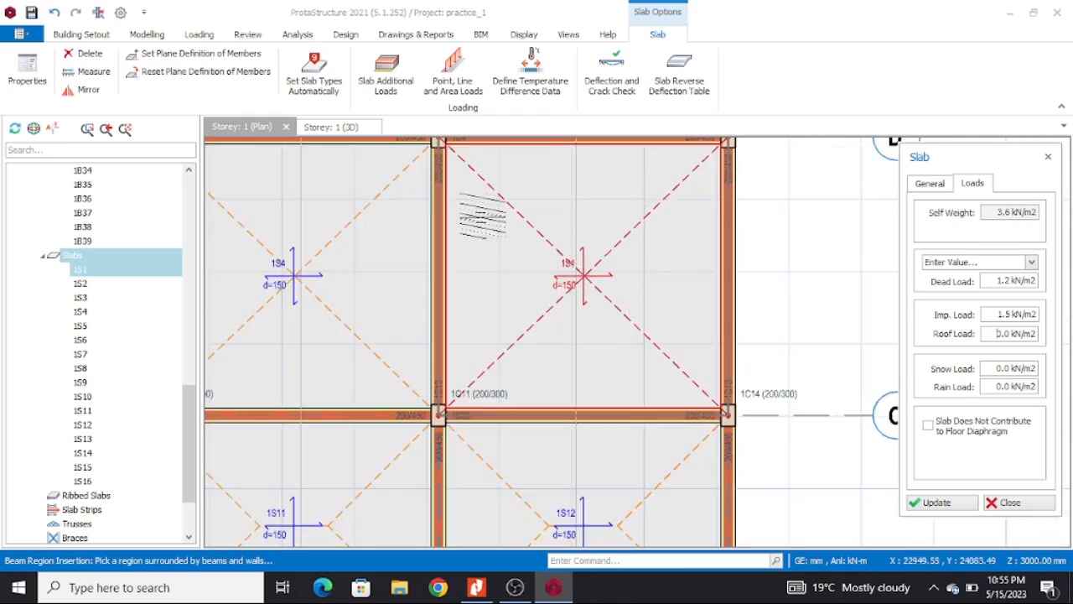
{"action": "scroll", "coordinate": [682, 300], "scroll_direction": "down", "scroll_amount": 1}
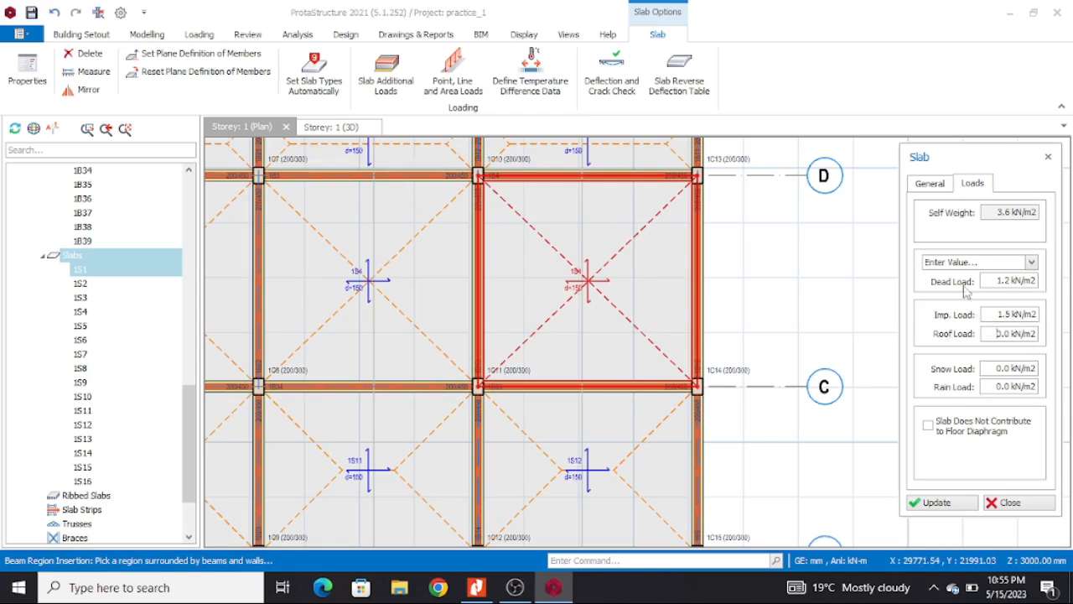
{"action": "scroll", "coordinate": [692, 292], "scroll_direction": "down", "scroll_amount": 5}
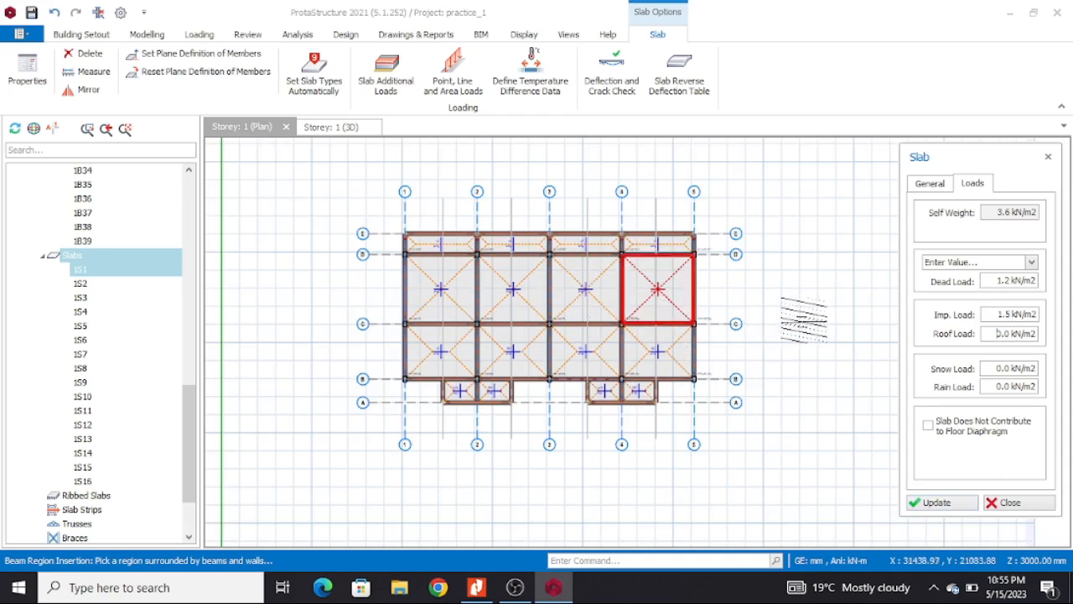
{"action": "left_click", "coordinate": [937, 508]}
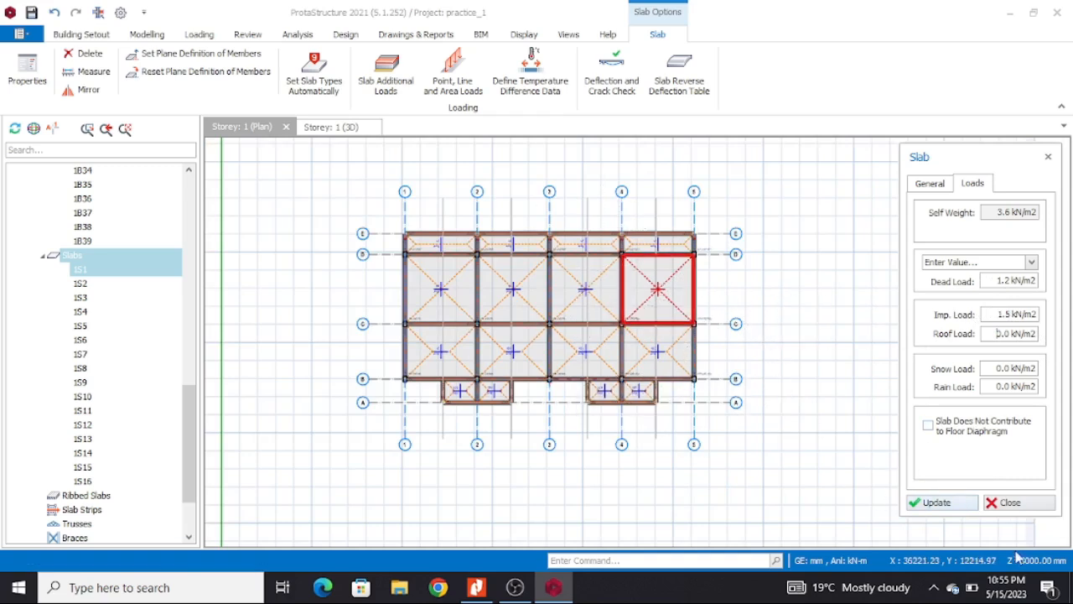
{"action": "left_click", "coordinate": [957, 508]}
{"action": "left_click", "coordinate": [1042, 506]}
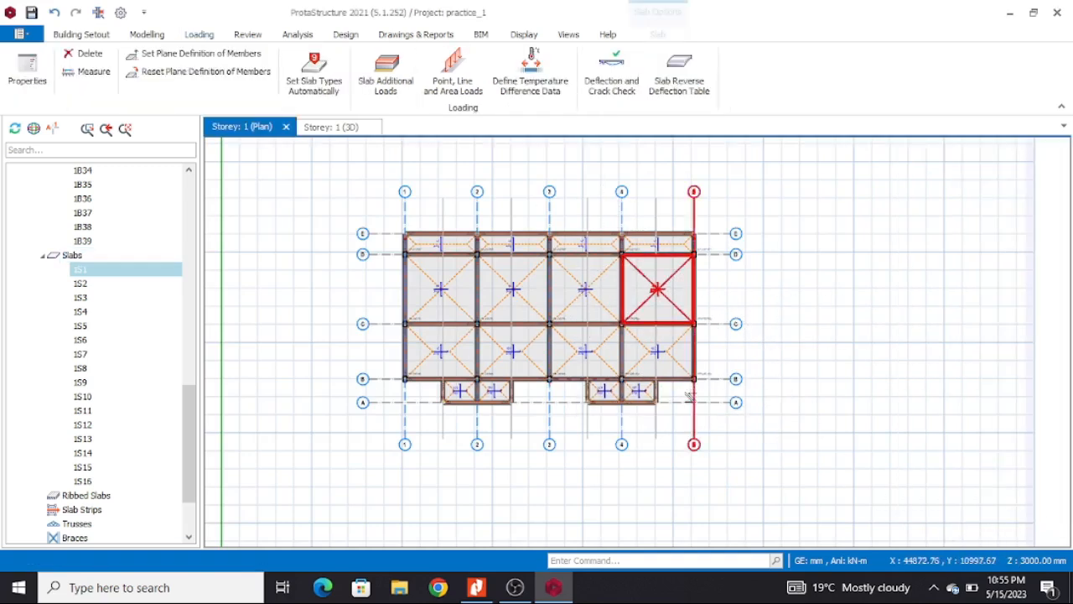
{"action": "scroll", "coordinate": [781, 339], "scroll_direction": "up", "scroll_amount": 4}
{"action": "key", "text": "Escape"}
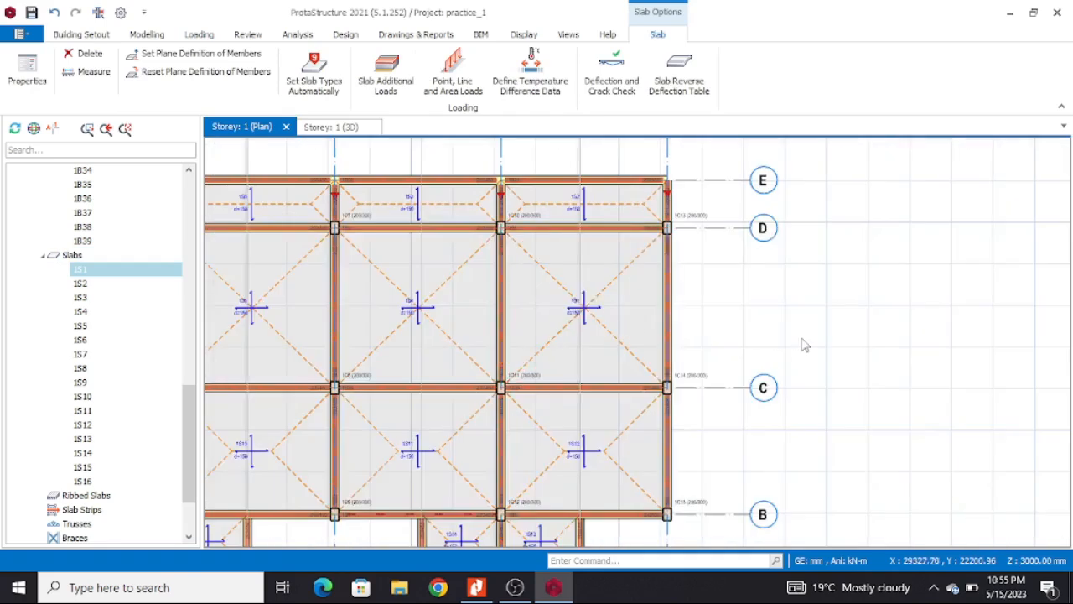
{"action": "scroll", "coordinate": [800, 342], "scroll_direction": "down", "scroll_amount": 3}
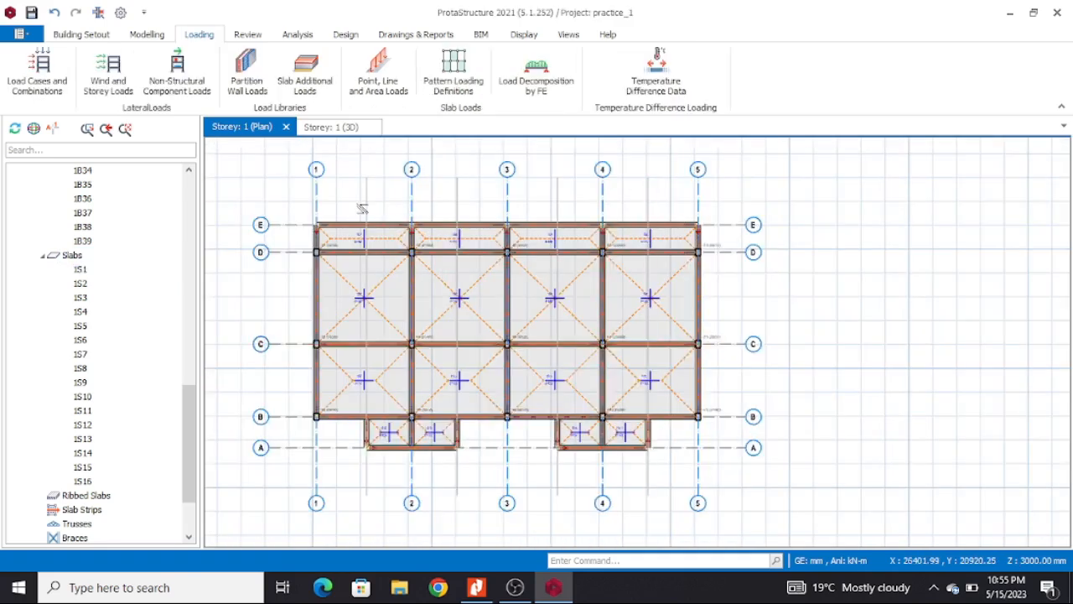
- Show the storey 1 model in 3D and inspect its wall loads and slabs from all sides
{"action": "left_click", "coordinate": [346, 131]}
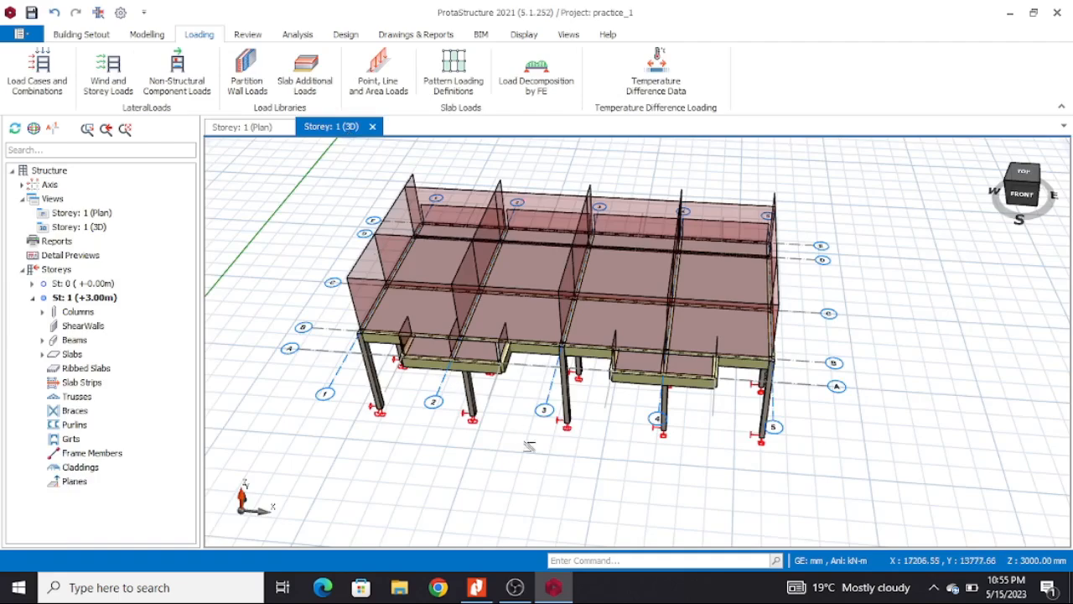
{"action": "middle_click_drag", "start_coordinate": [536, 462], "coordinate": [682, 448]}
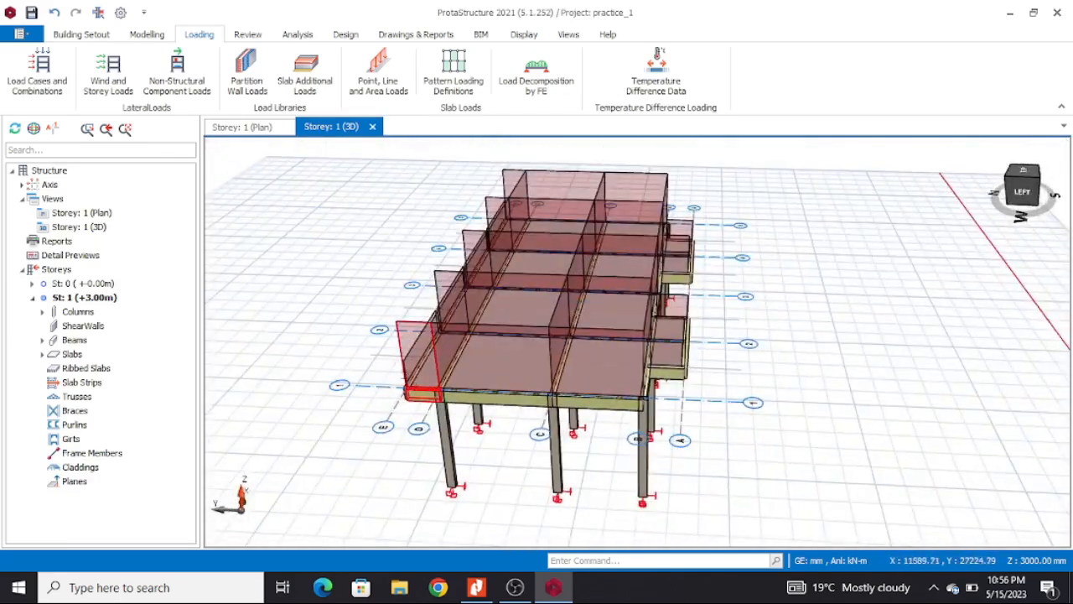
{"action": "middle_click_drag", "start_coordinate": [317, 385], "coordinate": [466, 375]}
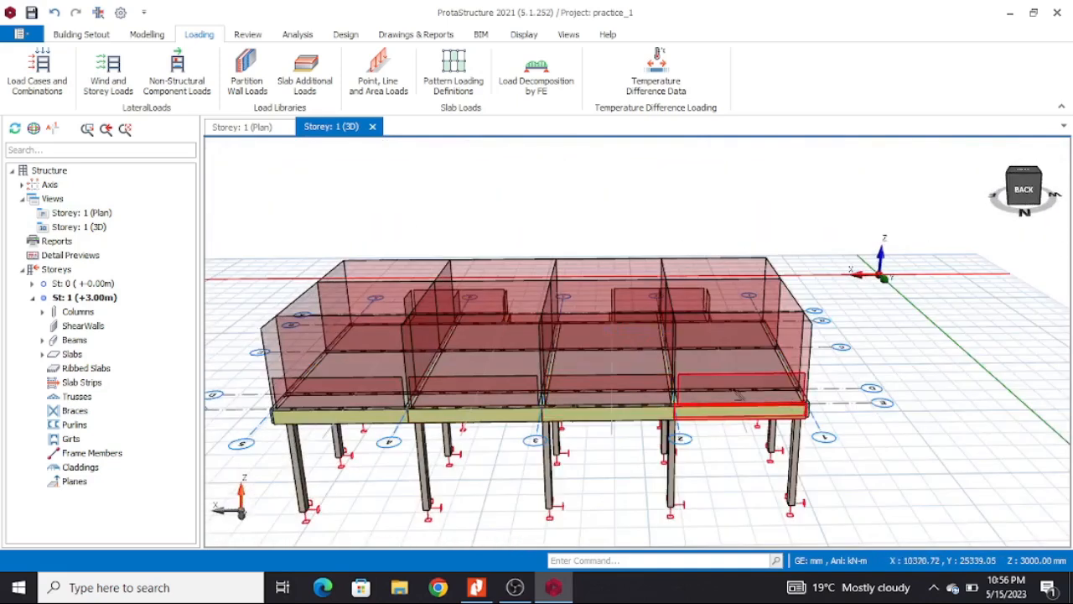
{"action": "middle_click_drag", "start_coordinate": [290, 234], "coordinate": [648, 227]}
{"action": "scroll", "coordinate": [648, 226], "scroll_direction": "down", "scroll_amount": 4}
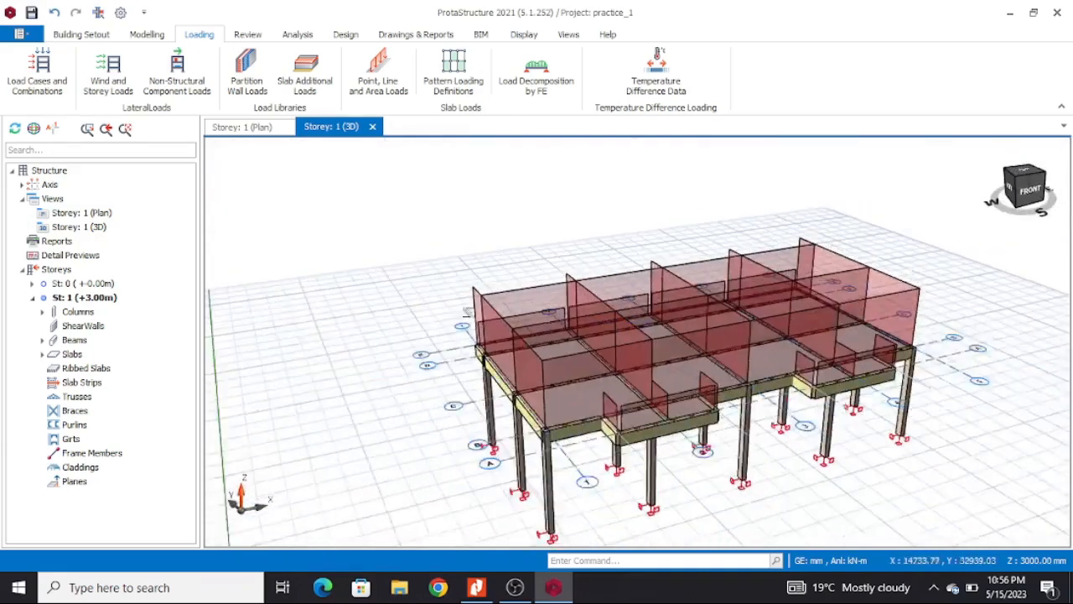
- Switch to Nitro Pro, review the beam layout in the structural design notes, and return to ProtaStructure
{"action": "left_click", "coordinate": [477, 587]}
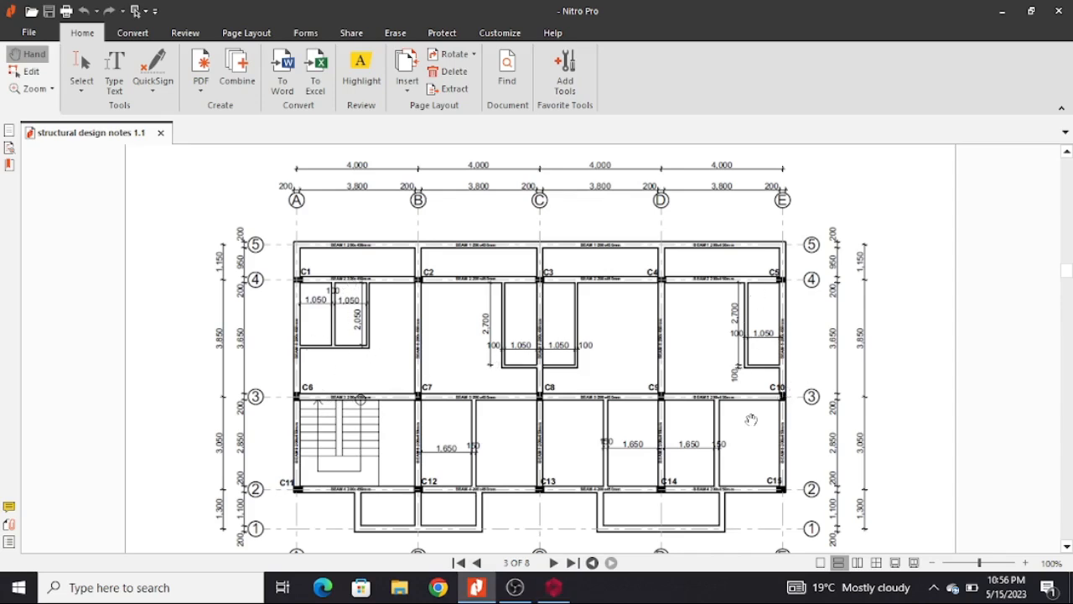
{"action": "scroll", "coordinate": [597, 379], "scroll_direction": "down", "scroll_amount": 3}
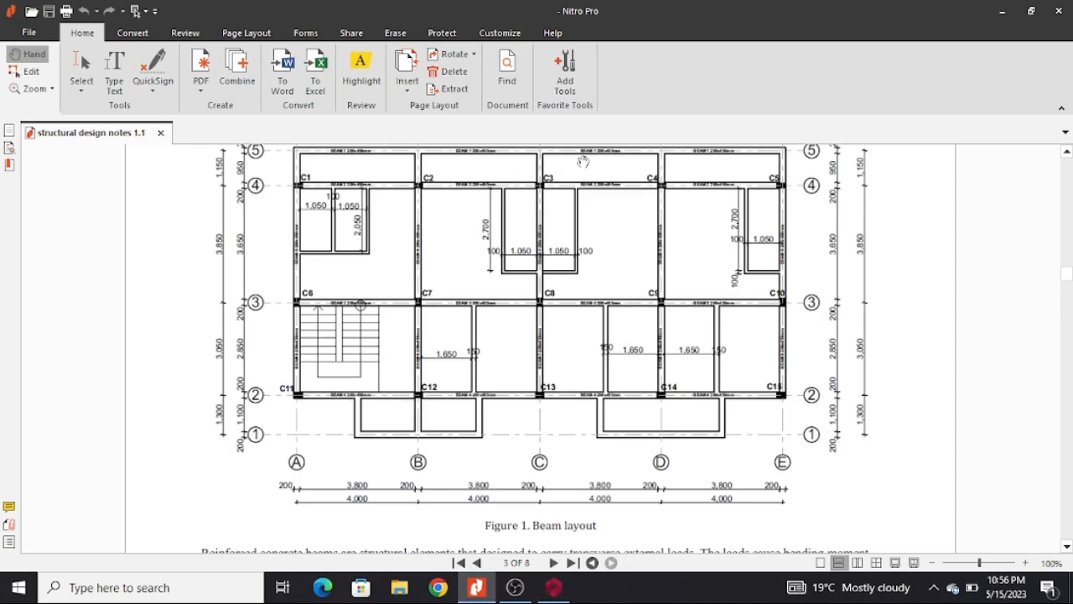
{"action": "left_click", "coordinate": [553, 588]}
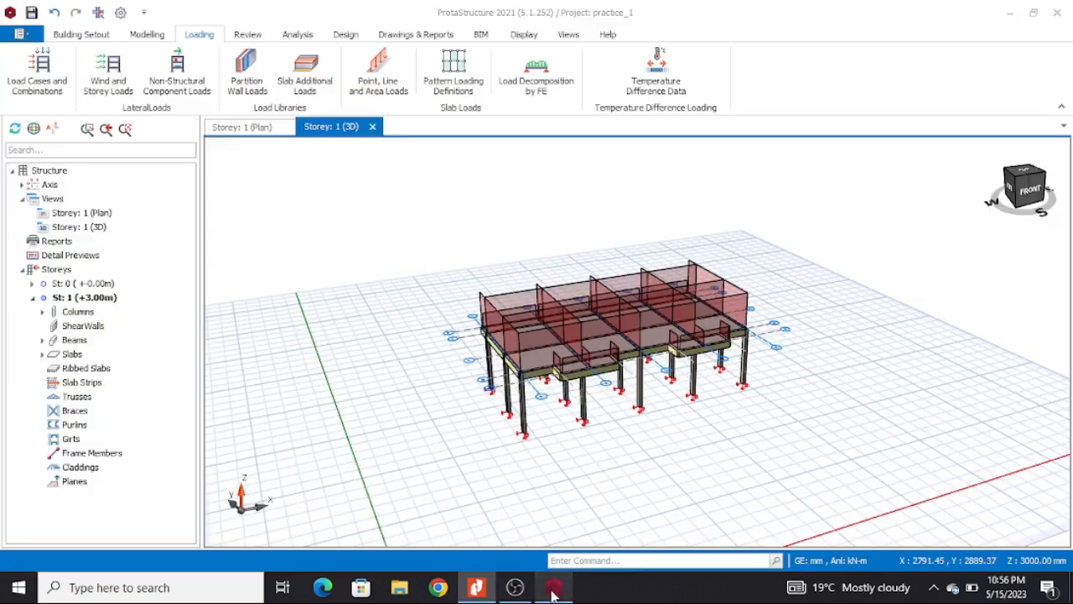
- Examine the wall loads on the storey 1 beams in 3D, including beams 1B33 and 1B32 and the two balconies
{"action": "scroll", "coordinate": [746, 369], "scroll_direction": "down", "scroll_amount": 2}
{"action": "scroll", "coordinate": [746, 369], "scroll_direction": "up", "scroll_amount": 4}
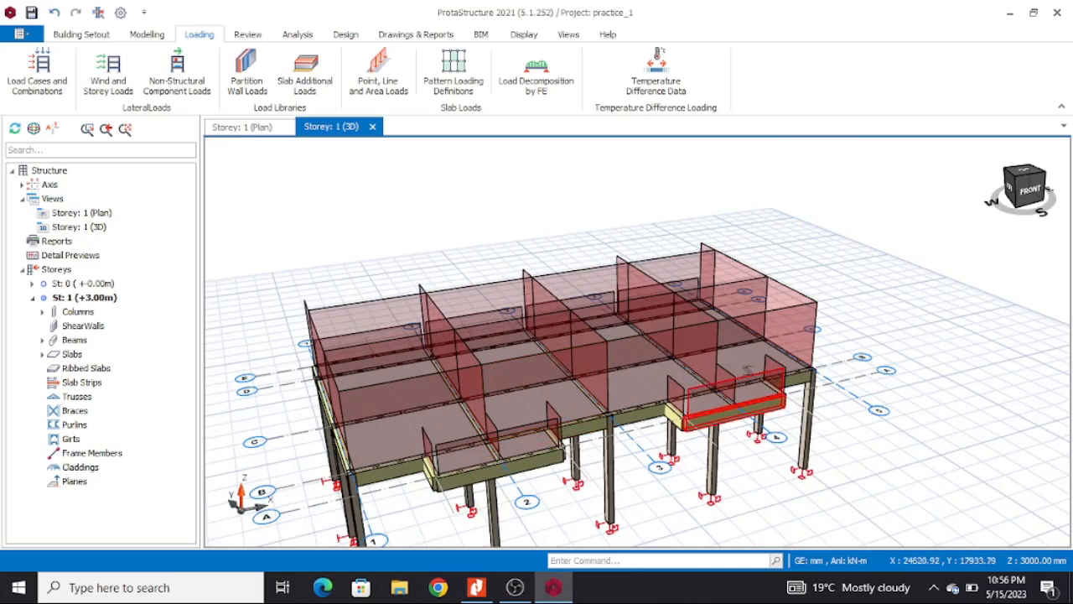
{"action": "scroll", "coordinate": [747, 370], "scroll_direction": "down", "scroll_amount": 3}
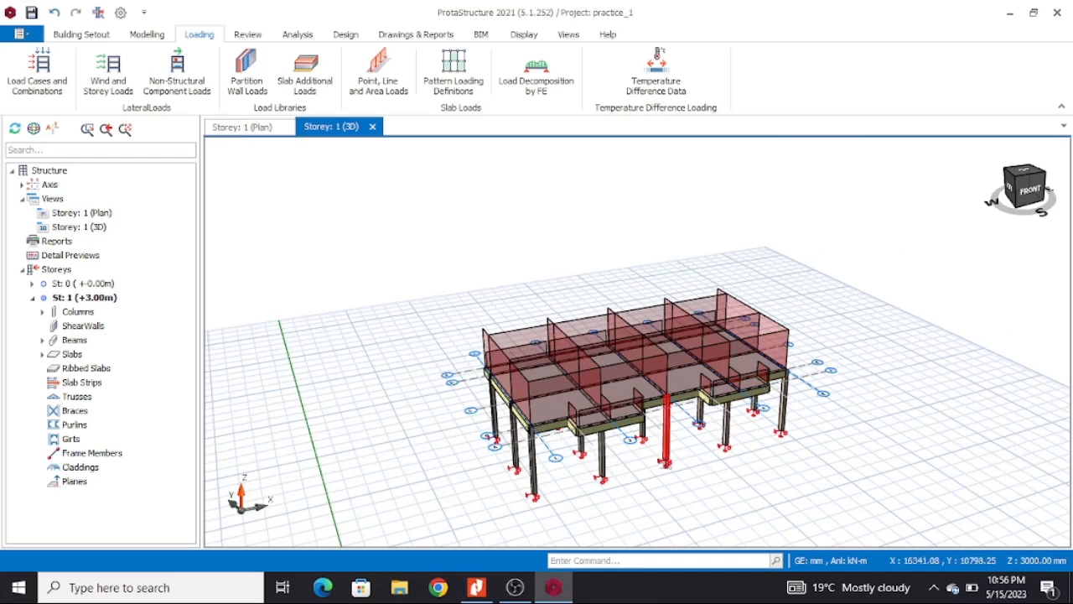
{"action": "scroll", "coordinate": [587, 467], "scroll_direction": "up", "scroll_amount": 2}
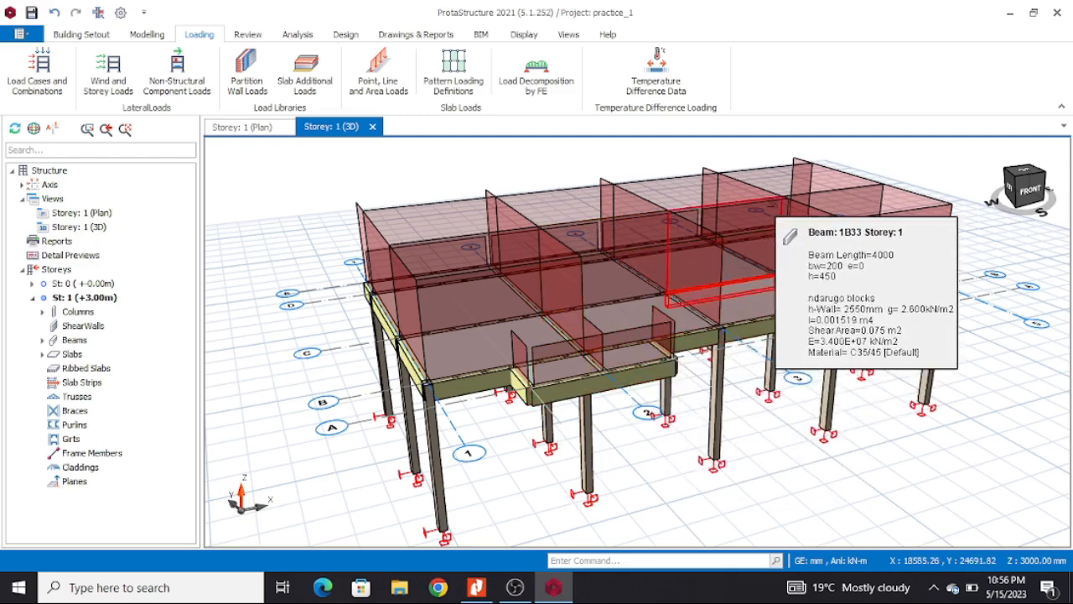
{"action": "scroll", "coordinate": [649, 406], "scroll_direction": "down", "scroll_amount": 1}
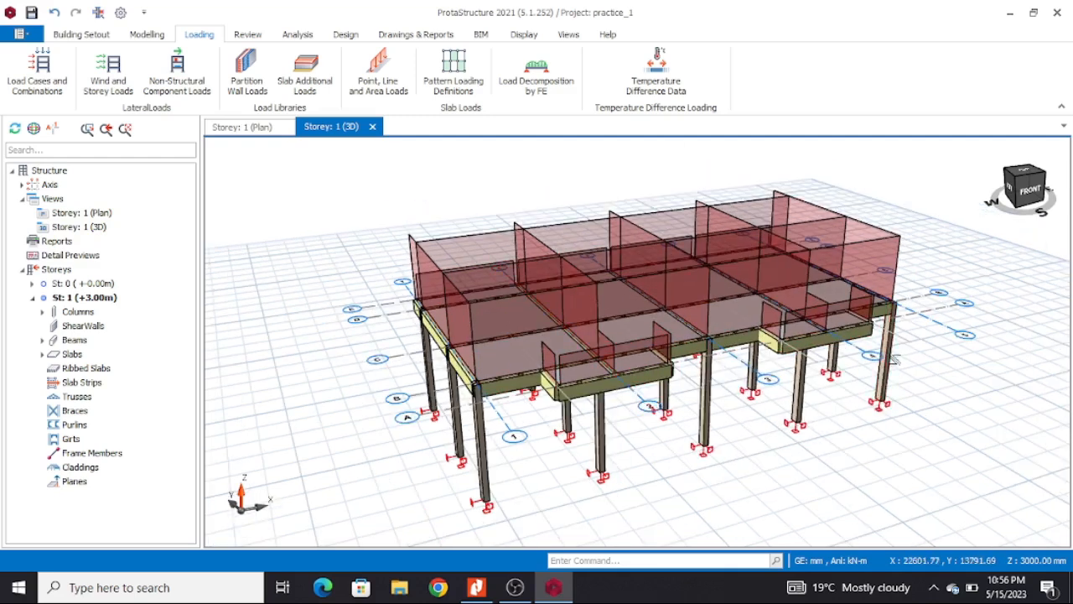
{"action": "scroll", "coordinate": [696, 411], "scroll_direction": "down", "scroll_amount": 1}
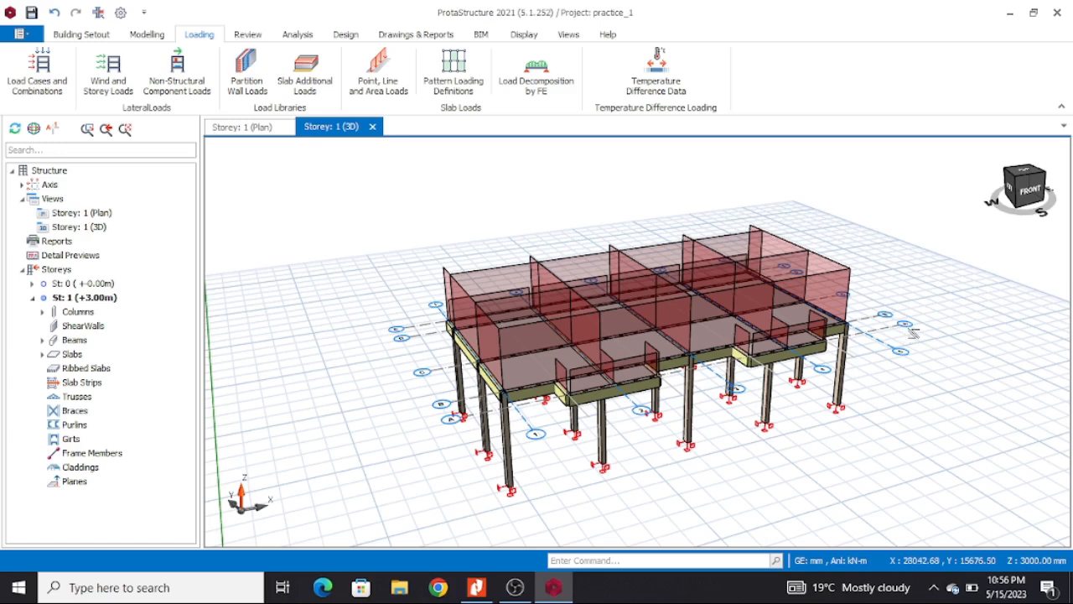
{"action": "scroll", "coordinate": [782, 377], "scroll_direction": "down", "scroll_amount": 2}
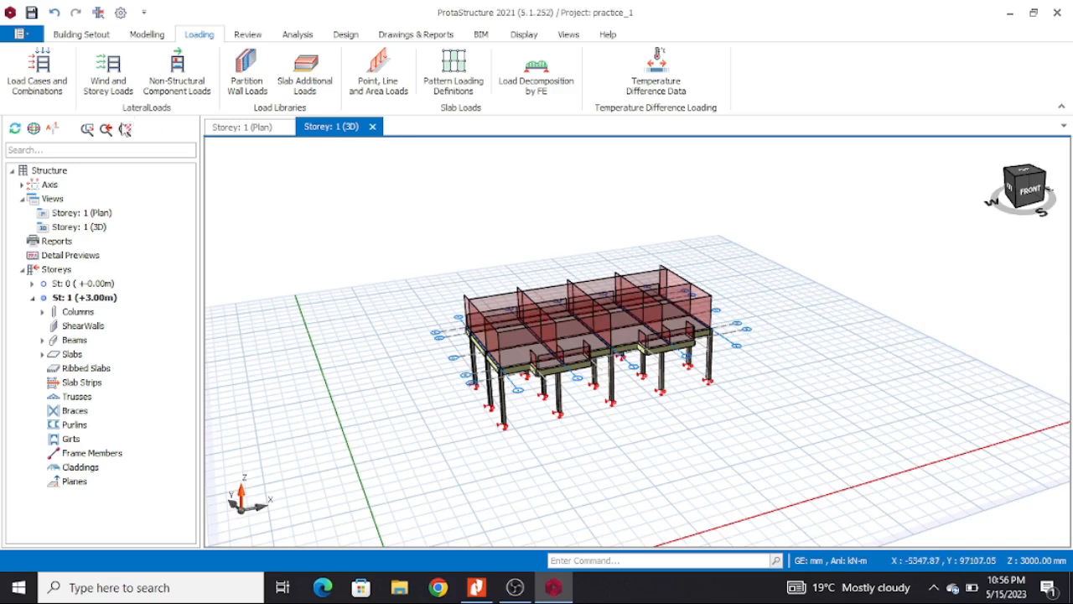
{"action": "scroll", "coordinate": [452, 408], "scroll_direction": "up", "scroll_amount": 1}
{"action": "scroll", "coordinate": [528, 398], "scroll_direction": "up", "scroll_amount": 2}
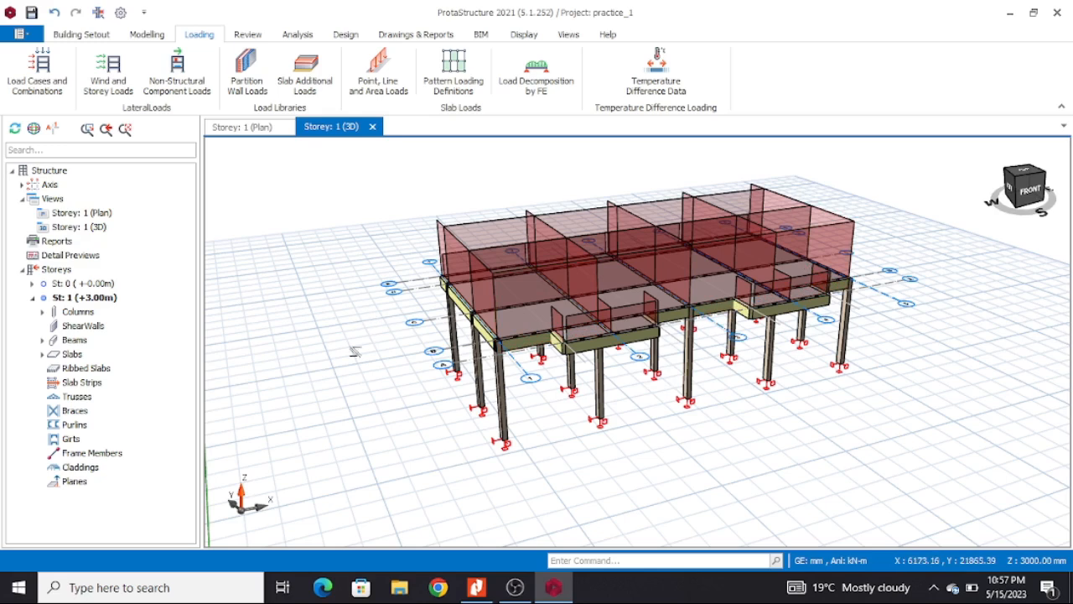
{"action": "scroll", "coordinate": [431, 431], "scroll_direction": "down", "scroll_amount": 1}
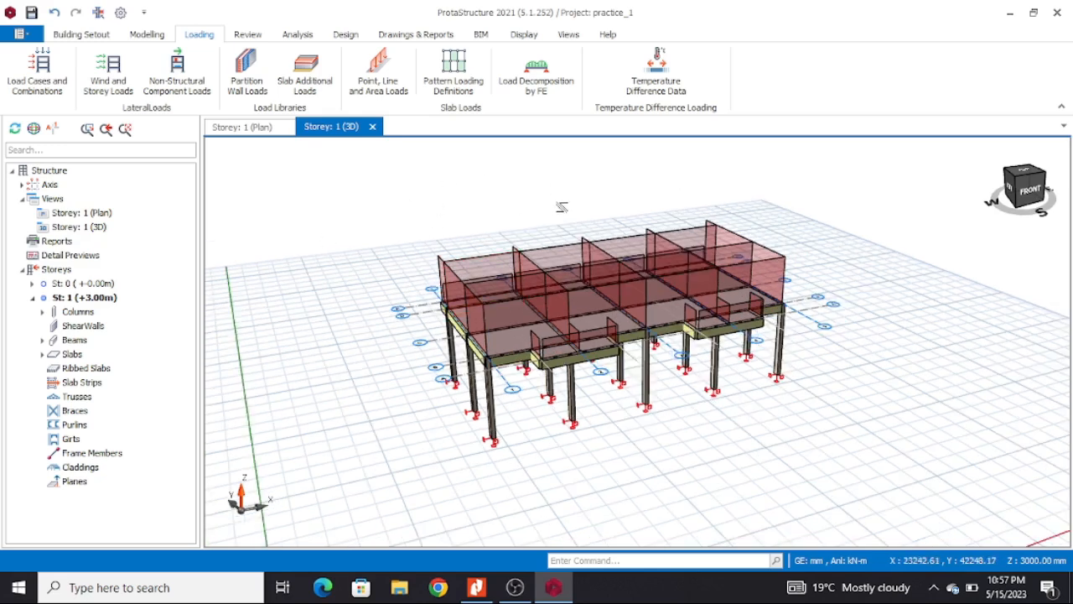
{"action": "scroll", "coordinate": [486, 323], "scroll_direction": "up", "scroll_amount": 3}
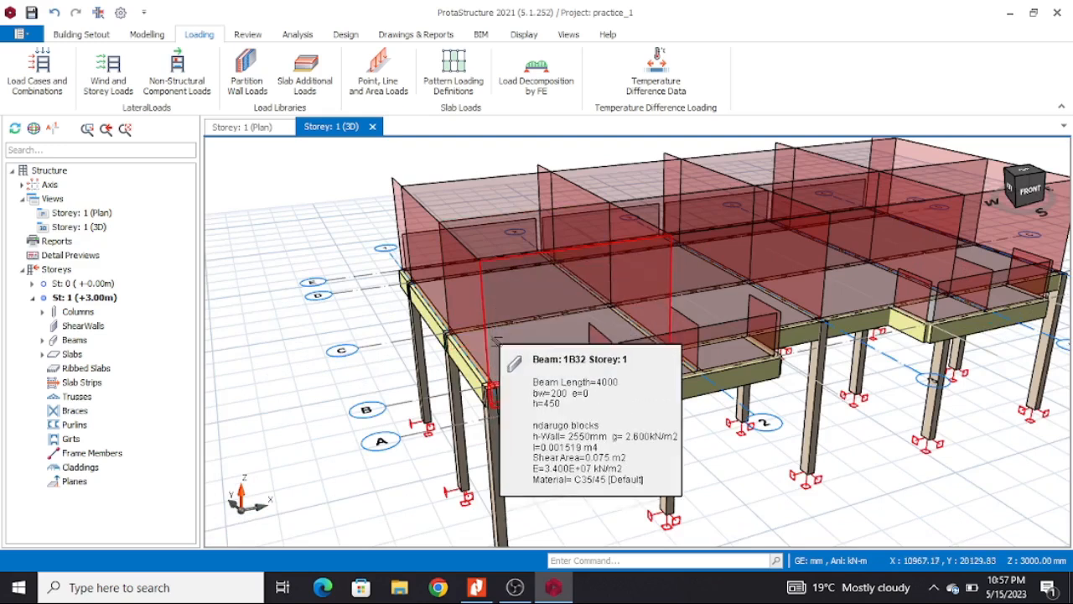
{"action": "scroll", "coordinate": [872, 205], "scroll_direction": "down", "scroll_amount": 2}
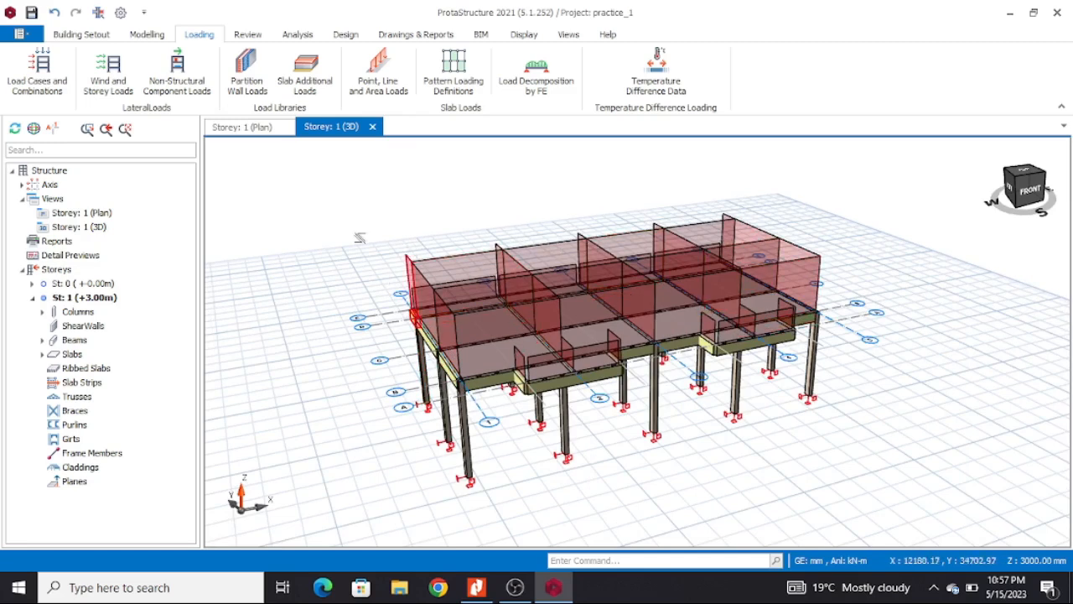
- Start the Insert Storey operation to add storeys to the building
{"action": "left_click", "coordinate": [86, 37]}
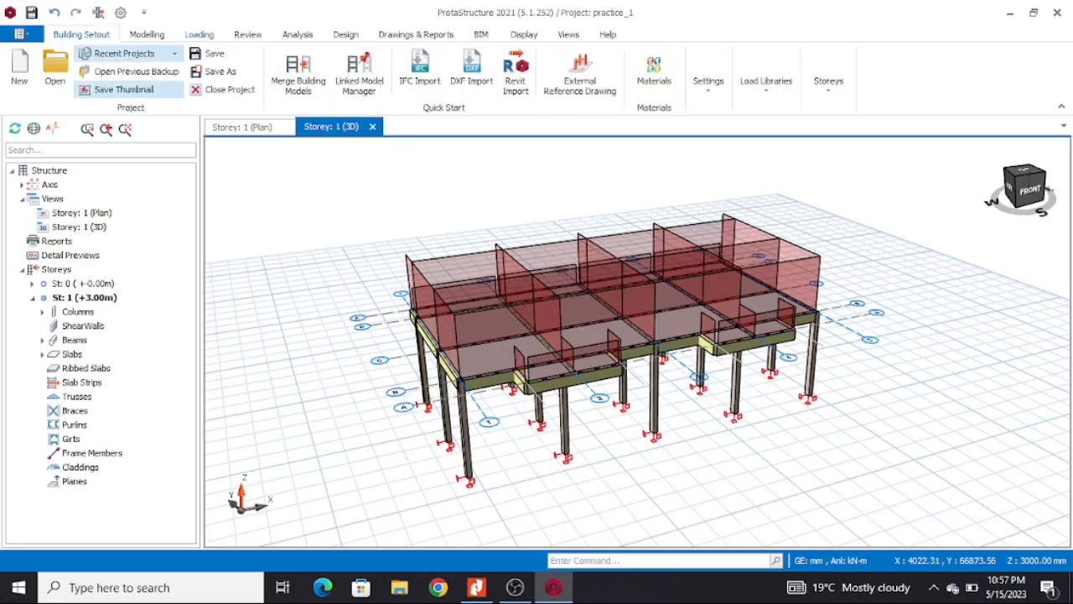
{"action": "left_click", "coordinate": [839, 92]}
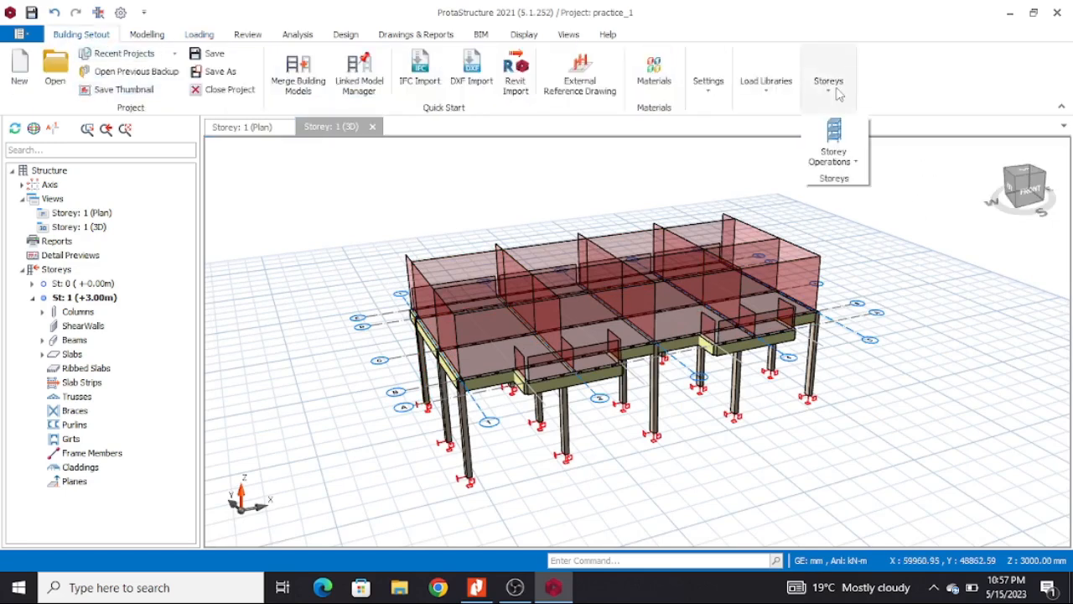
{"action": "left_click", "coordinate": [845, 154]}
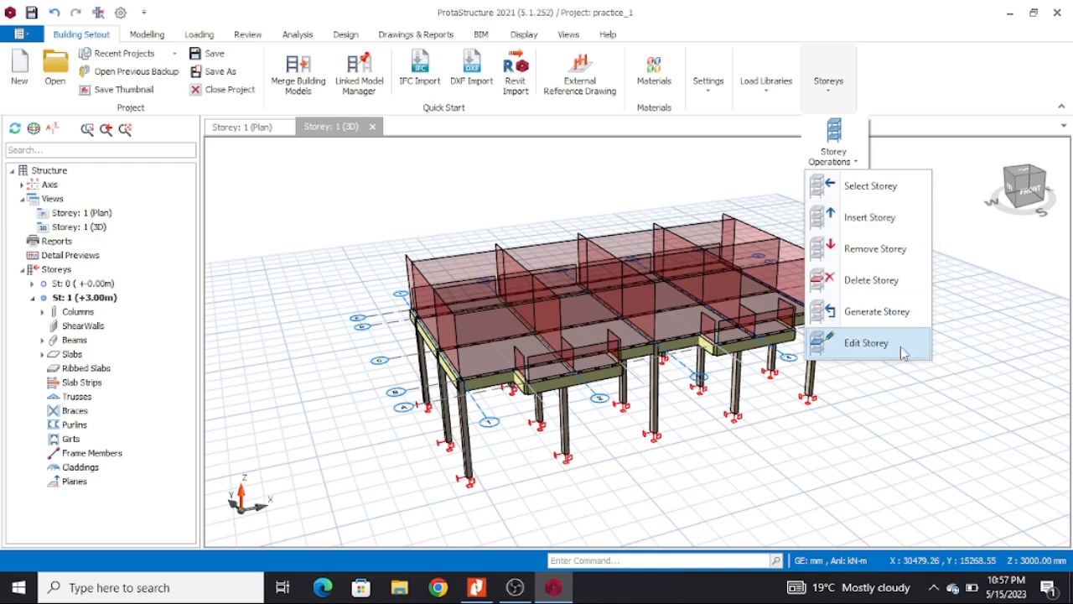
{"action": "left_click", "coordinate": [889, 221]}
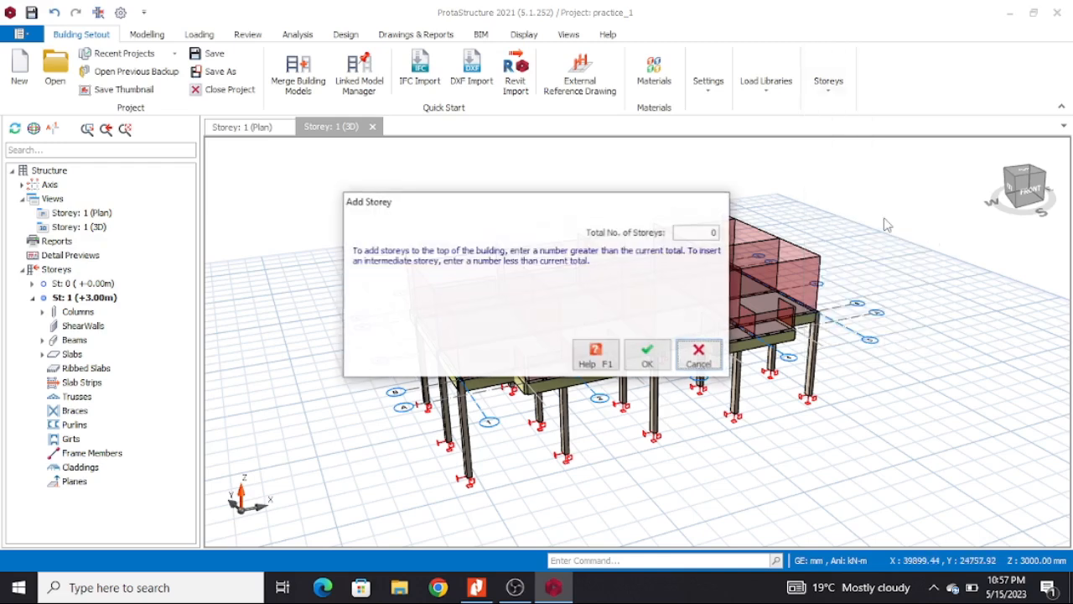
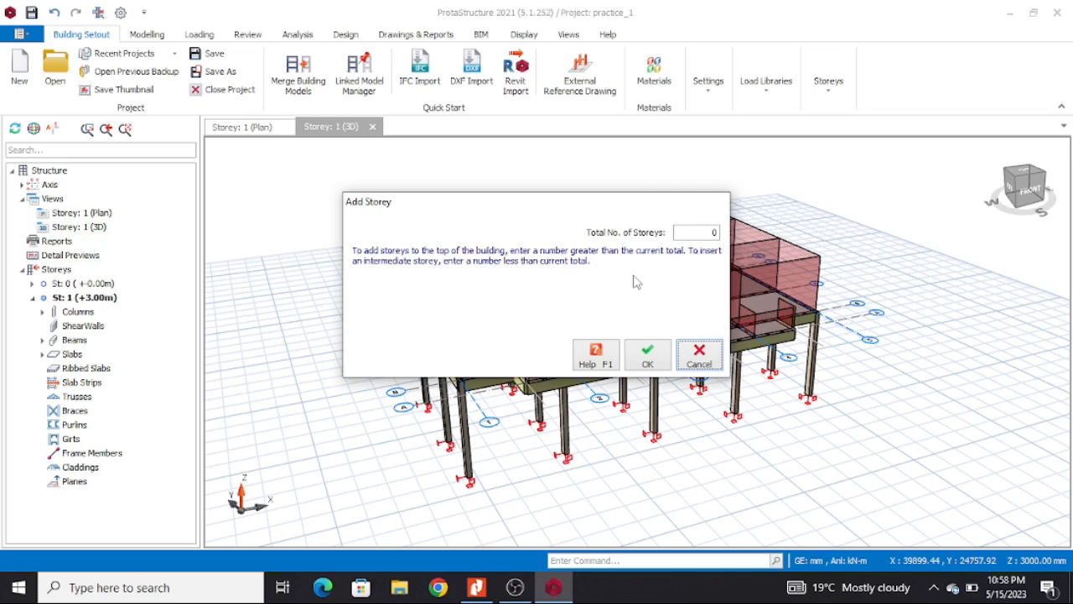
- Set the building's total number of storeys to 6 and accept that the insertion cannot be undone
{"action": "left_click", "coordinate": [701, 233]}
{"action": "left_click", "coordinate": [647, 354]}
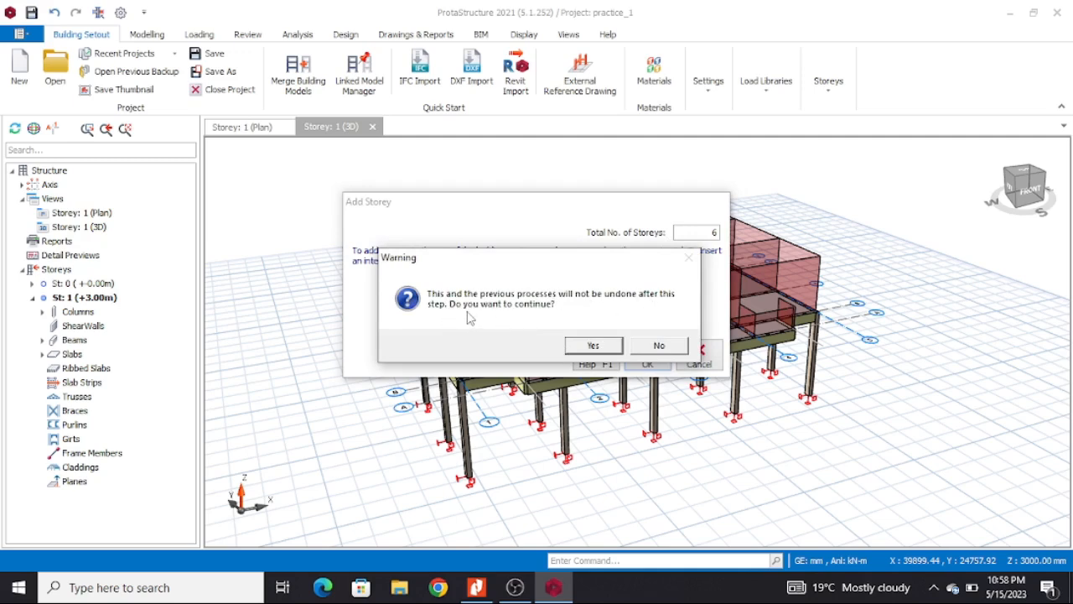
{"action": "left_click", "coordinate": [593, 348]}
{"action": "scroll", "coordinate": [659, 369], "scroll_direction": "up", "scroll_amount": 5}
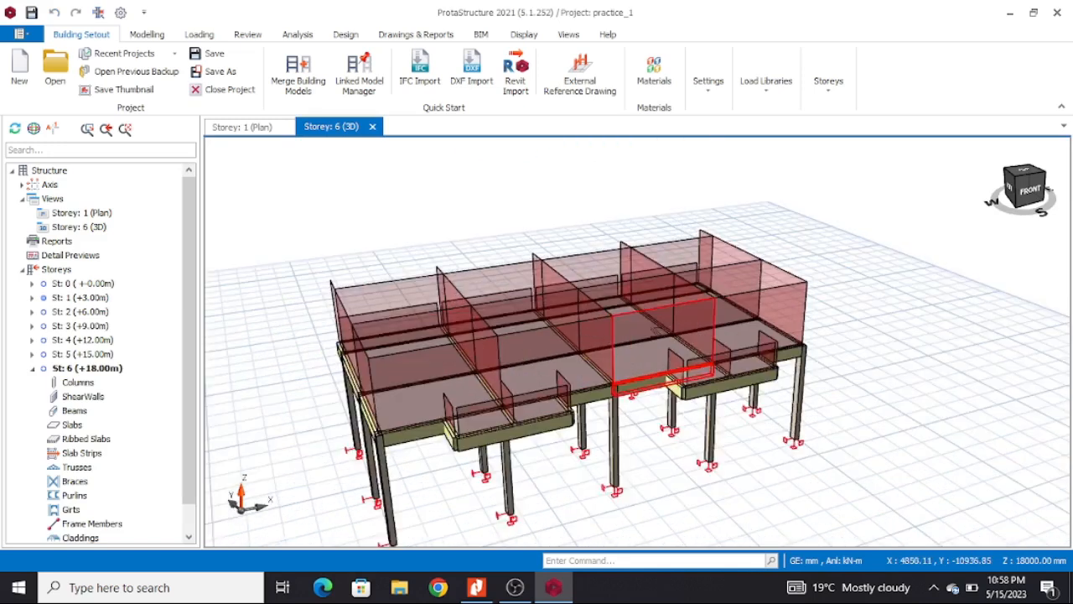
{"action": "scroll", "coordinate": [641, 371], "scroll_direction": "down", "scroll_amount": 4}
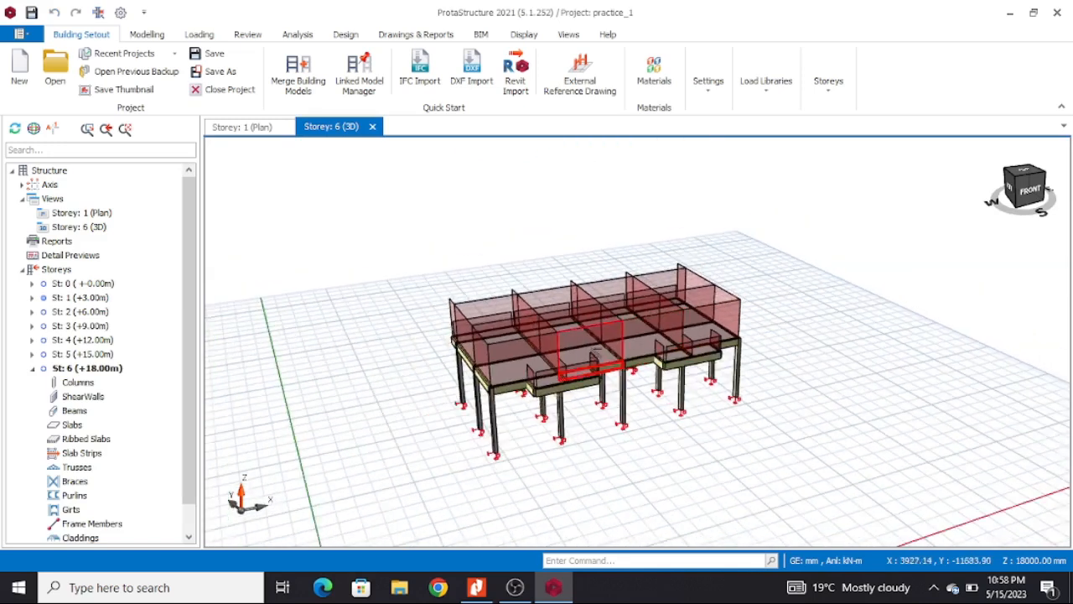
- Open the Edit Storey table for the building's storeys
{"action": "left_click", "coordinate": [839, 88]}
{"action": "left_click", "coordinate": [842, 133]}
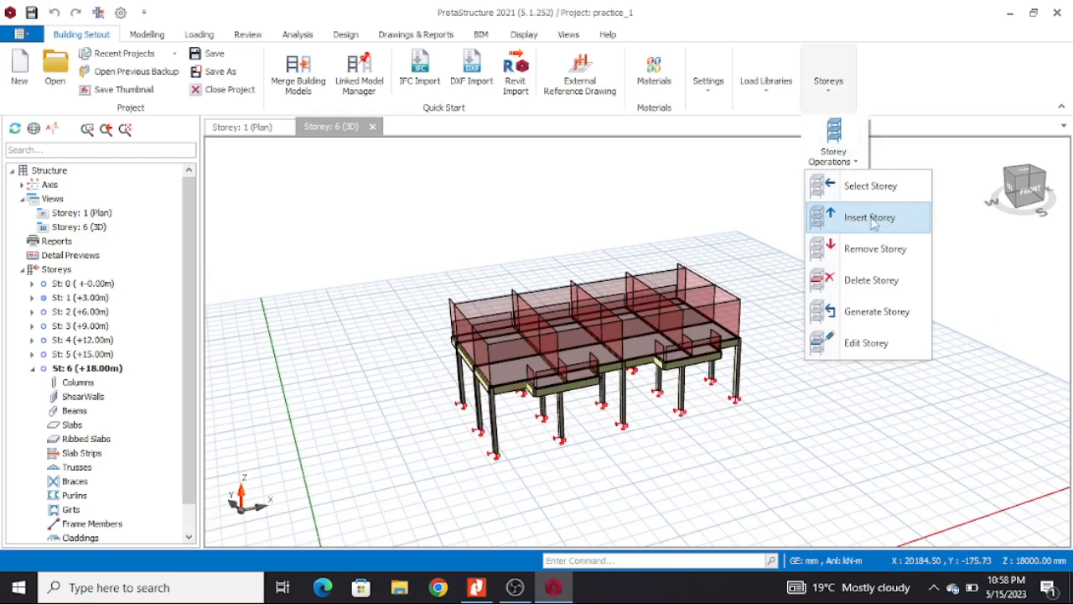
{"action": "left_click", "coordinate": [872, 348]}
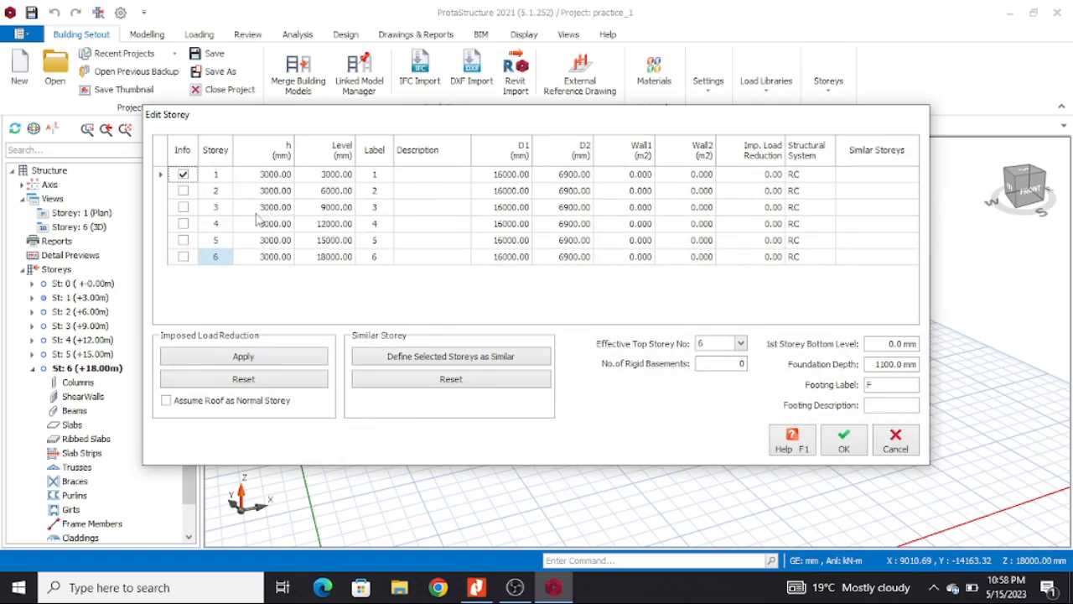
- Try heights of 1500 mm and 4000 mm for storey 1 and return it to 3000 mm
{"action": "left_click", "coordinate": [249, 175]}
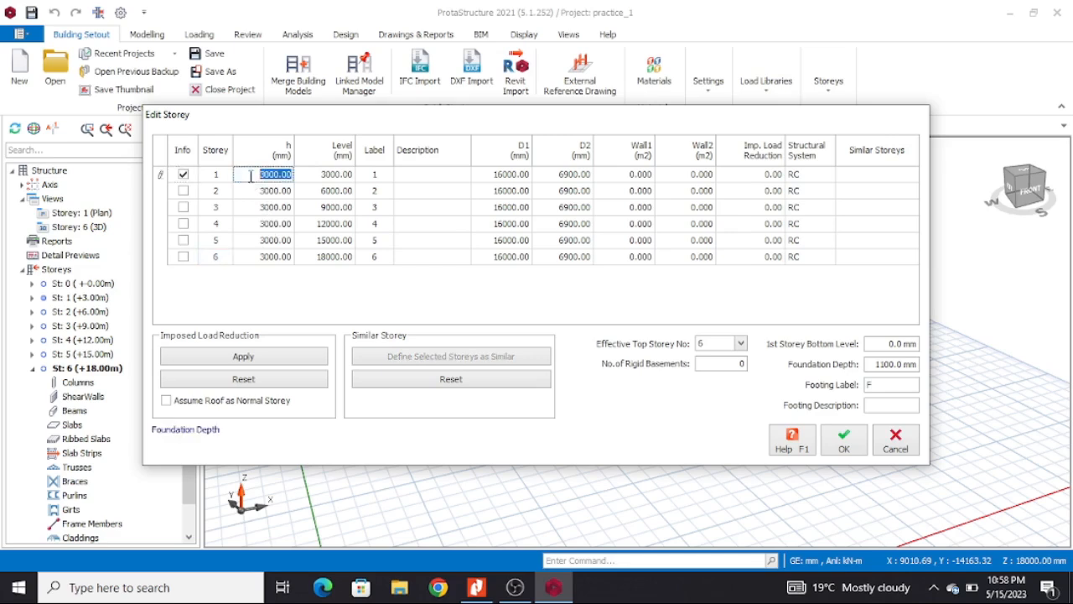
{"action": "type", "text": "100"}
{"action": "left_click", "coordinate": [312, 192]}
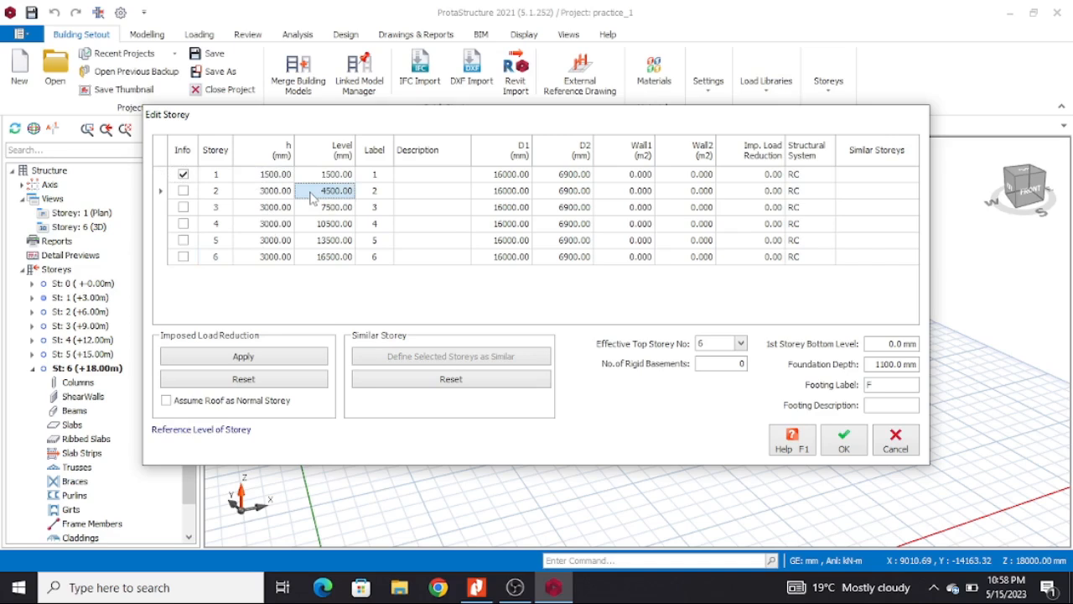
{"action": "left_click", "coordinate": [253, 175]}
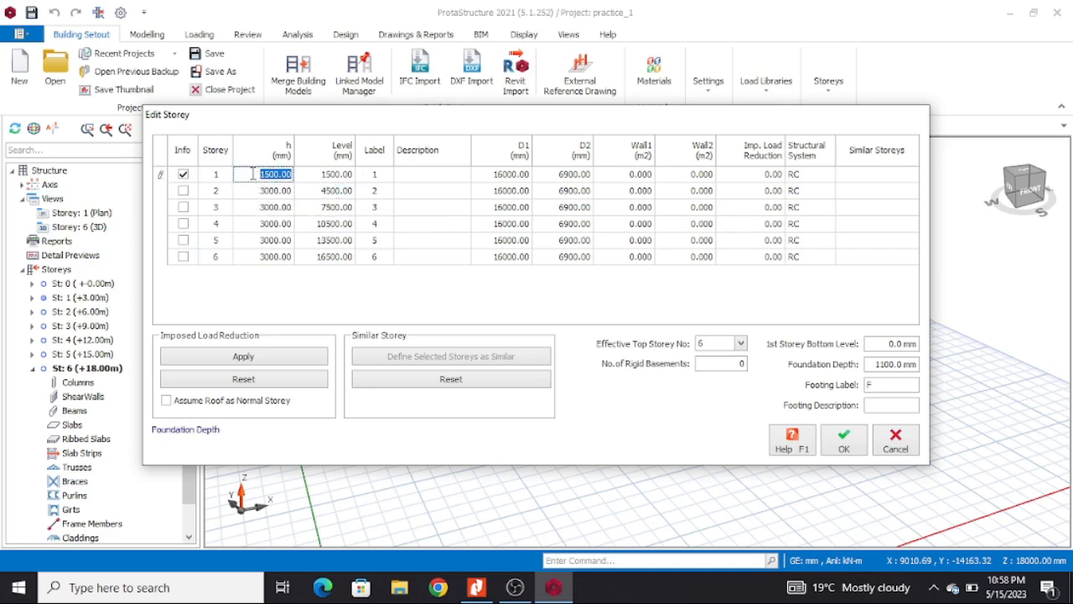
{"action": "type", "text": "4000"}
{"action": "left_click", "coordinate": [271, 210]}
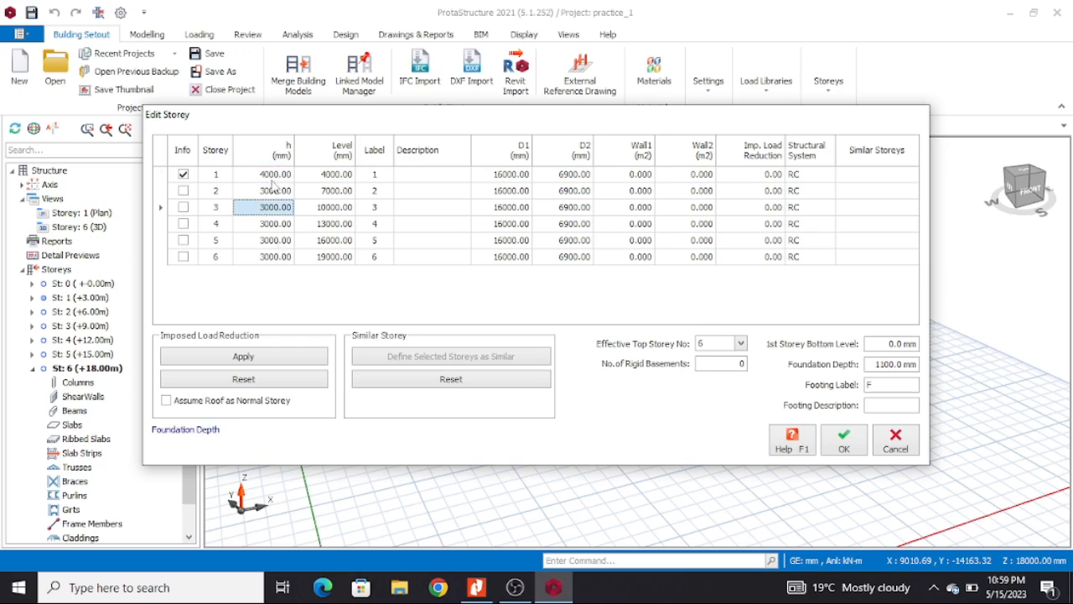
{"action": "left_click", "coordinate": [253, 173]}
{"action": "left_click", "coordinate": [253, 174]}
{"action": "type", "text": "3"}
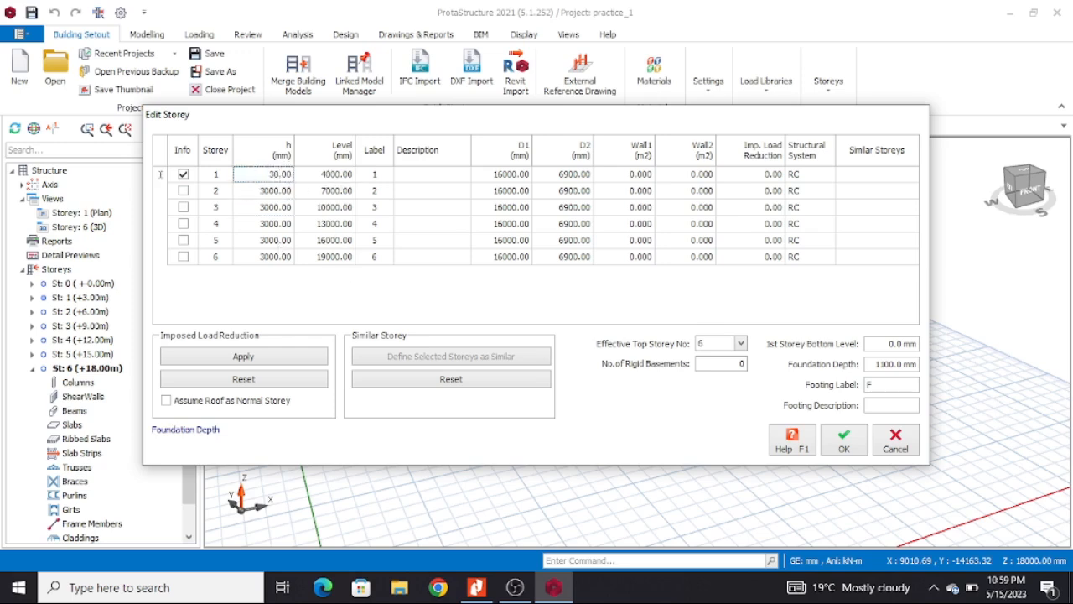
{"action": "left_click", "coordinate": [344, 226]}
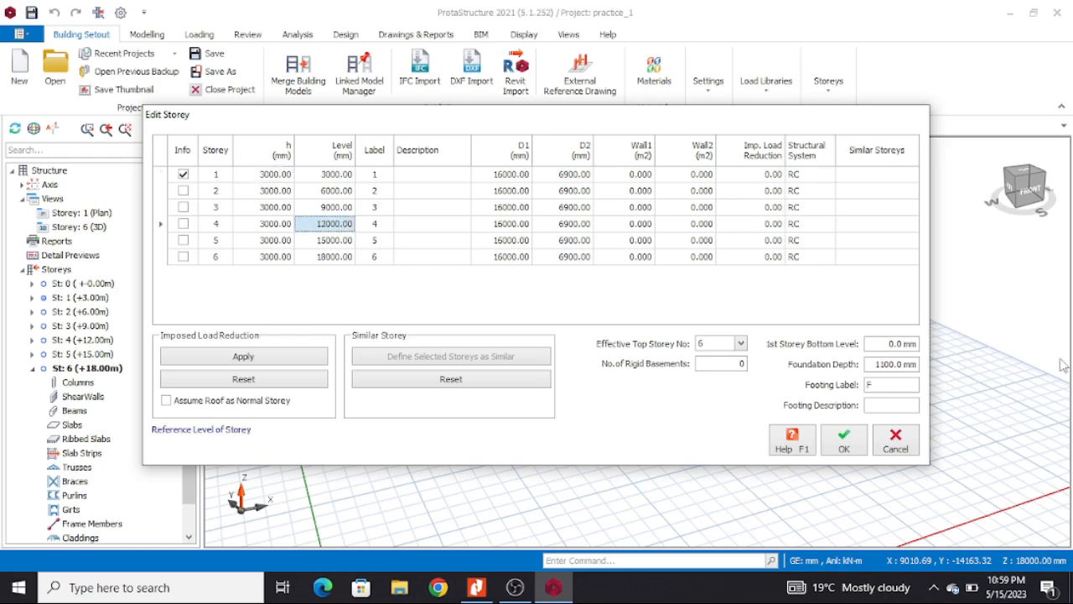
- Enter the descriptions GF, 1ST and 2ND for storeys 1, 2 and 3
{"action": "left_click", "coordinate": [426, 176]}
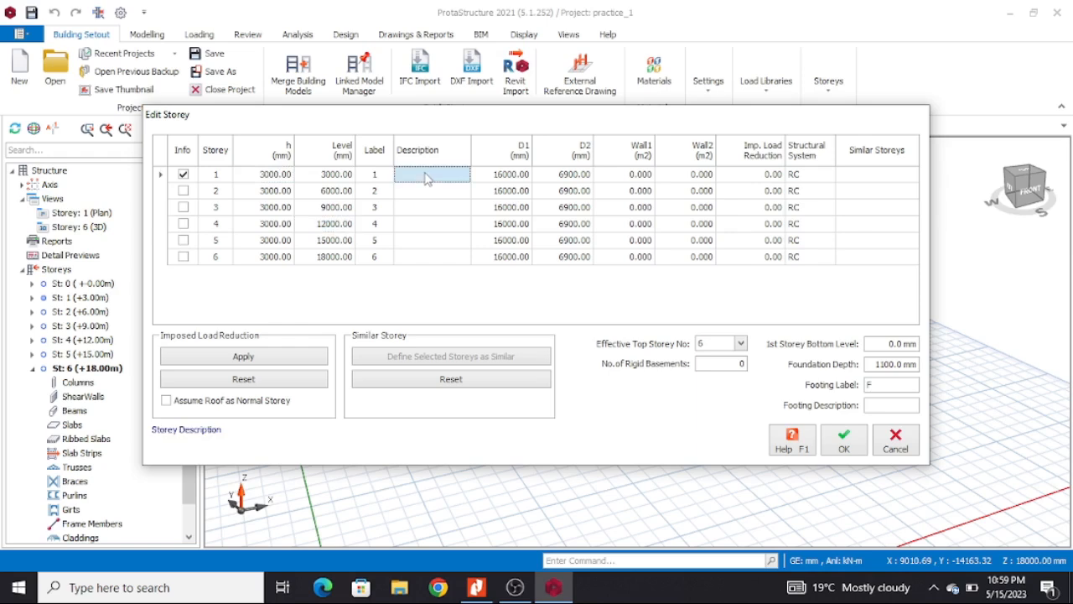
{"action": "type", "text": "GF"}
{"action": "left_click", "coordinate": [424, 194]}
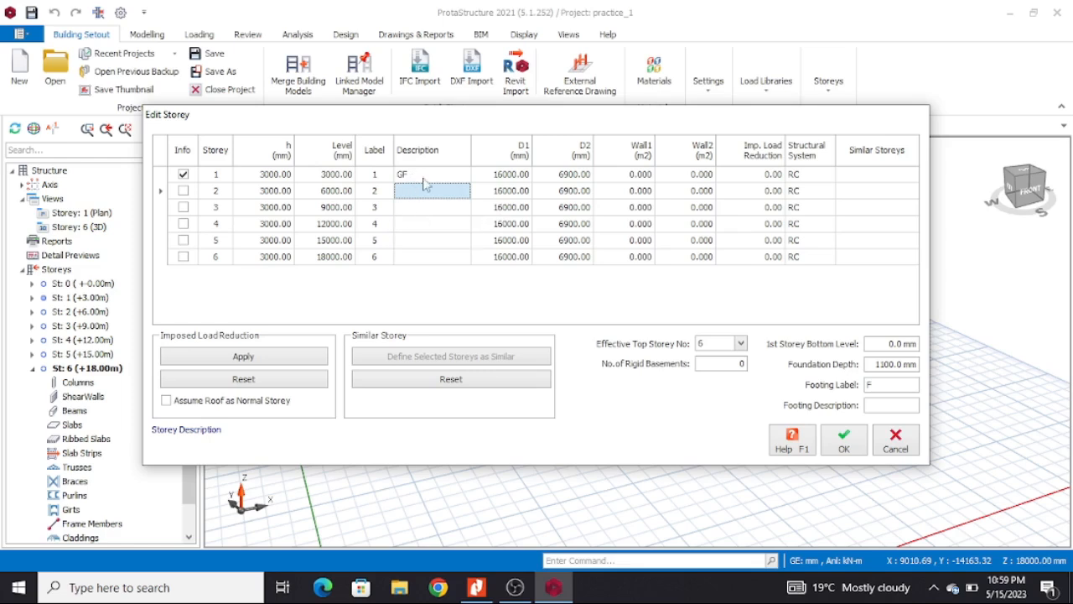
{"action": "left_click", "coordinate": [422, 192]}
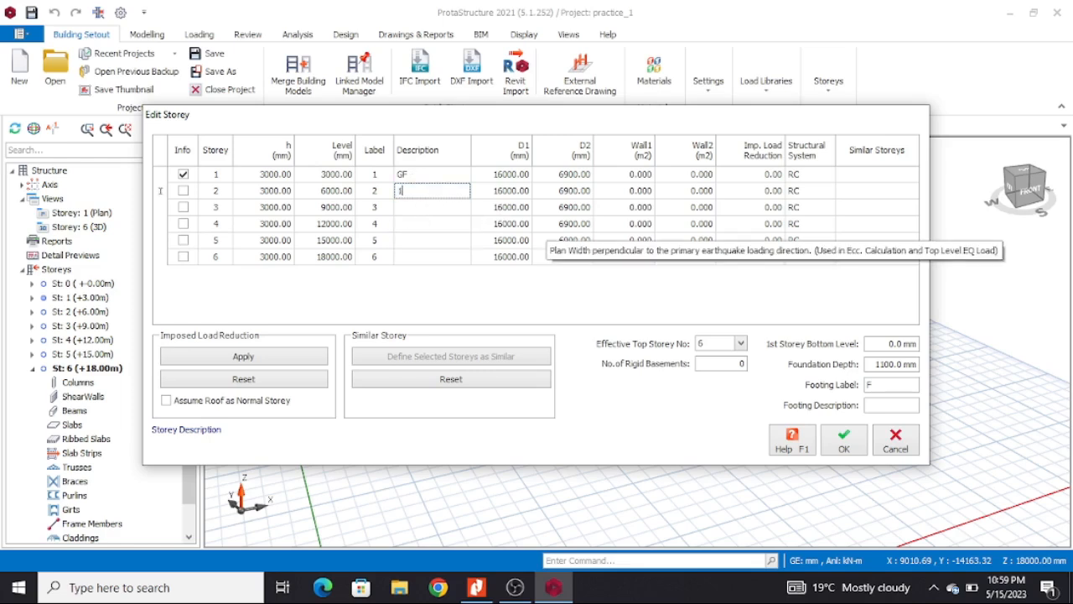
{"action": "left_click", "coordinate": [419, 210]}
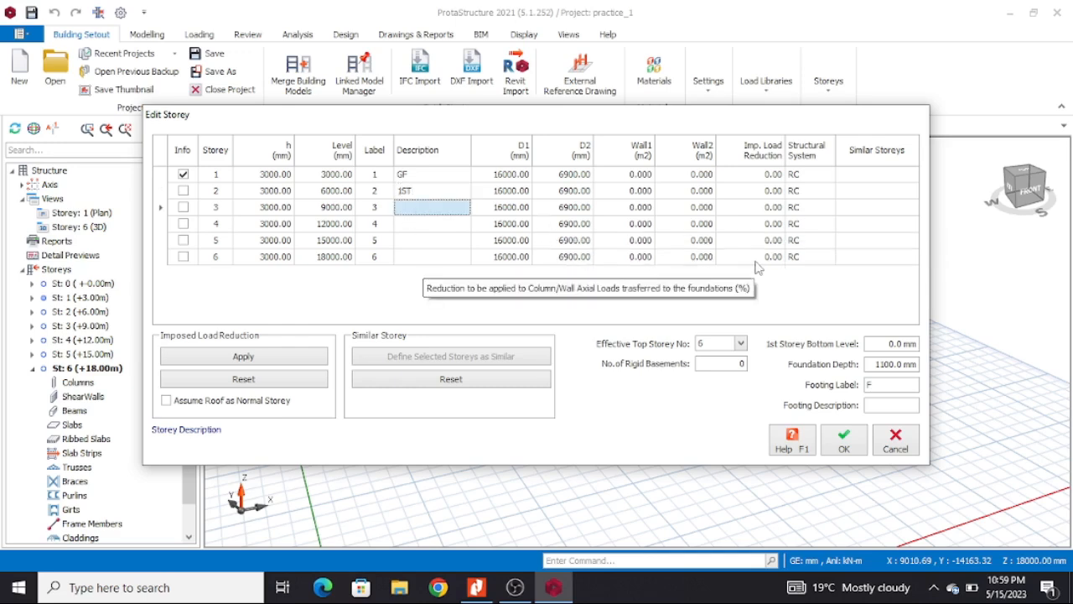
{"action": "type", "text": "2ND"}
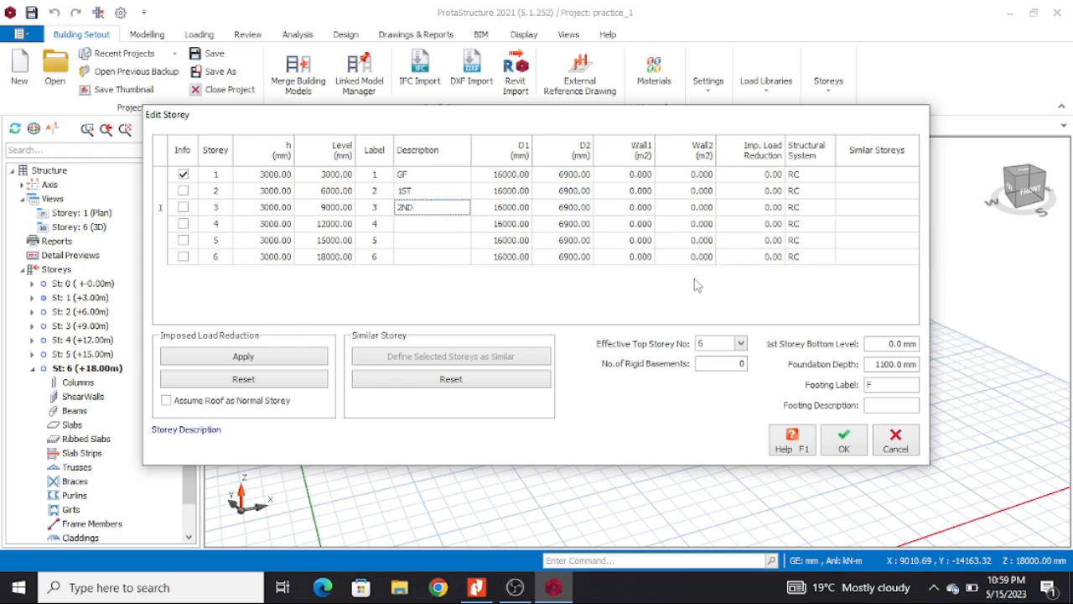
- Describe storeys 4, 5 and 6 as 3RD, 4TH and 5TH, and set the foundation depth to 1500 mm
{"action": "key", "text": "Return"}
{"action": "type", "text": "3RD"}
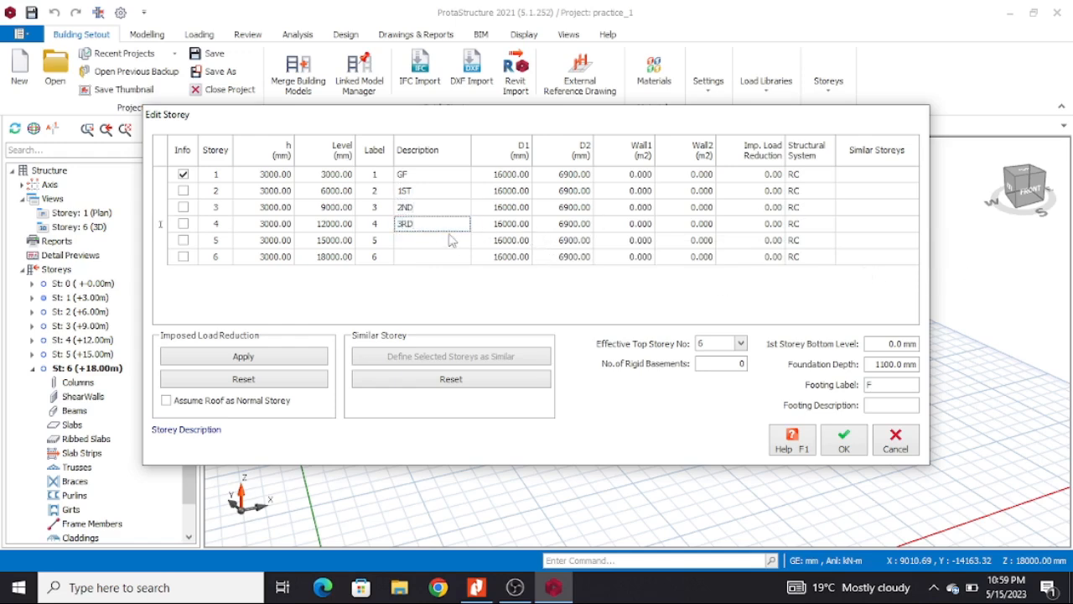
{"action": "key", "text": "Return"}
{"action": "type", "text": "4TH"}
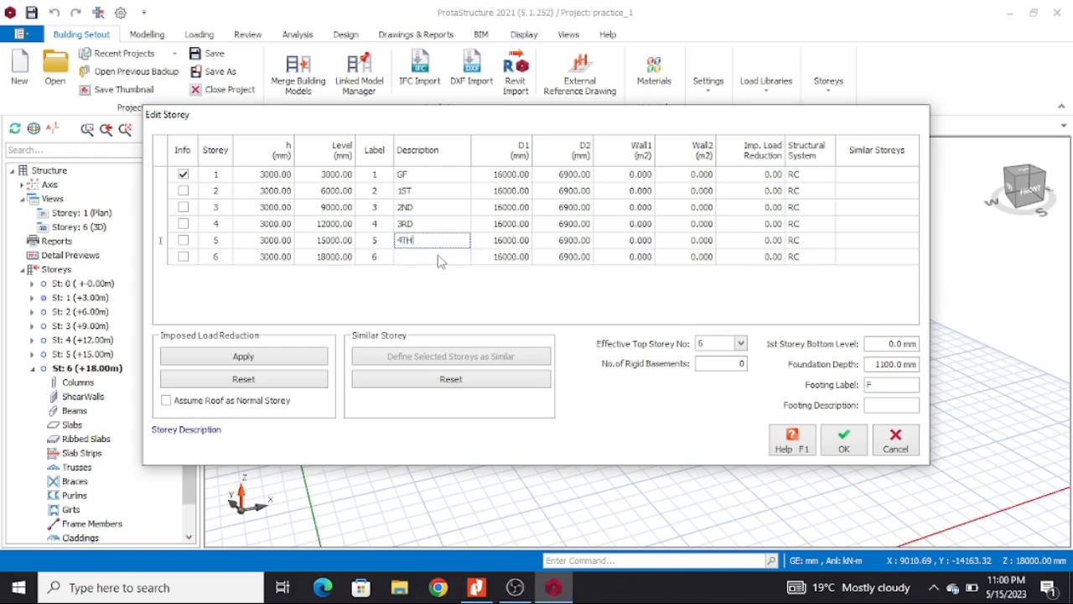
{"action": "key", "text": "Return"}
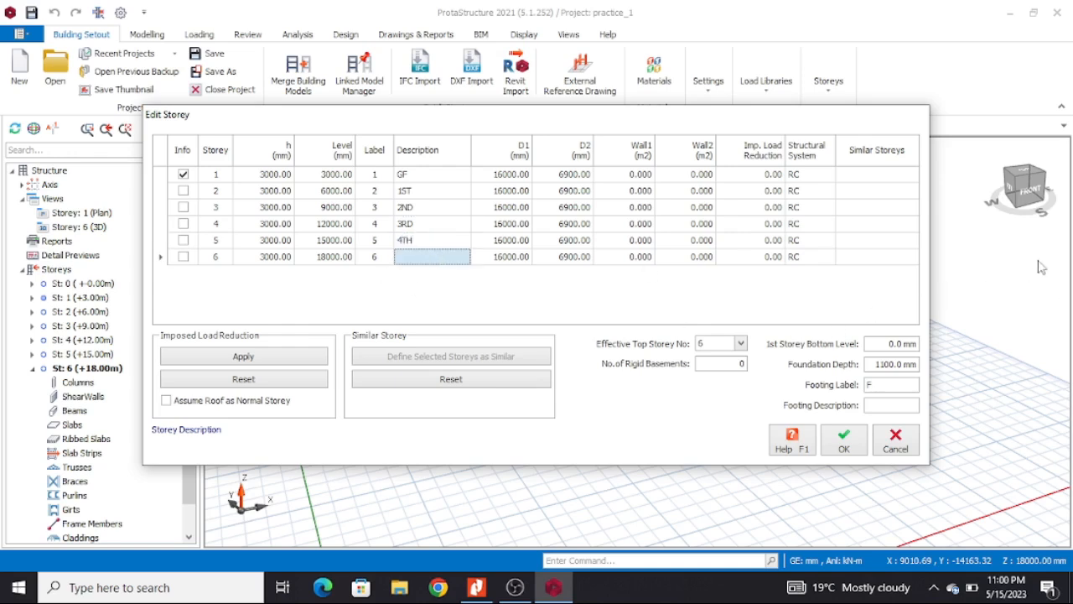
{"action": "type", "text": "5TH"}
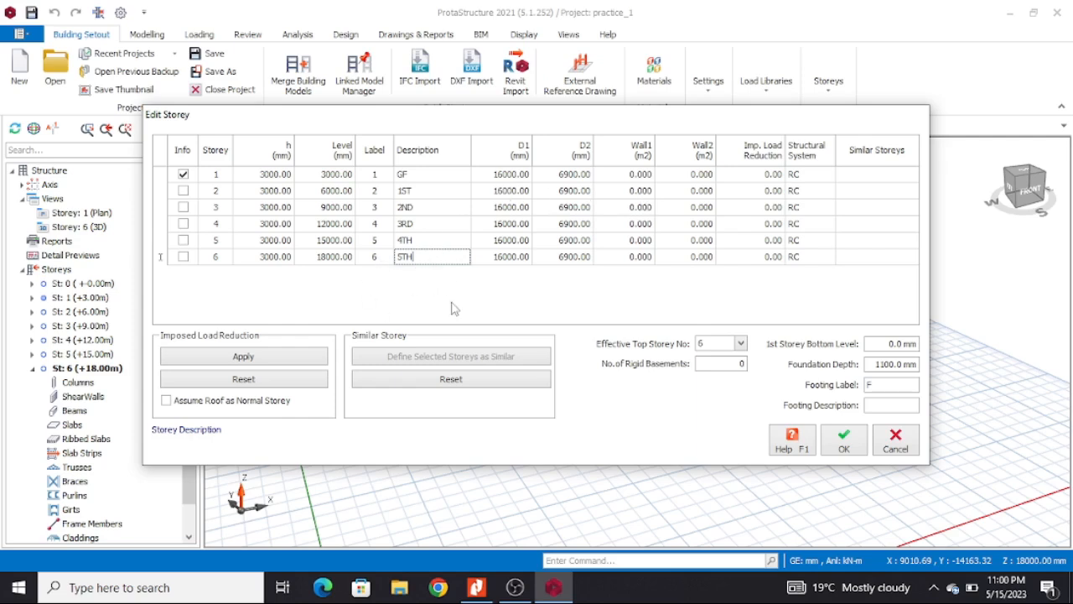
{"action": "left_click", "coordinate": [885, 364]}
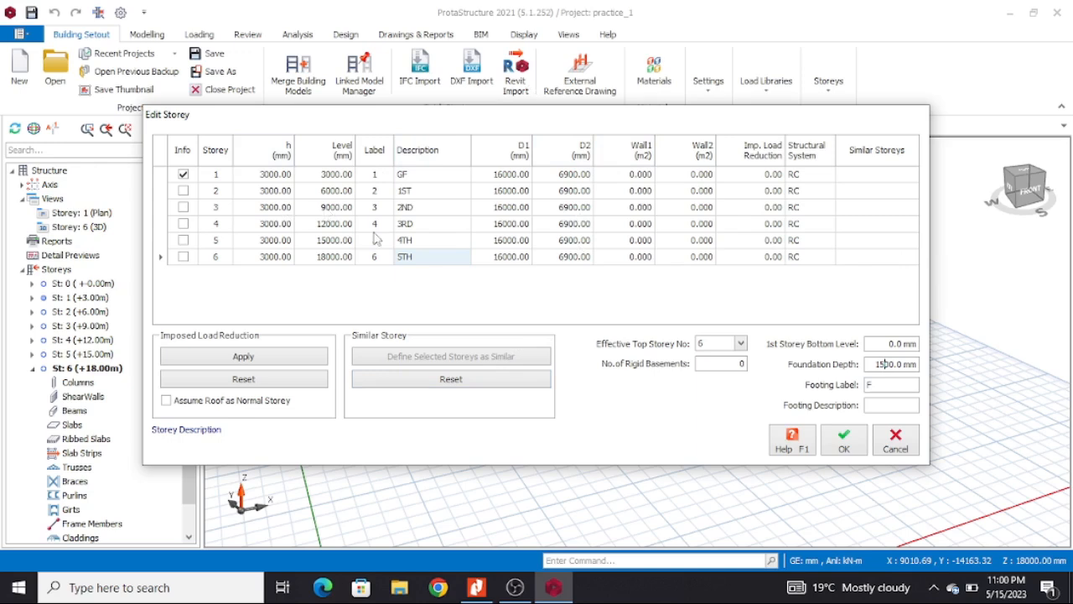
{"action": "left_click", "coordinate": [842, 436]}
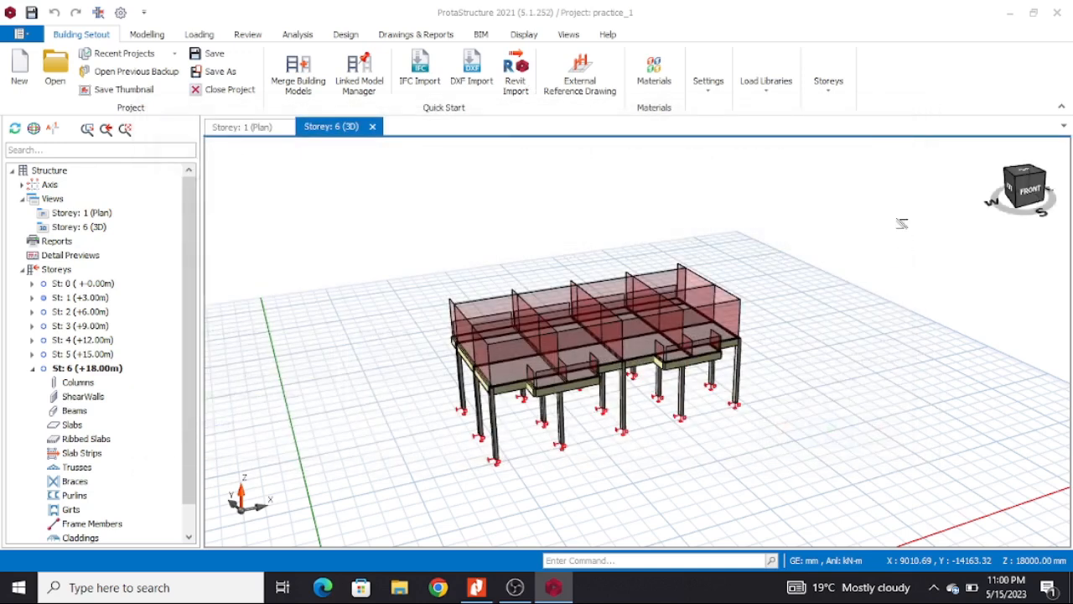
- Start the Generate Storey operation with storey 1 (GF) as the source storey
{"action": "left_click", "coordinate": [829, 84]}
{"action": "left_click", "coordinate": [835, 138]}
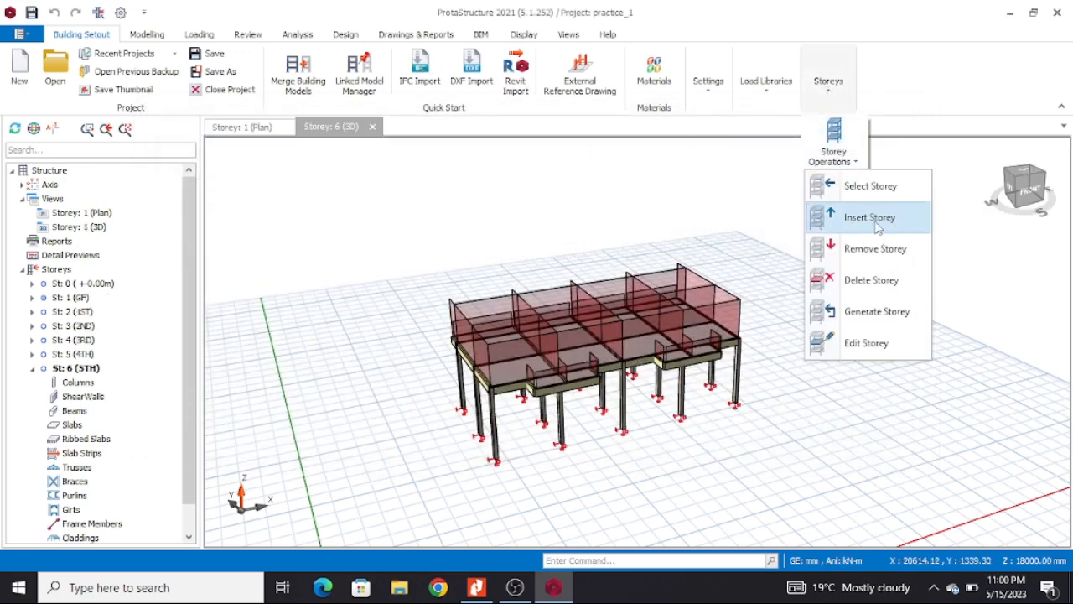
{"action": "left_click", "coordinate": [877, 319]}
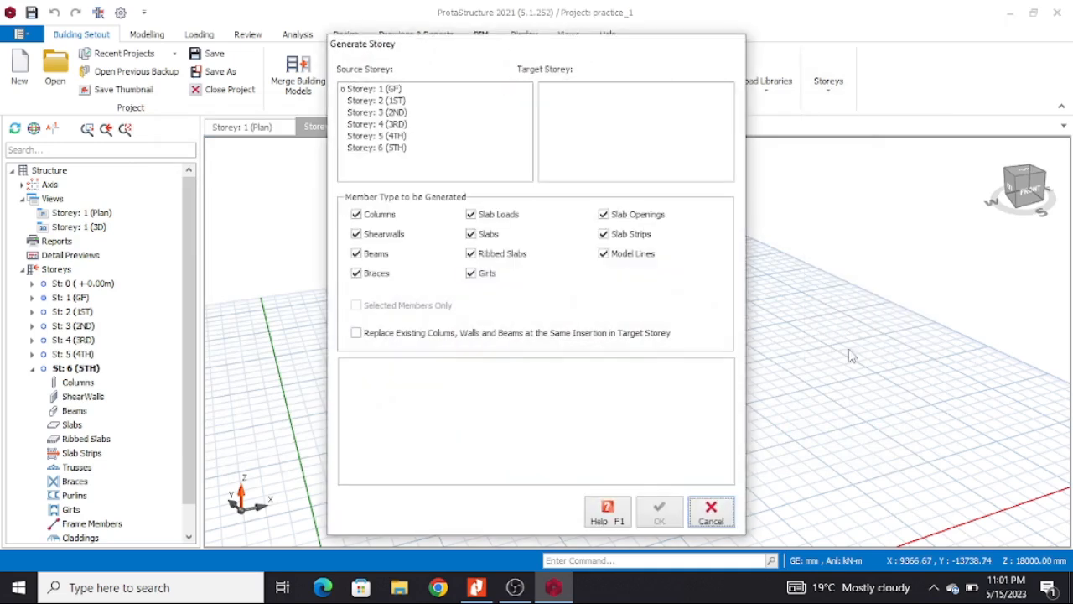
{"action": "left_click_drag", "start_coordinate": [621, 52], "coordinate": [974, 97]}
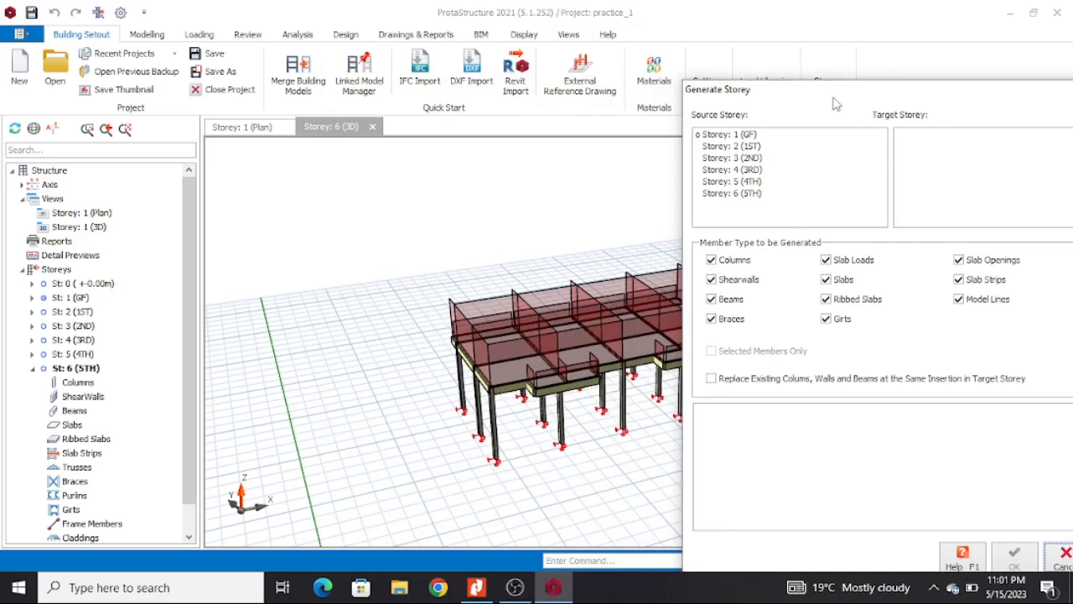
{"action": "left_click_drag", "start_coordinate": [839, 94], "coordinate": [778, 99]}
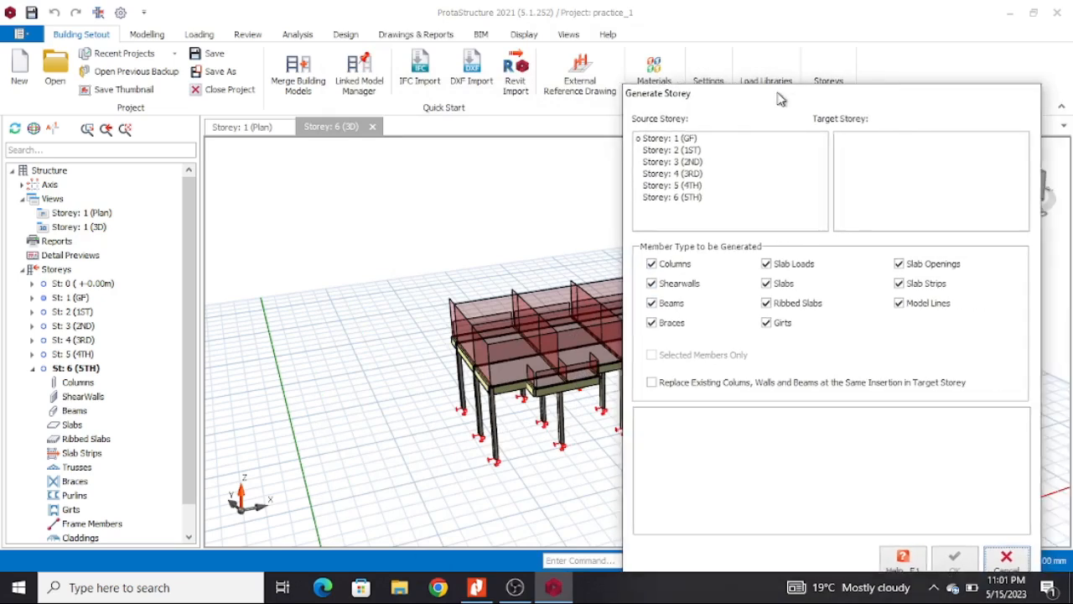
{"action": "left_click", "coordinate": [671, 140]}
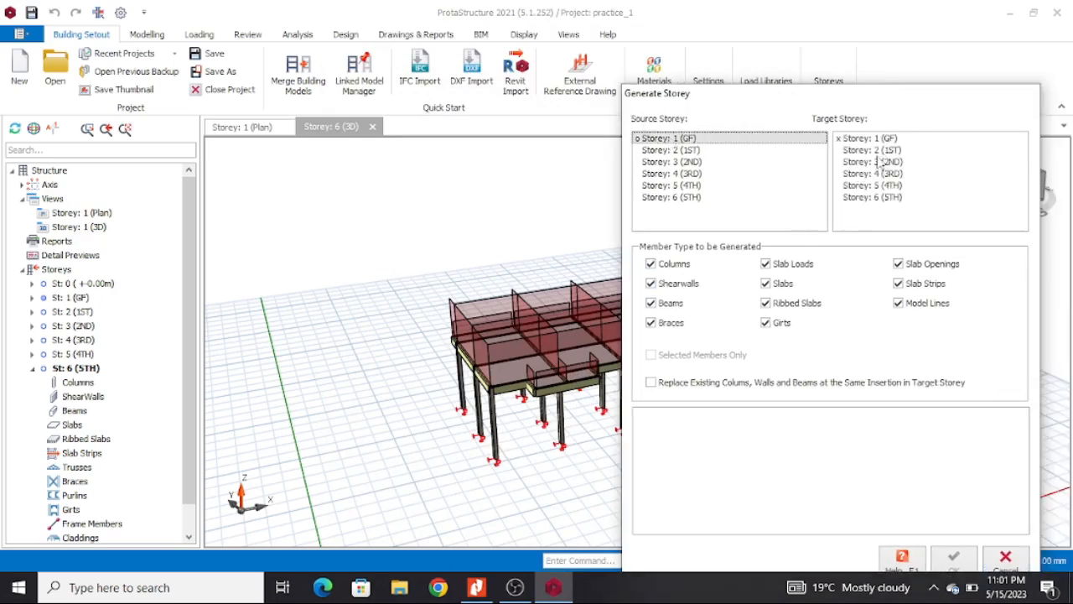
- Try selecting storeys 2 (1ST) to 6 (5TH) together as the target storeys
{"action": "left_click", "coordinate": [838, 139]}
{"action": "left_click_drag", "start_coordinate": [864, 150], "coordinate": [879, 202]}
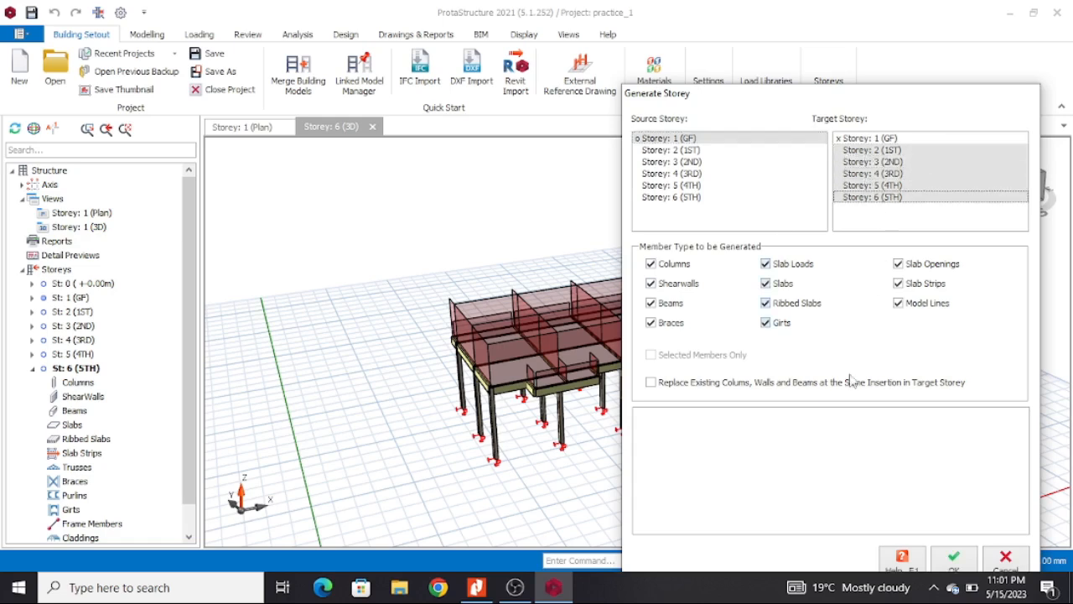
{"action": "left_click_drag", "start_coordinate": [763, 100], "coordinate": [619, 63]}
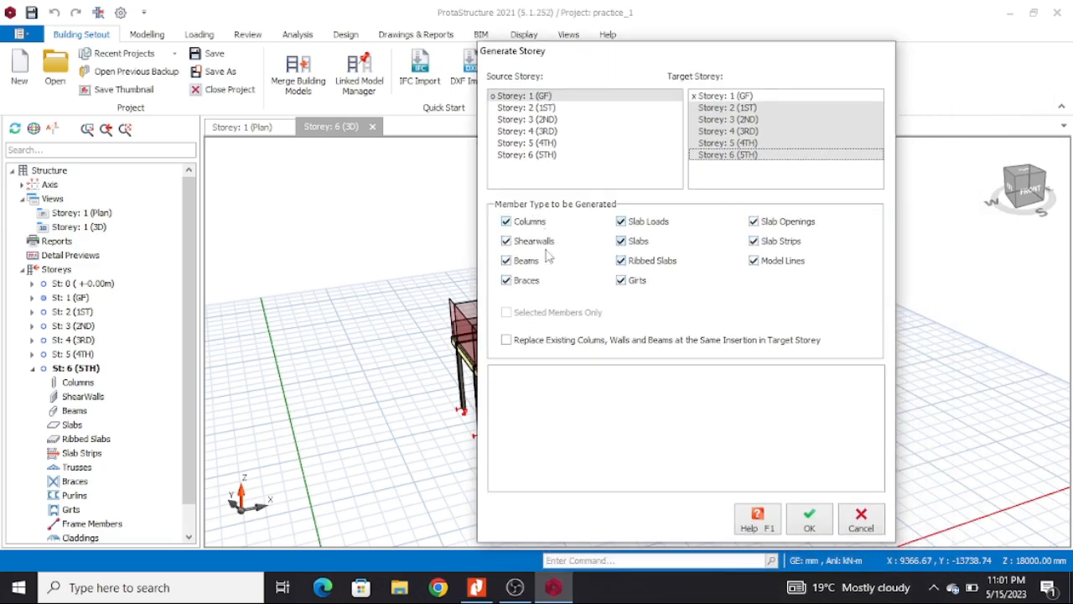
{"action": "mouse_move", "coordinate": [668, 59]}
{"action": "left_mouse_down"}
{"action": "mouse_move", "coordinate": [766, 83]}
{"action": "mouse_move", "coordinate": [679, 61]}
{"action": "left_mouse_up"}
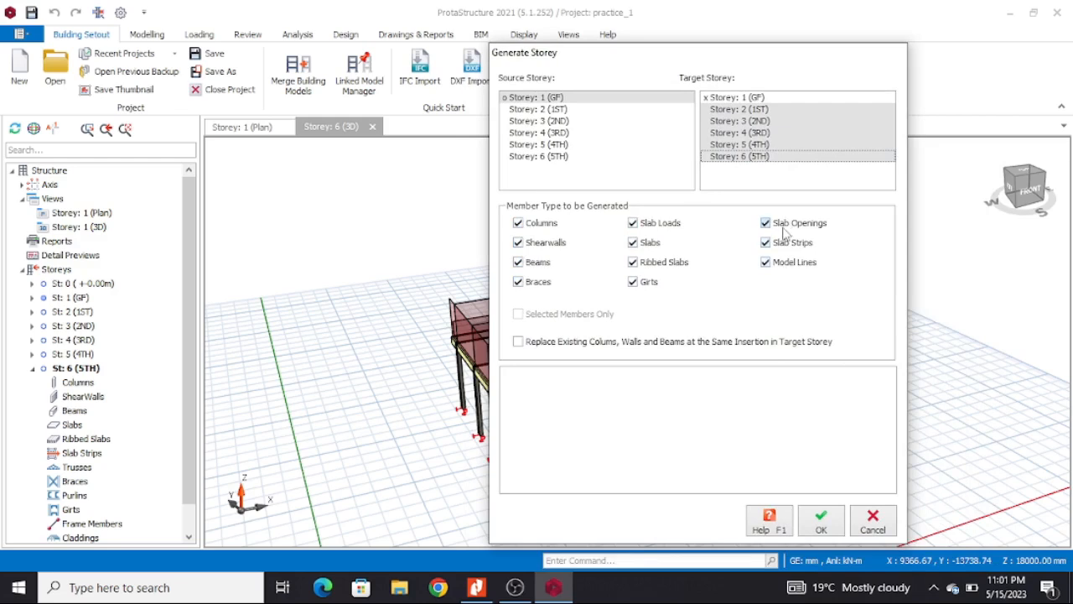
- Generate only storey 2 (1ST) from storey 1 (GF), including all member types
{"action": "left_click", "coordinate": [787, 114]}
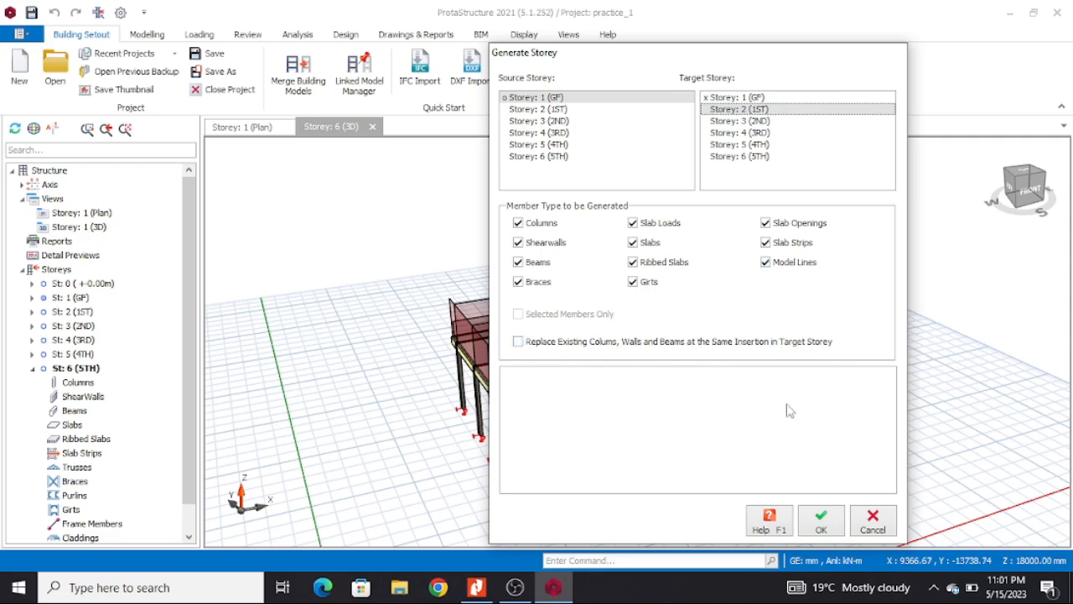
{"action": "left_click", "coordinate": [821, 525]}
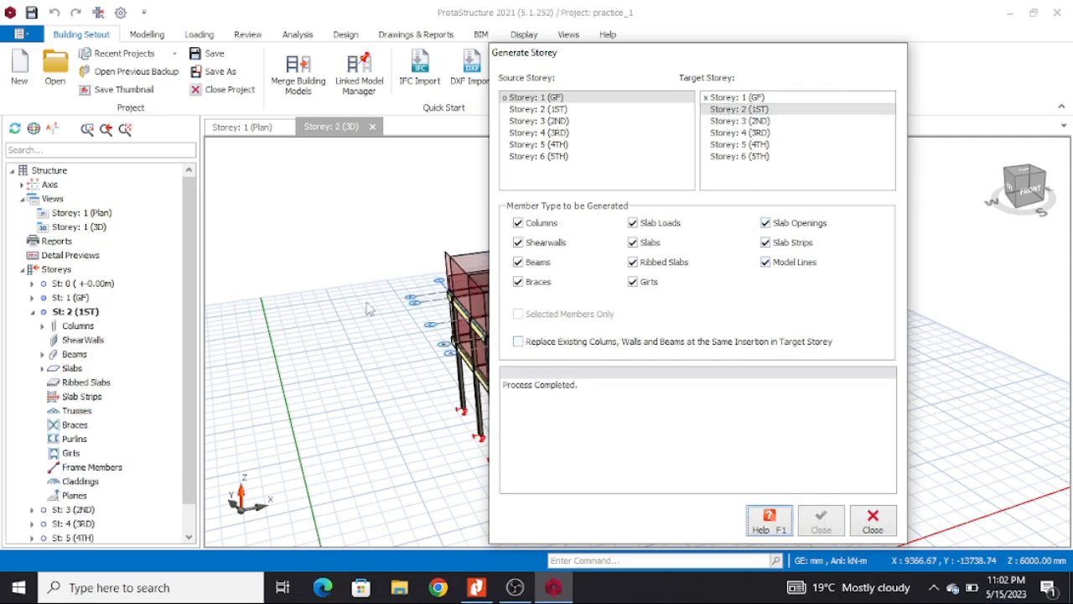
{"action": "left_click_drag", "start_coordinate": [721, 56], "coordinate": [796, 61]}
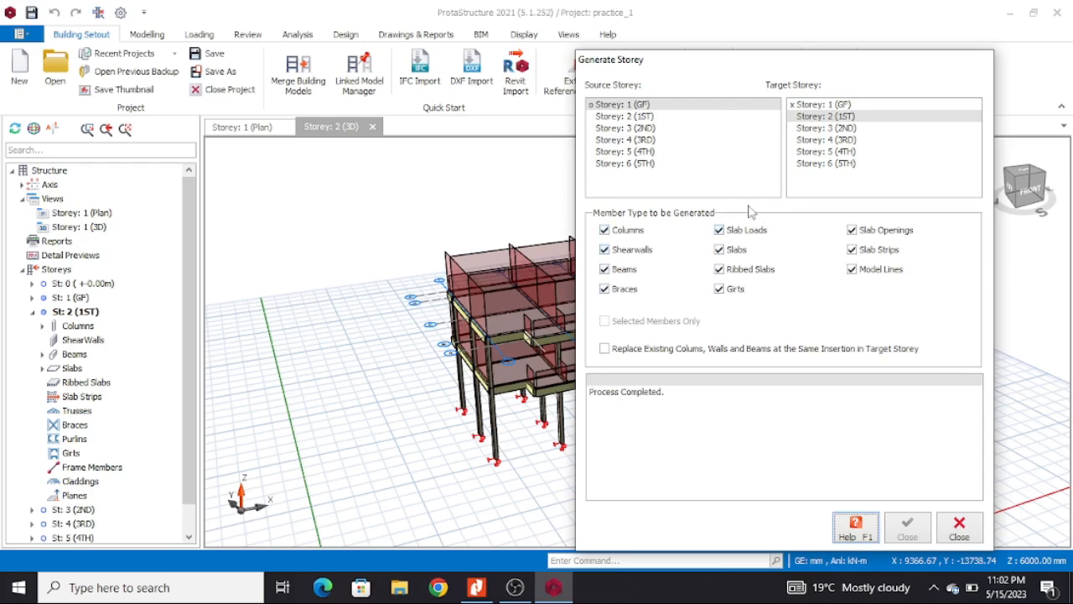
- Try to generate storey 2 (1ST) again from storey 1 (GF), and close the storey generation
{"action": "left_click_drag", "start_coordinate": [856, 128], "coordinate": [852, 164]}
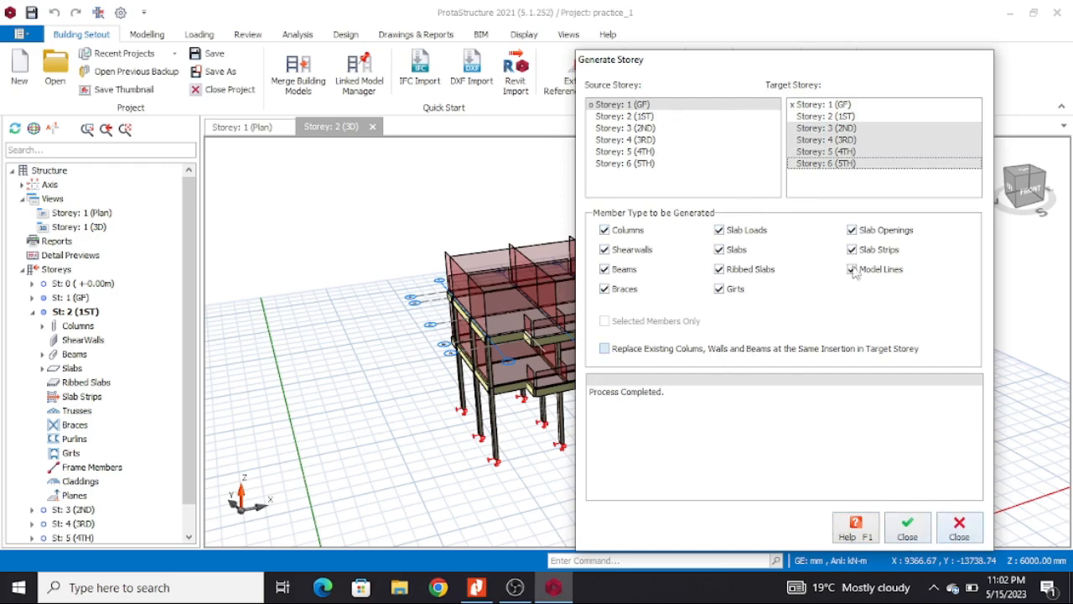
{"action": "left_click", "coordinate": [843, 117]}
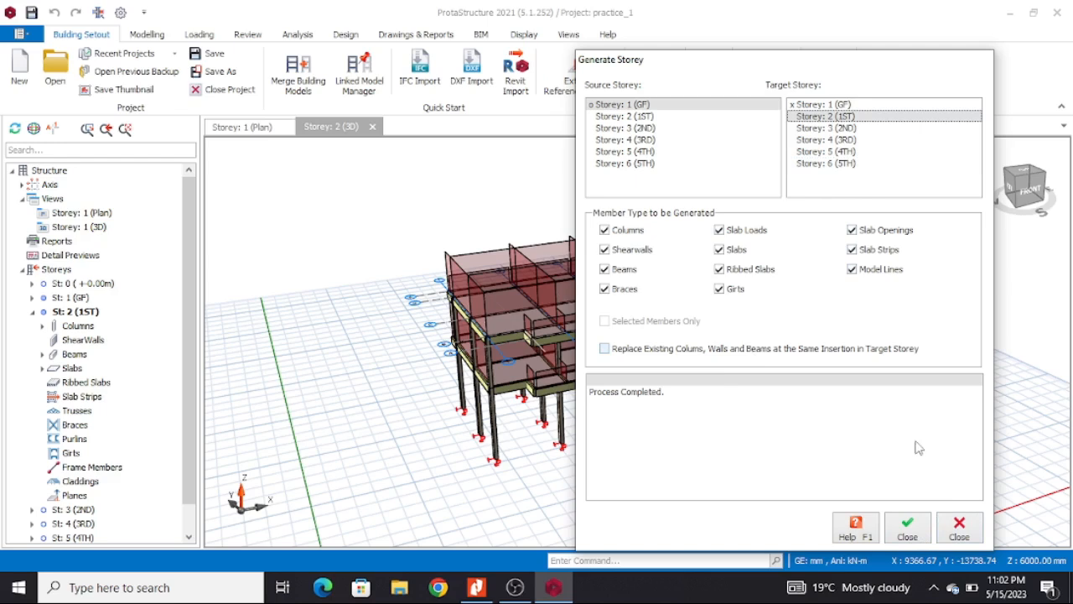
{"action": "left_click", "coordinate": [908, 530]}
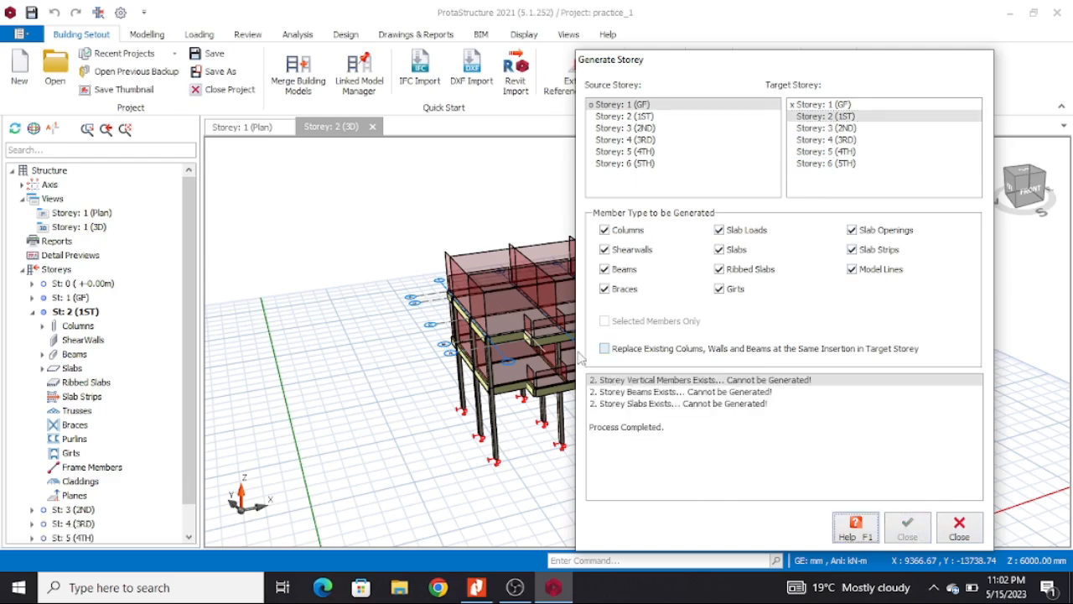
{"action": "left_click", "coordinate": [960, 530]}
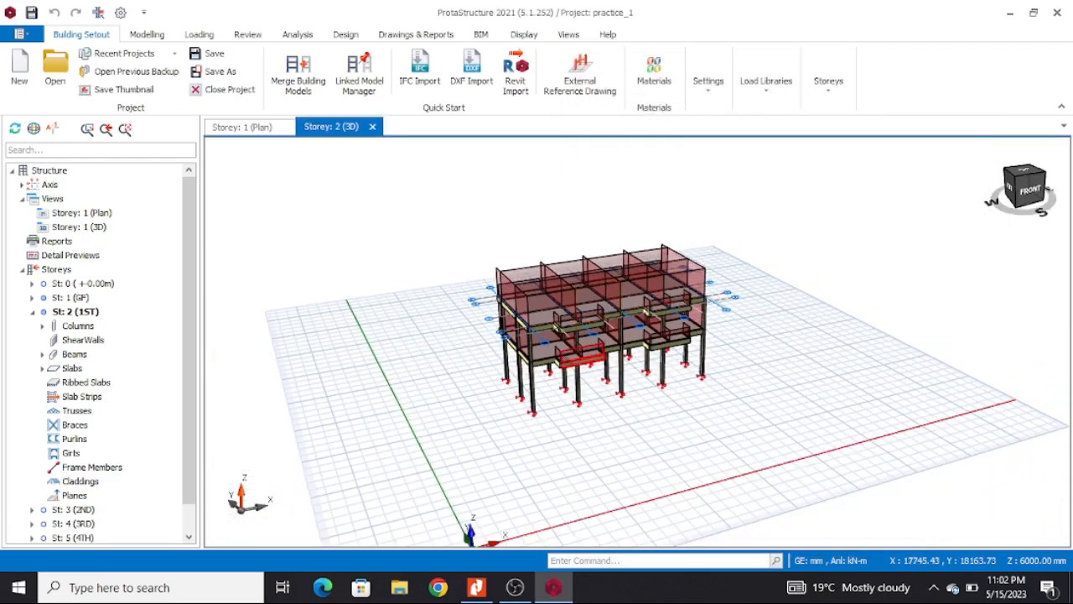
- Generate storeys 3 (2ND) to 6 (5TH) from source storey 1 (GF), including all member types
{"action": "left_click", "coordinate": [828, 81]}
{"action": "left_click", "coordinate": [845, 151]}
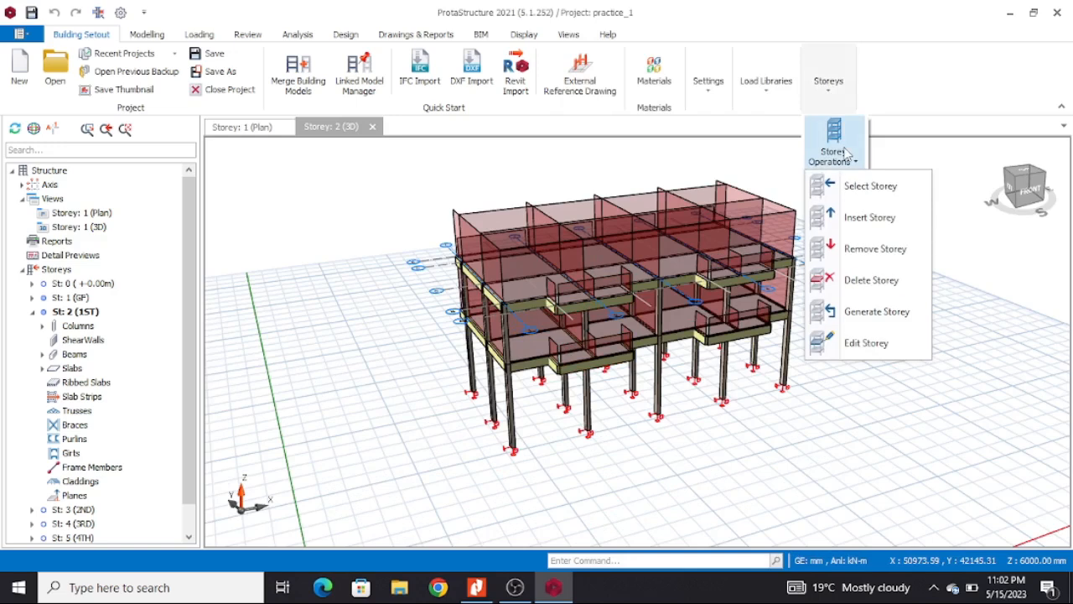
{"action": "left_click", "coordinate": [877, 311]}
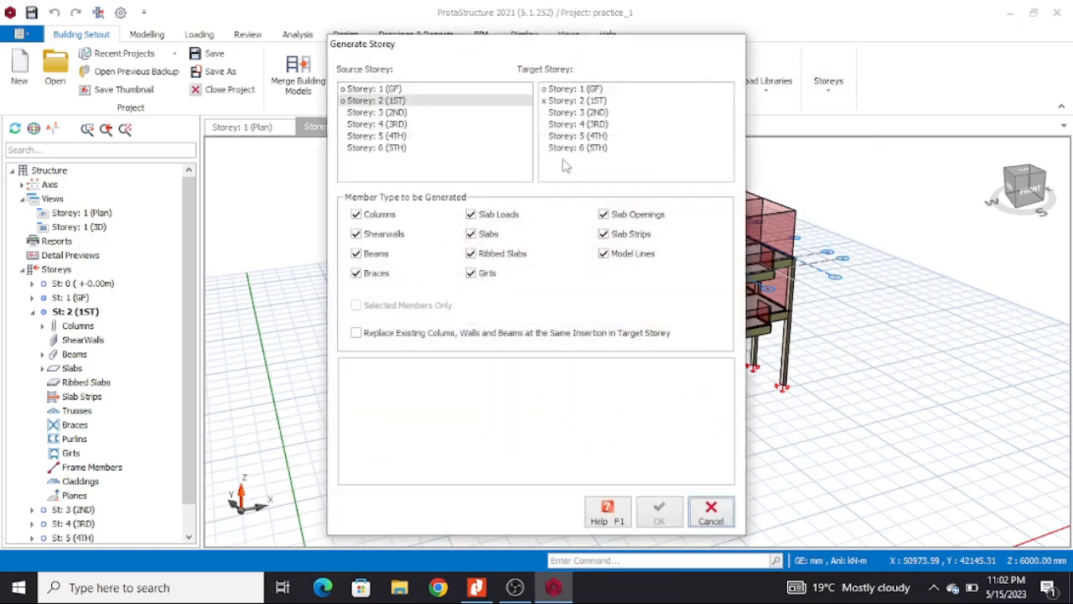
{"action": "left_click", "coordinate": [369, 89]}
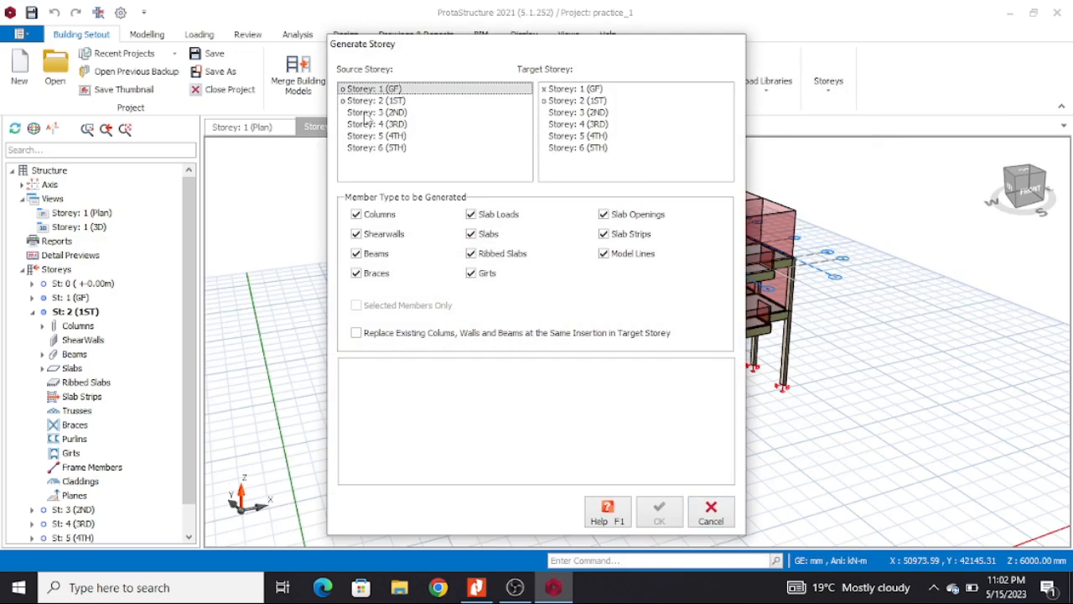
{"action": "left_click", "coordinate": [387, 99]}
{"action": "left_click_drag", "start_coordinate": [570, 114], "coordinate": [577, 167]}
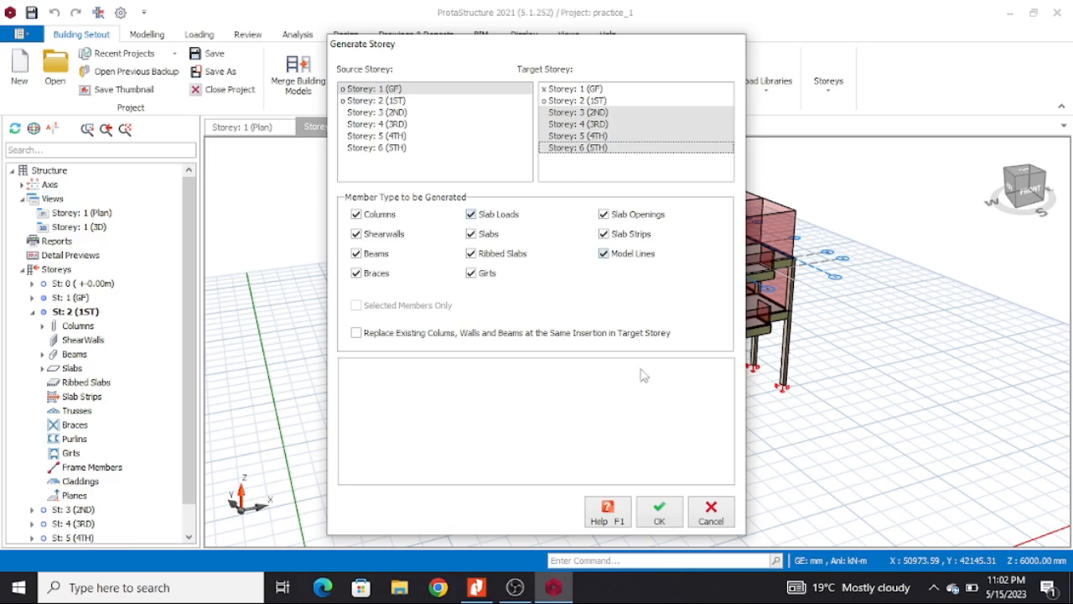
{"action": "left_click", "coordinate": [661, 513]}
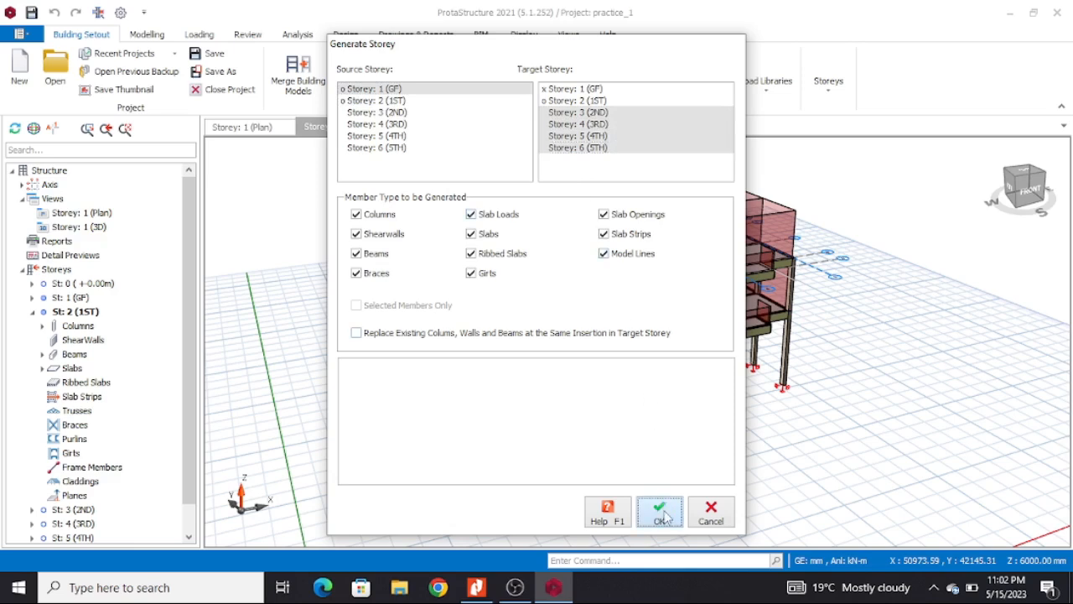
{"action": "left_click", "coordinate": [661, 513]}
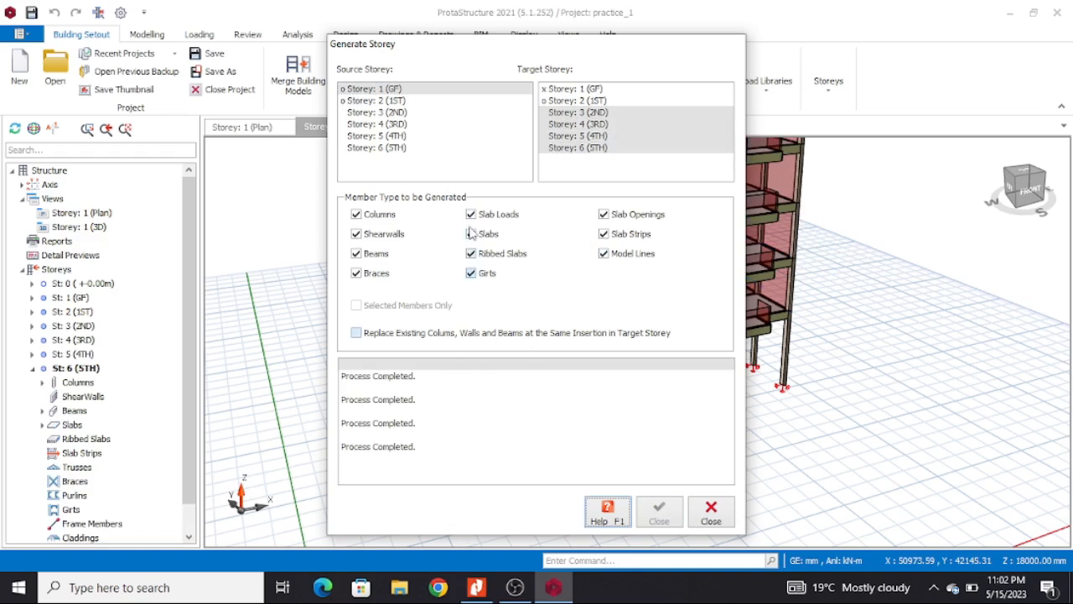
- Try to generate storeys 2 (1ST) to 6 (5TH) together from storey 1 (GF), and close the storey generation
{"action": "left_click_drag", "start_coordinate": [585, 100], "coordinate": [585, 148]}
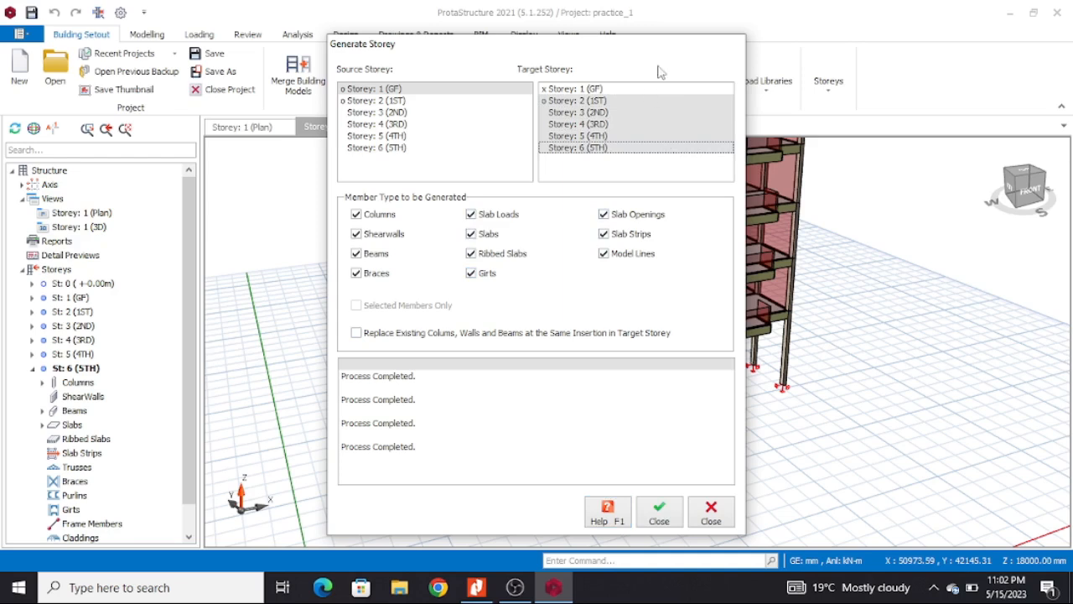
{"action": "left_click", "coordinate": [660, 513]}
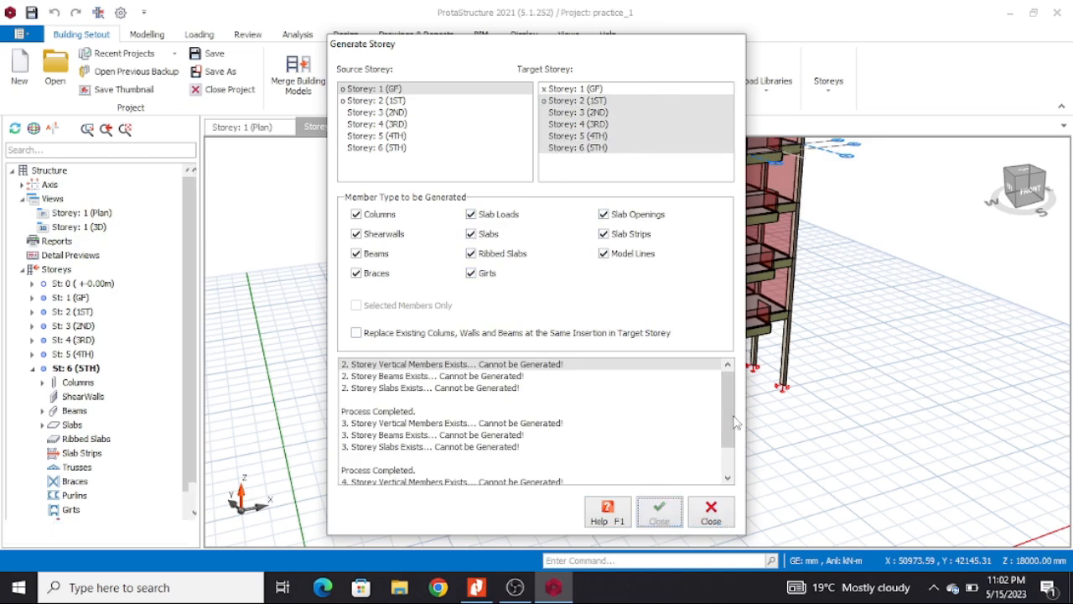
{"action": "left_click", "coordinate": [711, 512]}
- Examine the generated six-storey building in 3D from the front and back, including the ground-floor columns and their supports
{"action": "middle_click_drag", "start_coordinate": [765, 333], "coordinate": [743, 311]}
{"action": "scroll", "coordinate": [651, 285], "scroll_direction": "up", "scroll_amount": 3}
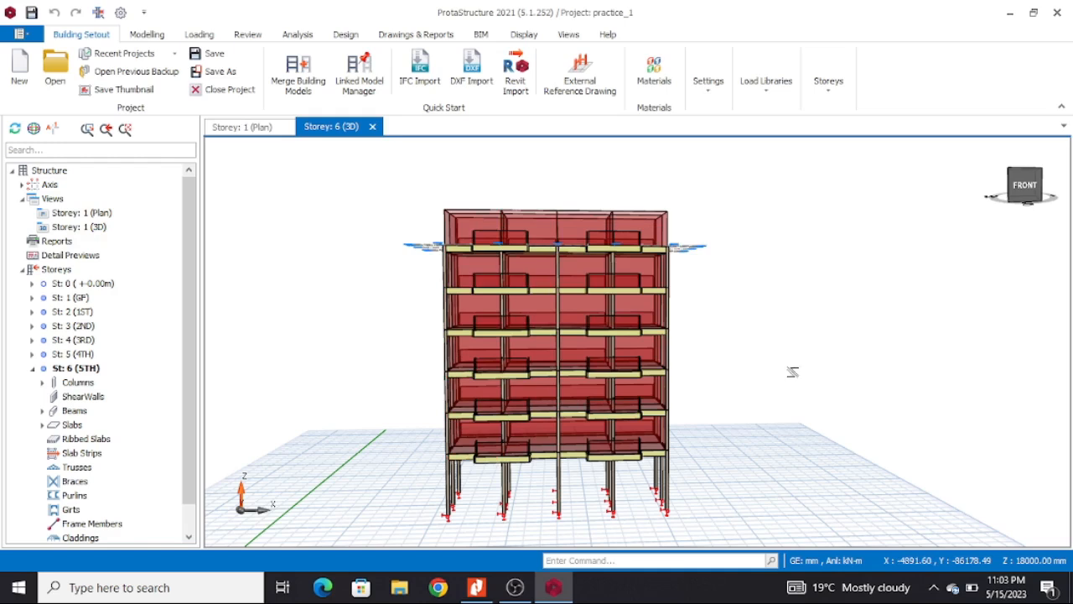
{"action": "scroll", "coordinate": [759, 385], "scroll_direction": "down", "scroll_amount": 3}
{"action": "right_click", "coordinate": [764, 379]}
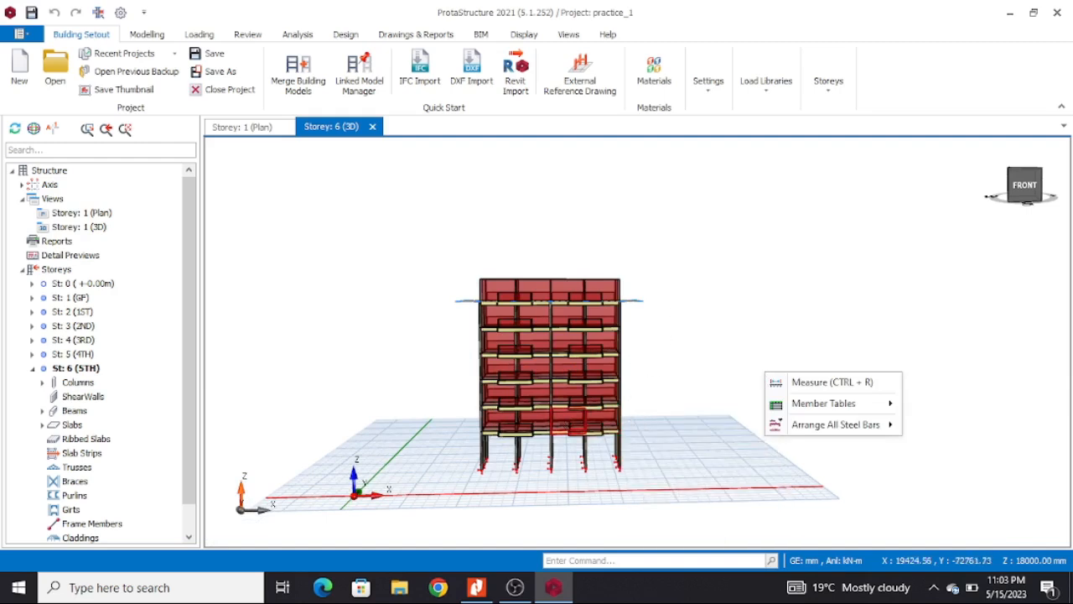
{"action": "left_click", "coordinate": [754, 316]}
{"action": "scroll", "coordinate": [733, 355], "scroll_direction": "up", "scroll_amount": 6}
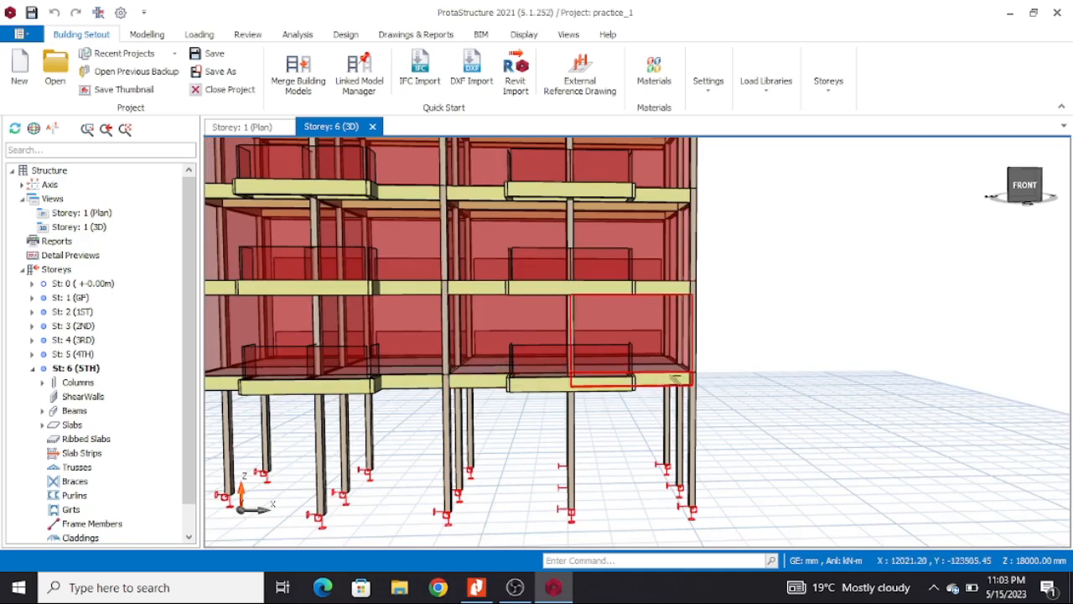
{"action": "scroll", "coordinate": [587, 407], "scroll_direction": "down", "scroll_amount": 3}
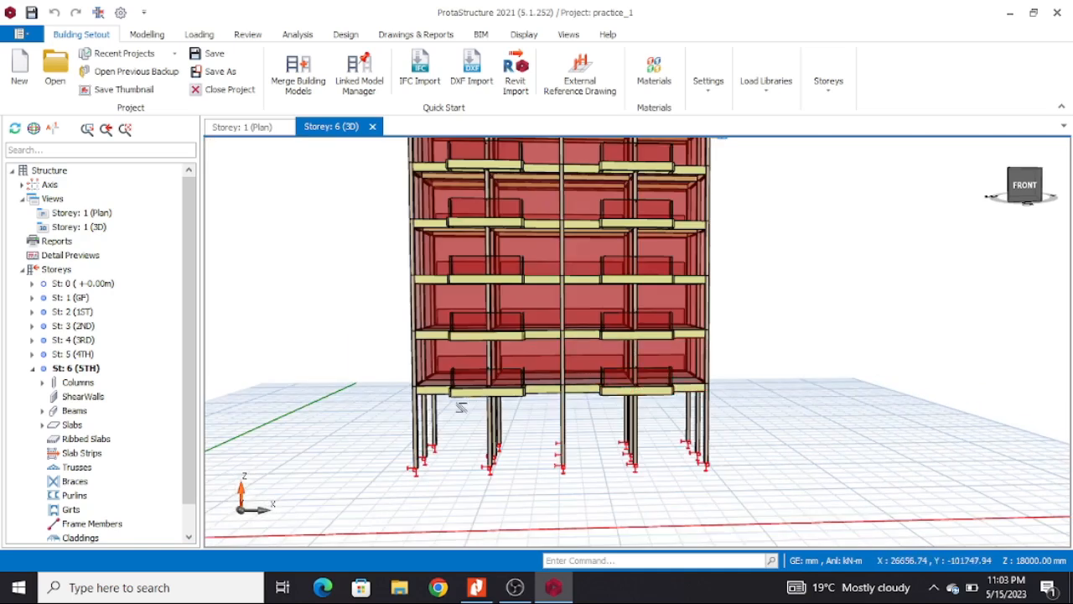
{"action": "scroll", "coordinate": [511, 402], "scroll_direction": "up", "scroll_amount": 1}
{"action": "scroll", "coordinate": [570, 428], "scroll_direction": "down", "scroll_amount": 2}
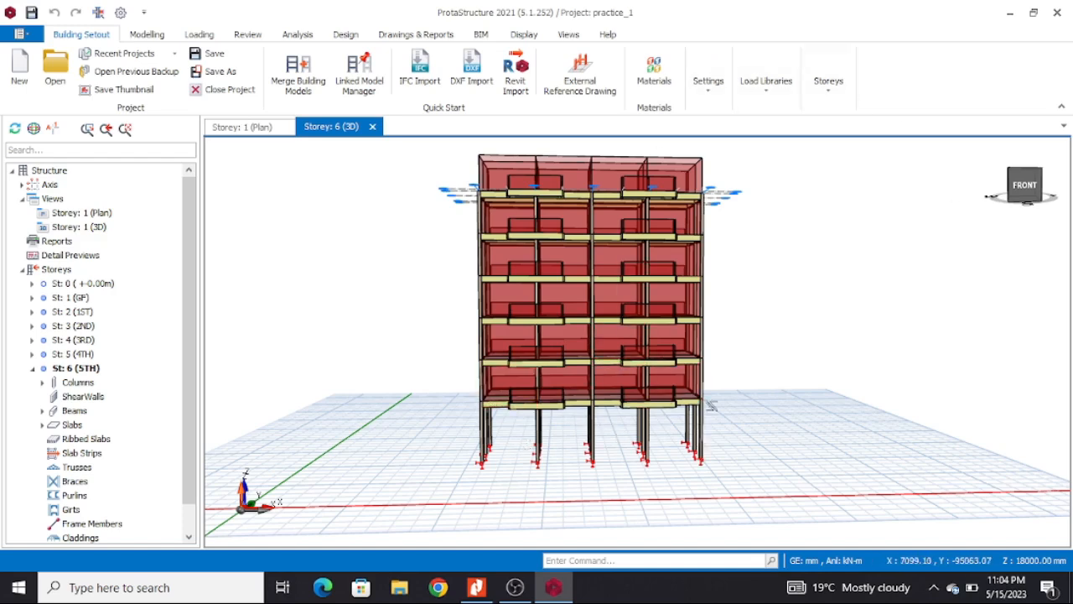
{"action": "middle_click_drag", "start_coordinate": [866, 312], "coordinate": [620, 345]}
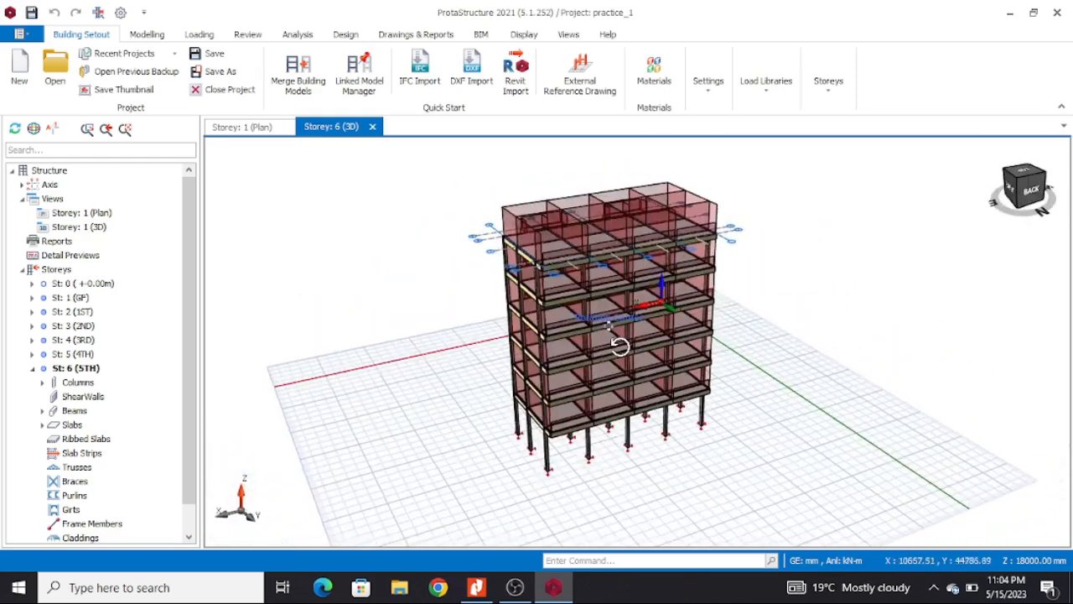
{"action": "scroll", "coordinate": [545, 436], "scroll_direction": "down", "scroll_amount": 3}
{"action": "scroll", "coordinate": [608, 350], "scroll_direction": "up", "scroll_amount": 3}
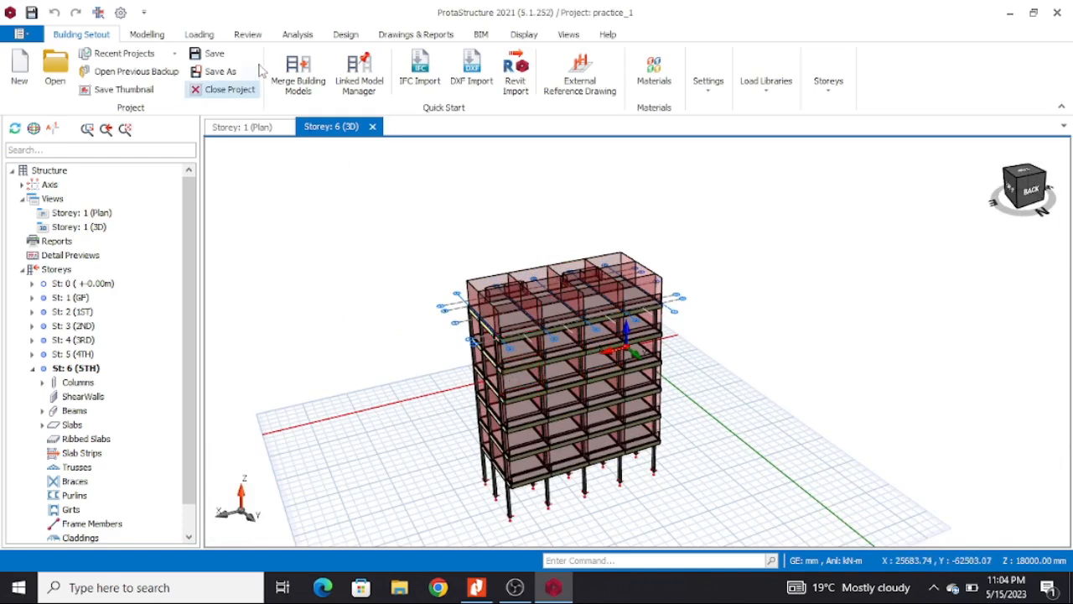
- Run the Building Model Check on all storeys with every check enabled, and close the check
{"action": "left_click", "coordinate": [297, 35]}
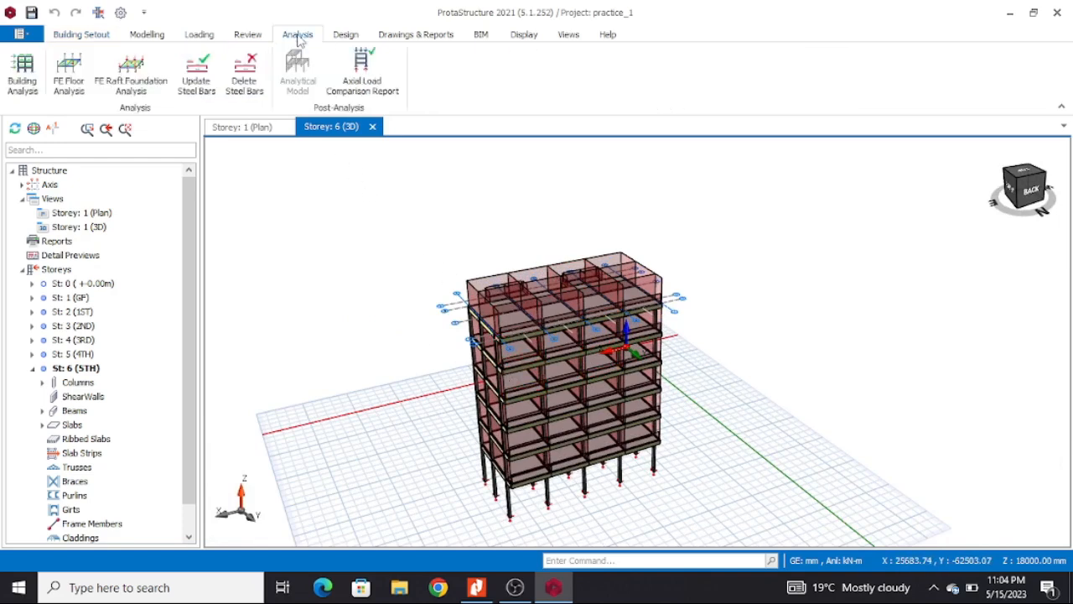
{"action": "left_click", "coordinate": [23, 74]}
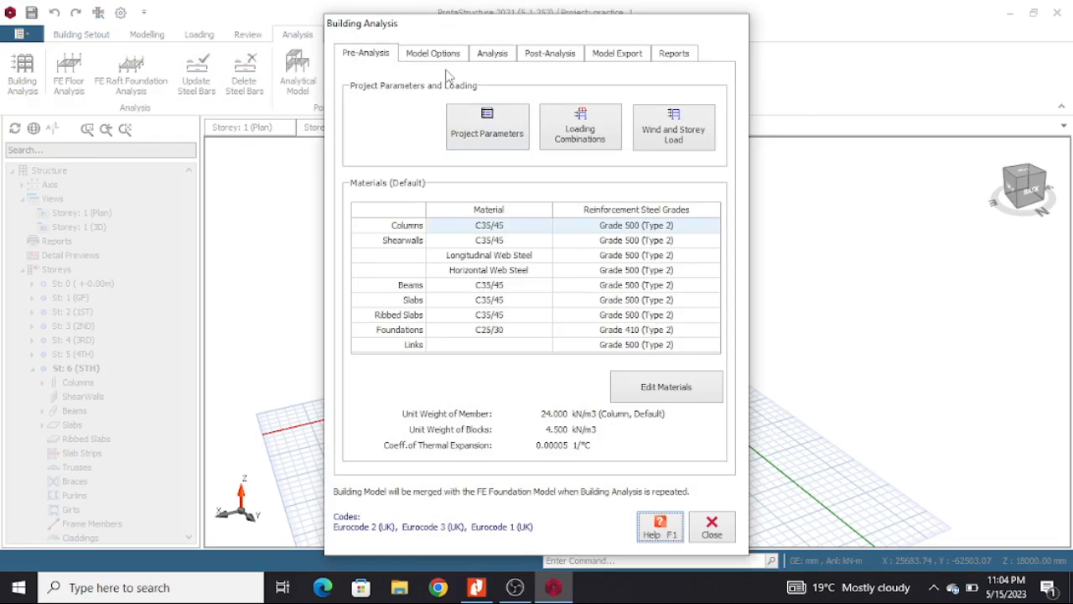
{"action": "left_click", "coordinate": [501, 55]}
{"action": "left_click", "coordinate": [561, 102]}
{"action": "left_click", "coordinate": [607, 503]}
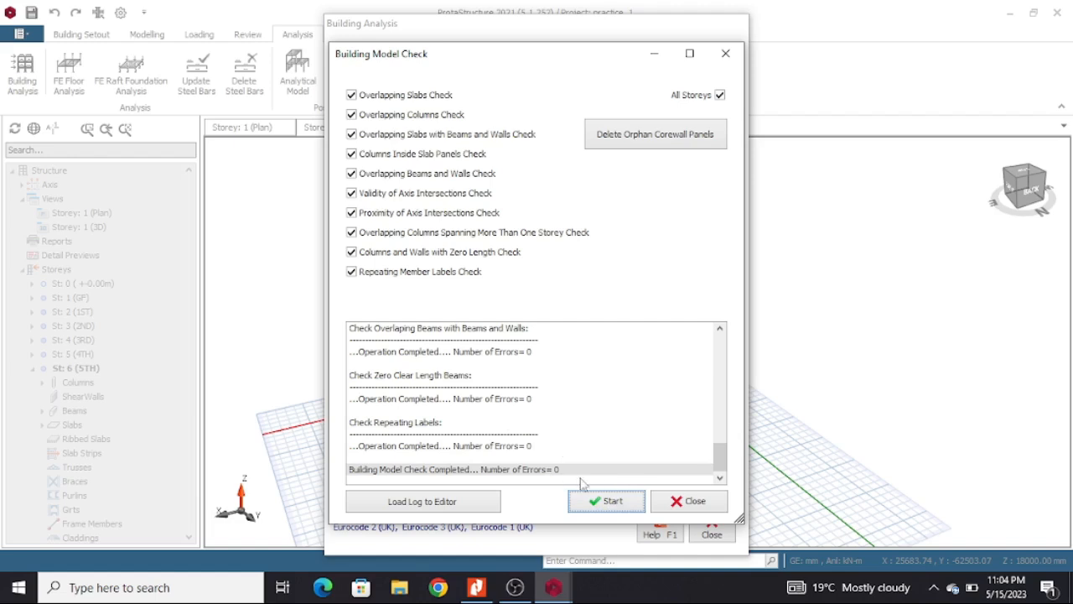
{"action": "left_click", "coordinate": [695, 501]}
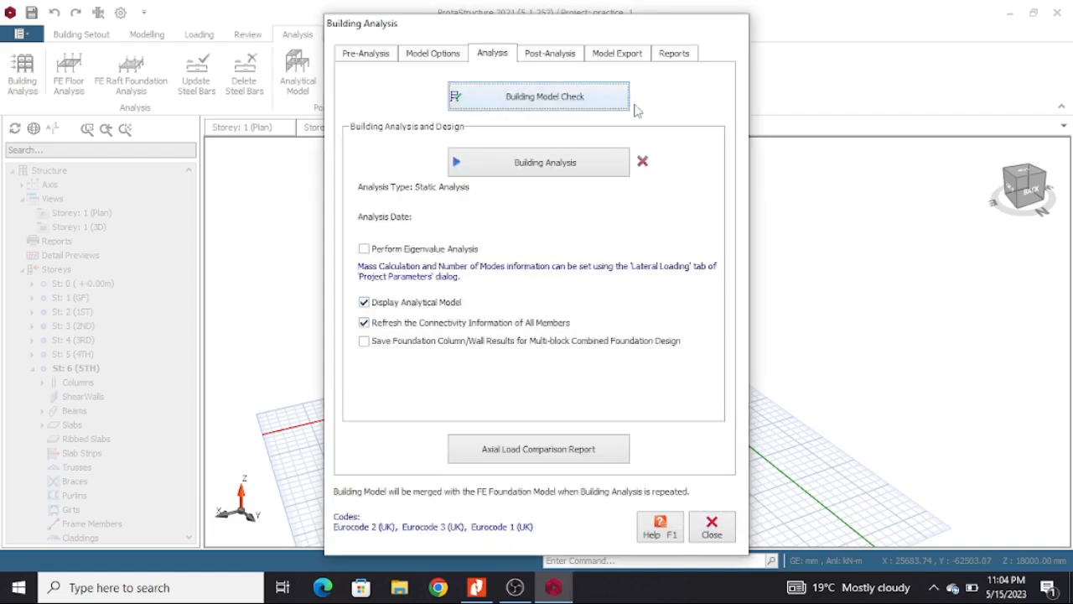
- Set the default concrete grade for concrete columns to C25/30 in the building analysis materials
{"action": "left_click_drag", "start_coordinate": [616, 29], "coordinate": [805, 72]}
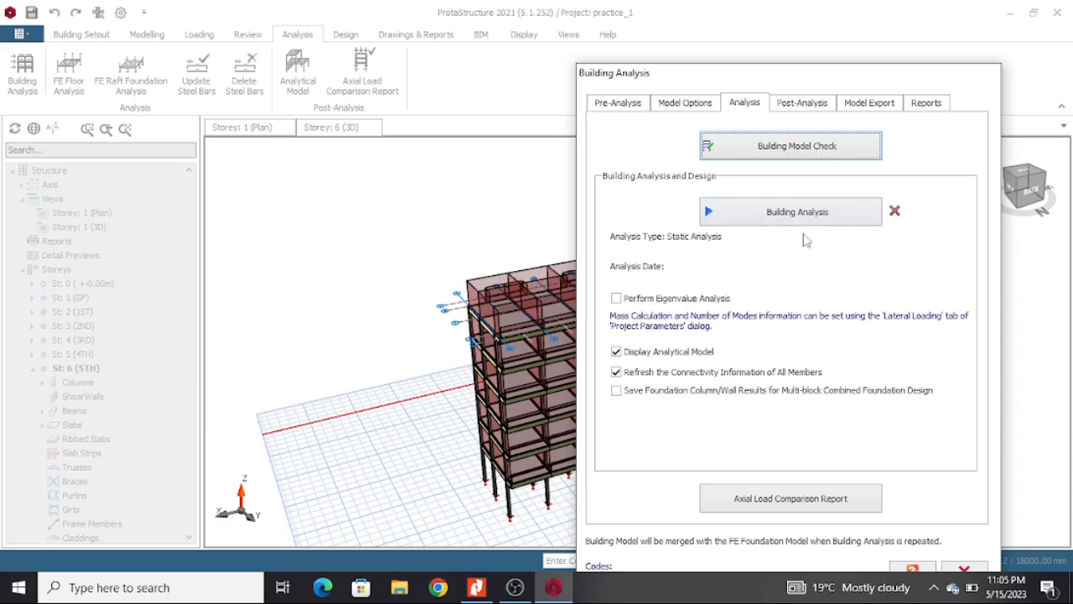
{"action": "left_click", "coordinate": [617, 105]}
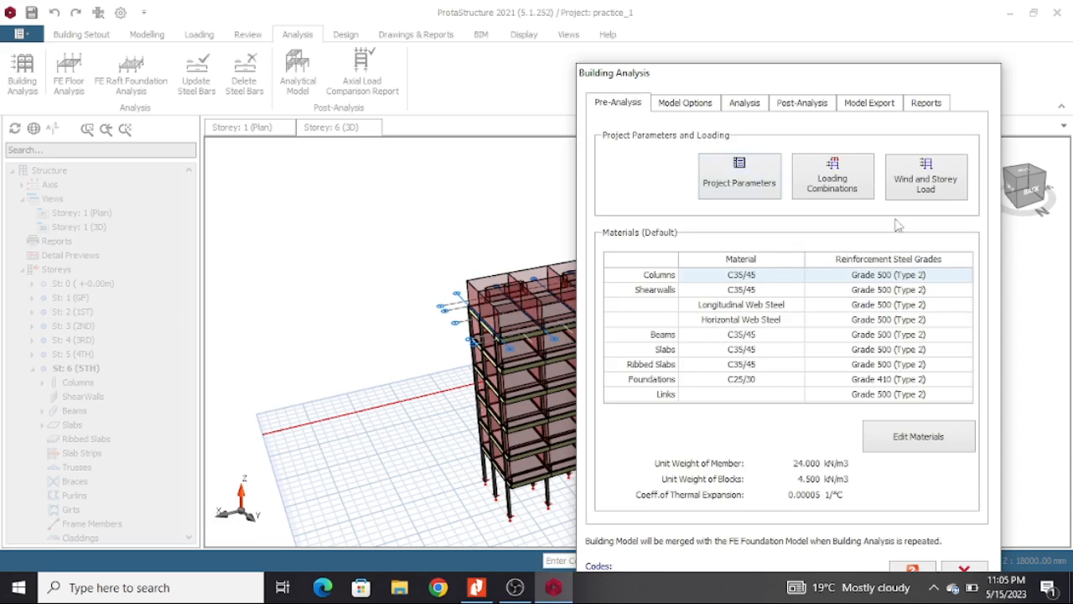
{"action": "left_click", "coordinate": [908, 434]}
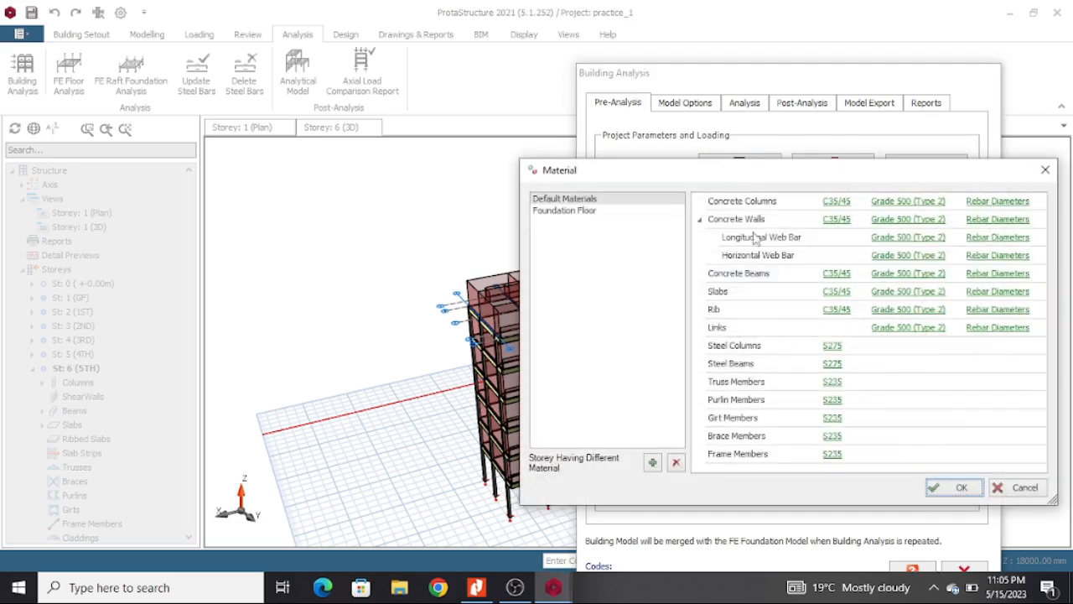
{"action": "left_click_drag", "start_coordinate": [706, 183], "coordinate": [397, 88]}
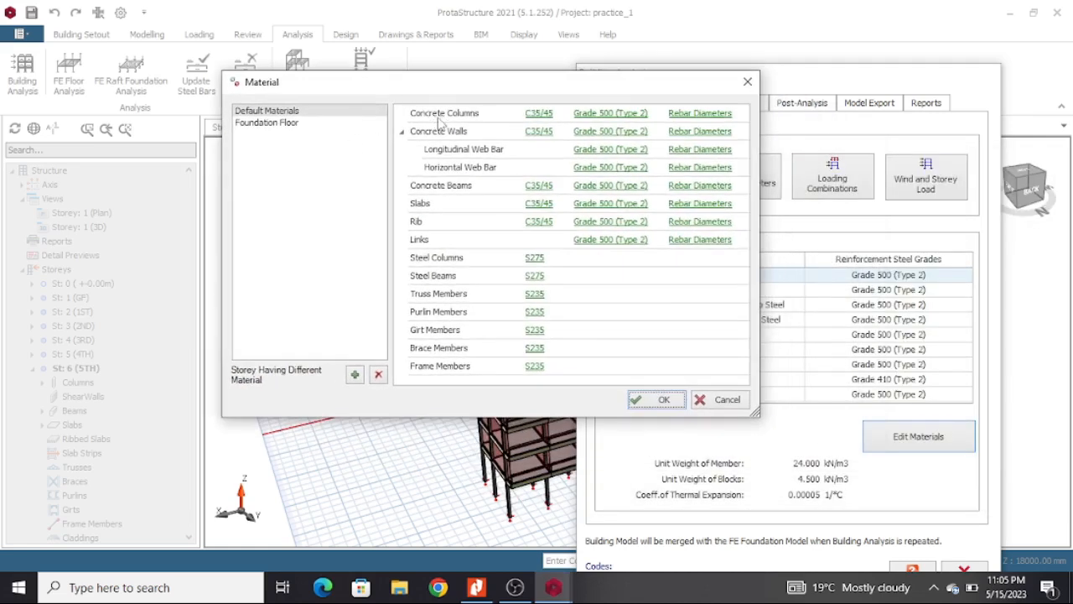
{"action": "left_click", "coordinate": [538, 114]}
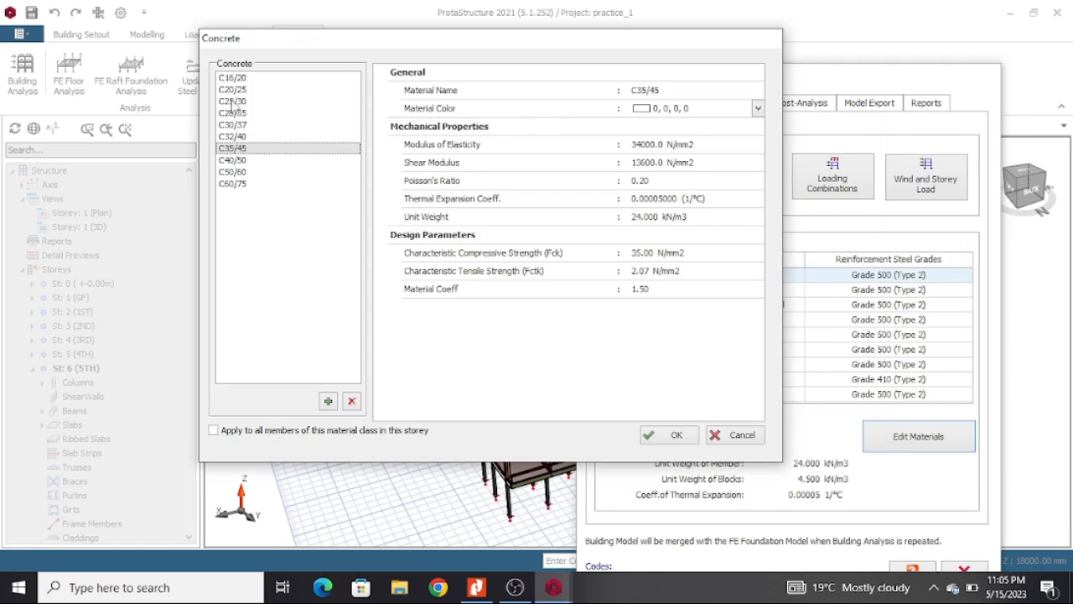
{"action": "left_click", "coordinate": [232, 101]}
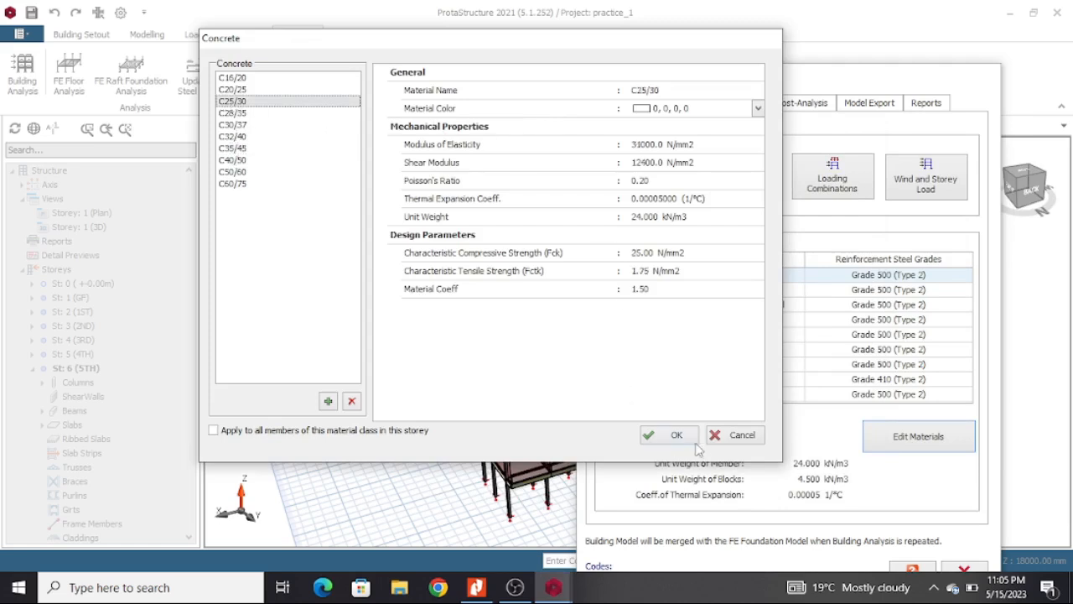
{"action": "left_click", "coordinate": [668, 437]}
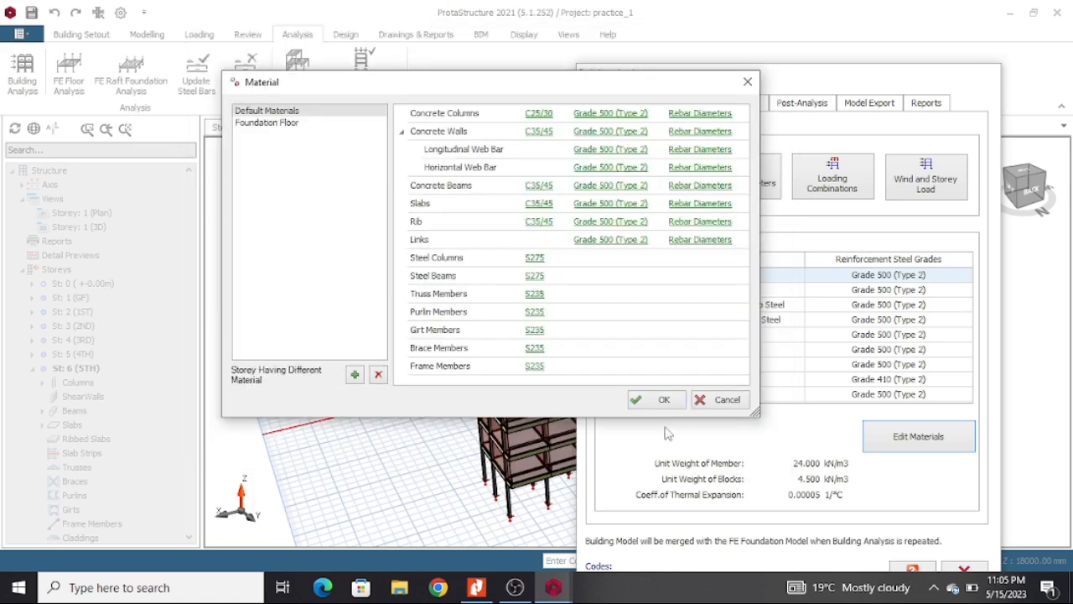
- Keep Grade 500 (Type 2) reinforcement for the concrete columns and exclude H32 from their usable rebar diameters
{"action": "left_click", "coordinate": [616, 120]}
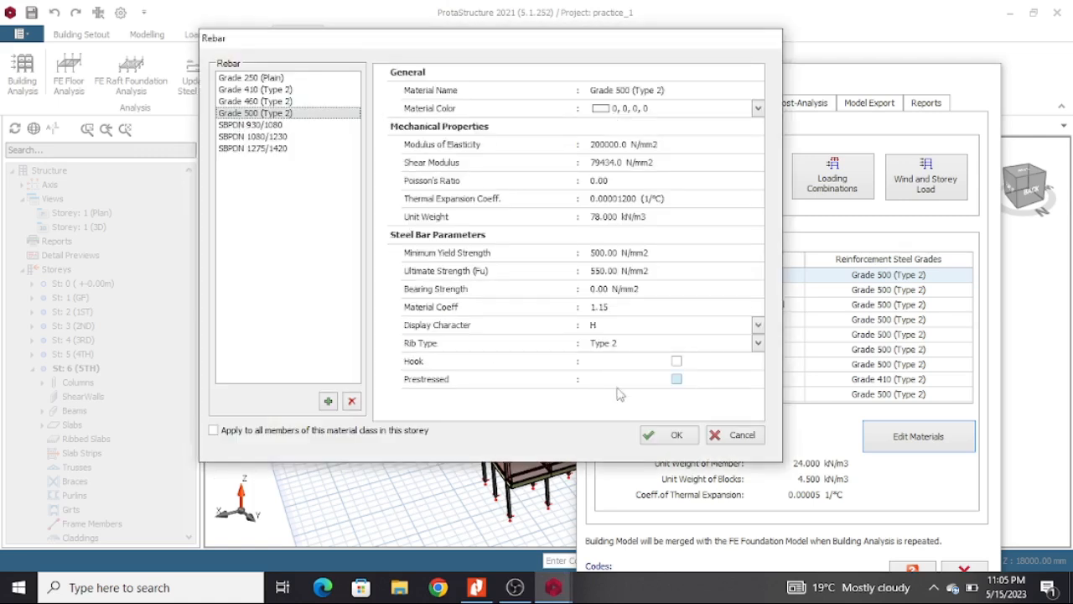
{"action": "left_click", "coordinate": [671, 436]}
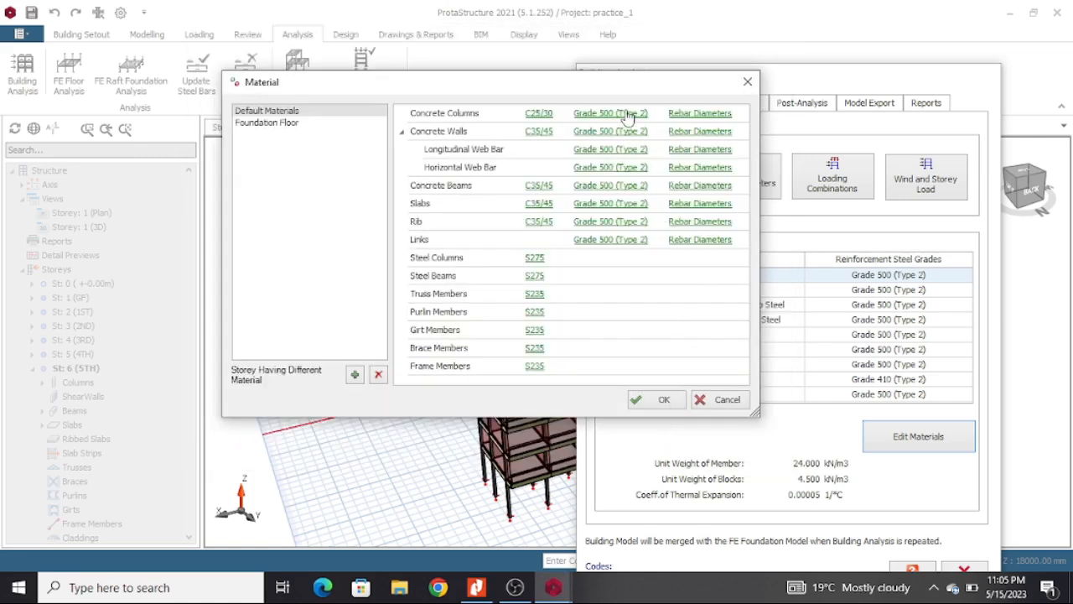
{"action": "left_click", "coordinate": [692, 114]}
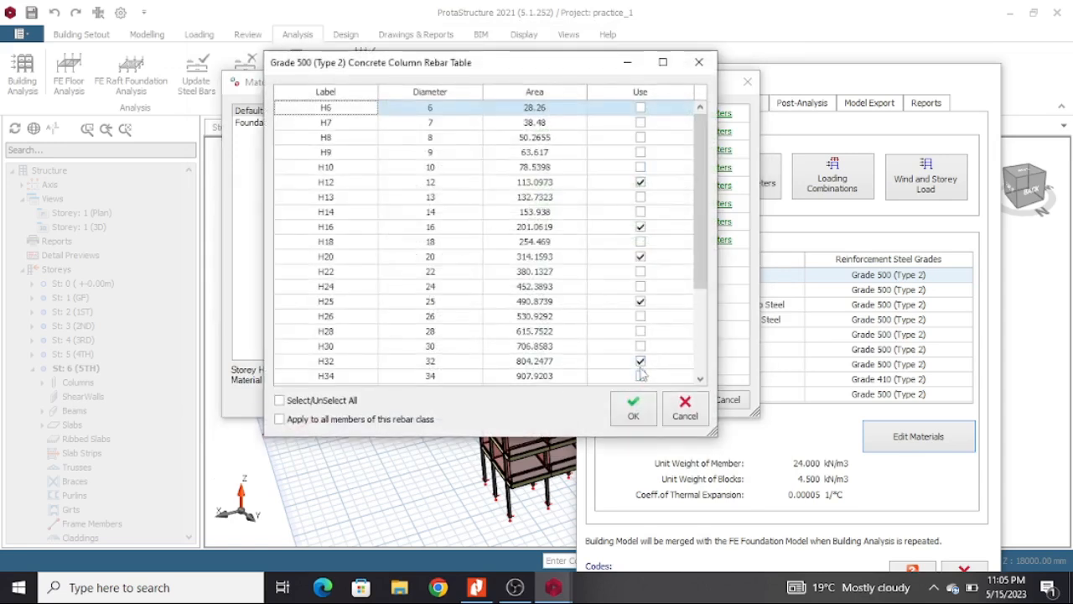
{"action": "left_click", "coordinate": [640, 361]}
{"action": "left_click", "coordinate": [641, 302]}
{"action": "left_click", "coordinate": [641, 302]}
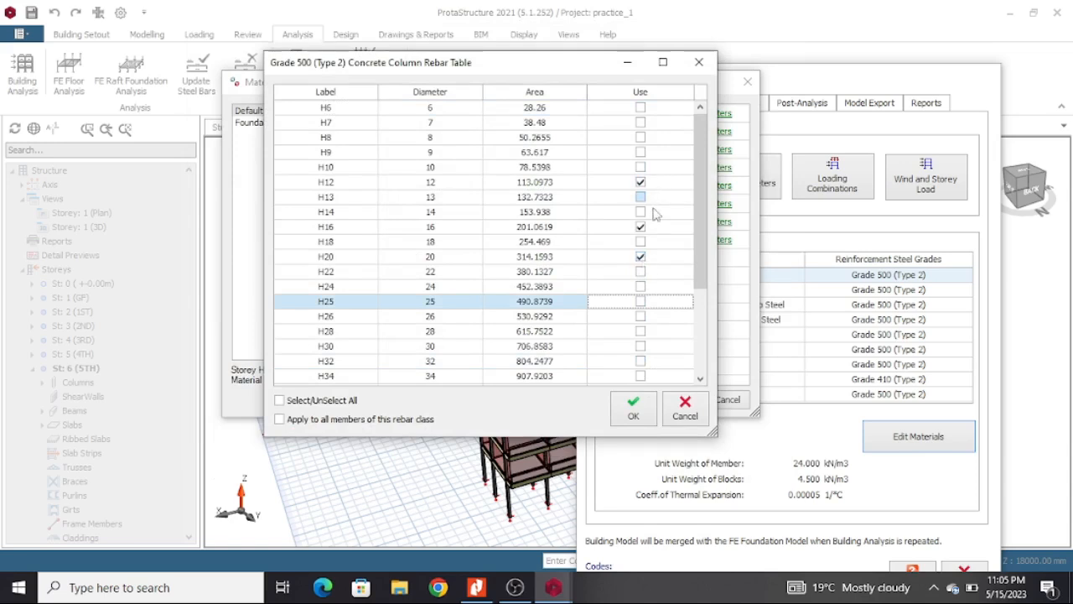
{"action": "left_click", "coordinate": [640, 301]}
{"action": "left_click", "coordinate": [634, 409]}
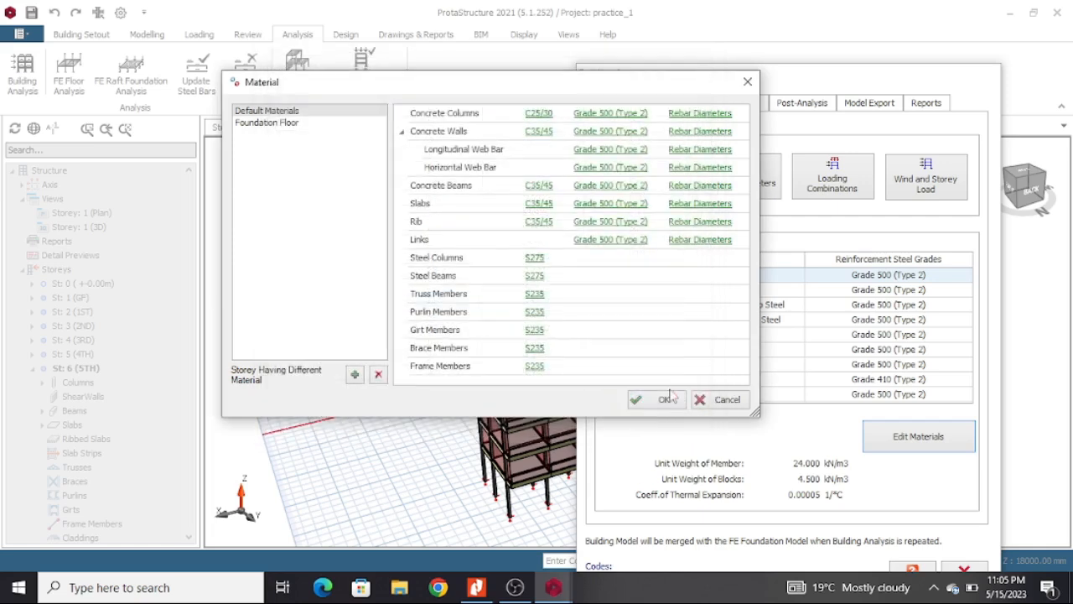
- Recheck the concrete columns' usable rebar diameters, and set the default concrete grade for concrete beams to C25/30
{"action": "left_click", "coordinate": [714, 113]}
{"action": "left_click", "coordinate": [635, 411]}
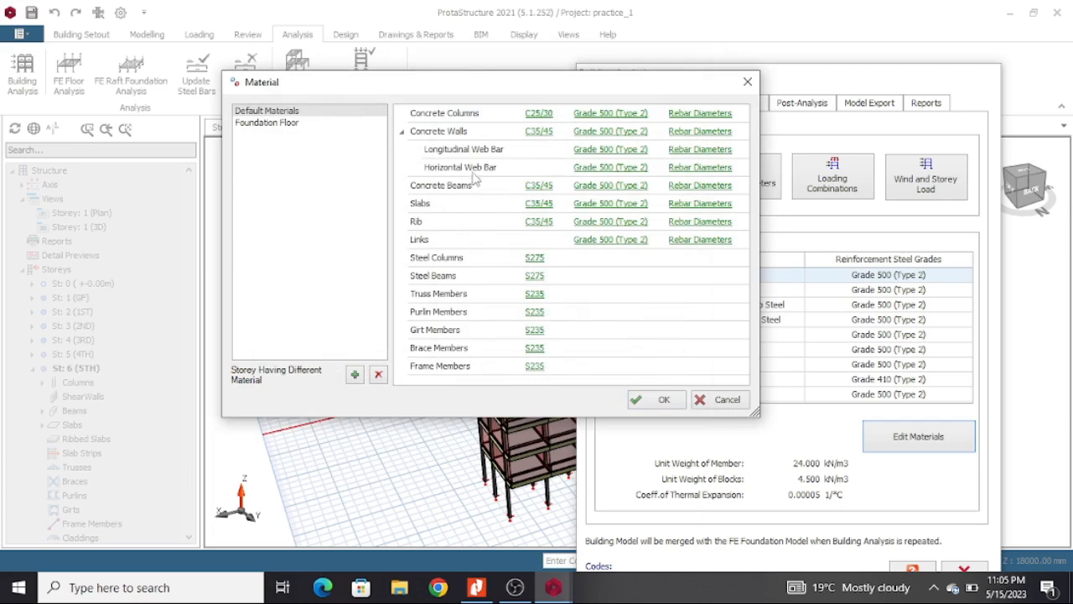
{"action": "left_click", "coordinate": [539, 186]}
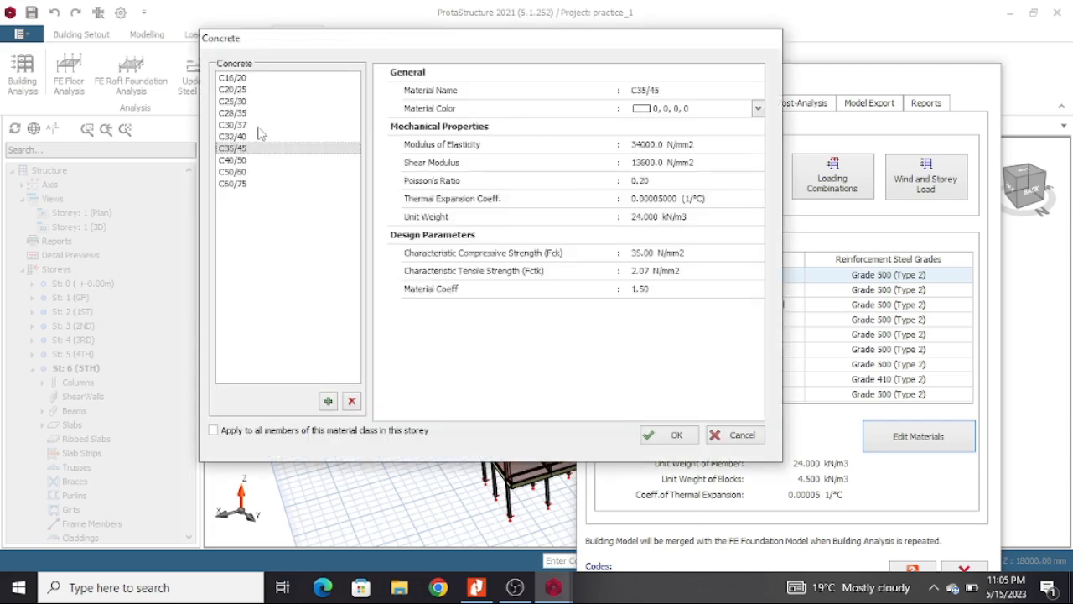
{"action": "left_click", "coordinate": [238, 102]}
{"action": "left_click", "coordinate": [652, 434]}
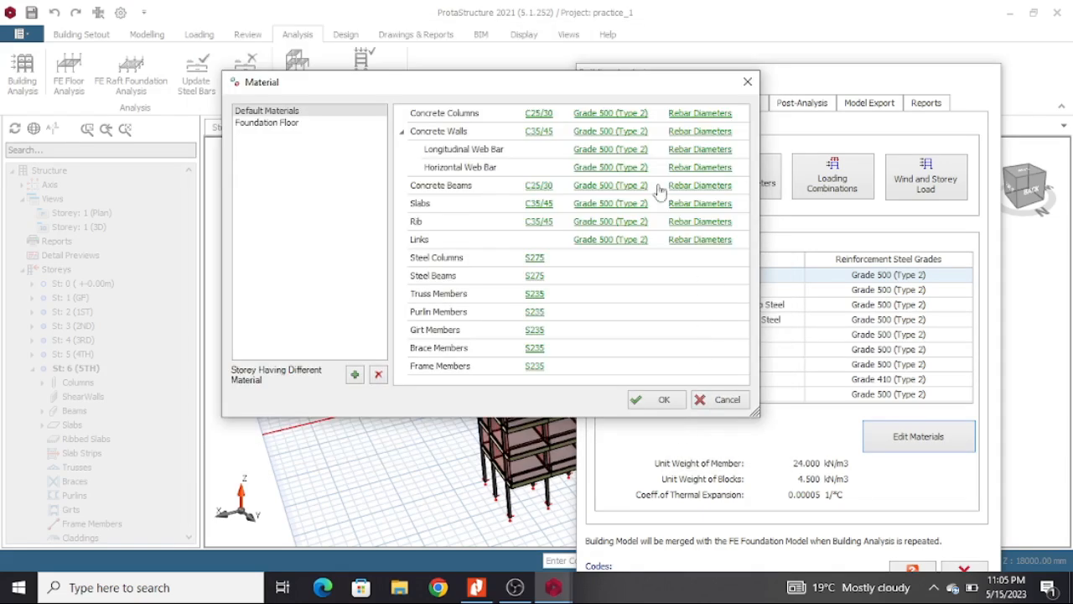
- Keep Grade 500 (Type 2) as the reinforcement grade for the concrete beams
{"action": "left_click", "coordinate": [613, 185]}
{"action": "left_click", "coordinate": [671, 434]}
{"action": "left_click", "coordinate": [621, 188]}
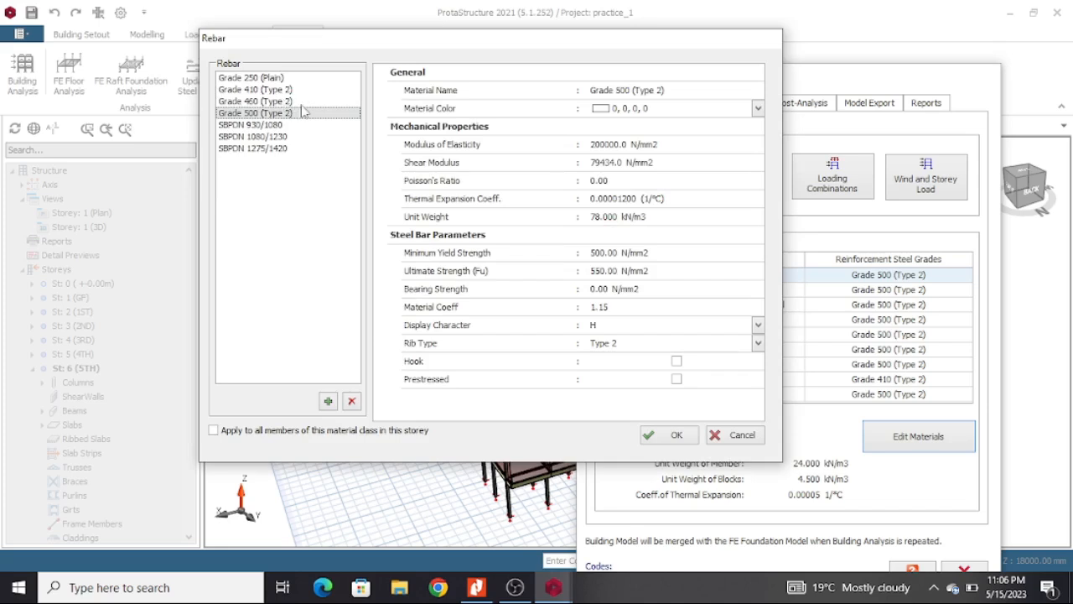
{"action": "left_click", "coordinate": [675, 437]}
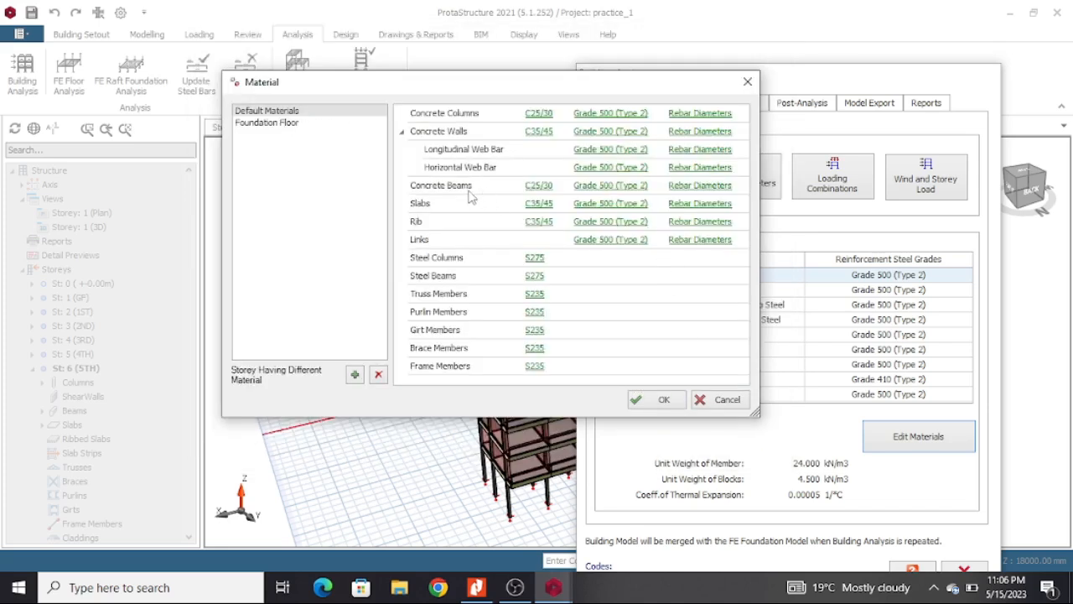
- Restrict the usable rebar diameters of the concrete beams to H12, H16, H20 and H25
{"action": "left_click", "coordinate": [703, 185]}
{"action": "left_click", "coordinate": [640, 362]}
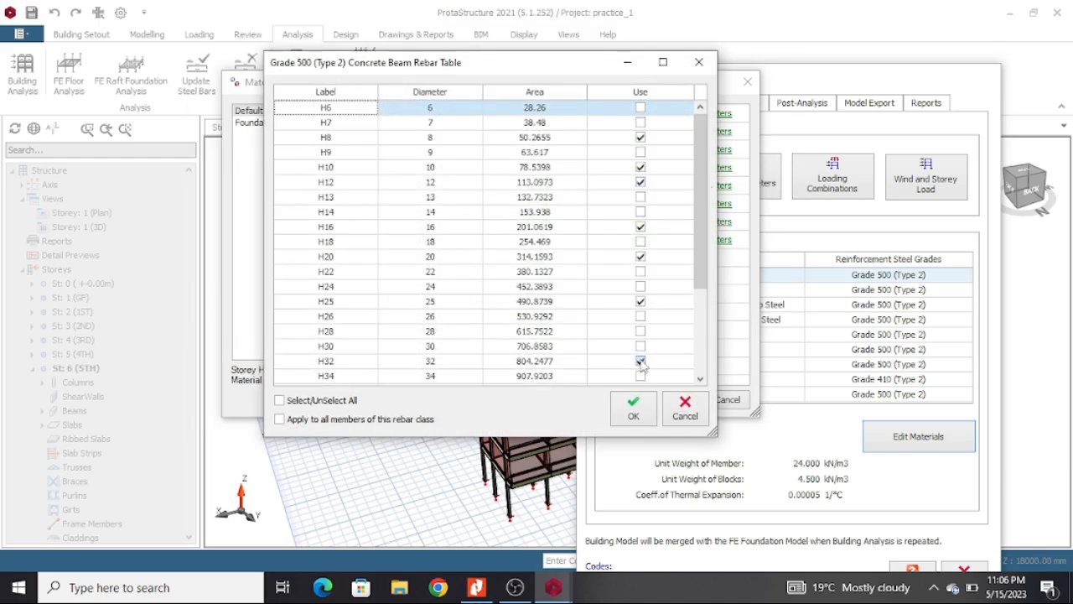
{"action": "left_click", "coordinate": [640, 361]}
{"action": "left_click", "coordinate": [641, 301]}
{"action": "left_click", "coordinate": [641, 256]}
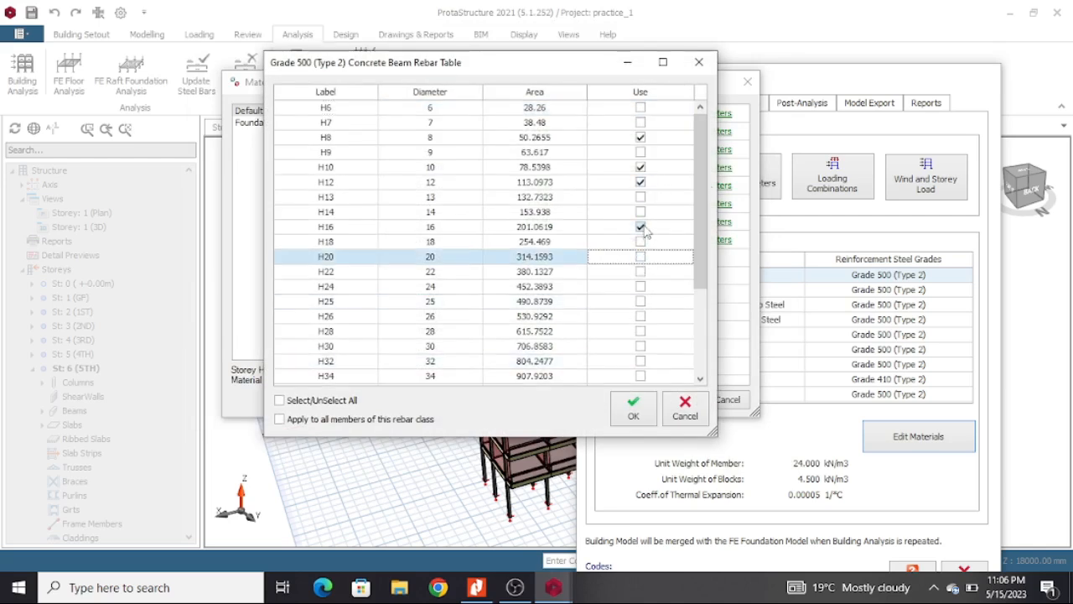
{"action": "left_click", "coordinate": [641, 182]}
{"action": "left_click", "coordinate": [641, 167]}
{"action": "left_click", "coordinate": [641, 138]}
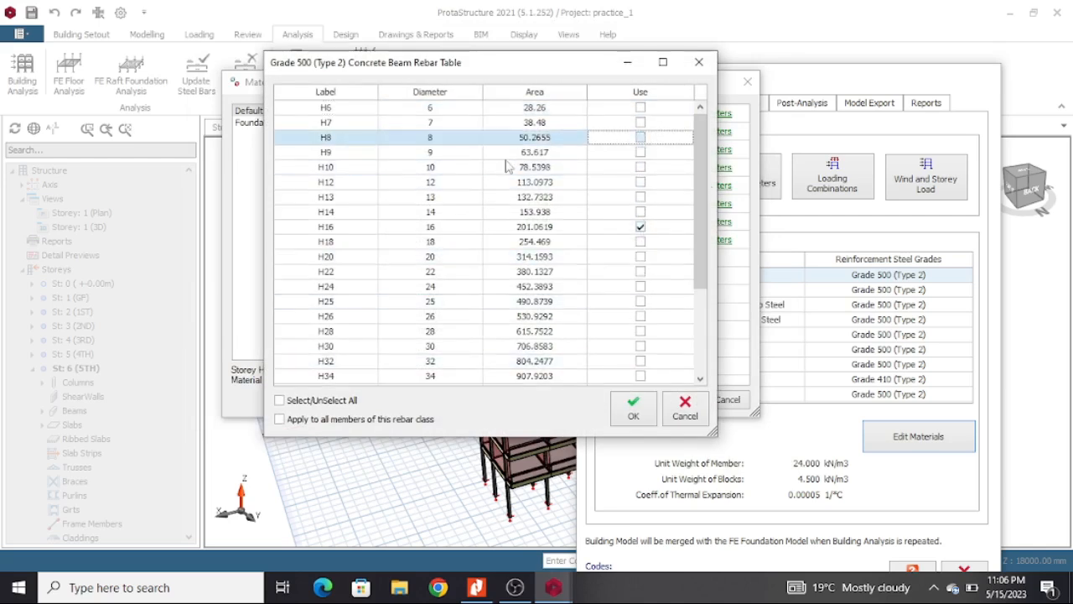
{"action": "left_click", "coordinate": [640, 182]}
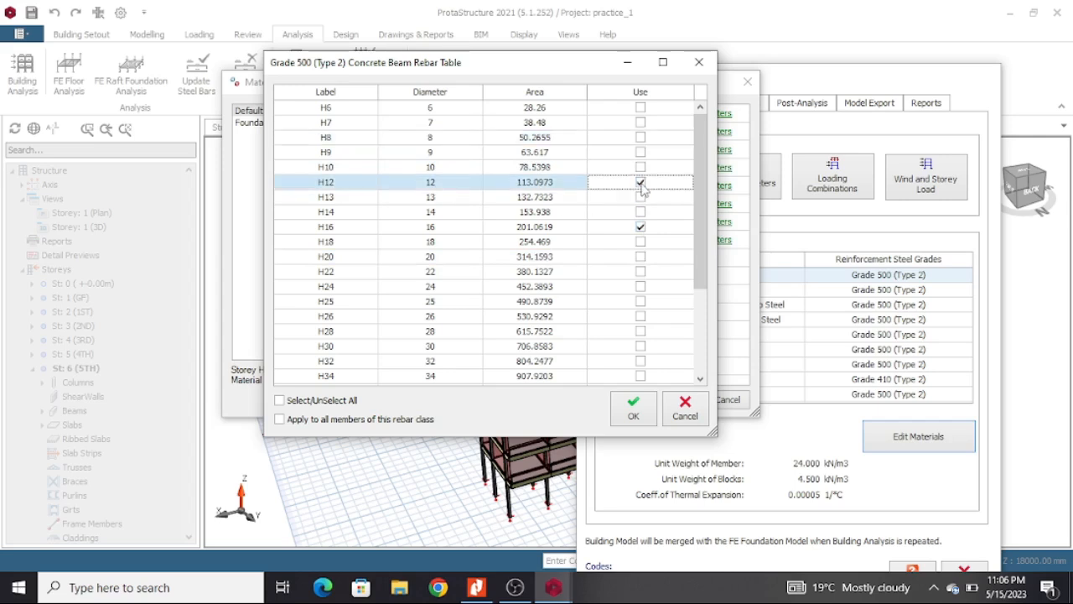
{"action": "left_click", "coordinate": [643, 230]}
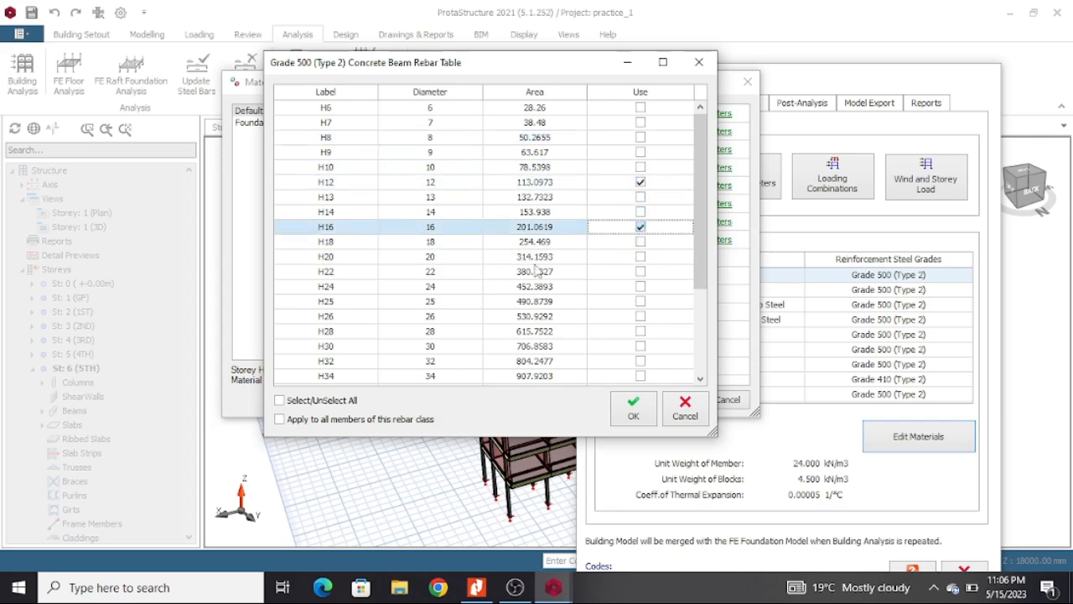
{"action": "left_click", "coordinate": [643, 261]}
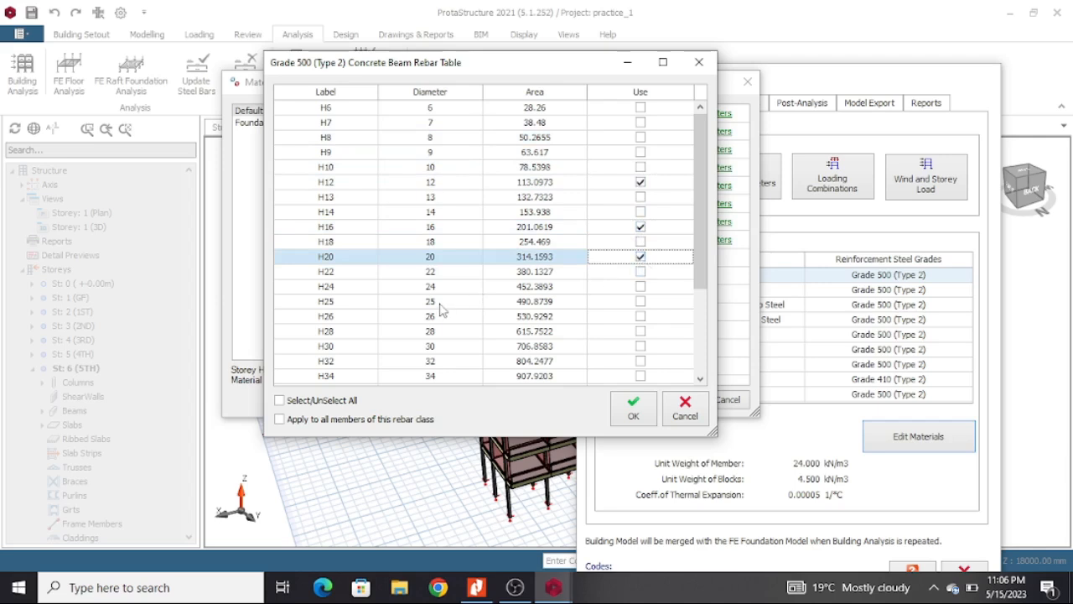
{"action": "left_click", "coordinate": [640, 301]}
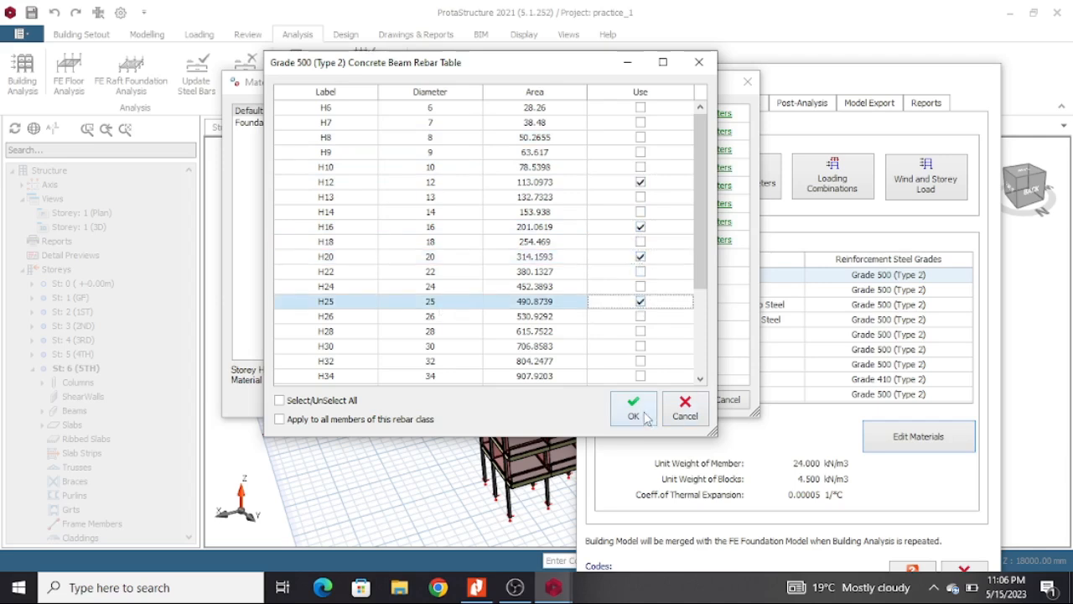
{"action": "left_click", "coordinate": [634, 410]}
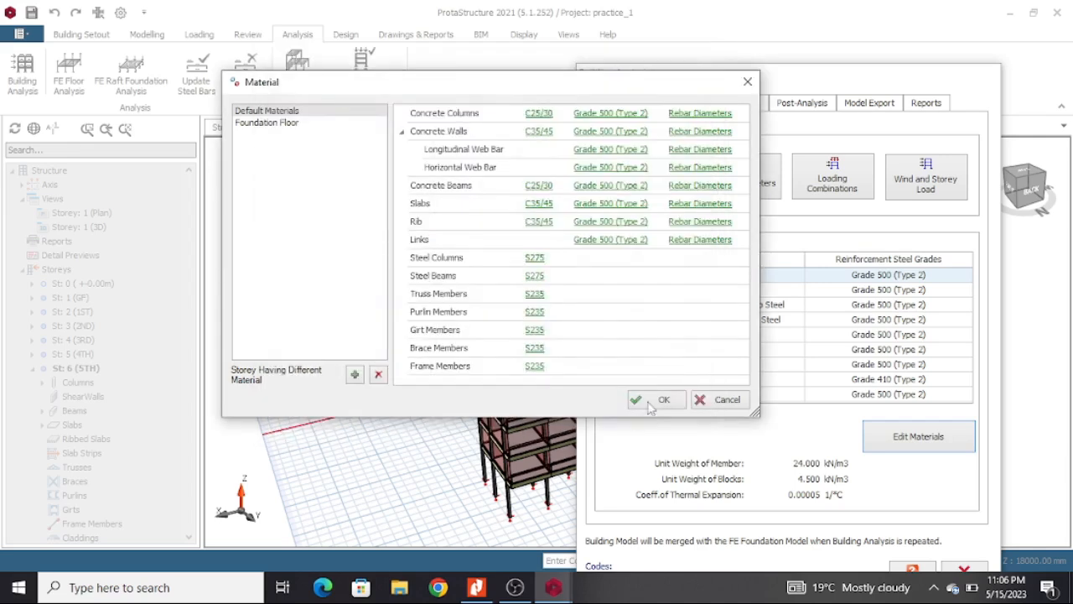
- Set the default concrete grade for slabs to C25/30 and keep their Grade 500 (Type 2) reinforcement
{"action": "left_click", "coordinate": [540, 204]}
{"action": "left_click", "coordinate": [240, 110]}
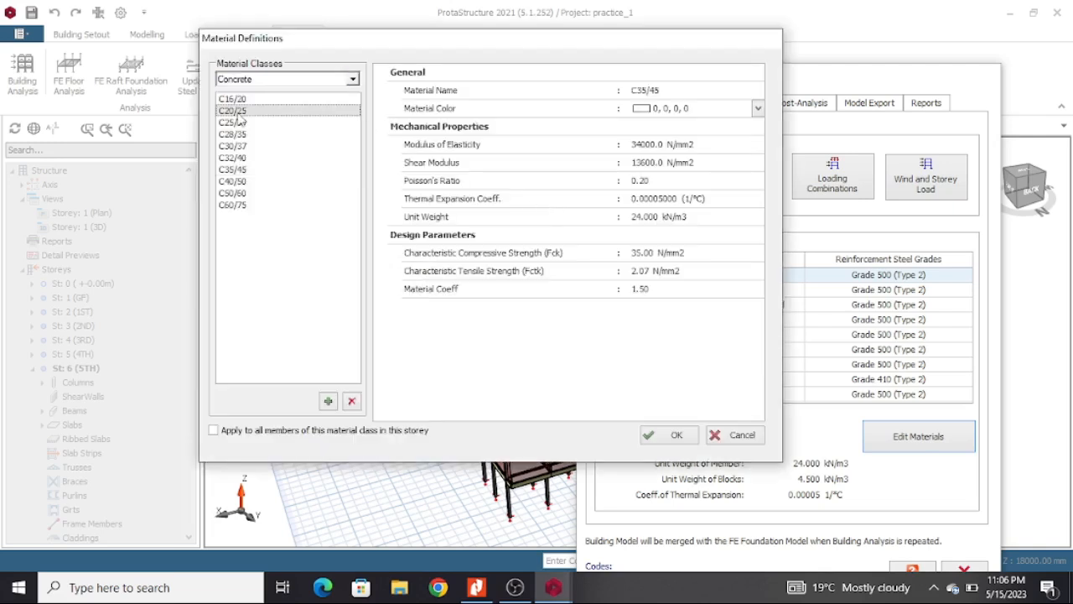
{"action": "left_click", "coordinate": [242, 122]}
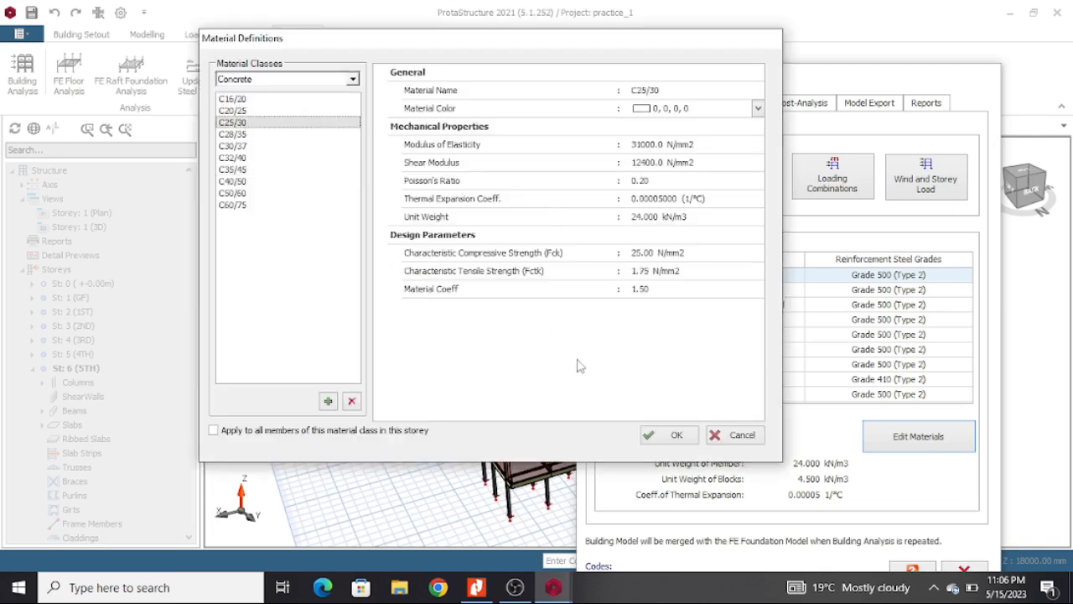
{"action": "left_click", "coordinate": [668, 435]}
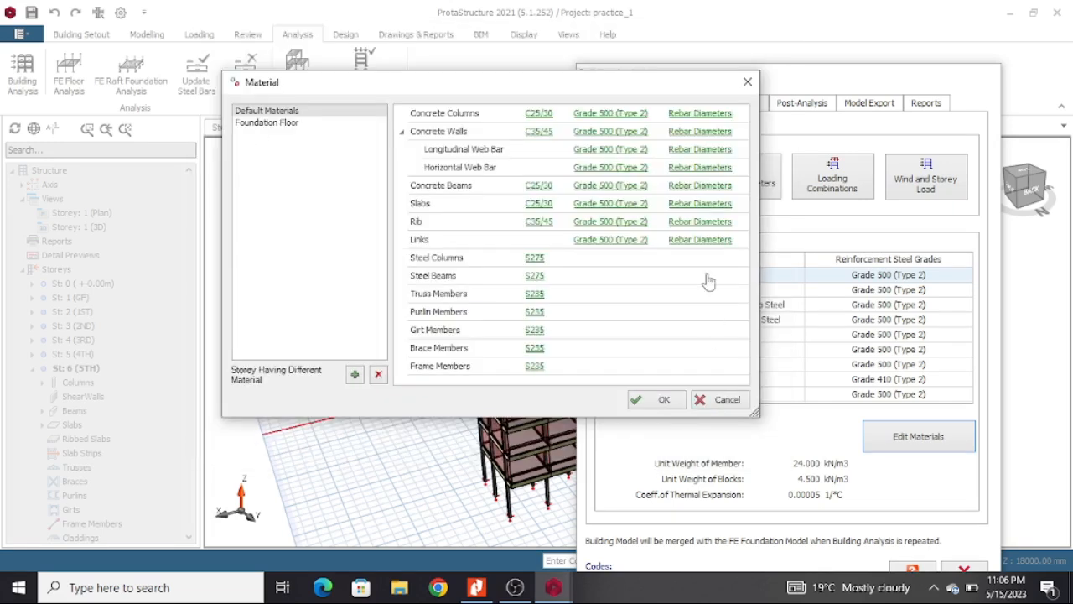
{"action": "left_click", "coordinate": [621, 207]}
{"action": "left_click", "coordinate": [678, 434]}
- Restrict the usable rebar diameters of the slabs to H8 and H10
{"action": "left_click", "coordinate": [694, 207]}
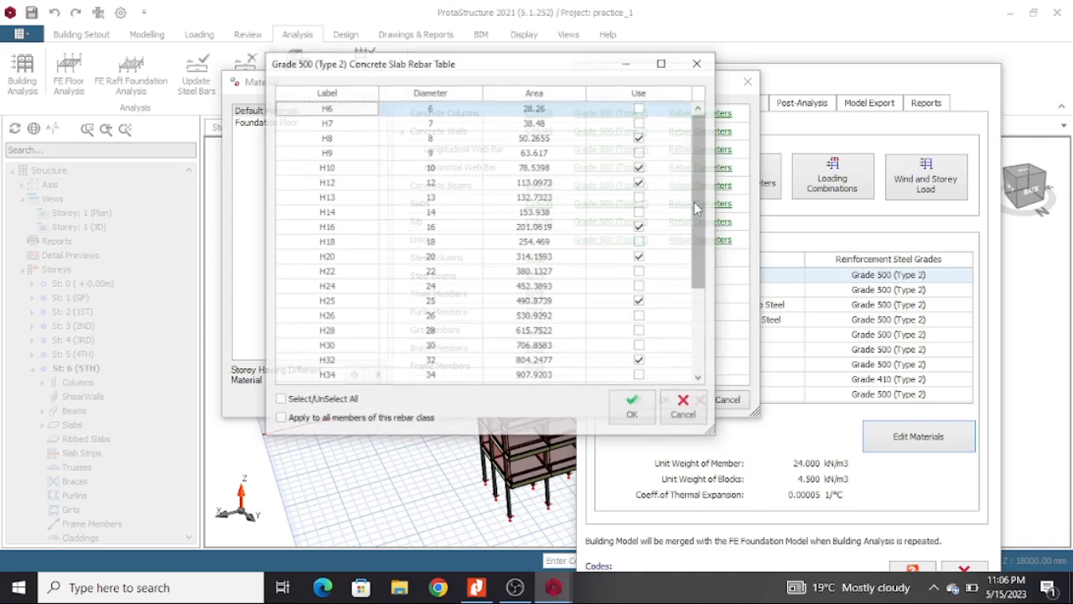
{"action": "left_click", "coordinate": [641, 360]}
{"action": "left_click", "coordinate": [641, 302]}
{"action": "left_click", "coordinate": [642, 302]}
{"action": "left_click", "coordinate": [641, 256]}
{"action": "left_click", "coordinate": [641, 227]}
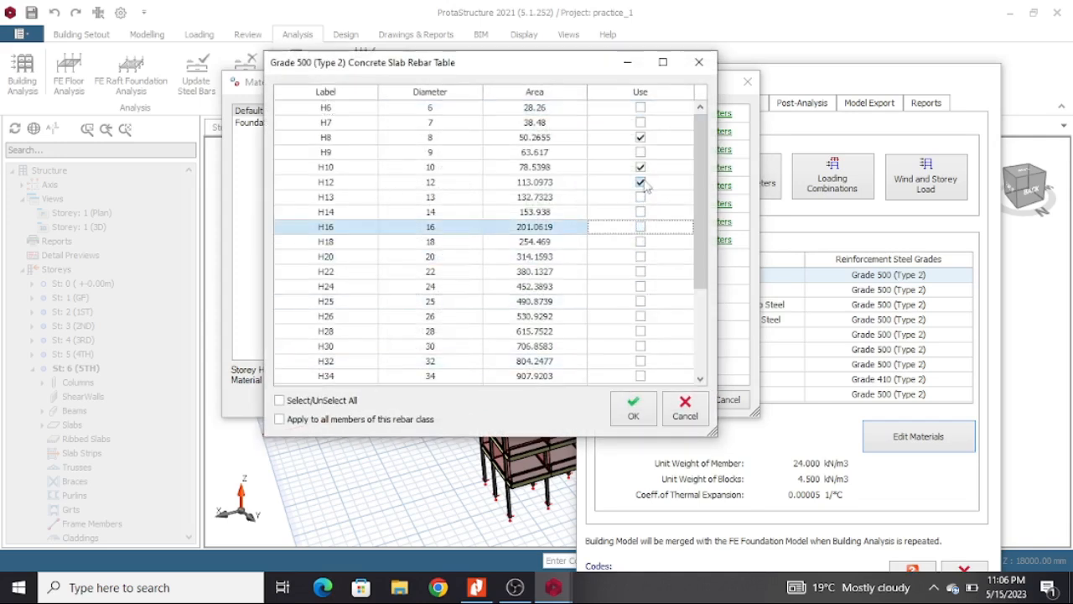
{"action": "left_click", "coordinate": [641, 182]}
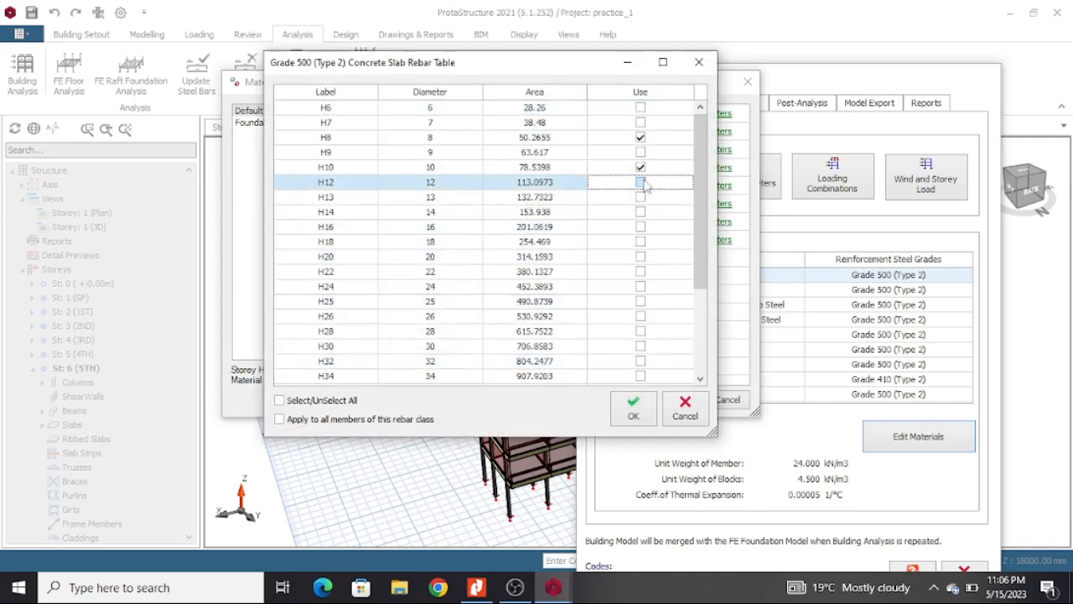
{"action": "left_click", "coordinate": [651, 411]}
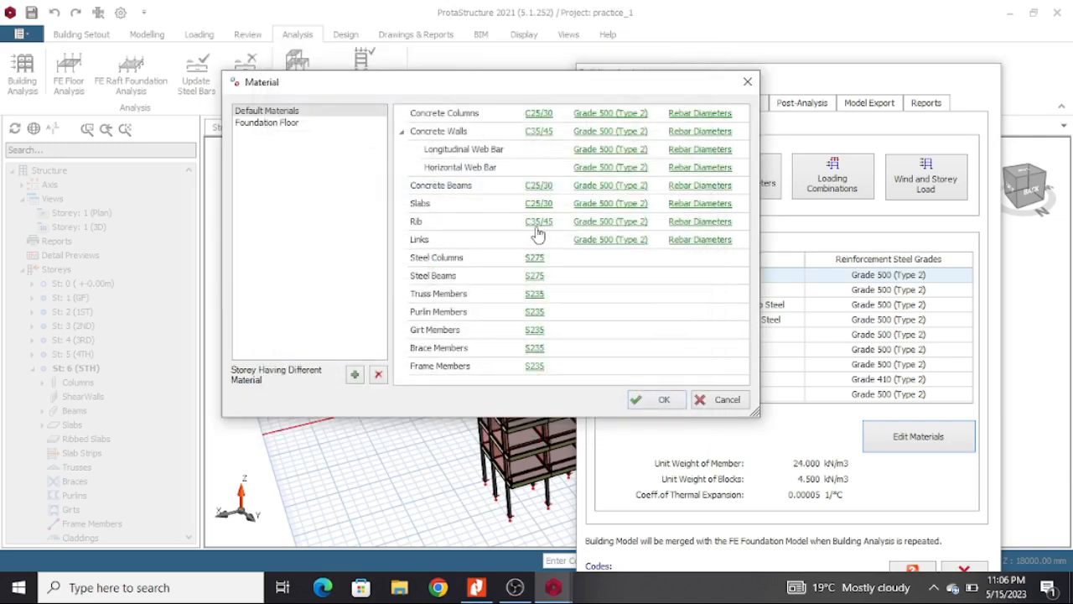
- Set the reinforcement grade of the links in the default materials to Grade 250 (Plain)
{"action": "left_click", "coordinate": [605, 241]}
{"action": "left_click", "coordinate": [272, 79]}
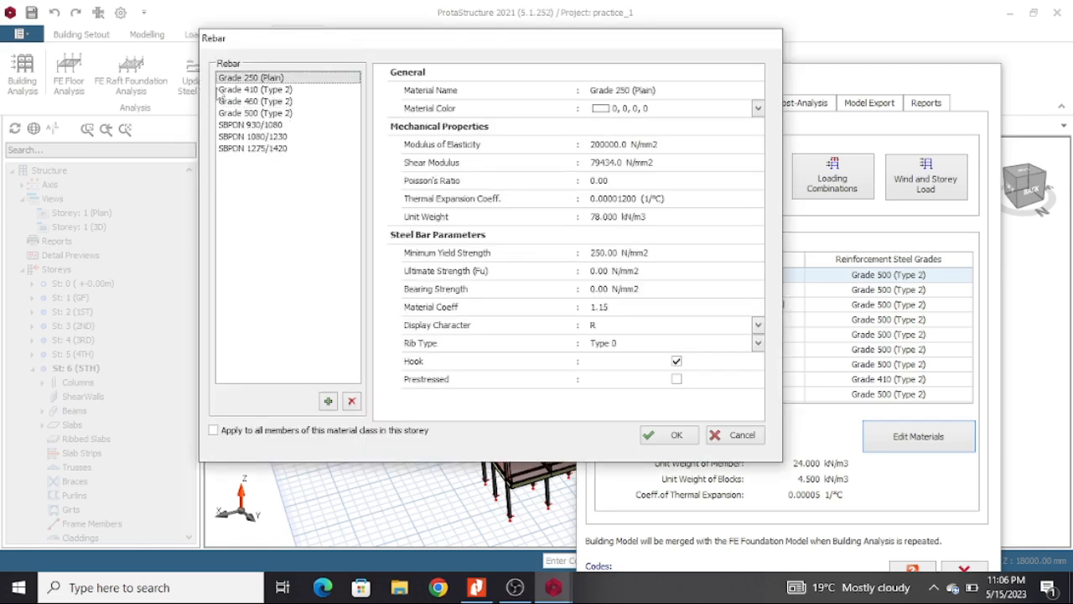
{"action": "left_click", "coordinate": [671, 435]}
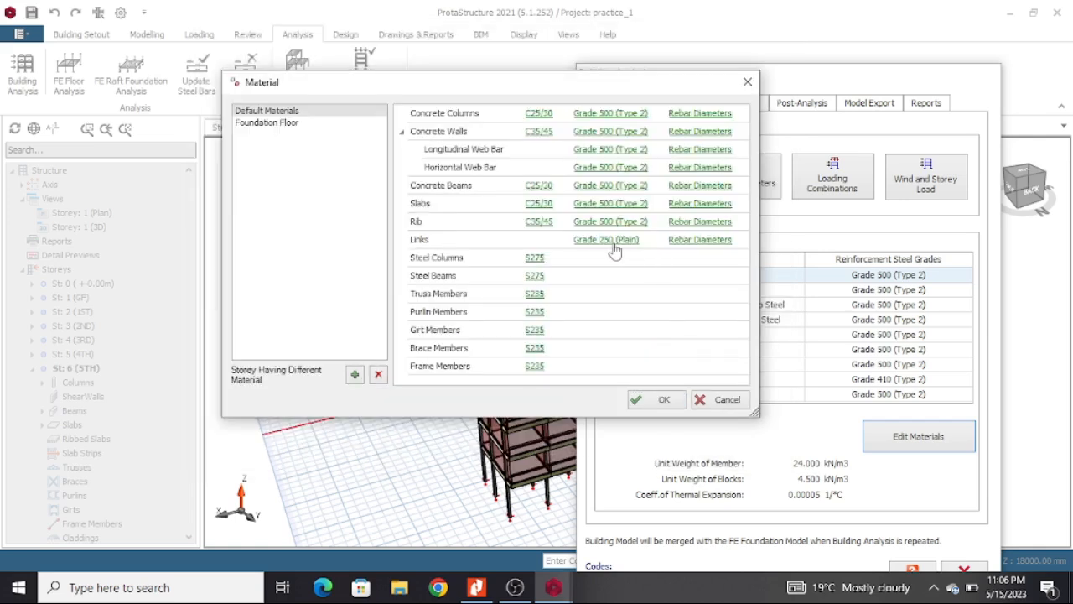
- Exclude R16 and R12 from the default links' usable rebar diameters, keeping R8 and R10, and recheck the table
{"action": "left_click", "coordinate": [703, 244]}
{"action": "left_click", "coordinate": [639, 226]}
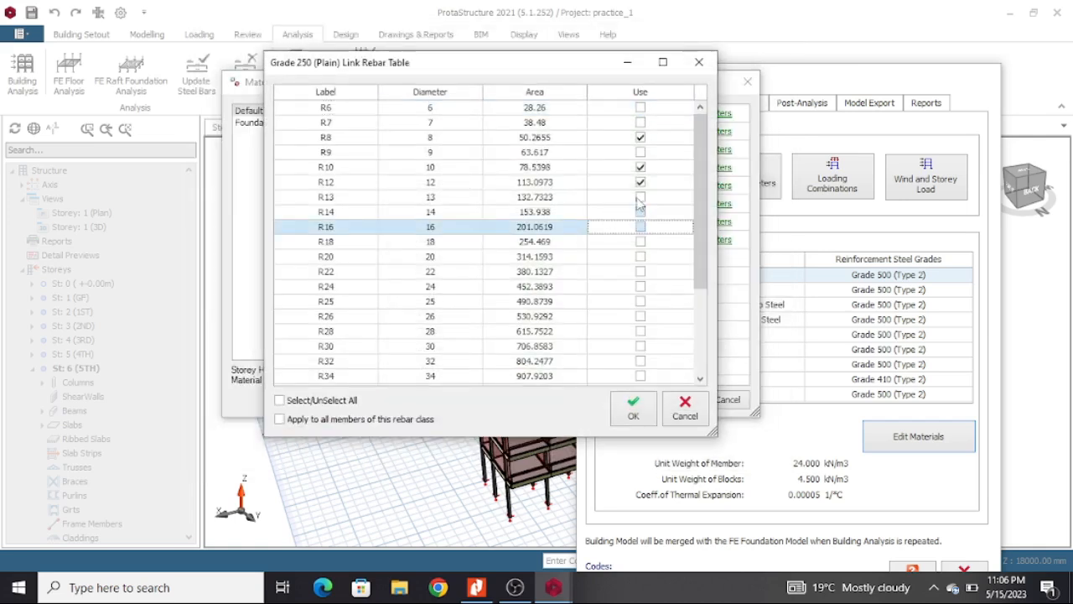
{"action": "left_click", "coordinate": [641, 182]}
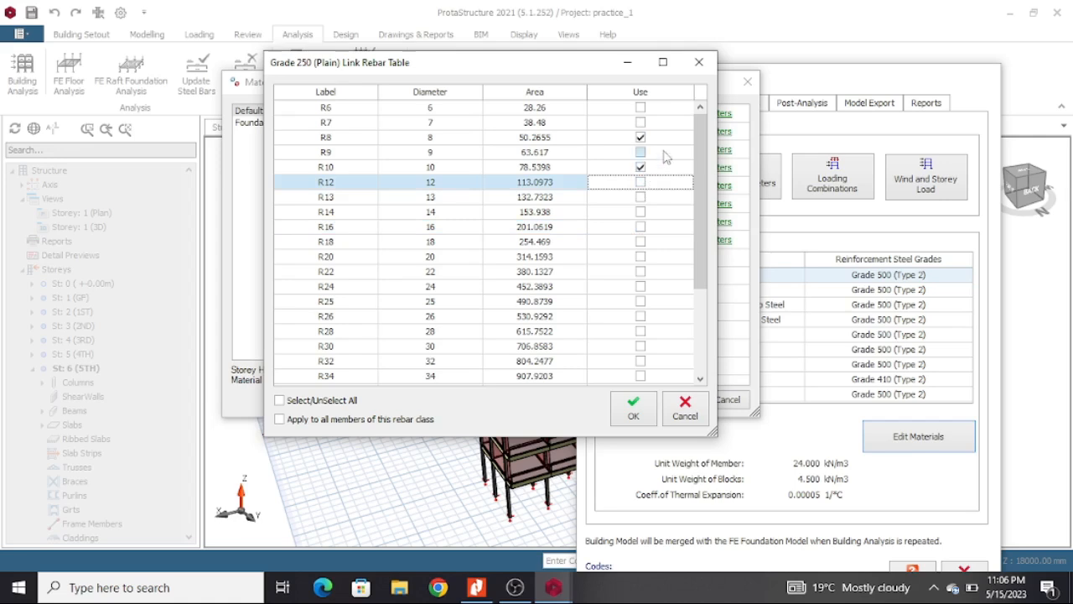
{"action": "left_click", "coordinate": [633, 409]}
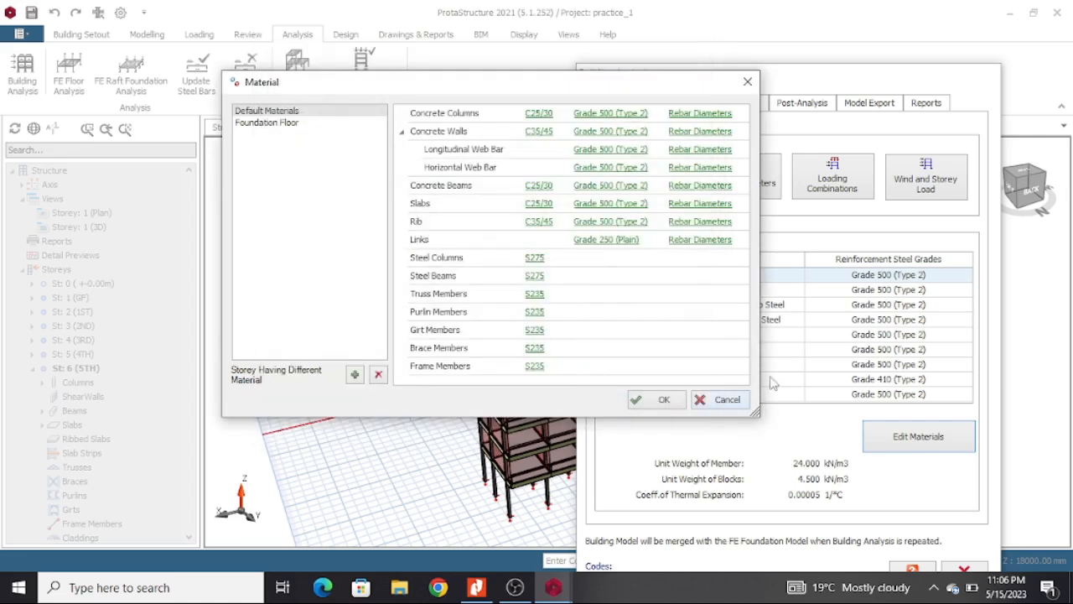
{"action": "left_click", "coordinate": [723, 239]}
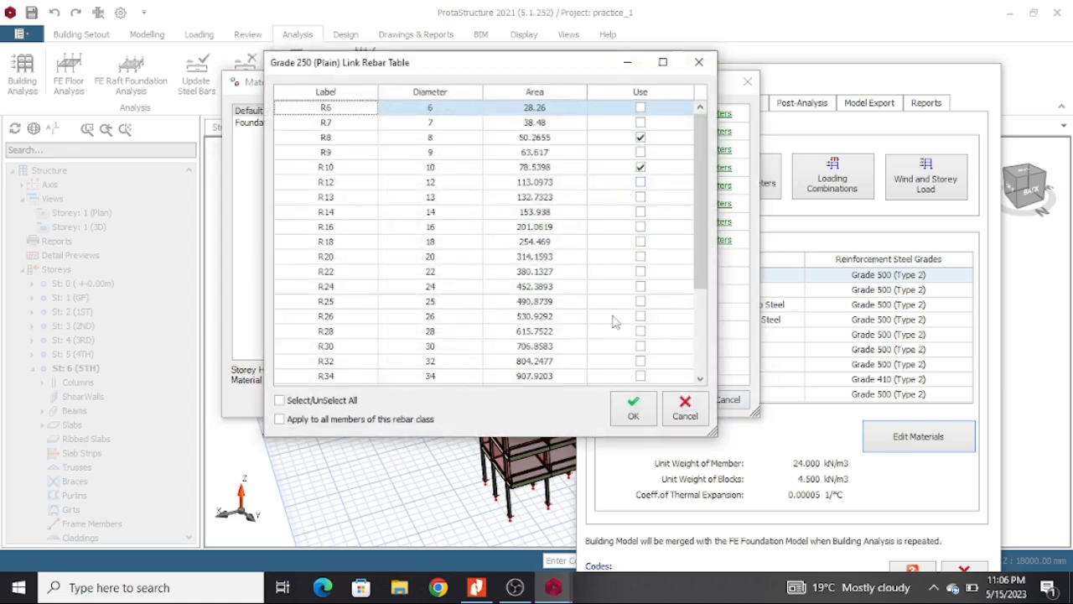
{"action": "left_click", "coordinate": [633, 407]}
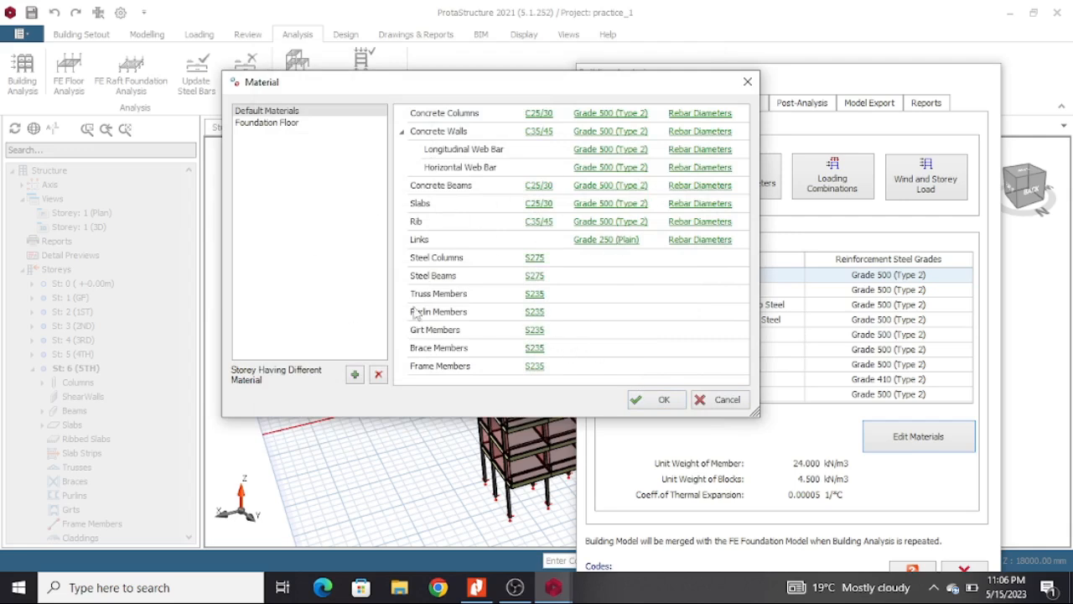
- Set the foundations' reinforcement grade to Grade 500 (Type 2) in the Foundation Floor materials
{"action": "left_click", "coordinate": [268, 124]}
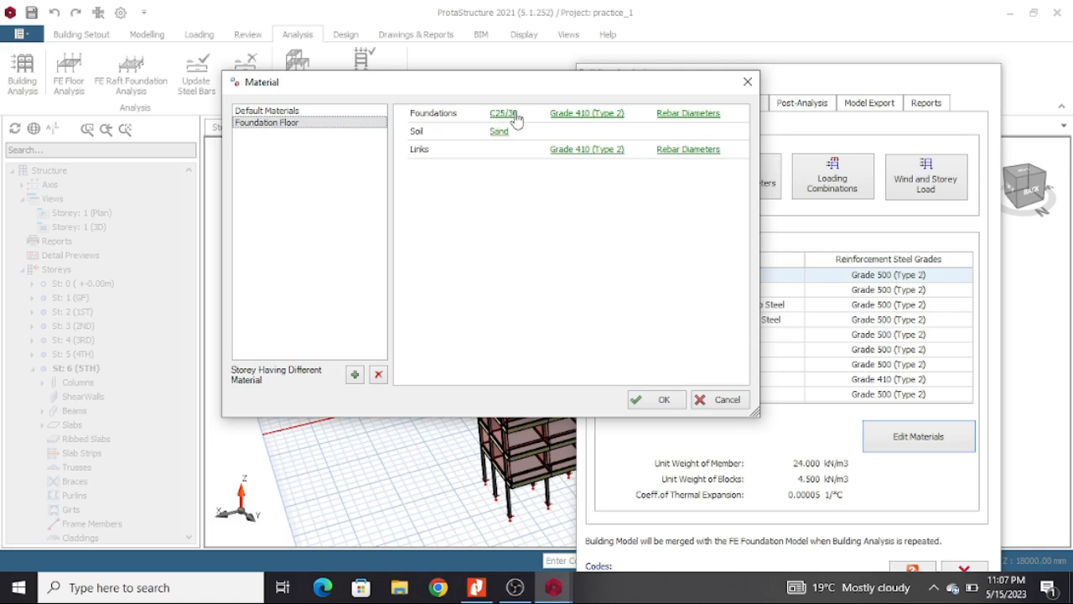
{"action": "left_click", "coordinate": [606, 114]}
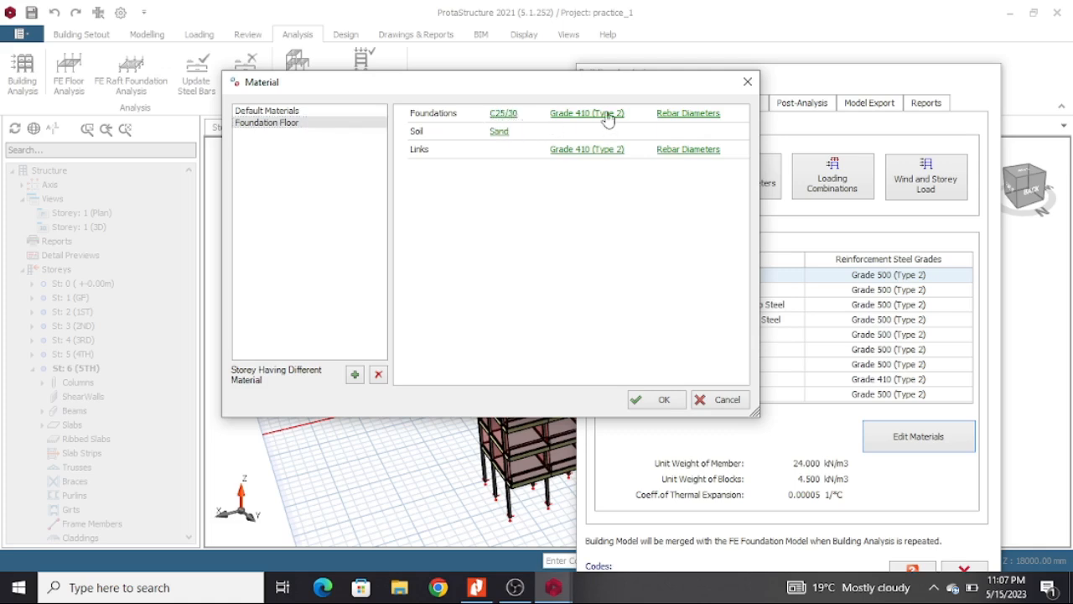
{"action": "left_click", "coordinate": [285, 114]}
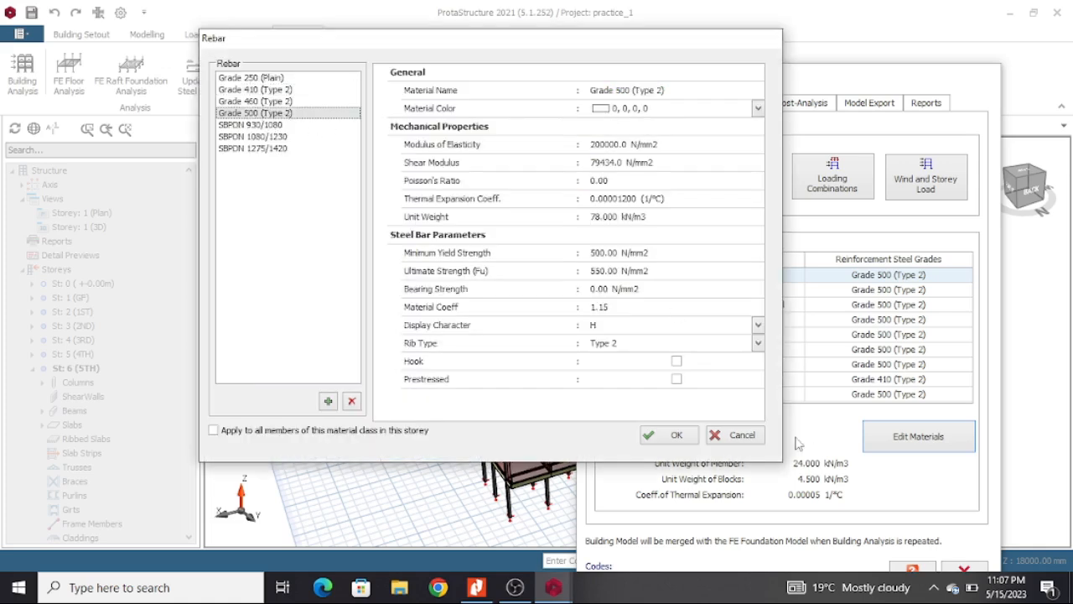
{"action": "left_click", "coordinate": [677, 435]}
- Restrict the usable rebar diameters of the foundations to H12, H16 and H20
{"action": "left_click", "coordinate": [686, 115]}
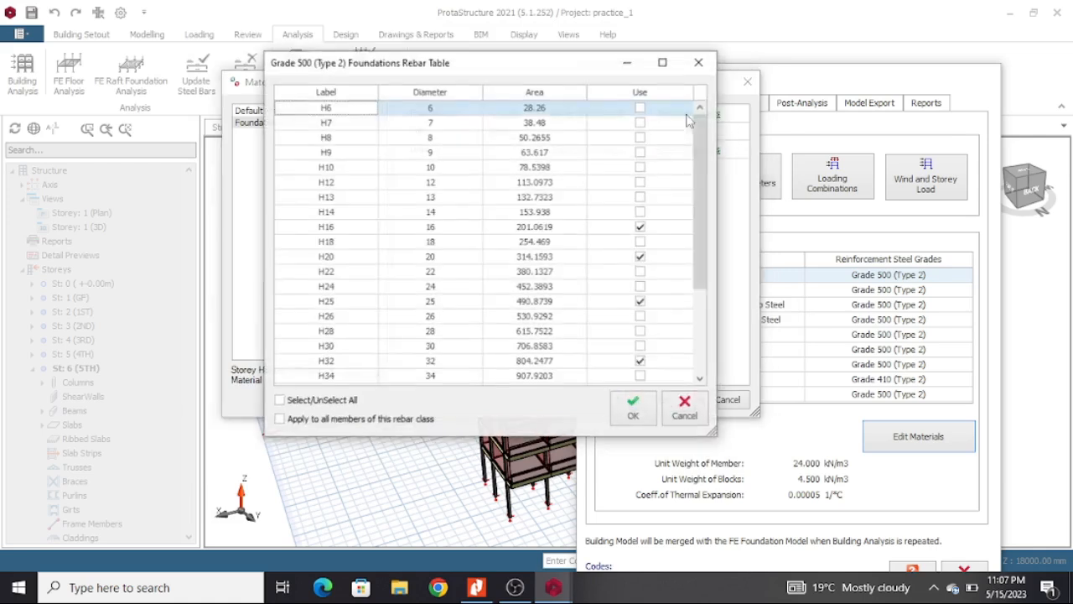
{"action": "left_click", "coordinate": [640, 361]}
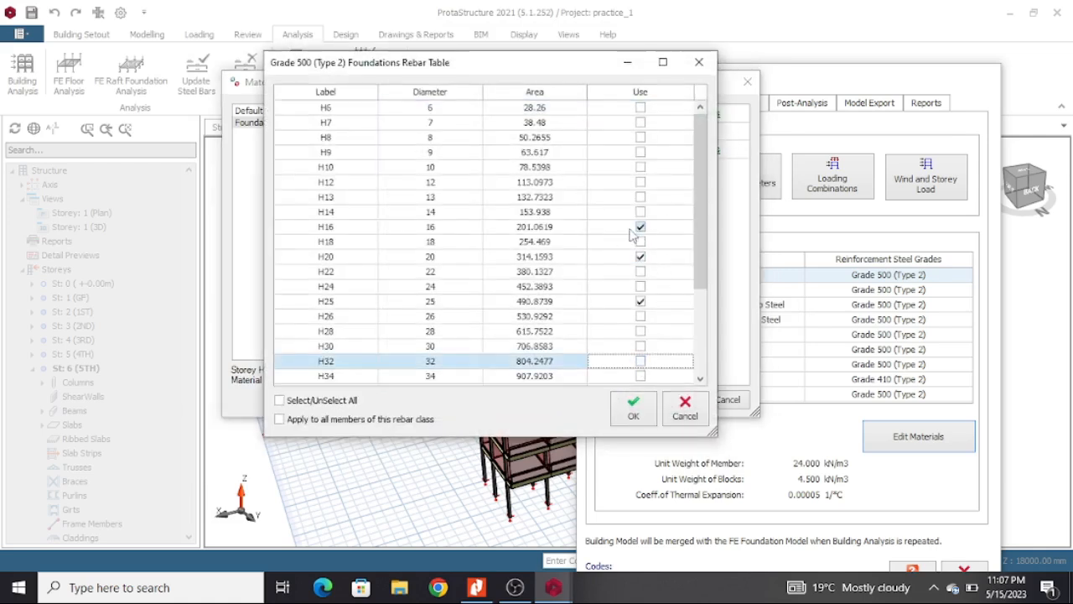
{"action": "left_click", "coordinate": [639, 182]}
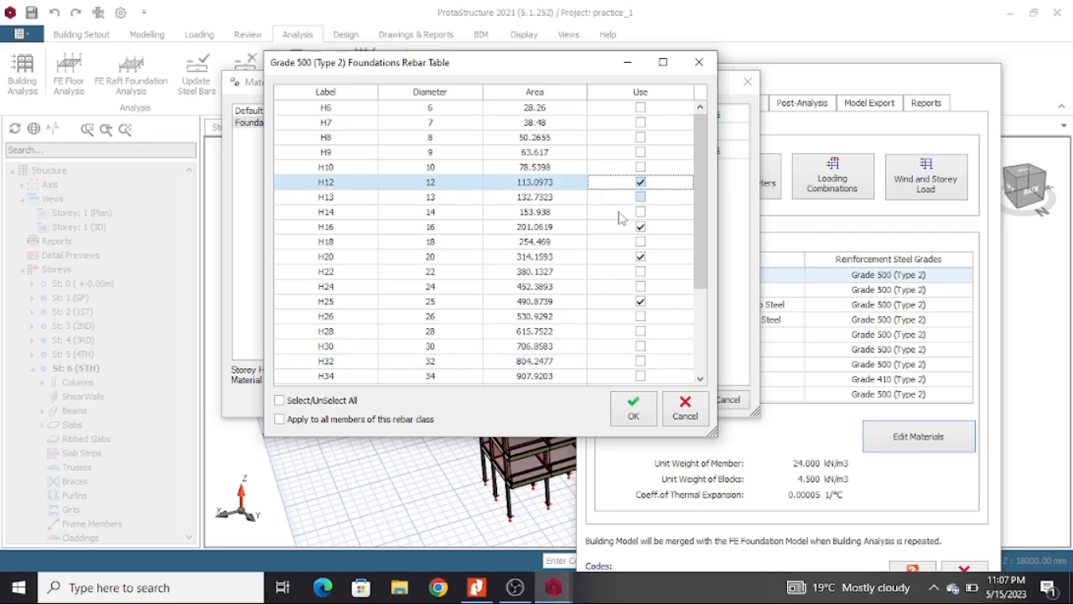
{"action": "left_click", "coordinate": [641, 302]}
{"action": "left_click", "coordinate": [634, 409]}
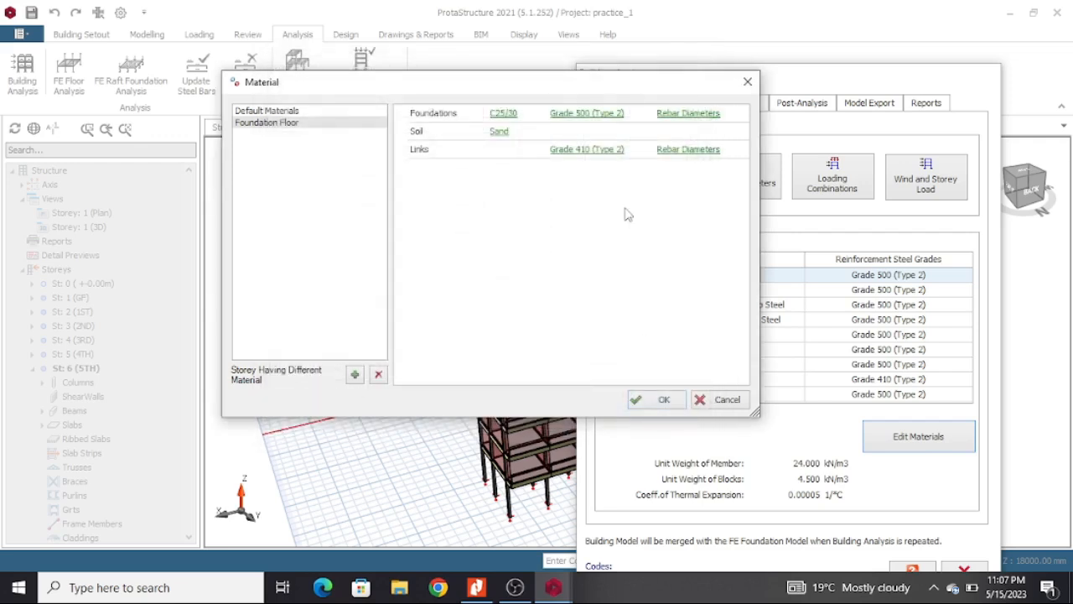
- Set the reinforcement grade of the links in the Foundation Floor materials to Grade 250 (Plain)
{"action": "left_click", "coordinate": [597, 150]}
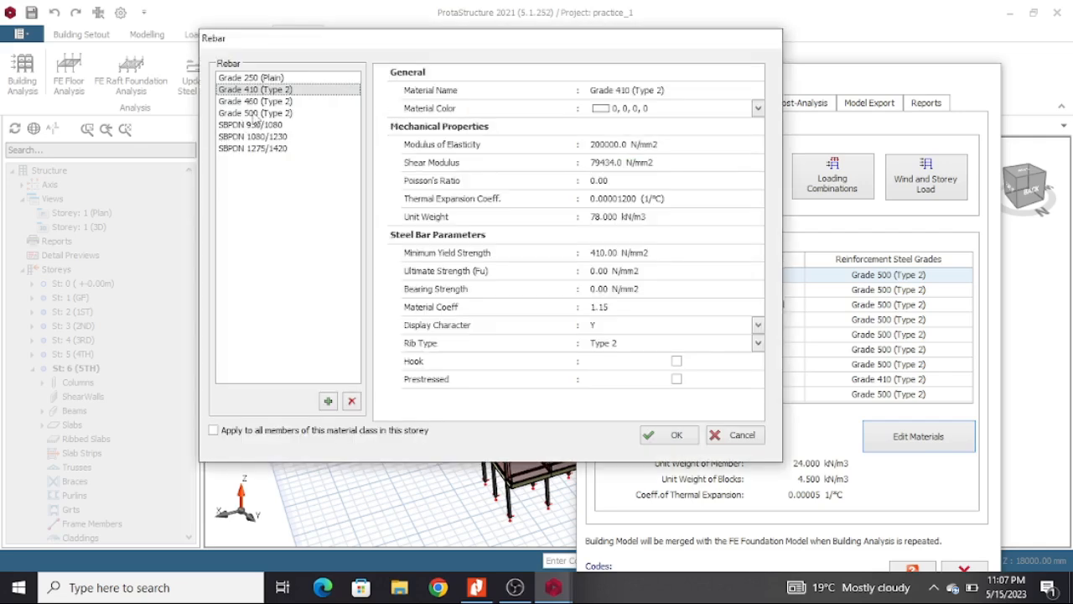
{"action": "left_click", "coordinate": [255, 77]}
{"action": "left_click", "coordinate": [668, 434]}
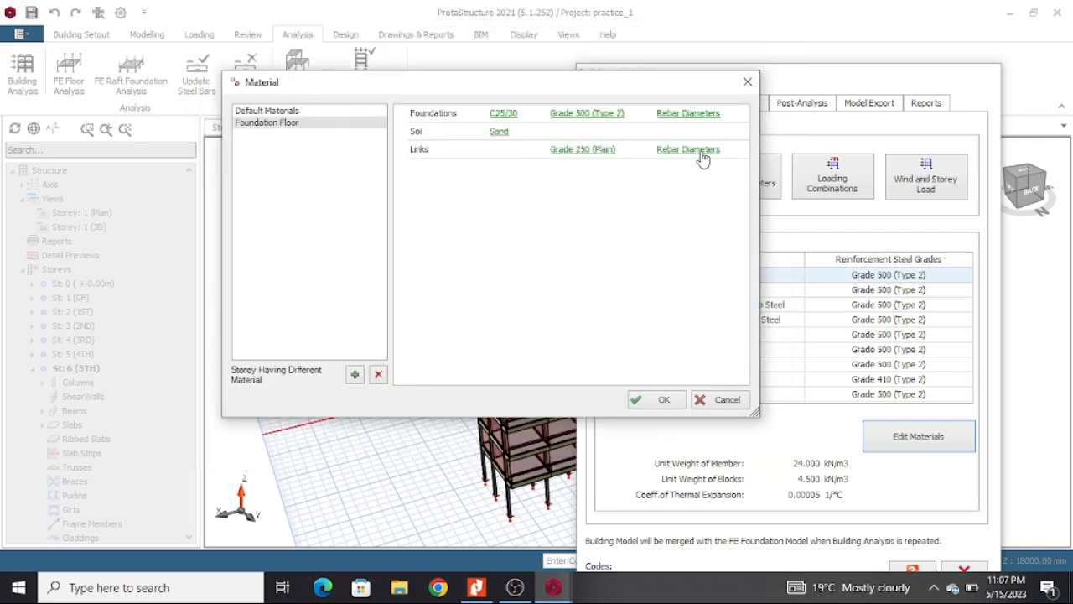
- Adjust the usable rebar diameters of the Foundation Floor links, accept them and recheck the table
{"action": "left_click", "coordinate": [701, 151]}
{"action": "left_click", "coordinate": [641, 226]}
{"action": "left_click", "coordinate": [640, 182]}
{"action": "left_click", "coordinate": [640, 182]}
{"action": "left_click", "coordinate": [633, 408]}
{"action": "left_click", "coordinate": [689, 156]}
{"action": "left_click", "coordinate": [631, 408]}
- Accept the material settings with Sand as the foundation soil, and review the design codes in the project parameters
{"action": "left_click", "coordinate": [500, 132]}
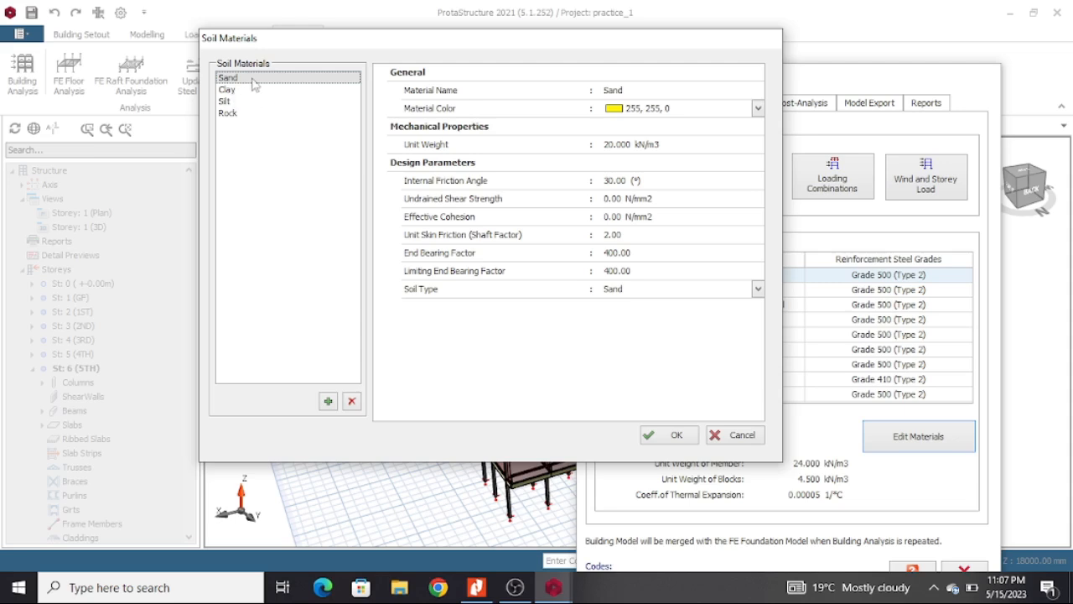
{"action": "left_click", "coordinate": [673, 434]}
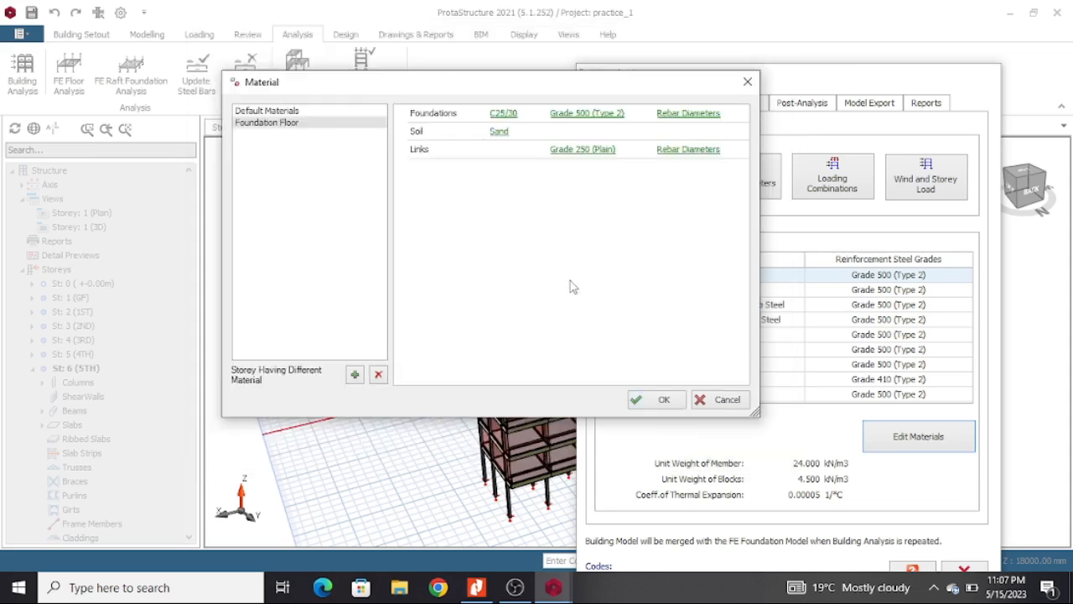
{"action": "left_click", "coordinate": [662, 401]}
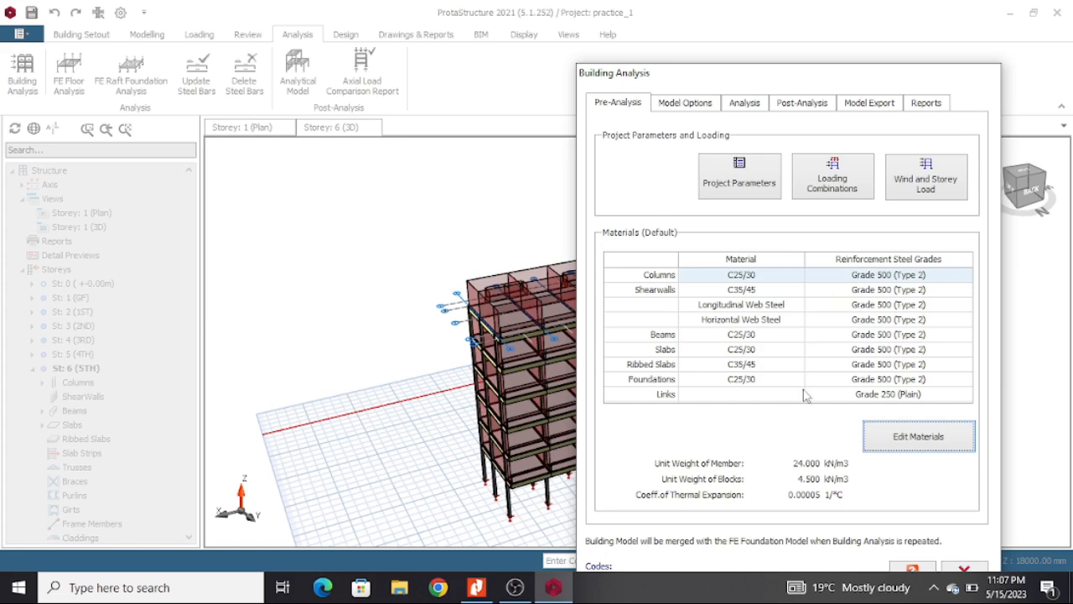
{"action": "left_click", "coordinate": [740, 185]}
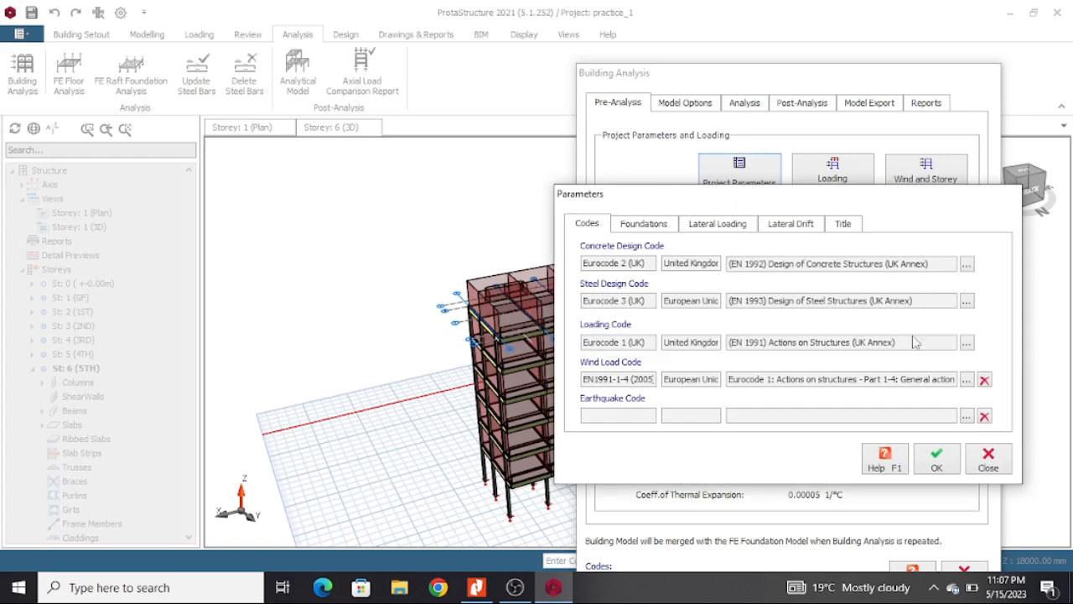
{"action": "left_click", "coordinate": [937, 460]}
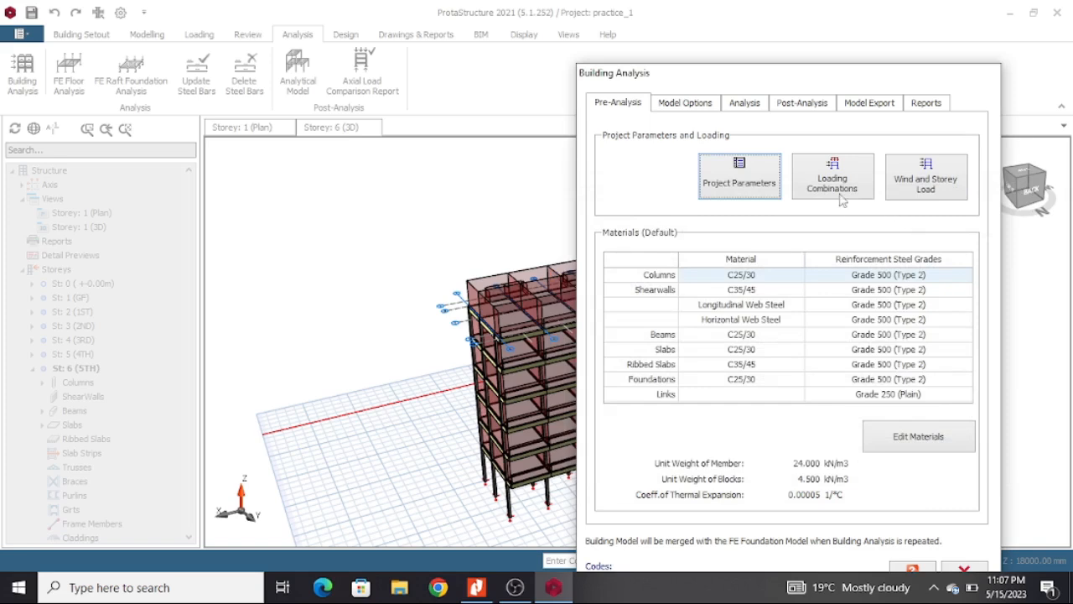
- Generate load combinations from the dead, live and pattern live load cases only, with notional and wind loading excluded
{"action": "left_click", "coordinate": [831, 174]}
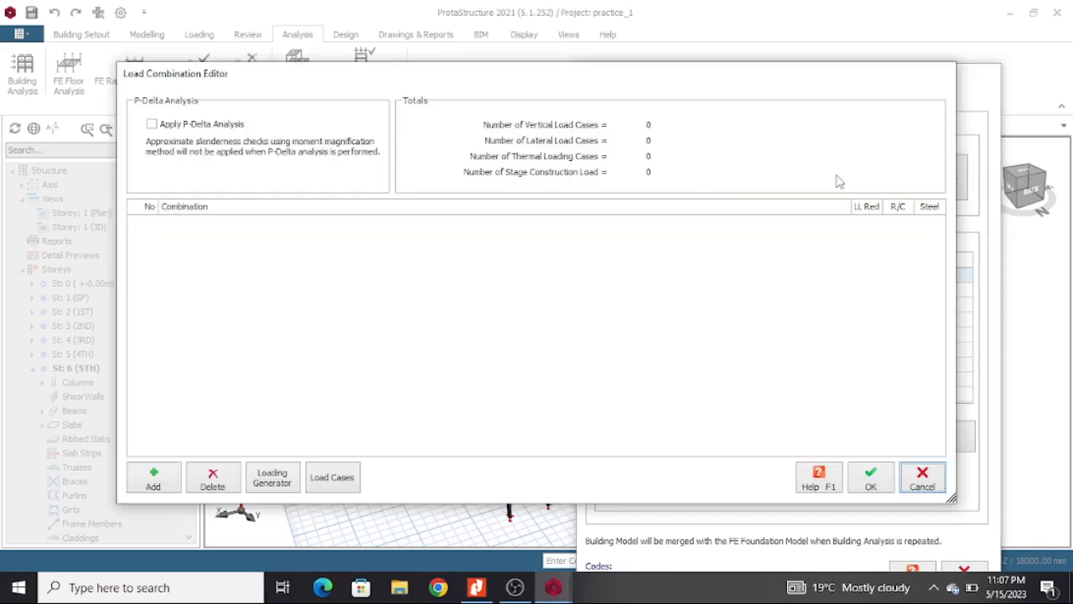
{"action": "left_click", "coordinate": [285, 476]}
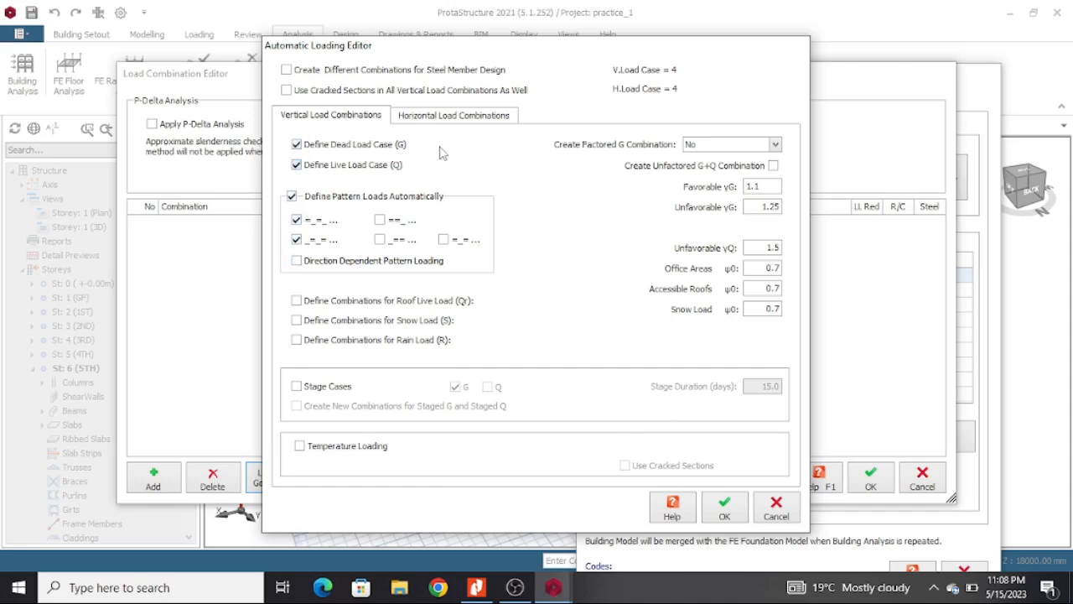
{"action": "left_click", "coordinate": [453, 118]}
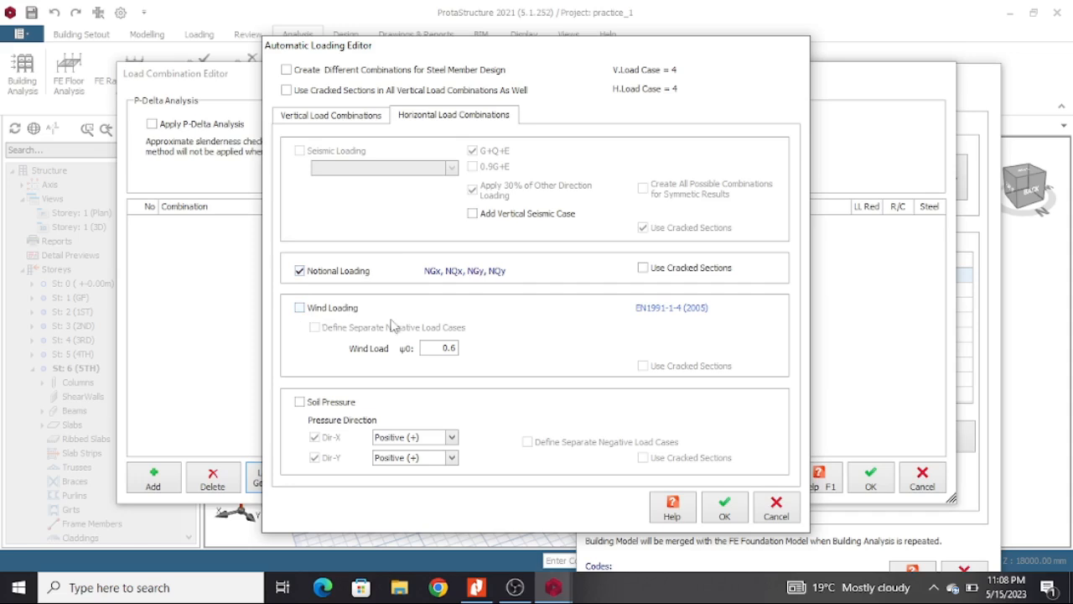
{"action": "left_click", "coordinate": [300, 309]}
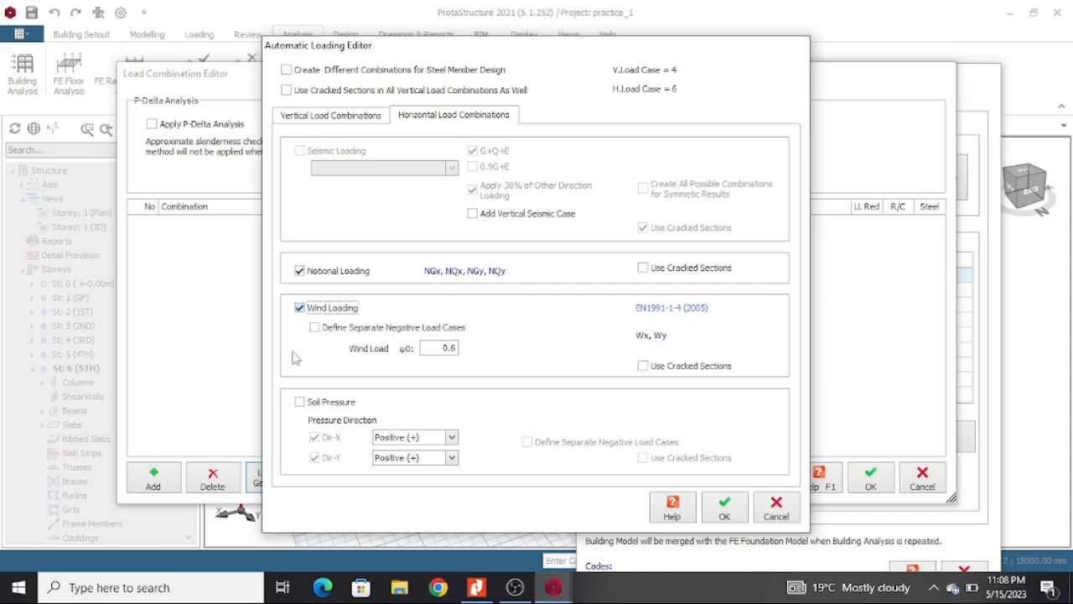
{"action": "left_click", "coordinate": [301, 309]}
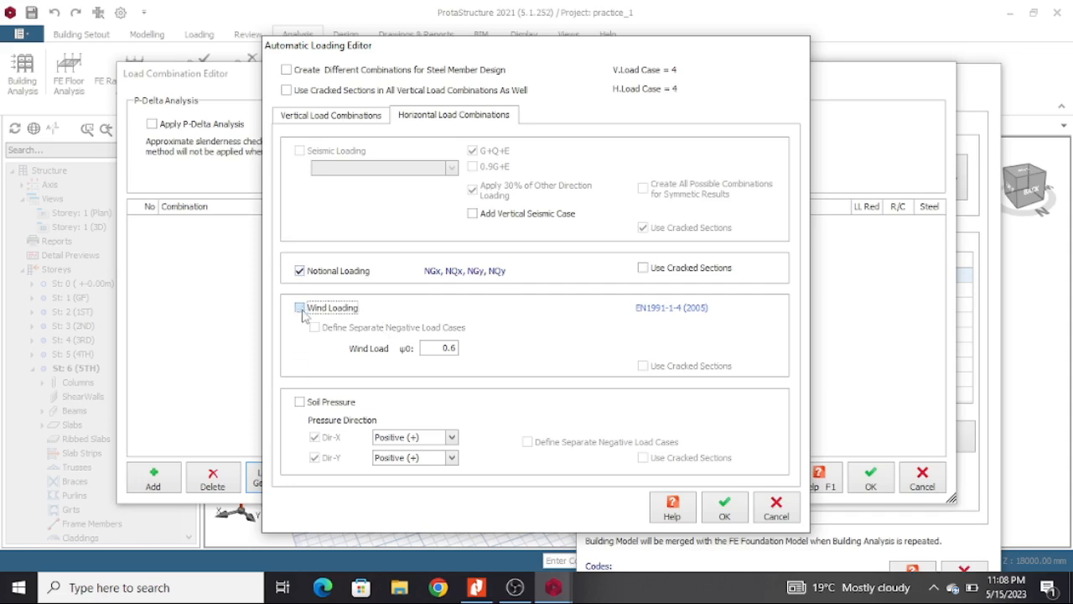
{"action": "left_click", "coordinate": [299, 271]}
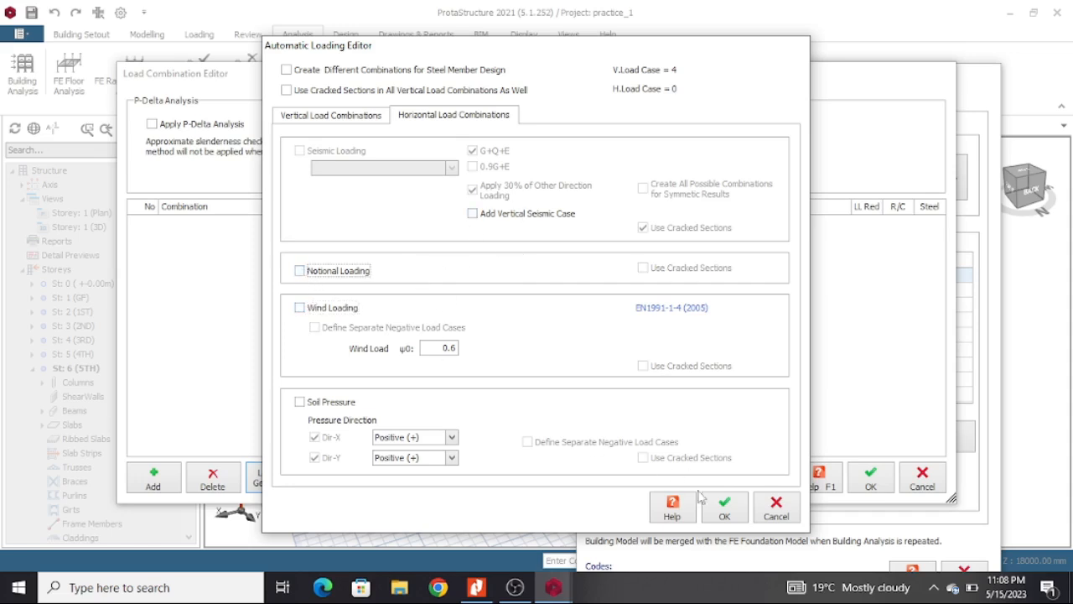
{"action": "left_click", "coordinate": [727, 506]}
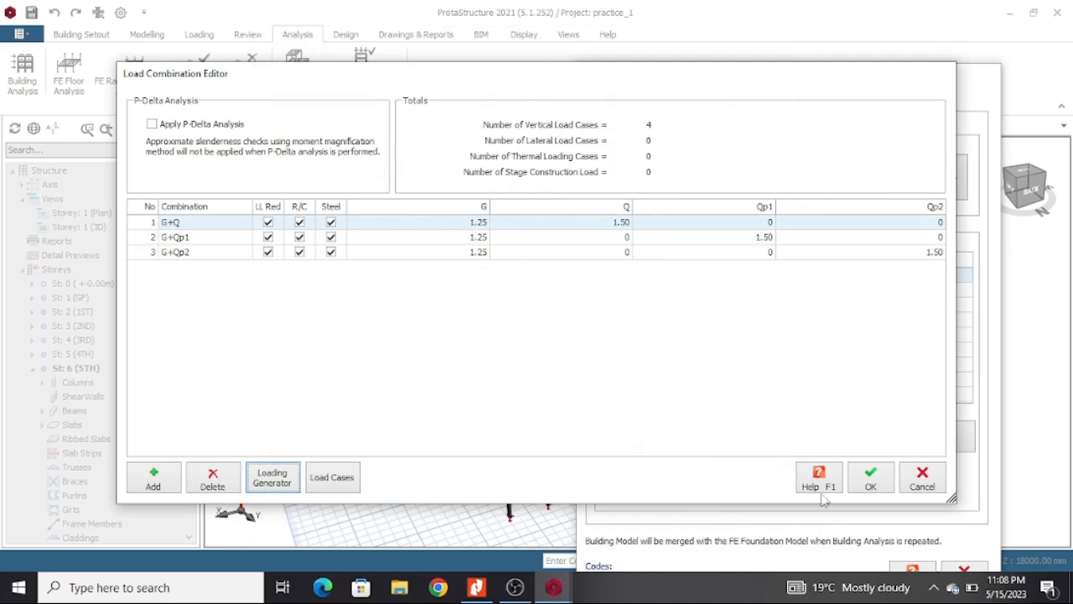
{"action": "left_click", "coordinate": [871, 478]}
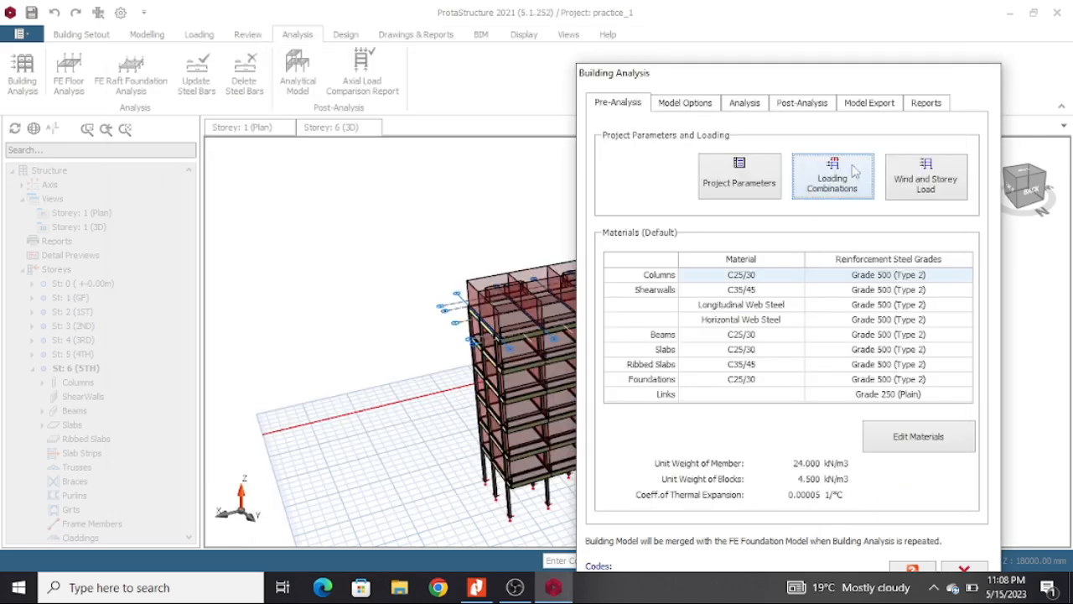
- Review the masses and mass centres of the storeys in the wind and storey loads, and leave without changes
{"action": "left_click", "coordinate": [943, 186]}
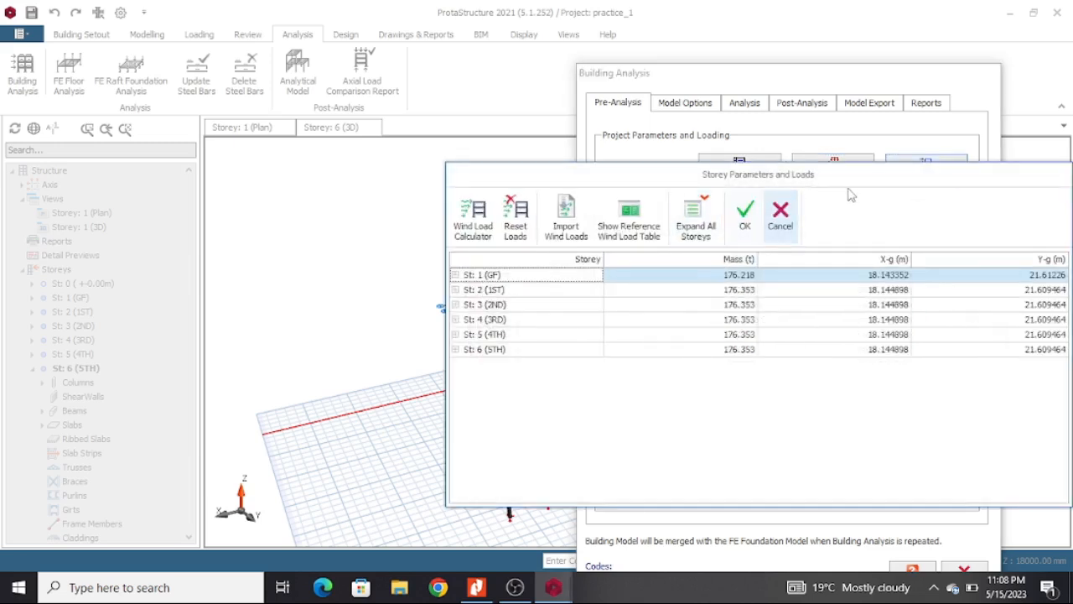
{"action": "left_click_drag", "start_coordinate": [857, 180], "coordinate": [559, 136]}
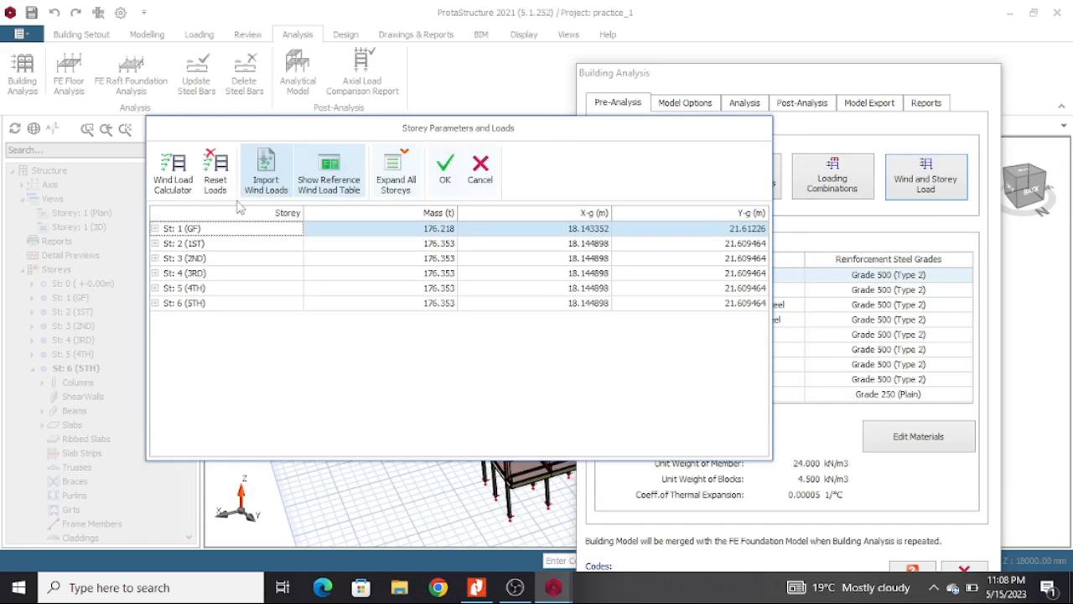
{"action": "left_click", "coordinate": [479, 172]}
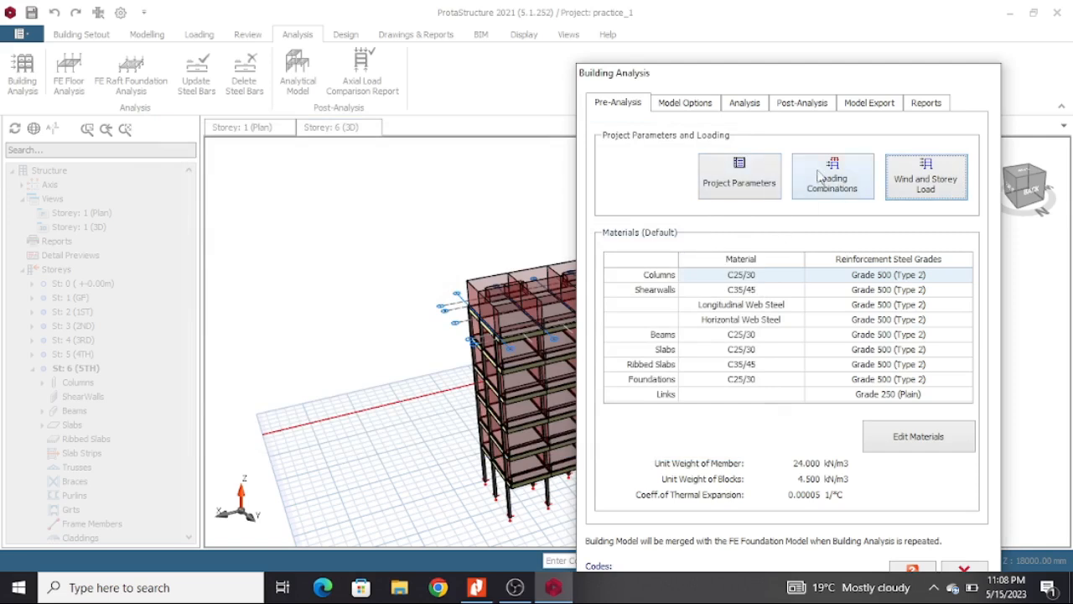
- Review the building analysis model options for supports, shear walls, slabs and general settings
{"action": "left_click", "coordinate": [696, 107]}
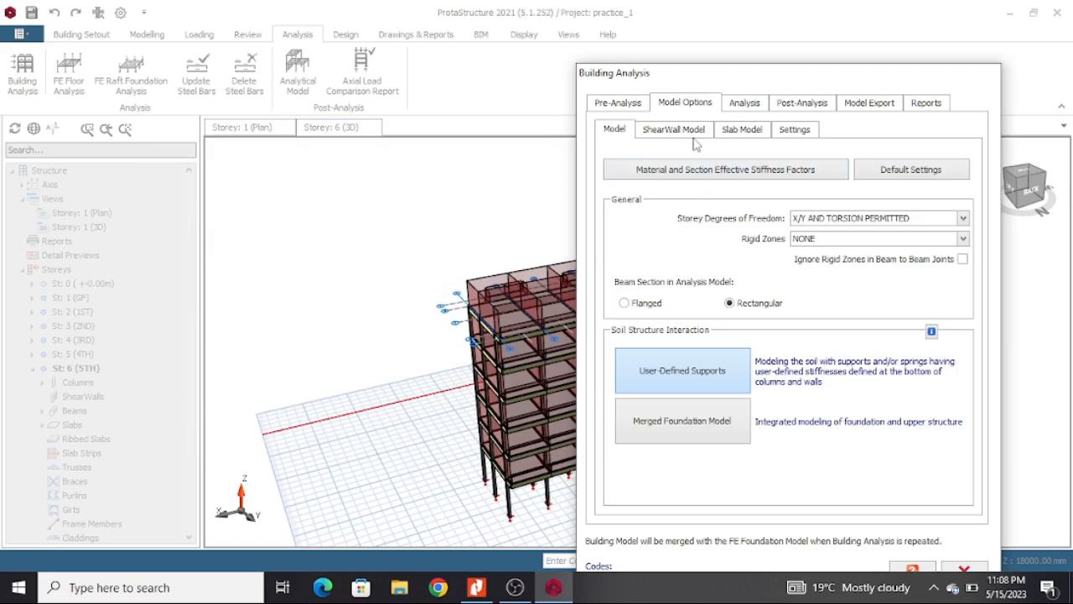
{"action": "left_click", "coordinate": [684, 134]}
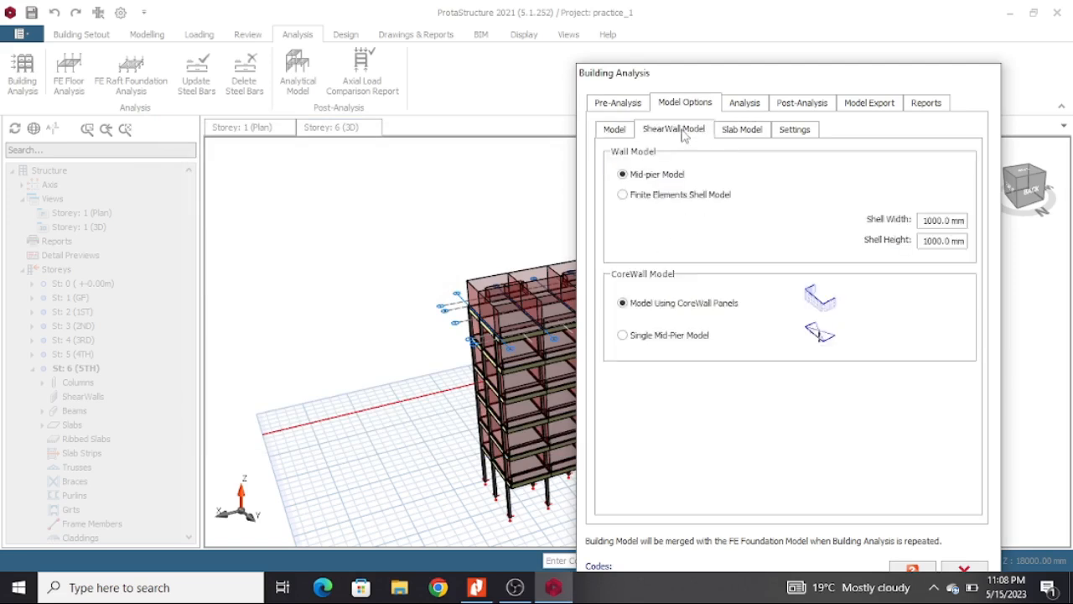
{"action": "left_click", "coordinate": [745, 134]}
{"action": "left_click", "coordinate": [792, 132]}
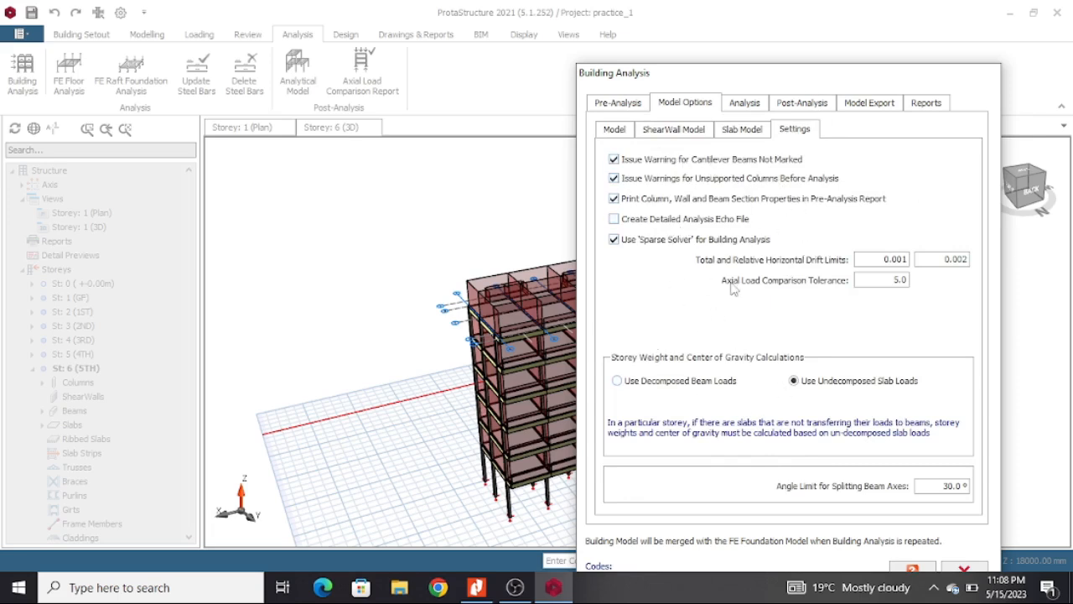
{"action": "left_click", "coordinate": [742, 132]}
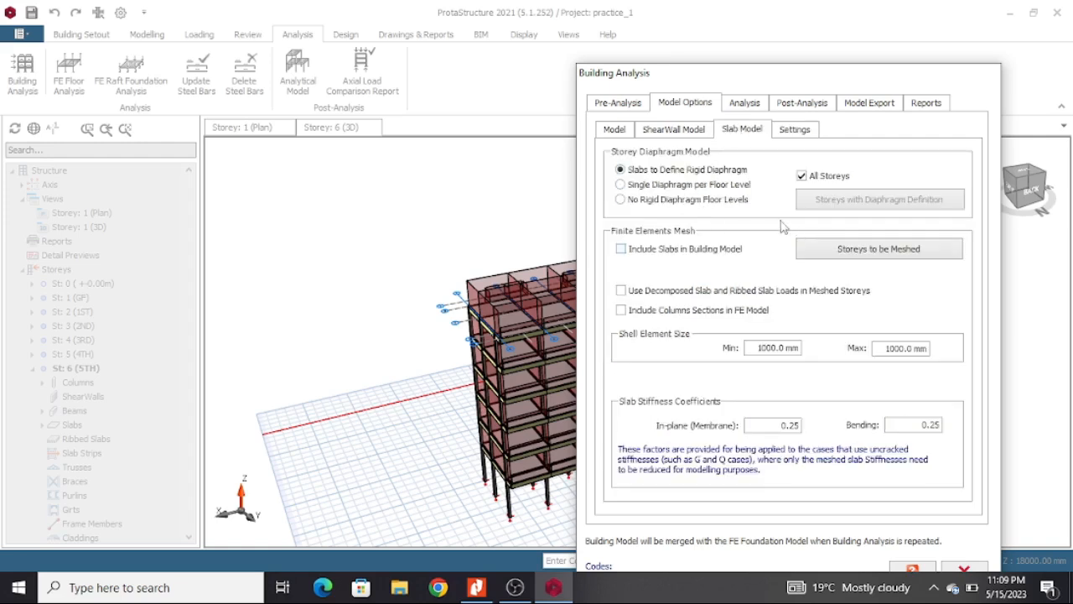
- Run the building analysis without any batch reinforcement or steel design, and dismiss the progress log and summary report
{"action": "left_click", "coordinate": [744, 105]}
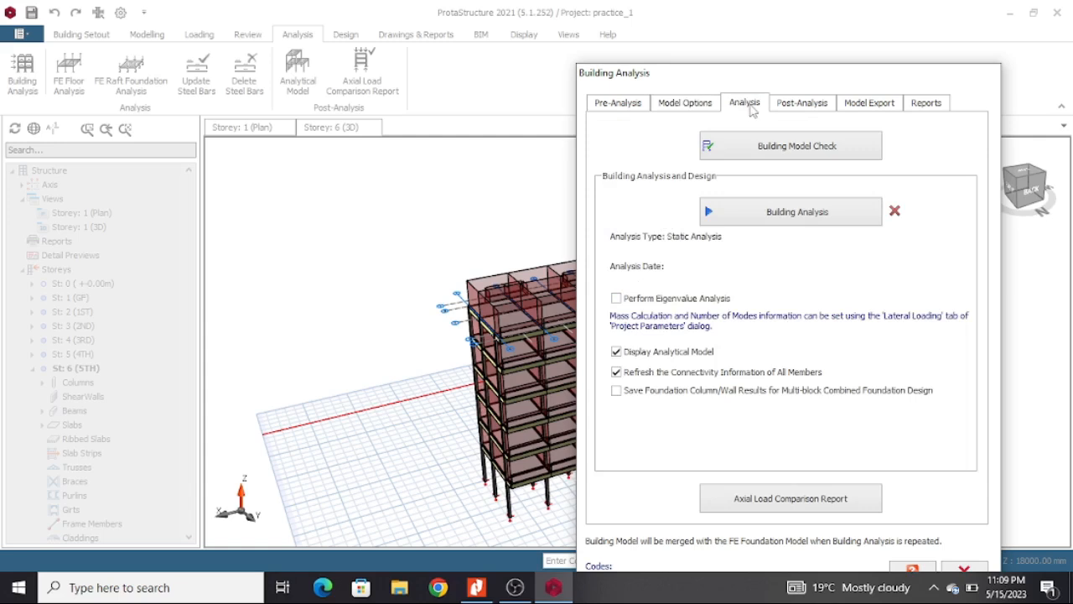
{"action": "left_click", "coordinate": [796, 212]}
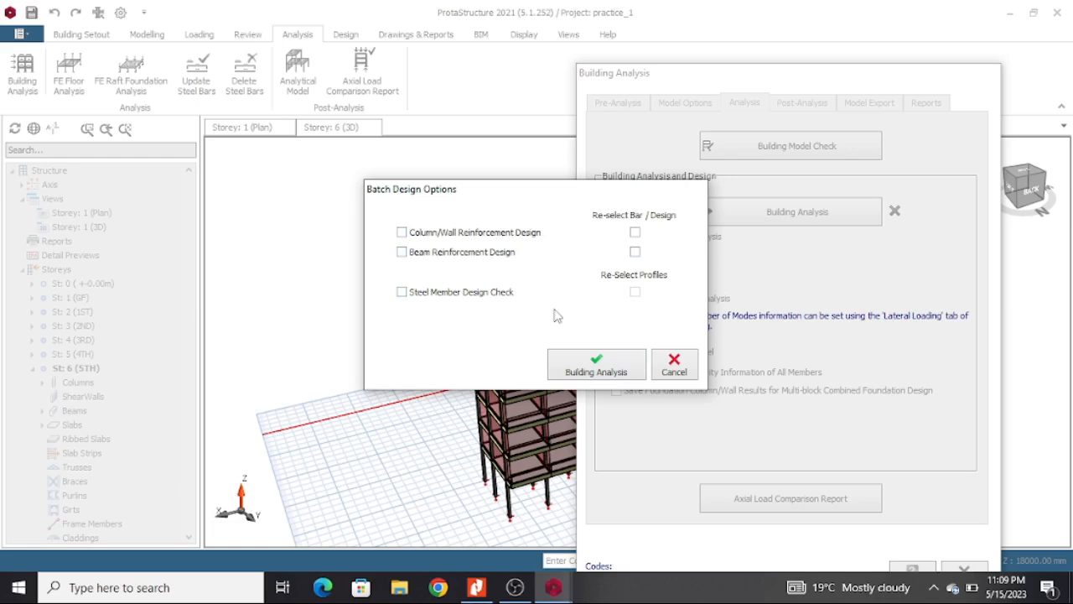
{"action": "left_click", "coordinate": [588, 378]}
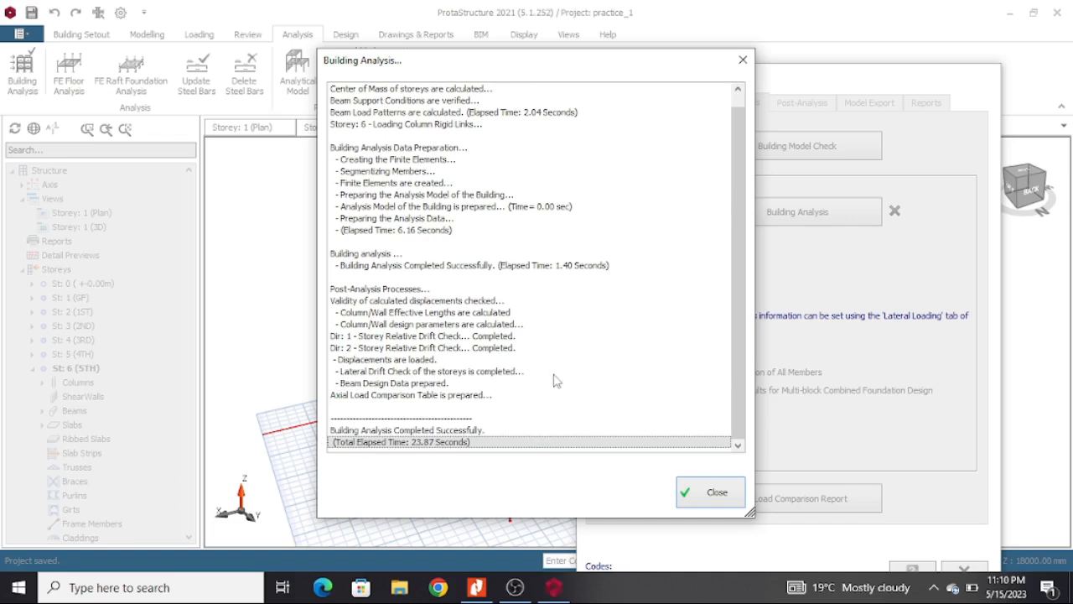
{"action": "left_click", "coordinate": [724, 488]}
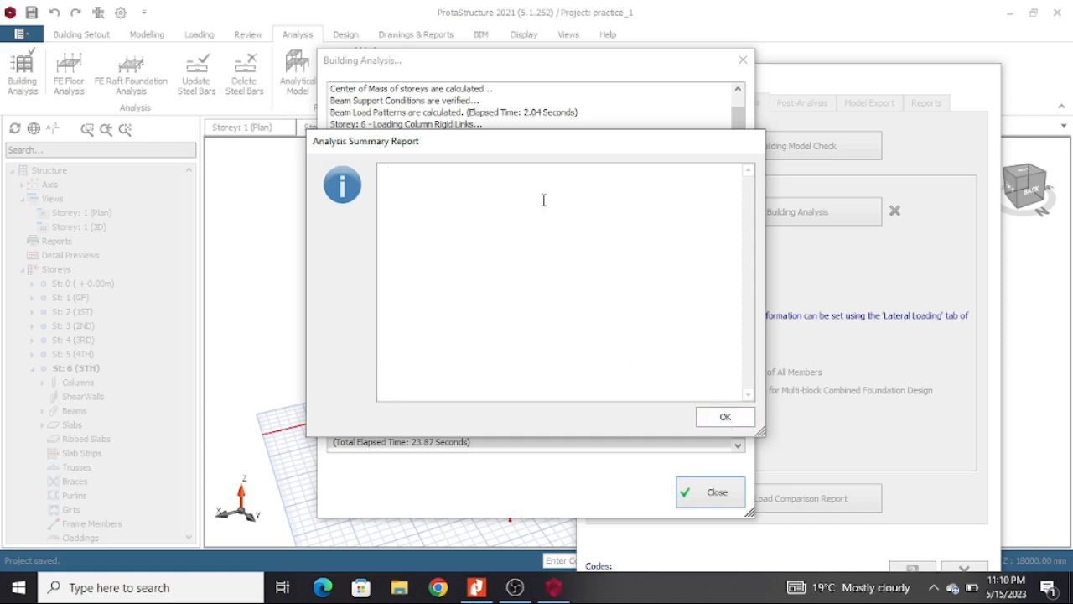
{"action": "left_click", "coordinate": [726, 416]}
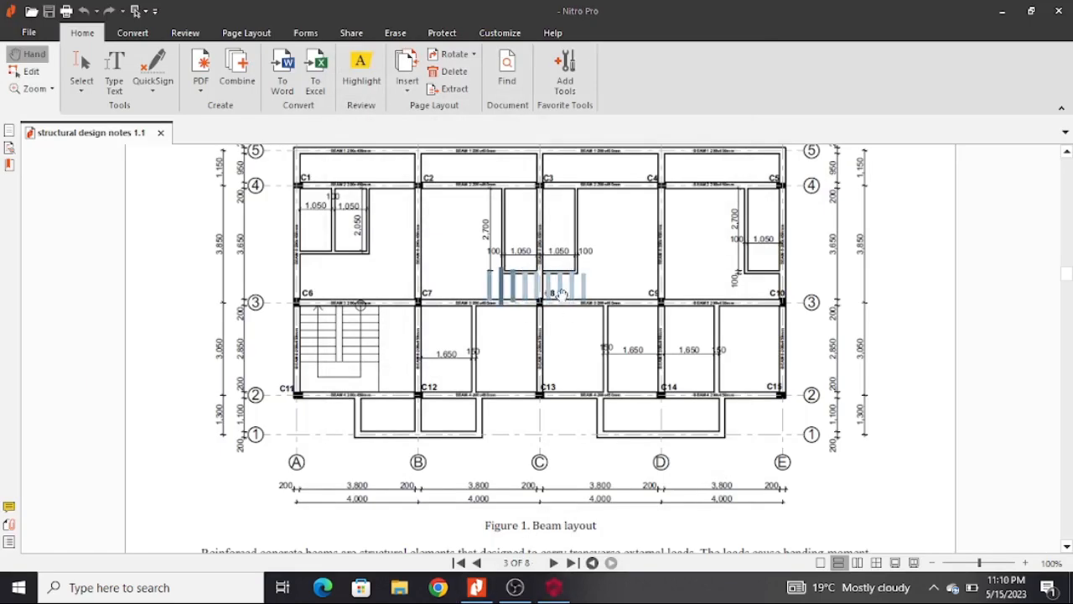
- Switch back to ProtaStructure and close the Building Analysis dialog to reveal the analytical model
{"action": "left_click", "coordinate": [552, 587]}
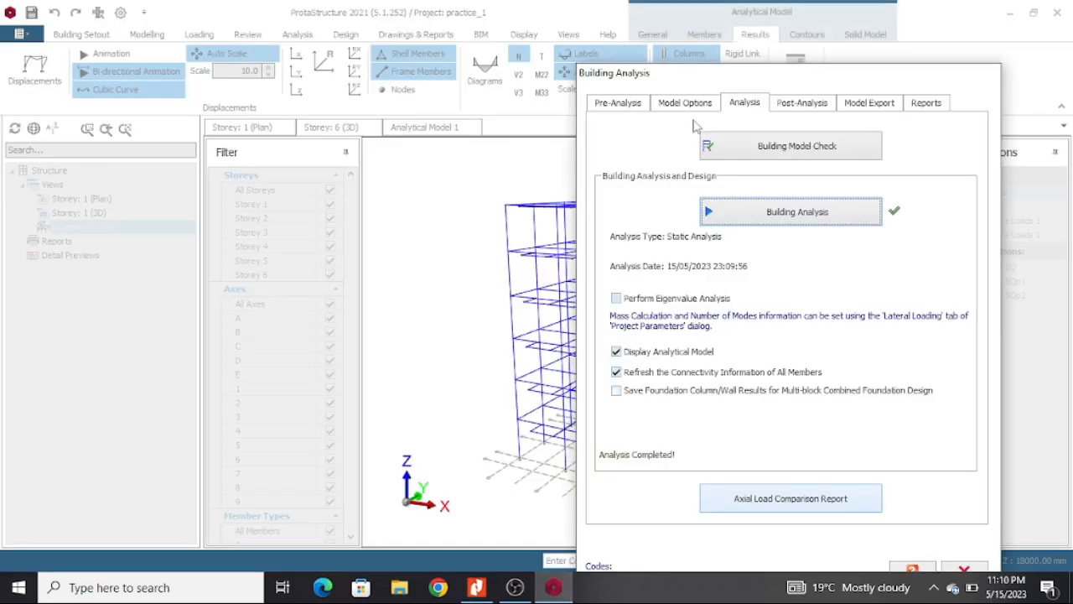
{"action": "left_click_drag", "start_coordinate": [713, 77], "coordinate": [442, 14]}
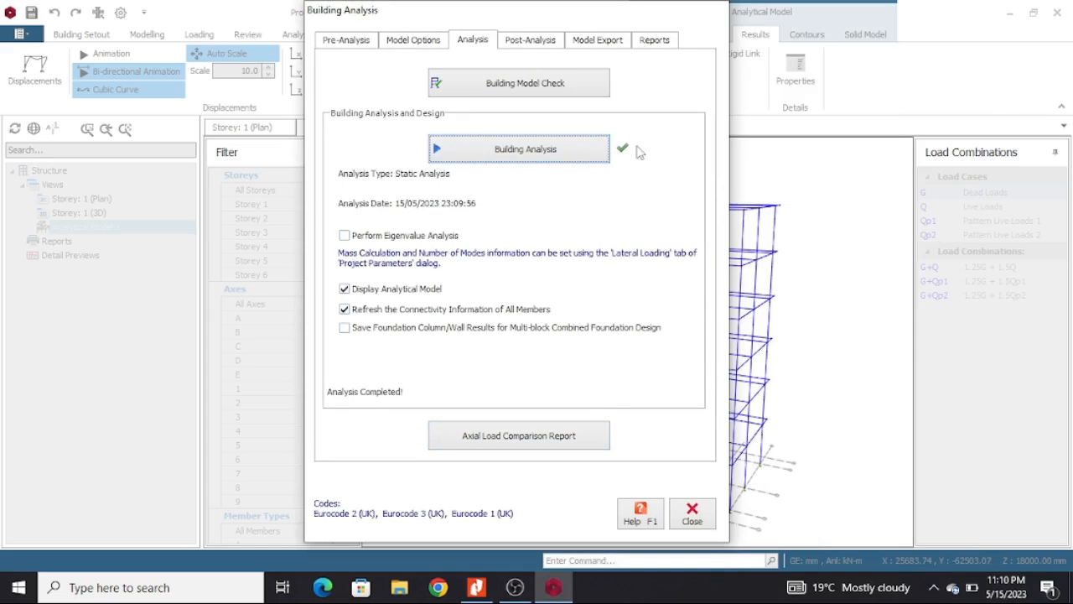
{"action": "left_click", "coordinate": [692, 515]}
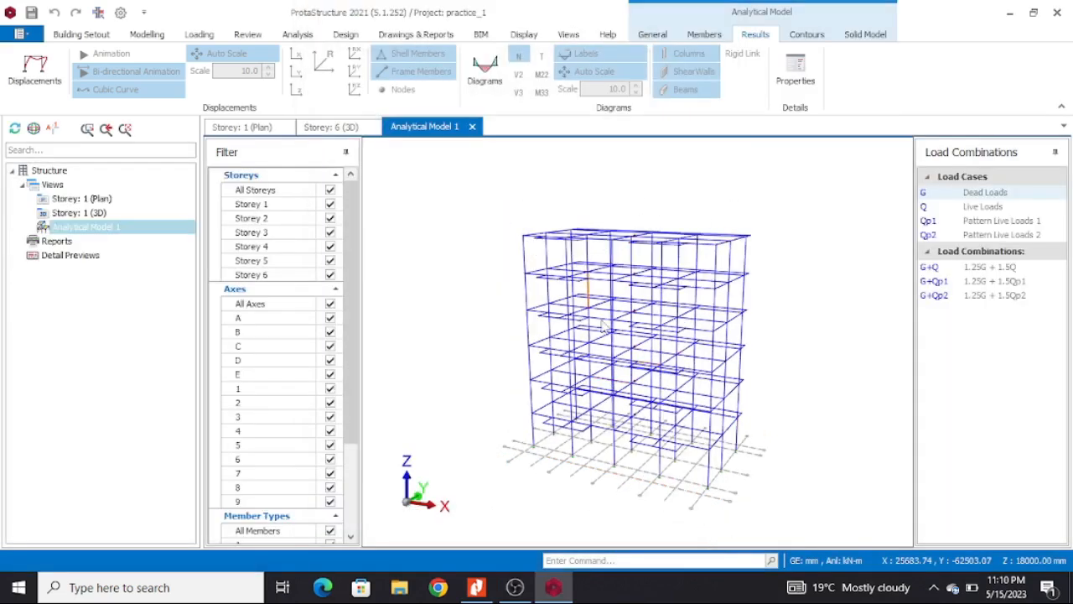
- Inspect the building's analytical frame model and turn on its displacement display
{"action": "scroll", "coordinate": [602, 326], "scroll_direction": "up", "scroll_amount": 5}
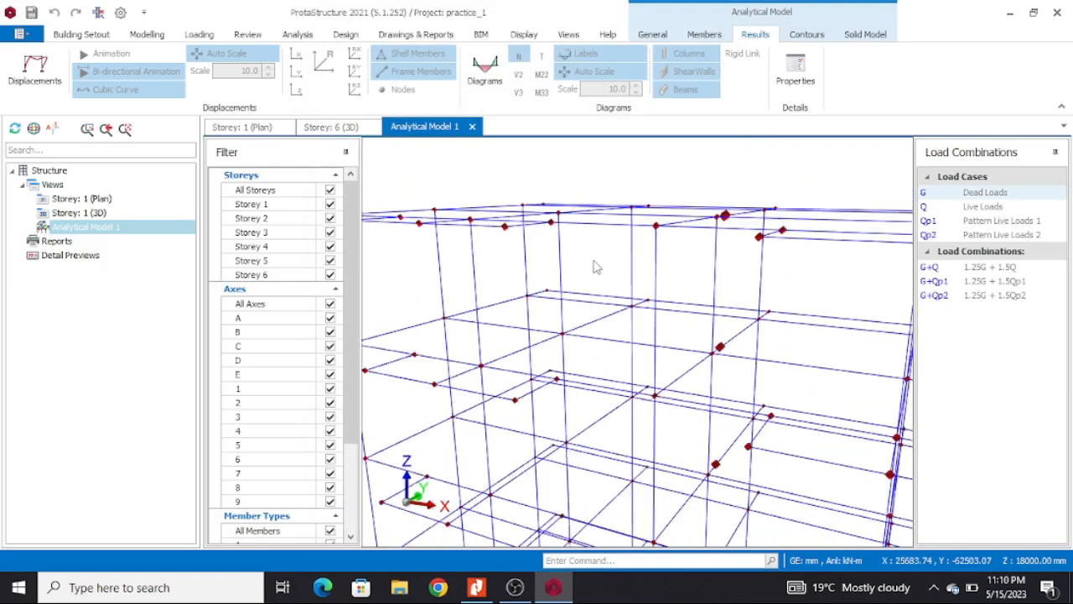
{"action": "scroll", "coordinate": [594, 266], "scroll_direction": "down", "scroll_amount": 3}
{"action": "scroll", "coordinate": [576, 263], "scroll_direction": "down", "scroll_amount": 2}
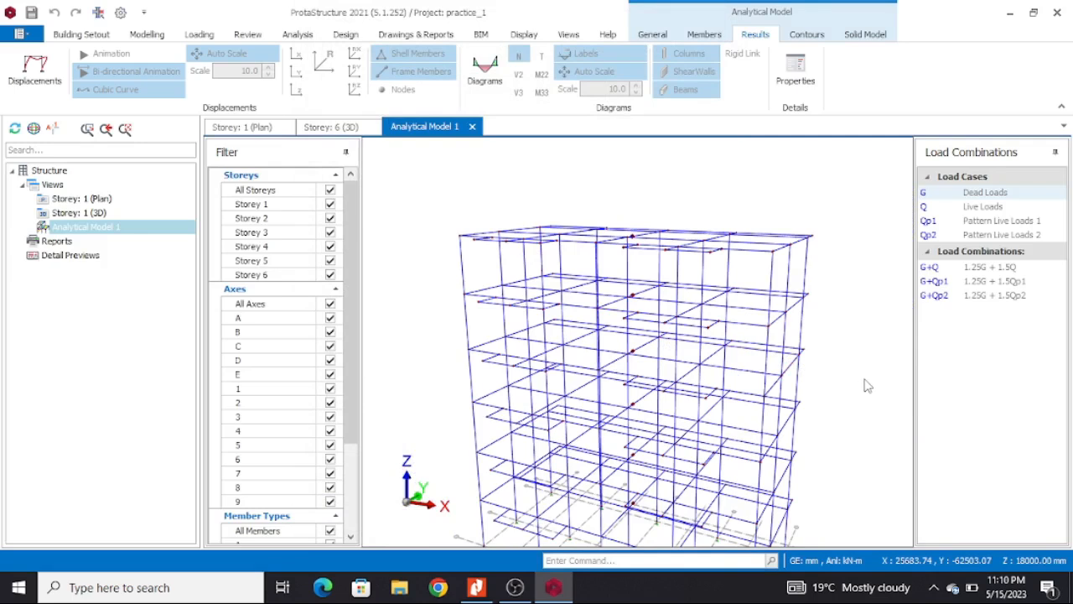
{"action": "scroll", "coordinate": [644, 266], "scroll_direction": "up", "scroll_amount": 4}
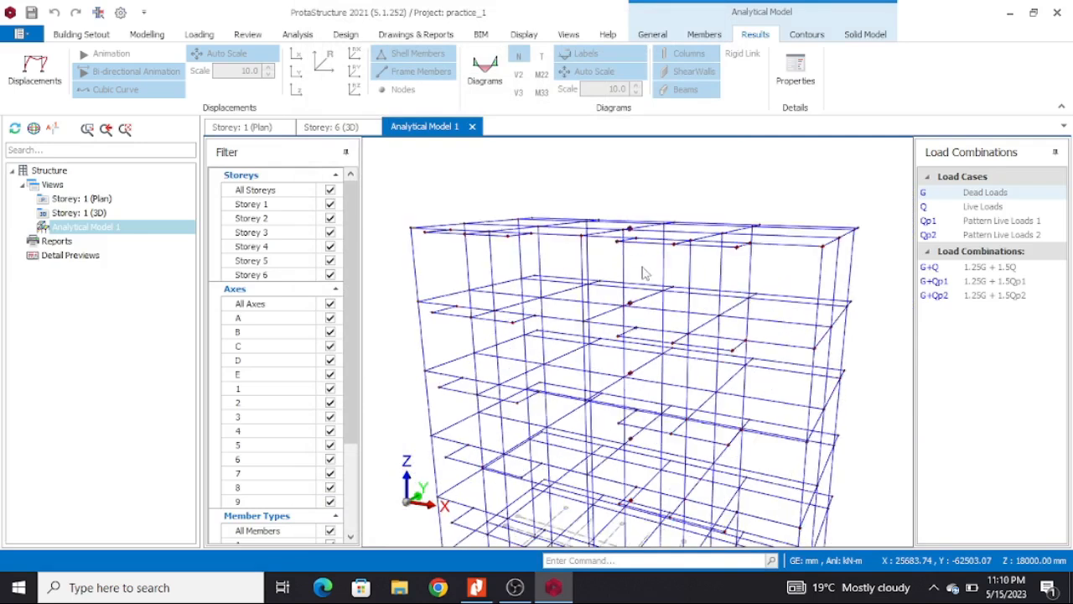
{"action": "scroll", "coordinate": [646, 259], "scroll_direction": "down", "scroll_amount": 4}
{"action": "scroll", "coordinate": [560, 252], "scroll_direction": "down", "scroll_amount": 3}
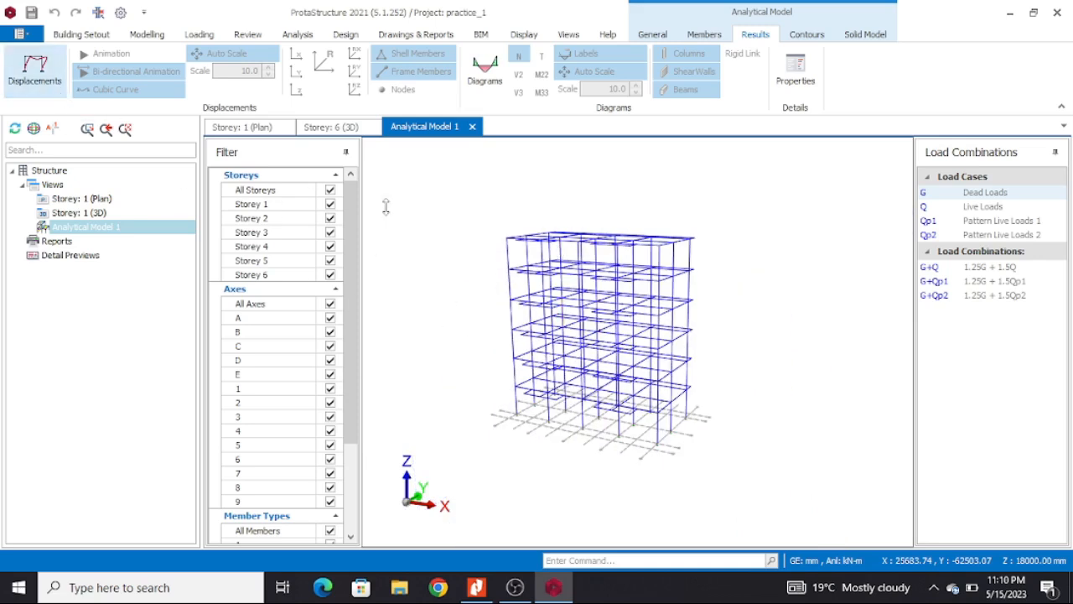
{"action": "left_click", "coordinate": [34, 73]}
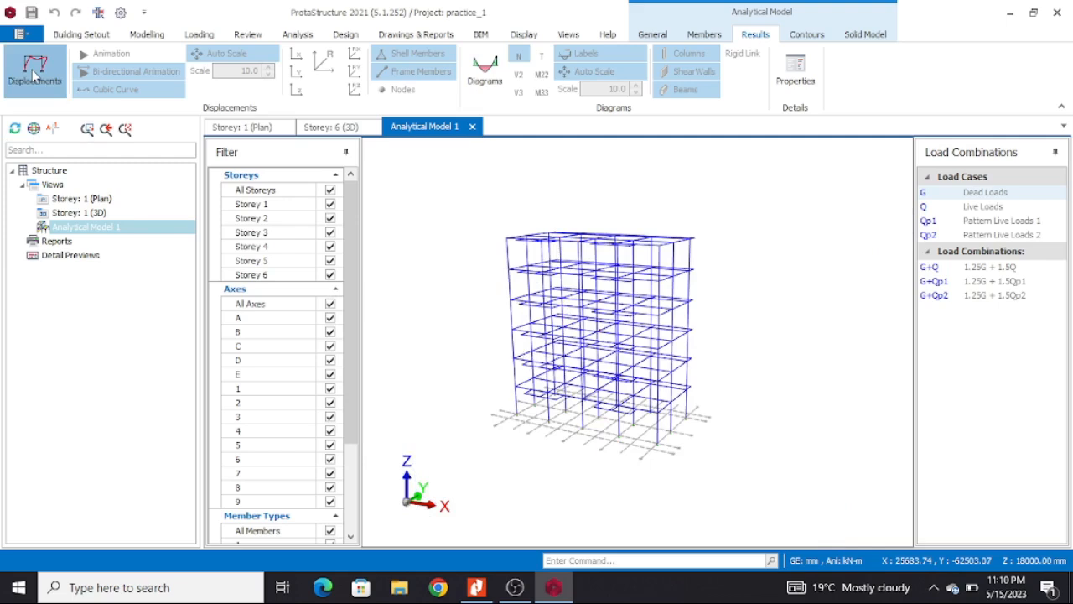
- Animate the frame's displacements for the dead load case G, inspect the movement, and turn the displacement display off
{"action": "left_click", "coordinate": [109, 55]}
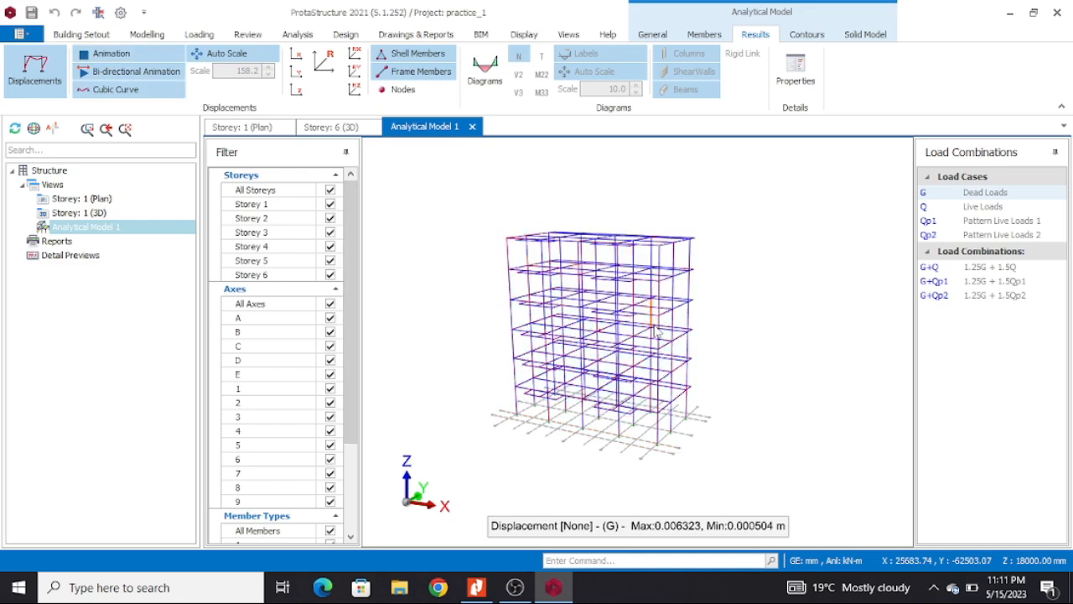
{"action": "scroll", "coordinate": [557, 263], "scroll_direction": "up", "scroll_amount": 5}
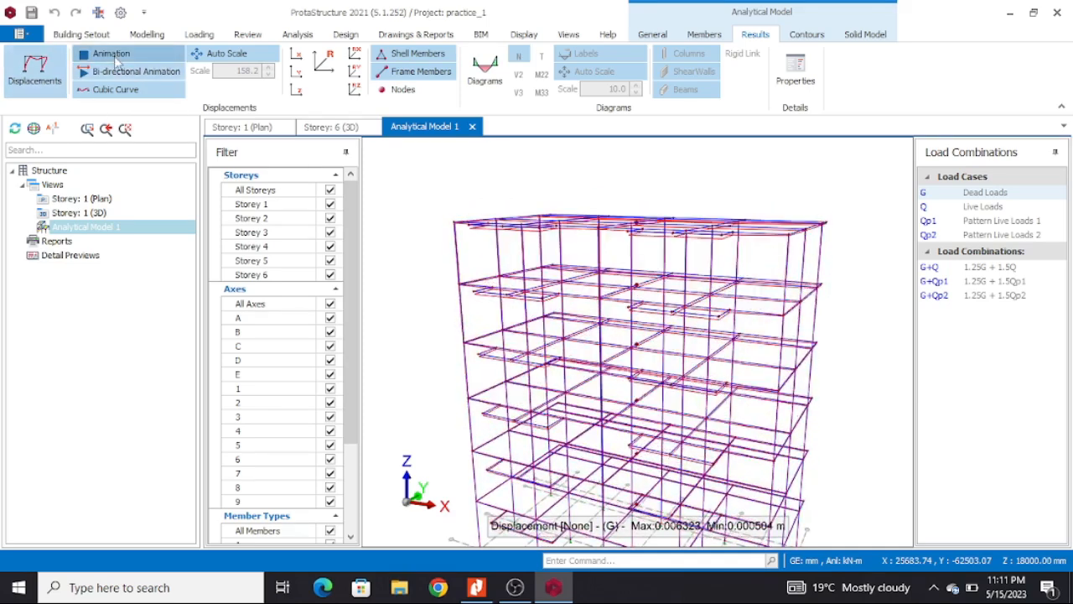
{"action": "left_click", "coordinate": [15, 78]}
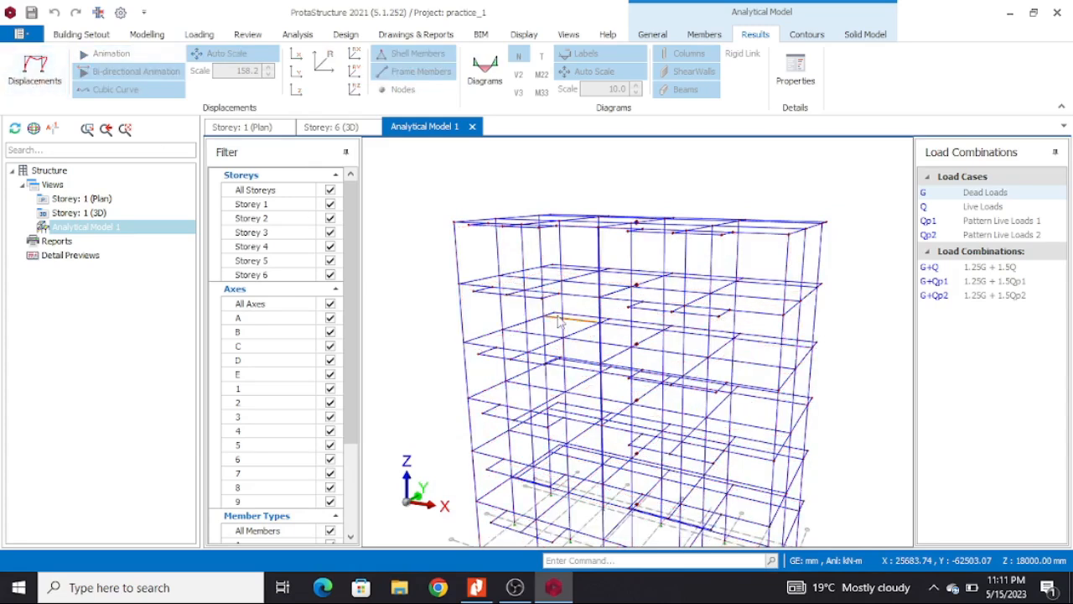
- Examine the undeformed analytical frame, checking its nodes, beams and columns up close and as a whole
{"action": "scroll", "coordinate": [558, 310], "scroll_direction": "down", "scroll_amount": 4}
{"action": "scroll", "coordinate": [606, 287], "scroll_direction": "down", "scroll_amount": 3}
{"action": "scroll", "coordinate": [584, 302], "scroll_direction": "up", "scroll_amount": 5}
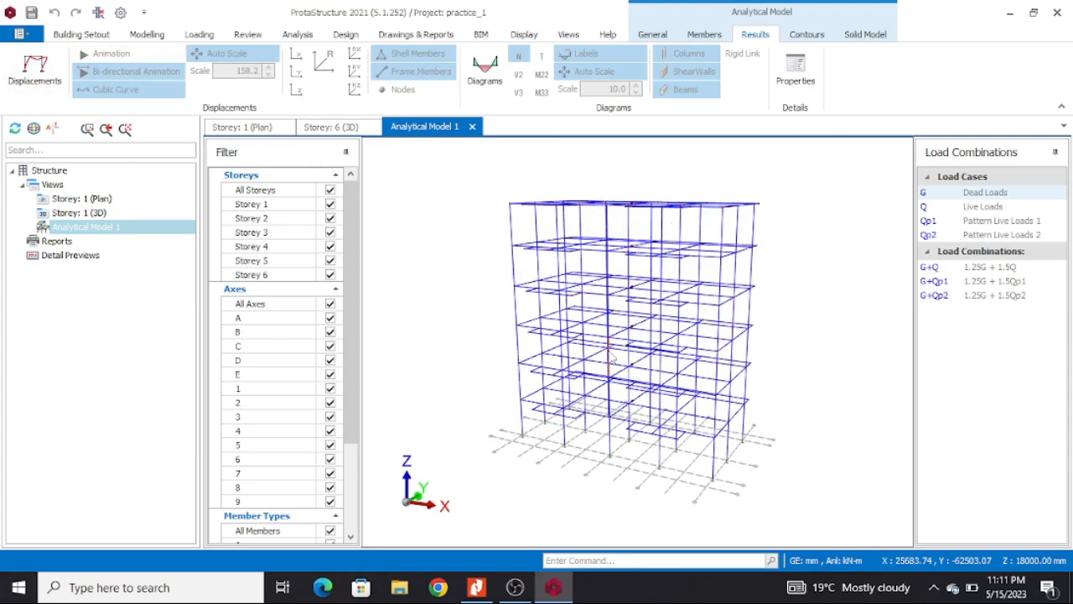
{"action": "scroll", "coordinate": [658, 252], "scroll_direction": "up", "scroll_amount": 5}
{"action": "scroll", "coordinate": [621, 263], "scroll_direction": "down", "scroll_amount": 6}
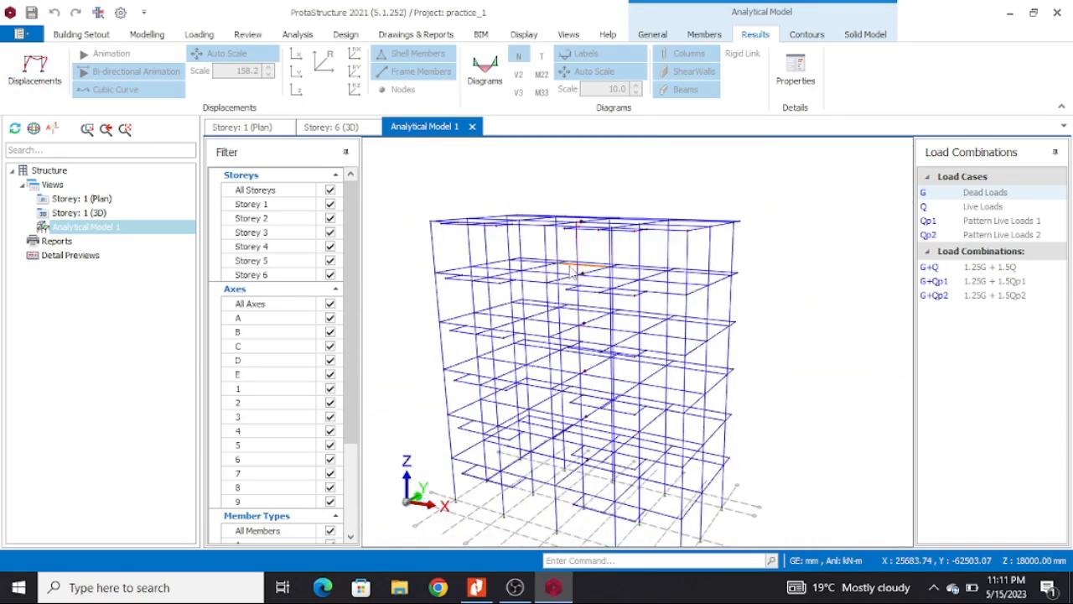
{"action": "scroll", "coordinate": [566, 210], "scroll_direction": "up", "scroll_amount": 5}
{"action": "scroll", "coordinate": [567, 270], "scroll_direction": "down", "scroll_amount": 4}
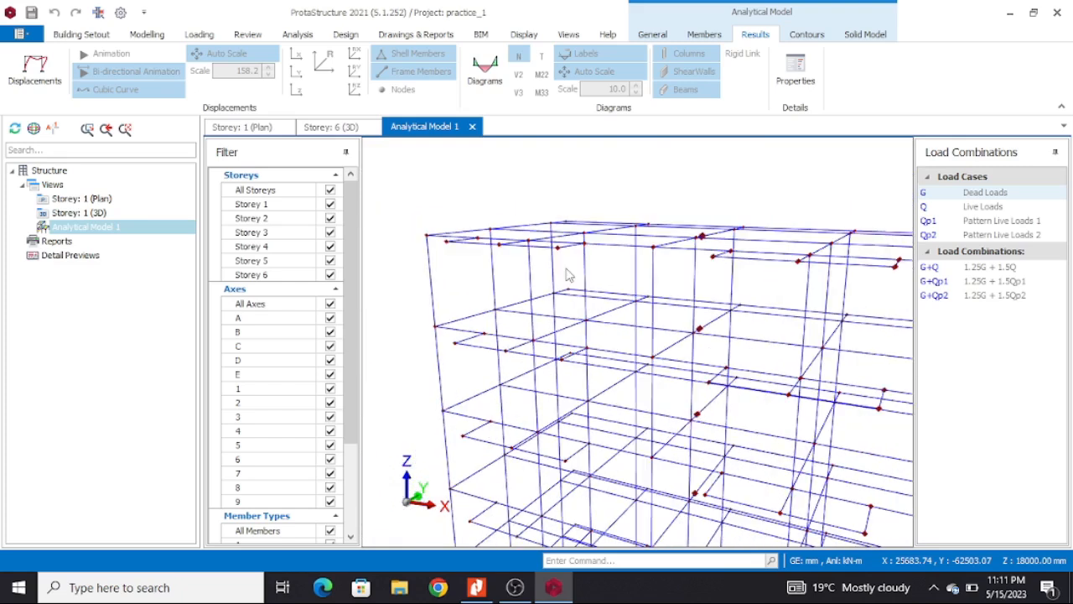
{"action": "scroll", "coordinate": [498, 275], "scroll_direction": "up", "scroll_amount": 5}
{"action": "scroll", "coordinate": [570, 278], "scroll_direction": "down", "scroll_amount": 6}
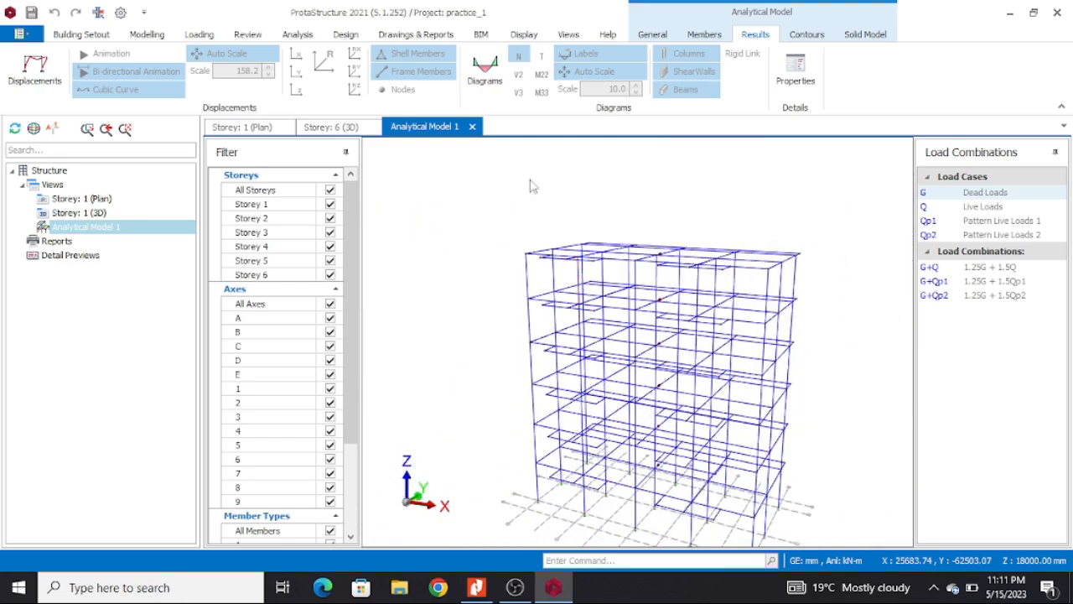
- Display the labelled axial force (N) diagrams for the dead load case and examine them across the whole frame
{"action": "left_click", "coordinate": [492, 74]}
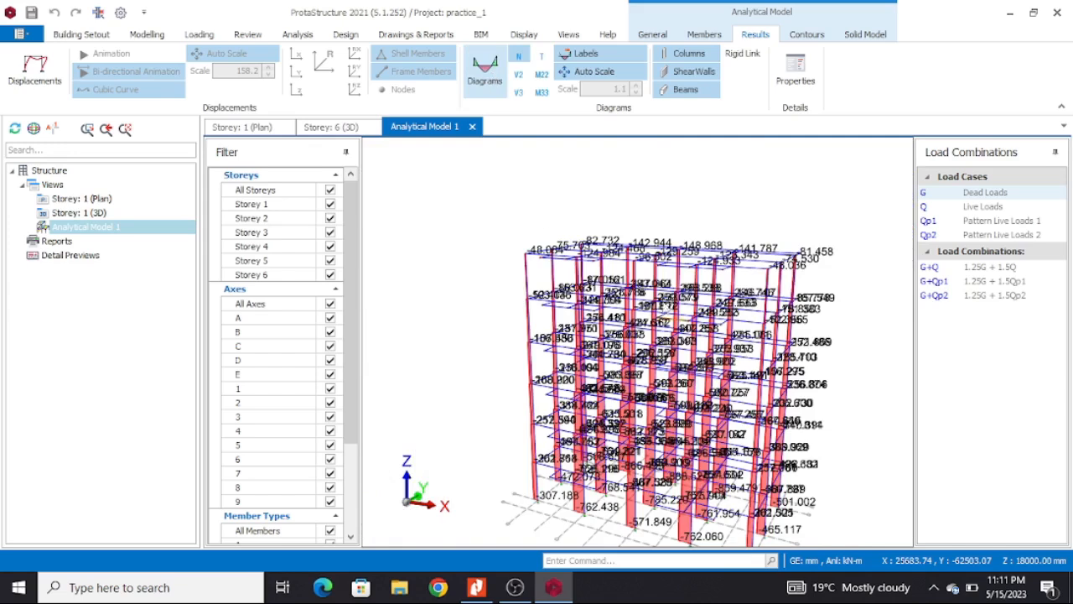
{"action": "scroll", "coordinate": [595, 255], "scroll_direction": "up", "scroll_amount": 5}
{"action": "scroll", "coordinate": [585, 262], "scroll_direction": "down", "scroll_amount": 5}
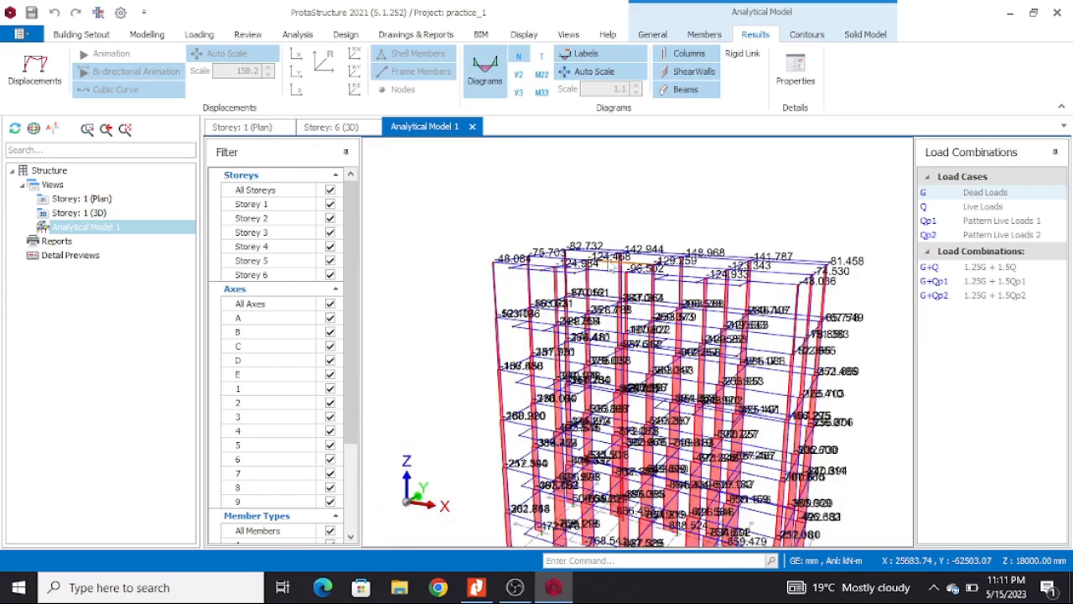
{"action": "scroll", "coordinate": [589, 302], "scroll_direction": "down", "scroll_amount": 4}
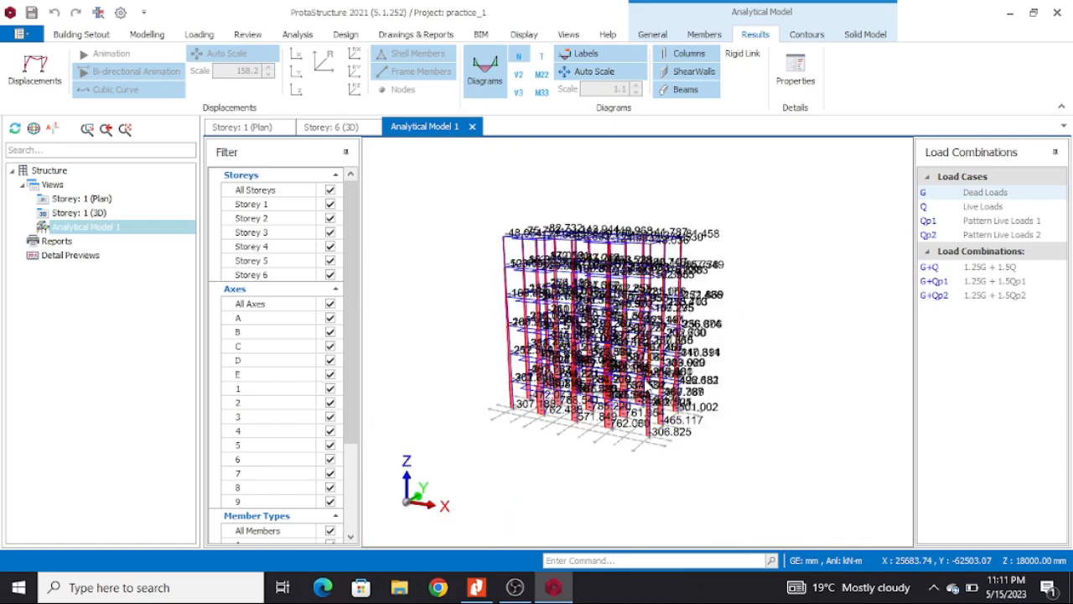
{"action": "scroll", "coordinate": [652, 381], "scroll_direction": "up", "scroll_amount": 2}
{"action": "scroll", "coordinate": [720, 375], "scroll_direction": "down", "scroll_amount": 2}
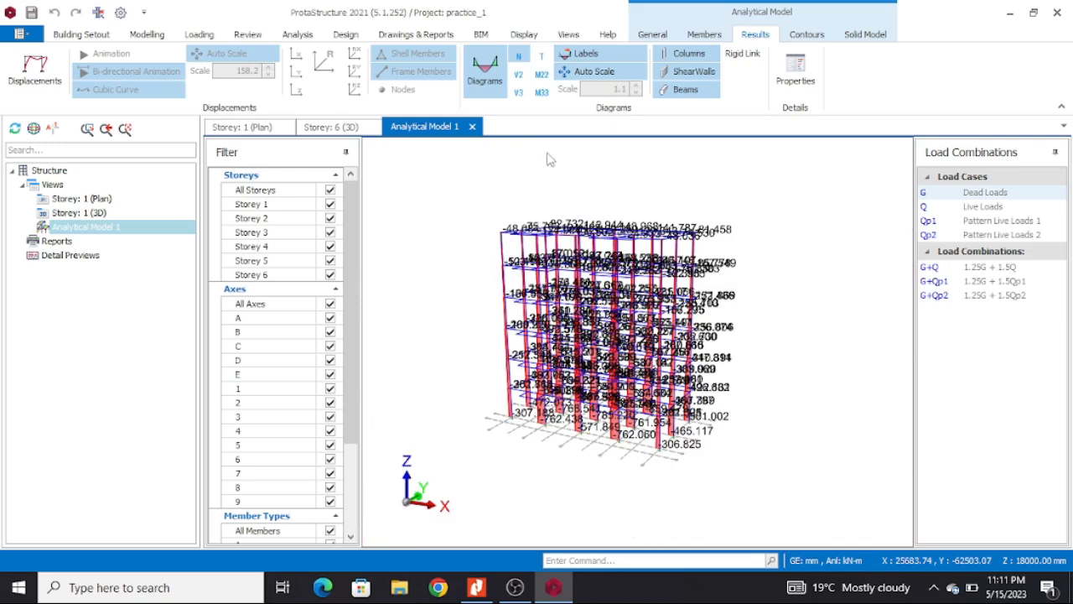
- Close the analytical model view and look over the FE floor and FE raft foundation analysis commands
{"action": "left_click", "coordinate": [473, 127]}
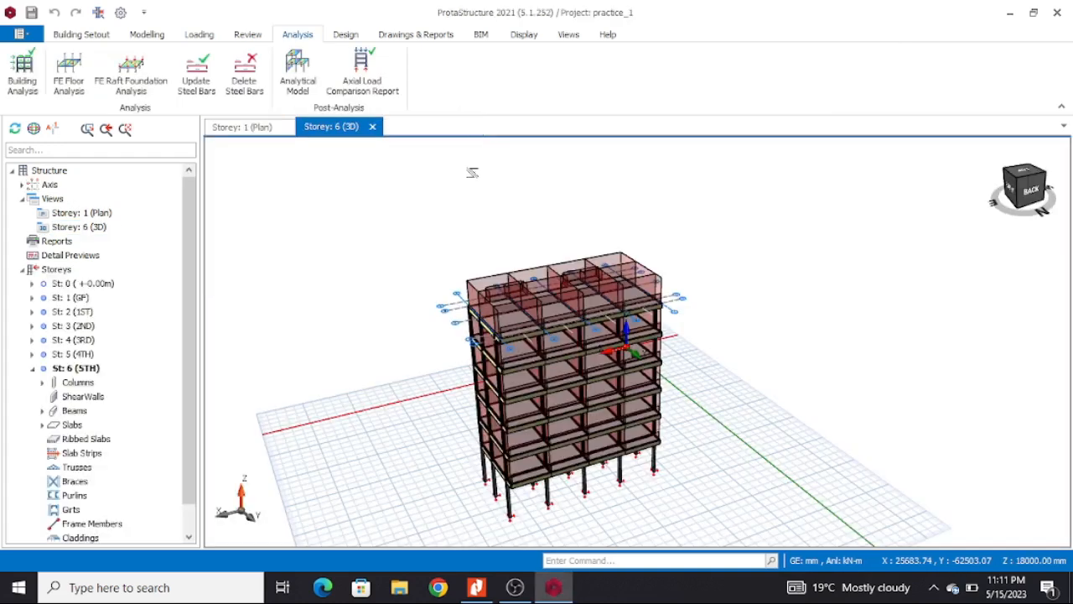
{"action": "left_click_drag", "start_coordinate": [610, 454], "coordinate": [673, 424]}
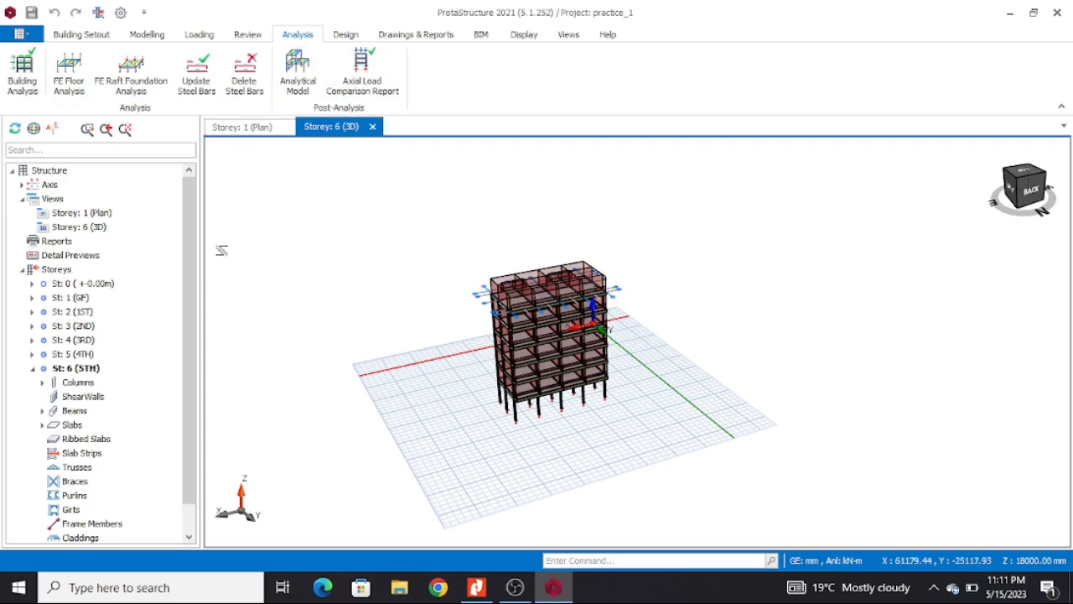
{"action": "left_click", "coordinate": [70, 74]}
{"action": "left_click", "coordinate": [133, 79]}
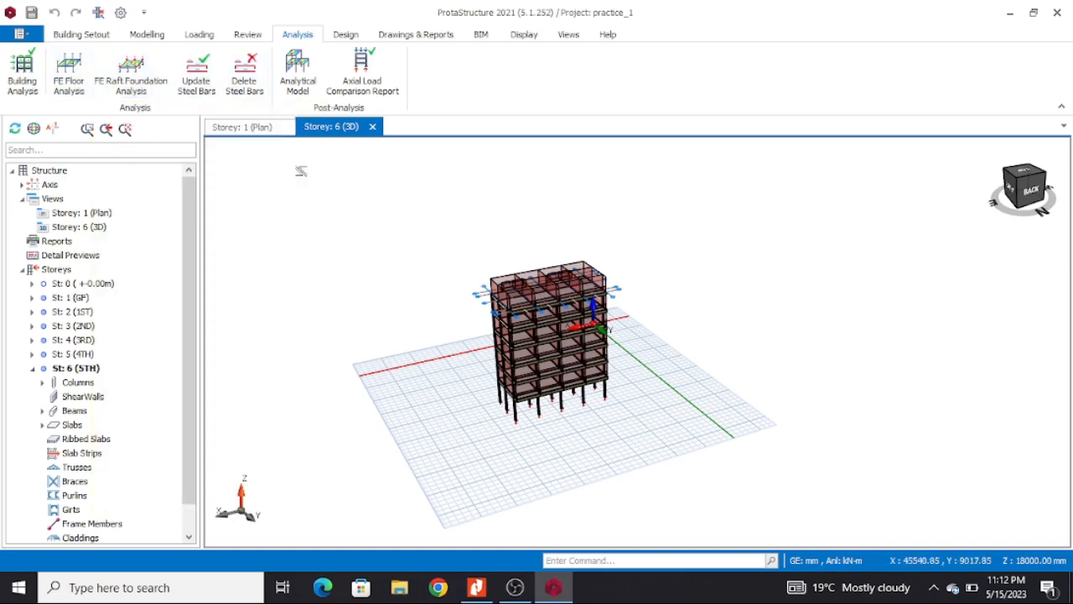
- Bring up the member design commands and examine the six-storey building in the Storey 6 3D view
{"action": "left_click", "coordinate": [343, 34]}
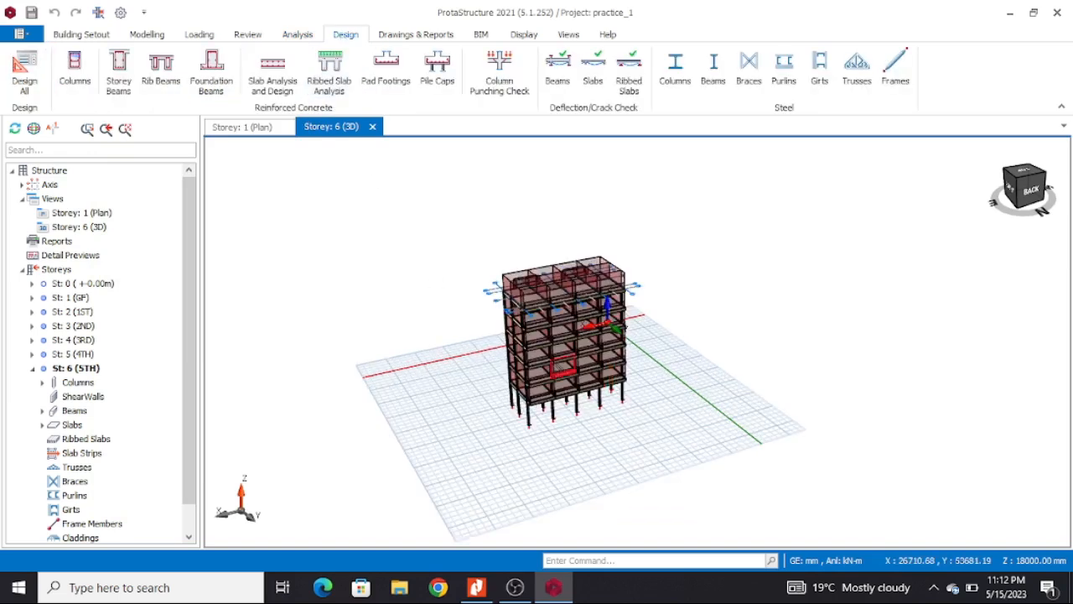
{"action": "scroll", "coordinate": [559, 367], "scroll_direction": "up", "scroll_amount": 5}
{"action": "scroll", "coordinate": [559, 367], "scroll_direction": "down", "scroll_amount": 2}
{"action": "scroll", "coordinate": [446, 346], "scroll_direction": "down", "scroll_amount": 2}
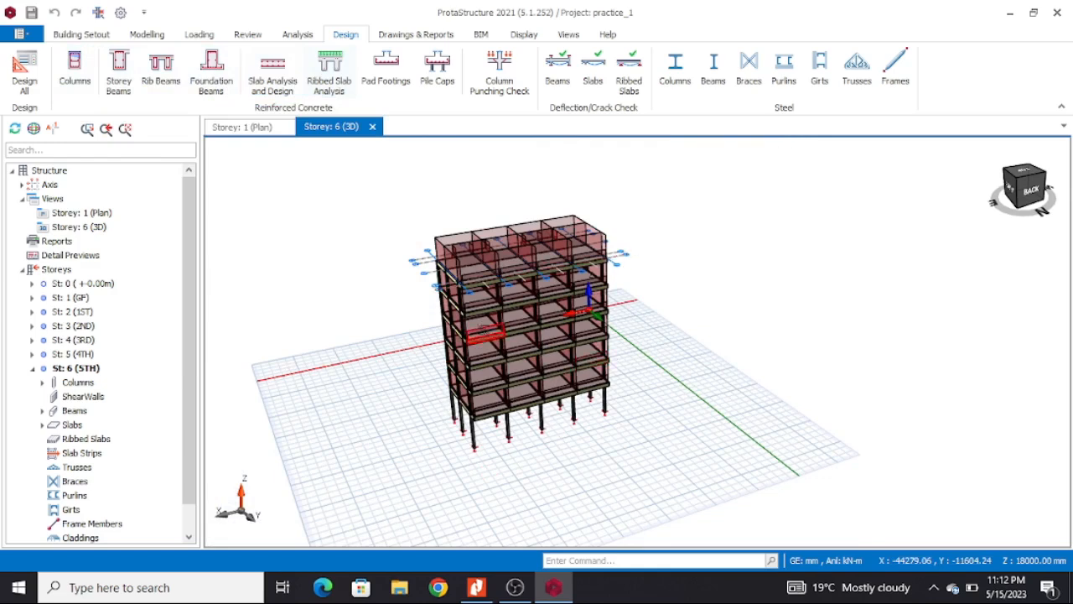
{"action": "scroll", "coordinate": [485, 332], "scroll_direction": "down", "scroll_amount": 3}
{"action": "scroll", "coordinate": [488, 369], "scroll_direction": "up", "scroll_amount": 6}
{"action": "scroll", "coordinate": [497, 411], "scroll_direction": "down", "scroll_amount": 3}
{"action": "scroll", "coordinate": [537, 427], "scroll_direction": "up", "scroll_amount": 2}
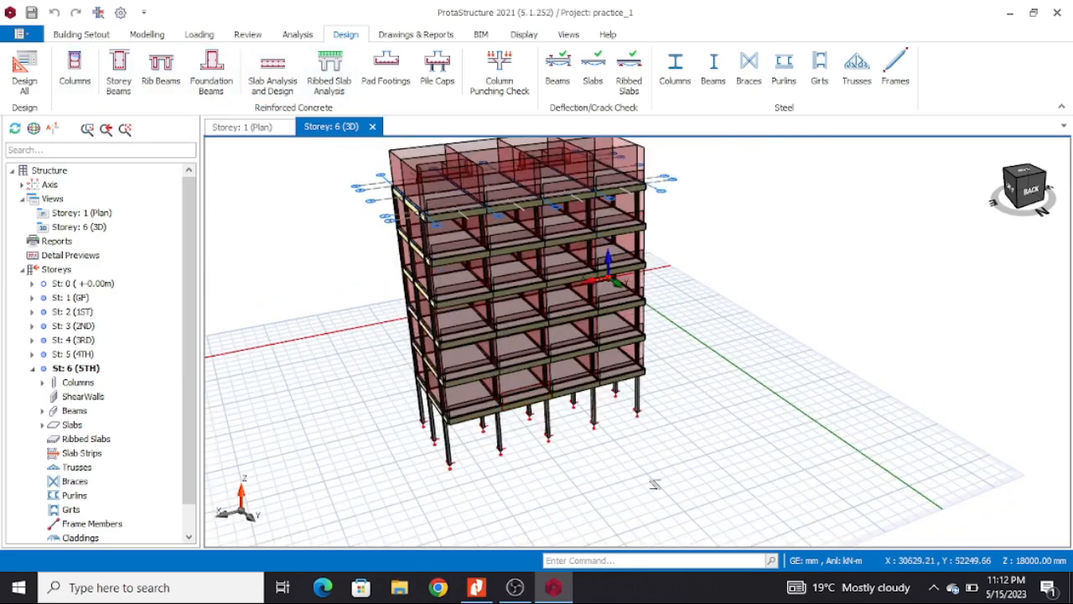
{"action": "scroll", "coordinate": [671, 511], "scroll_direction": "down", "scroll_amount": 2}
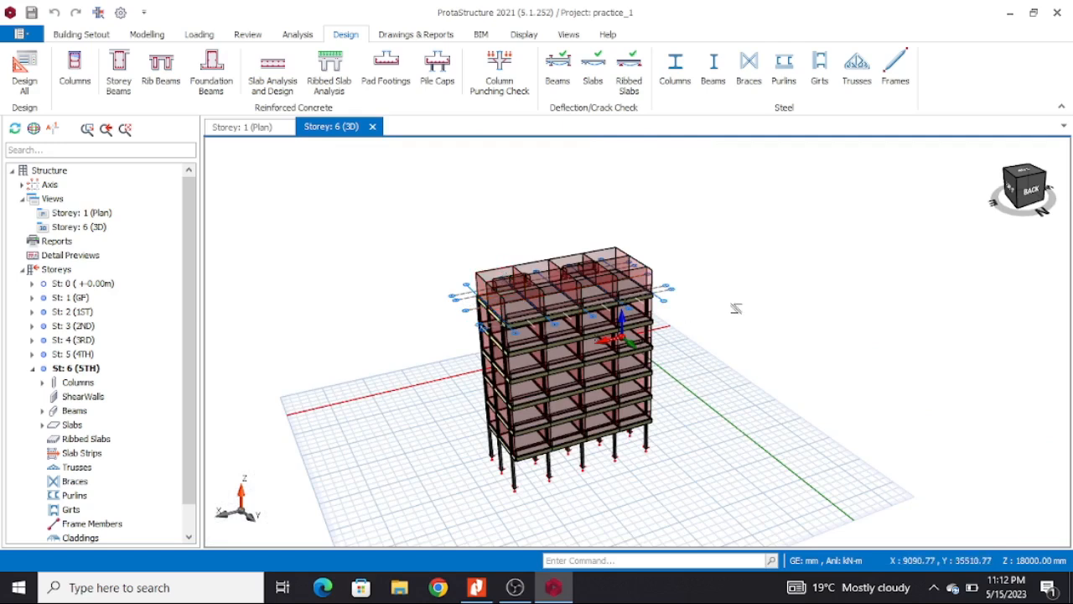
{"action": "scroll", "coordinate": [737, 309], "scroll_direction": "down", "scroll_amount": 1}
{"action": "scroll", "coordinate": [713, 357], "scroll_direction": "up", "scroll_amount": 2}
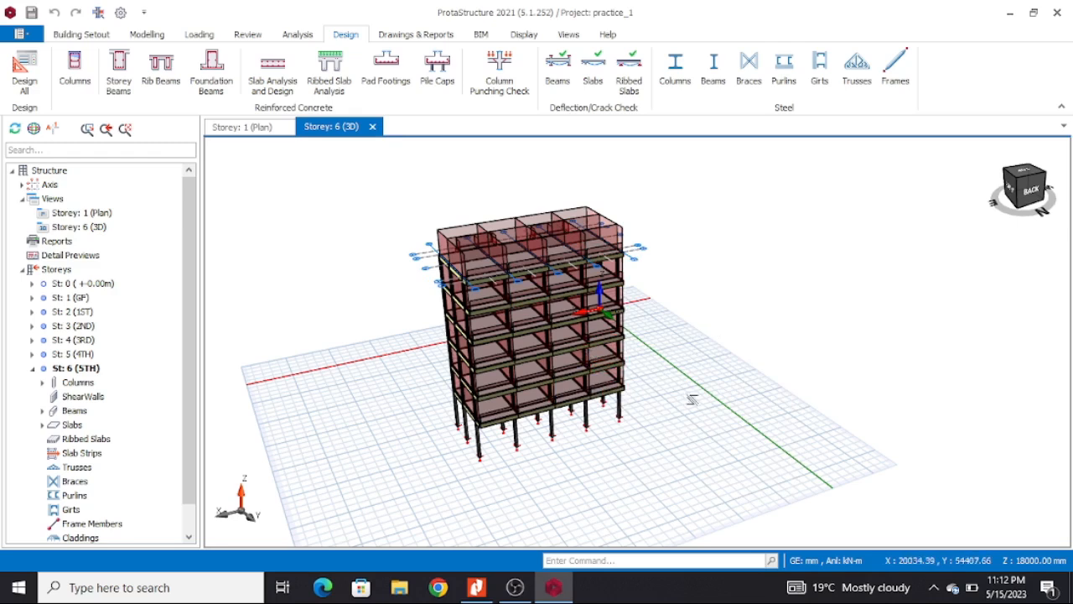
- Open the reinforced concrete column design list, review the columns' design status, and close it
{"action": "left_click", "coordinate": [80, 72]}
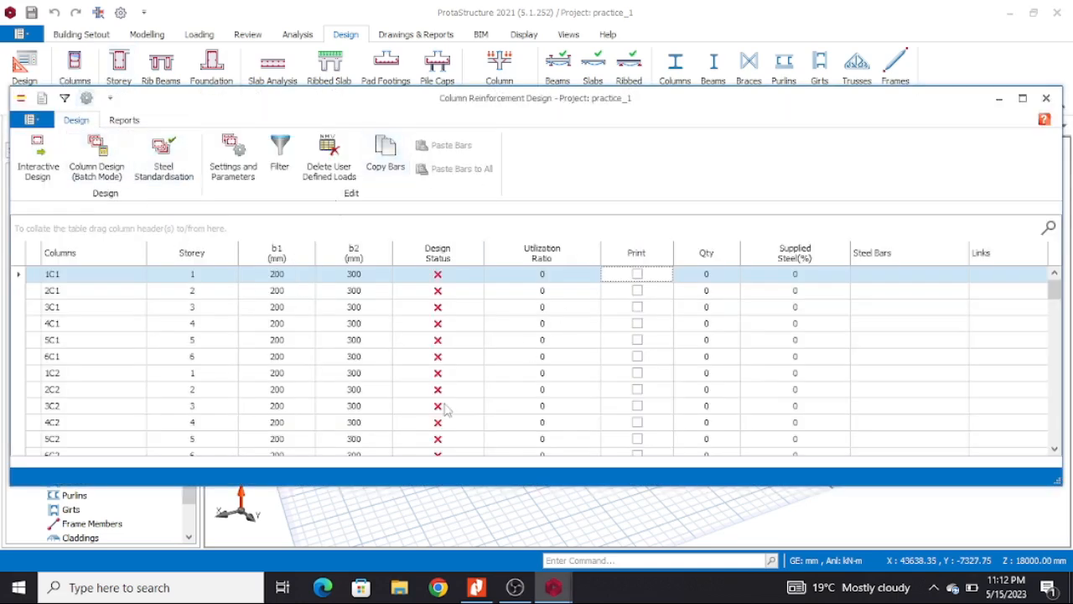
{"action": "left_click", "coordinate": [1047, 98]}
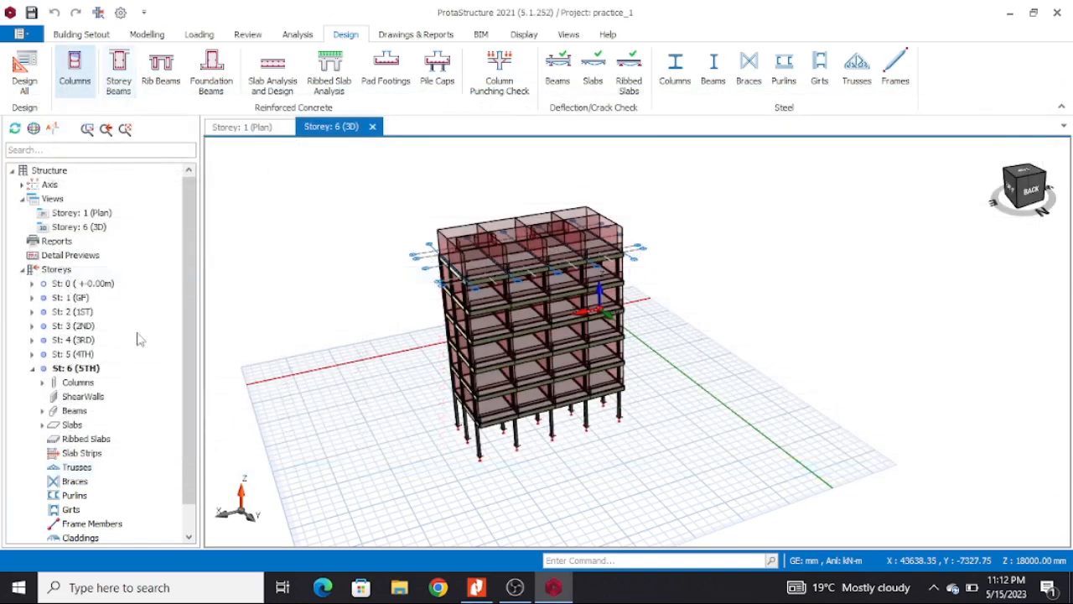